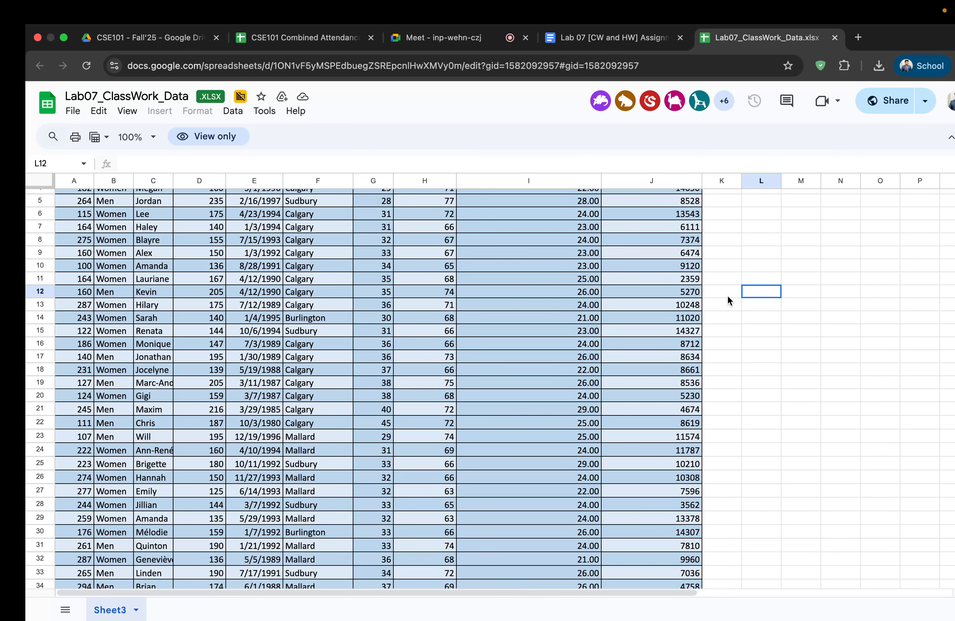
Step: Switch to the Lab07_ClassWork_Data workbook in Excel and look over the player data and its column headings
key("ctrl+Left")
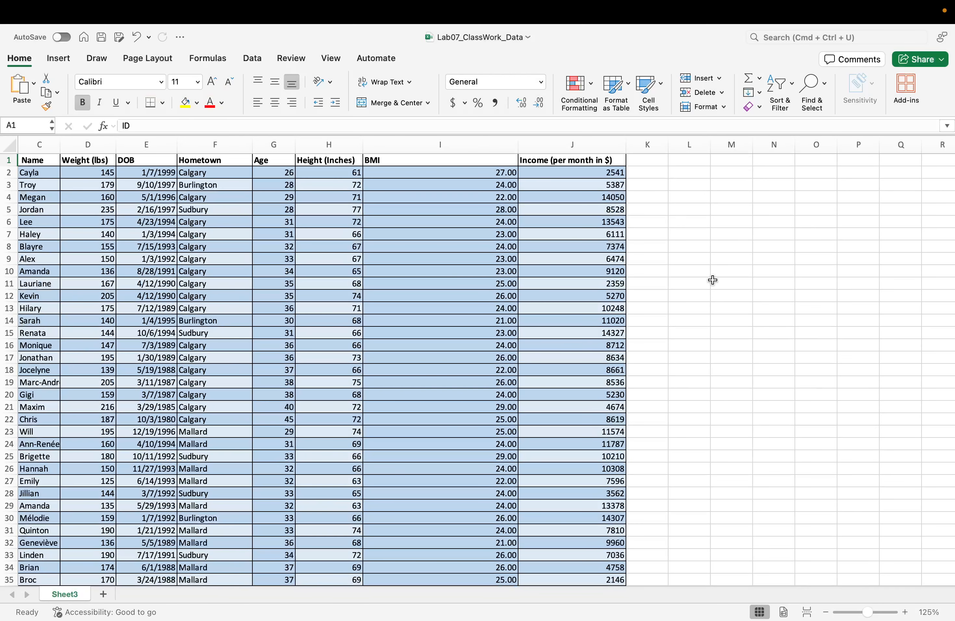
scroll(713, 280, "up", 2)
scroll(713, 280, "left", 6)
scroll(712, 280, "up", 1)
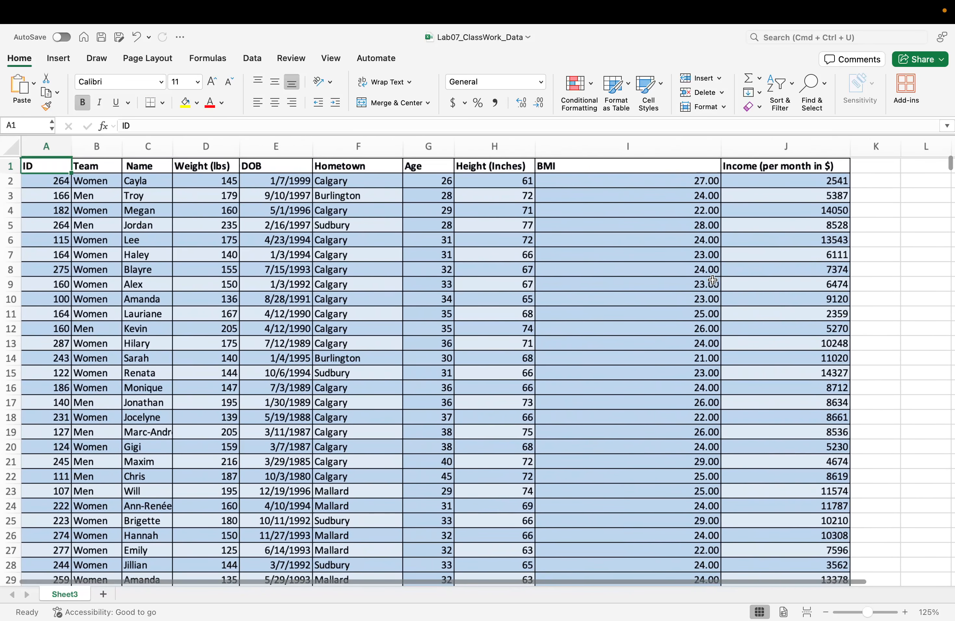
scroll(712, 280, "up", 3)
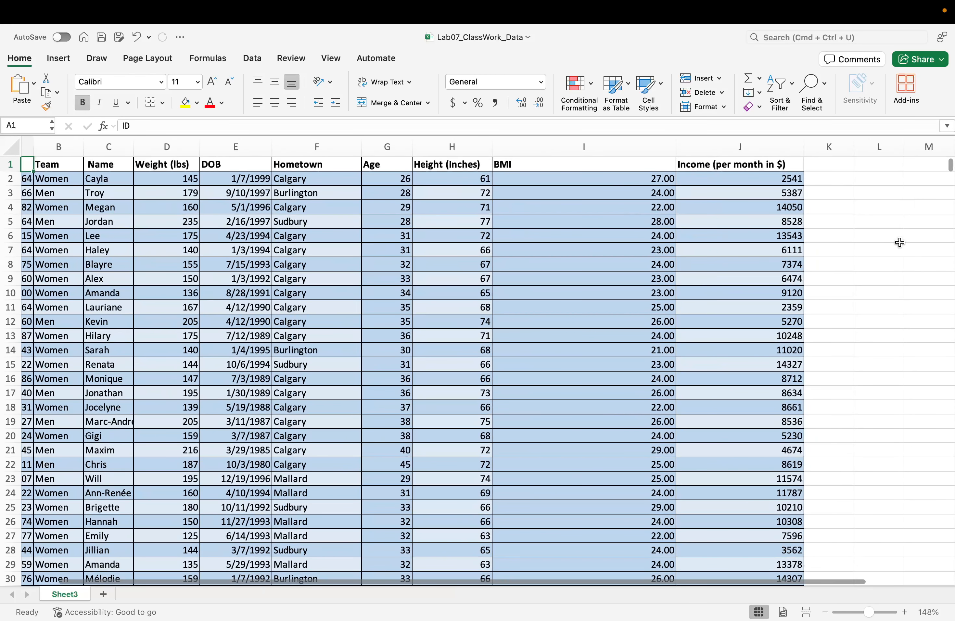
left_click(900, 242)
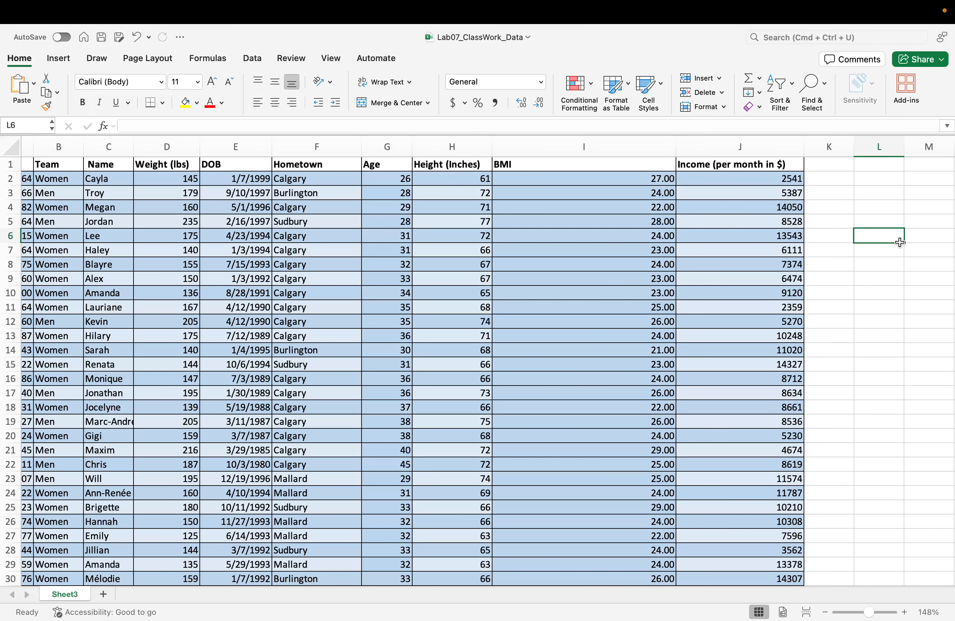
Step: Switch to the browser and open the Lab 07 assignment document
key("ctrl+Left")
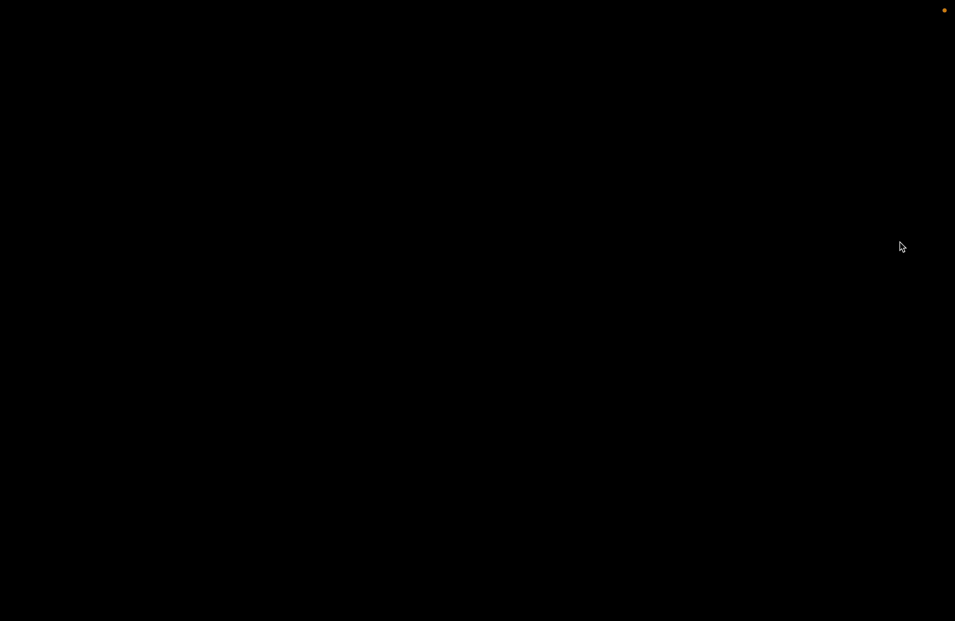
key("ctrl+Right")
key("ctrl+Right")
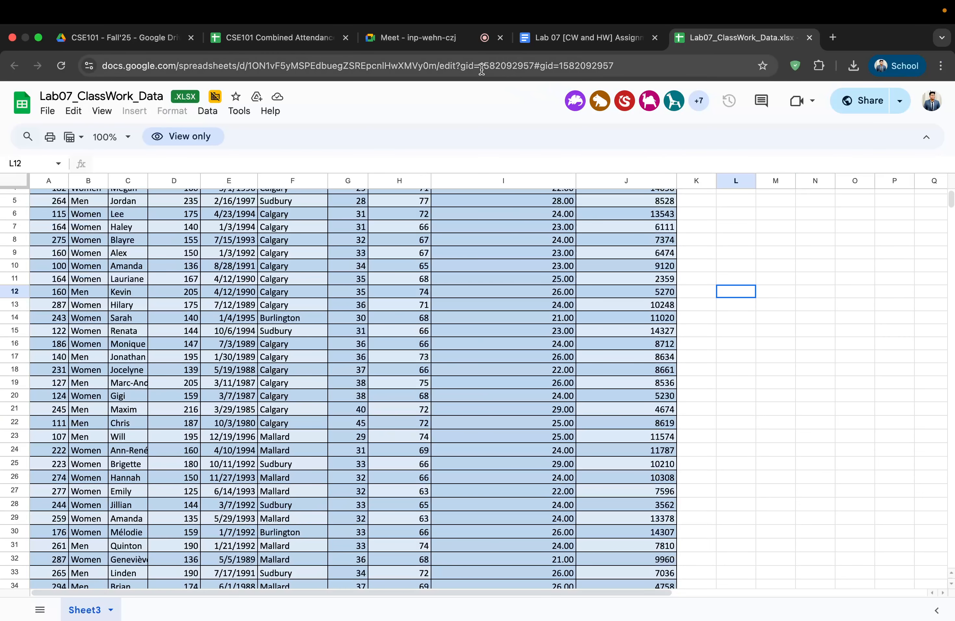
left_click(446, 37)
left_click(726, 38)
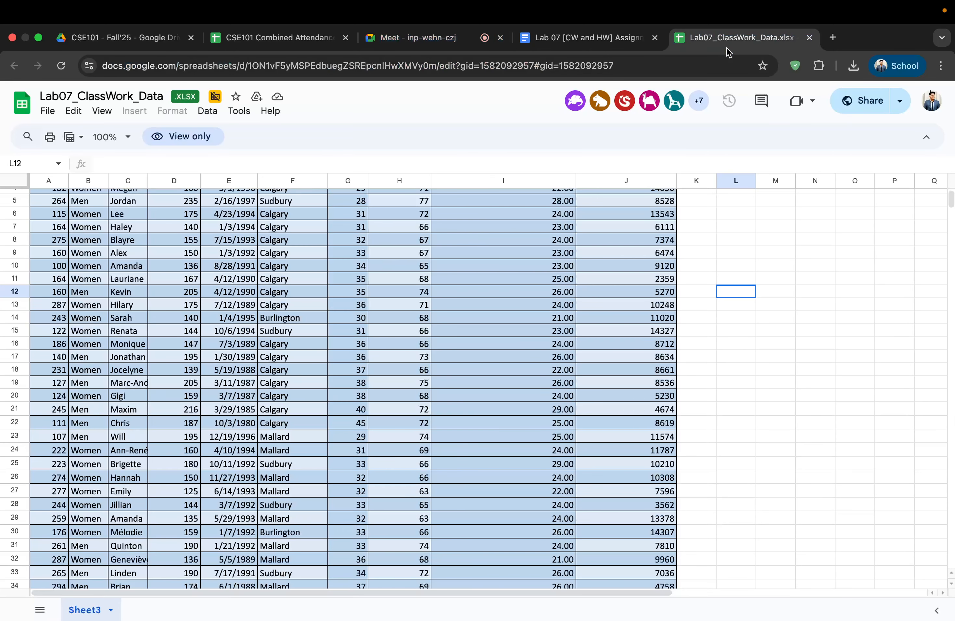
left_click(566, 39)
key("ctrl+Left")
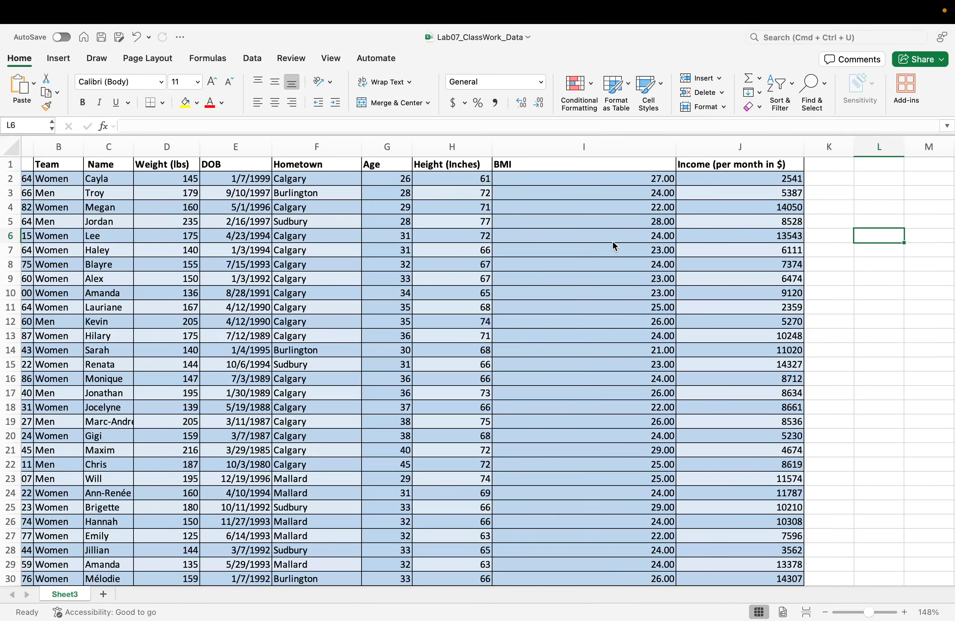
key("ctrl+Right")
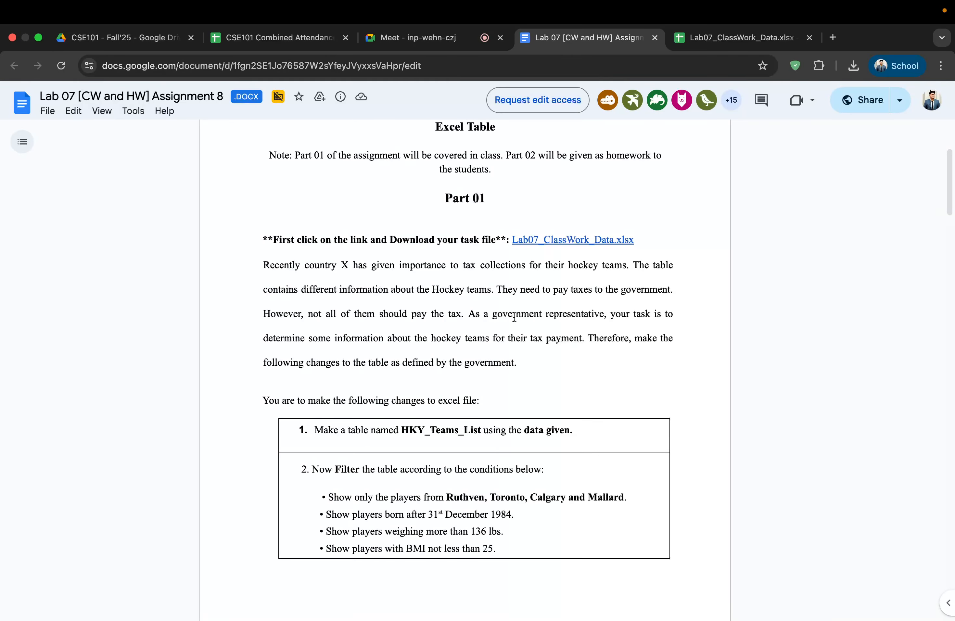
Step: Admit the waiting participant to the Google Meet call and return to the Lab 07 assignment document
left_click(439, 37)
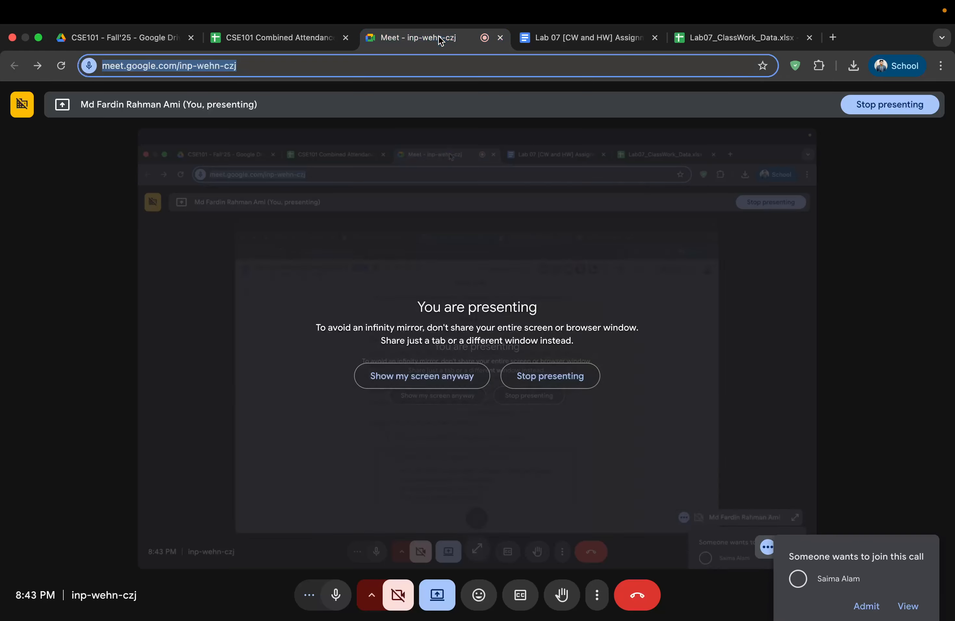
left_click(867, 547)
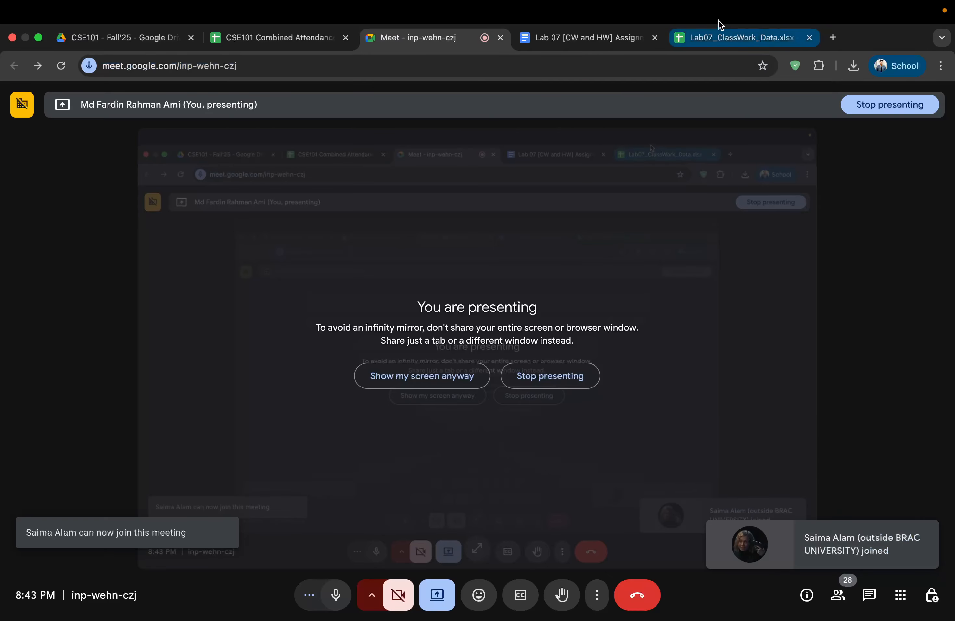
left_click(611, 34)
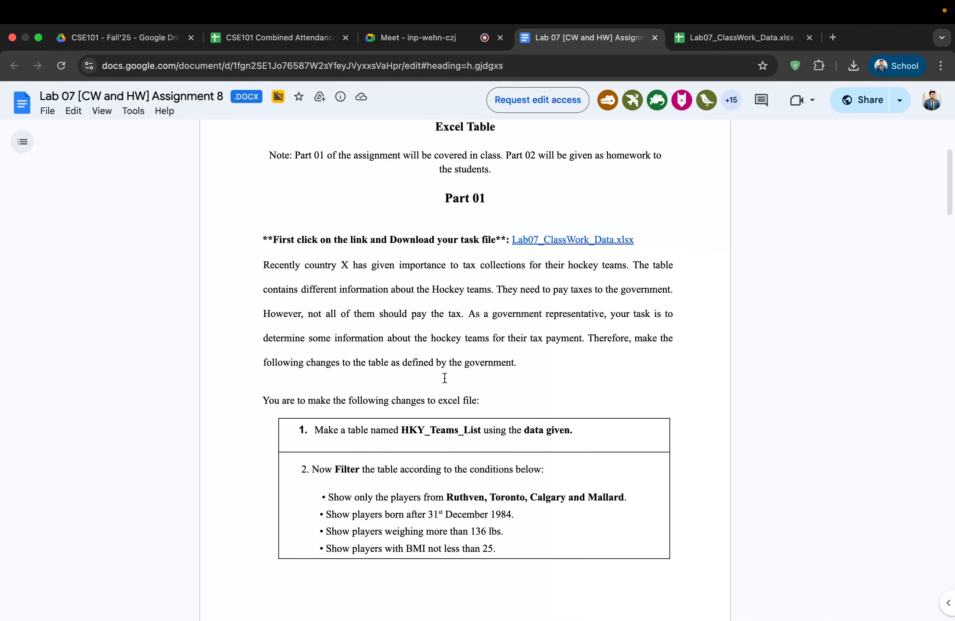
Step: Read the Part 01 tasks in the Lab 07 assignment document on naming, filtering and sorting the table
key("ctrl+Left")
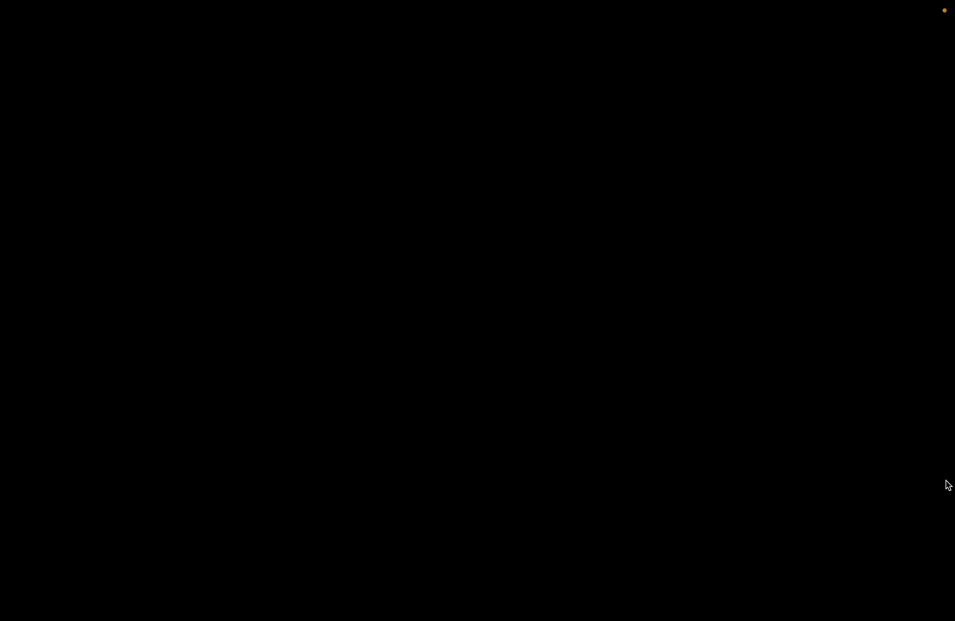
left_click(947, 483)
key("ctrl+Left")
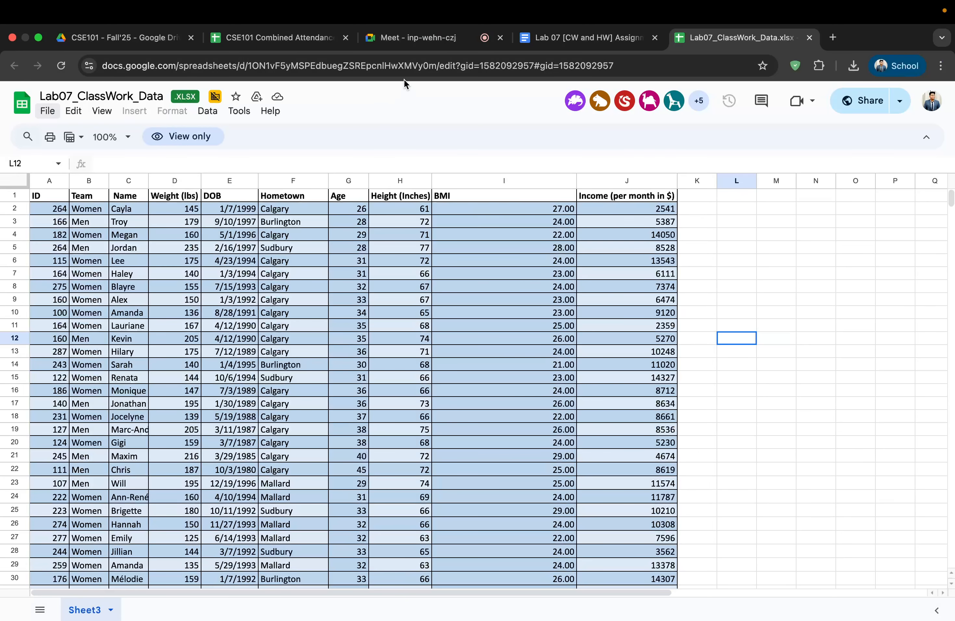
left_click(573, 37)
scroll(482, 252, "up", 2)
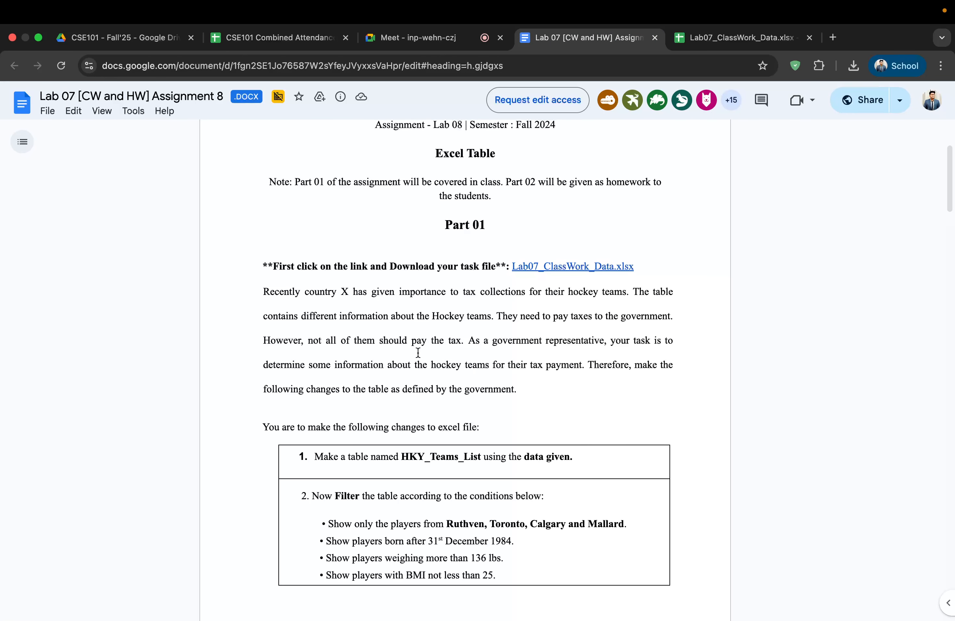
scroll(418, 353, "down", 3)
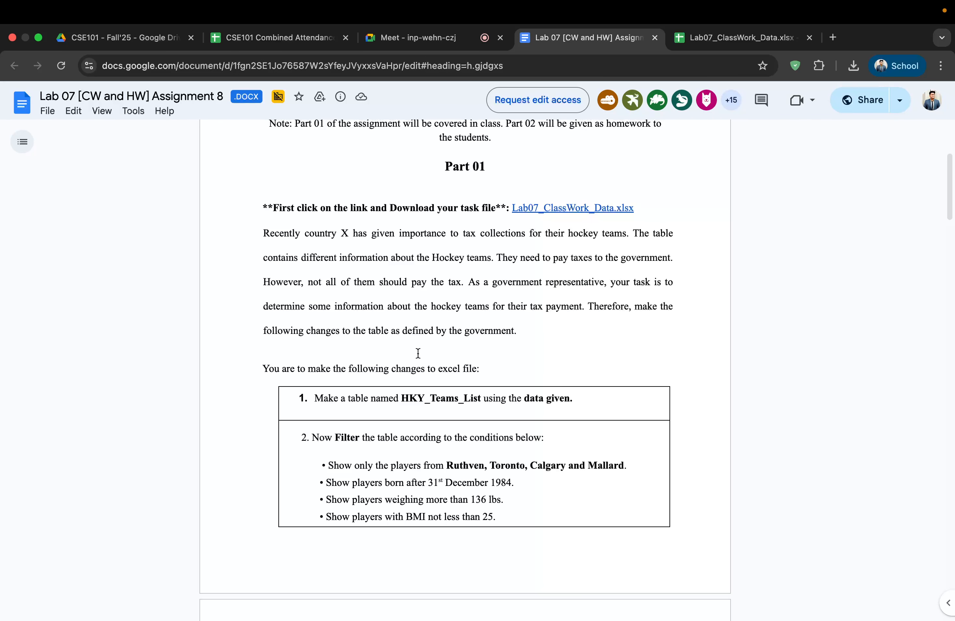
scroll(418, 353, "down", 8)
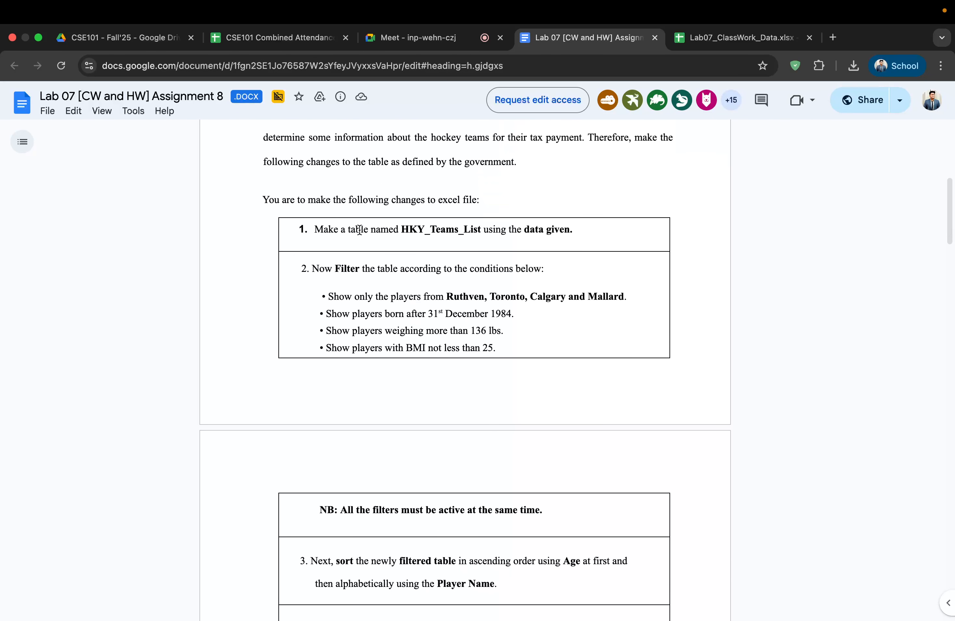
Step: Copy the table name HKY_Teams_List from task 1 of the assignment and switch to the Excel workbook
left_click_drag(314, 229, 394, 234)
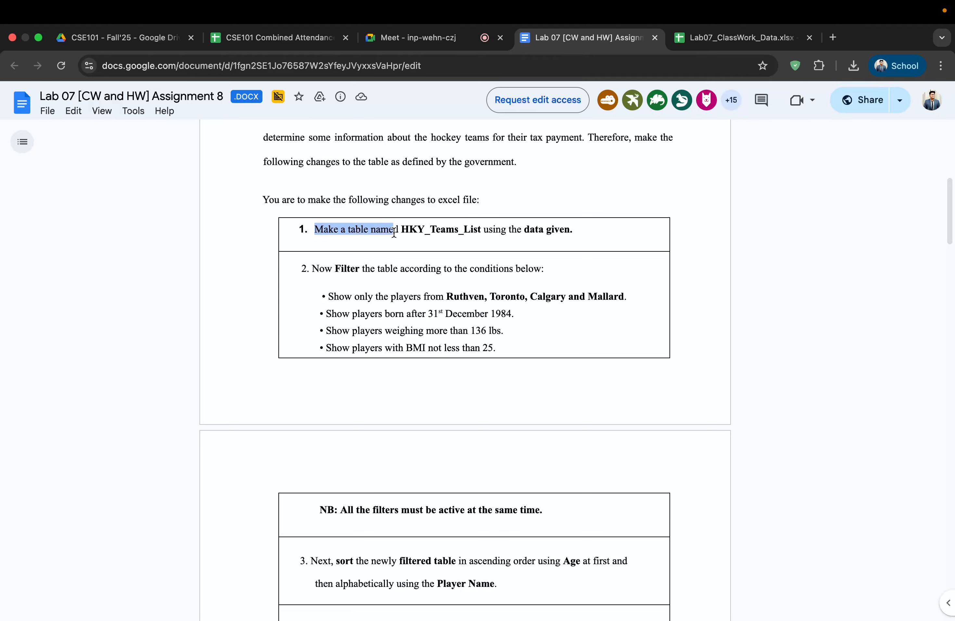
double_click(413, 230)
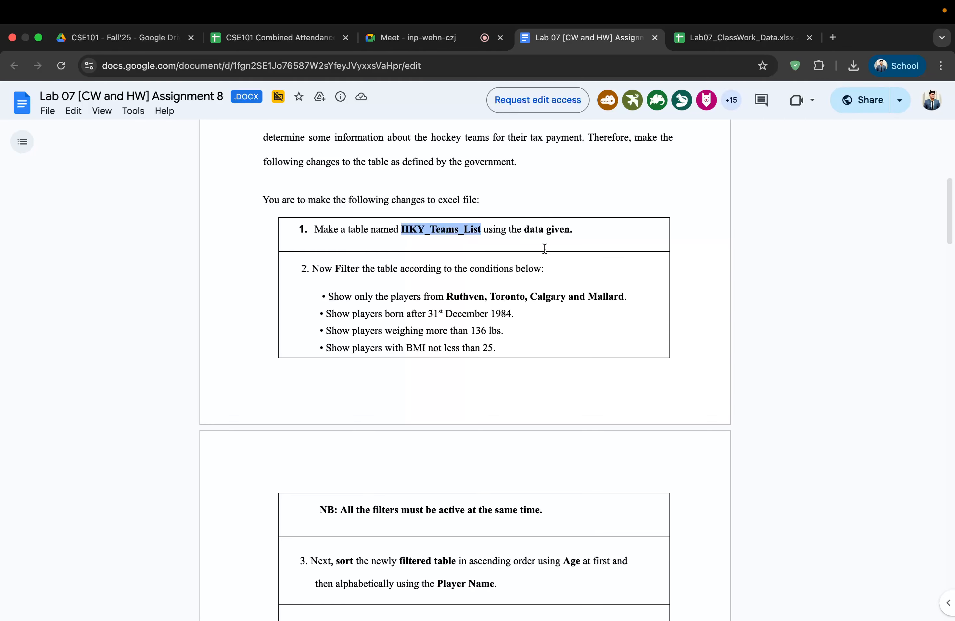
key("ctrl+Left")
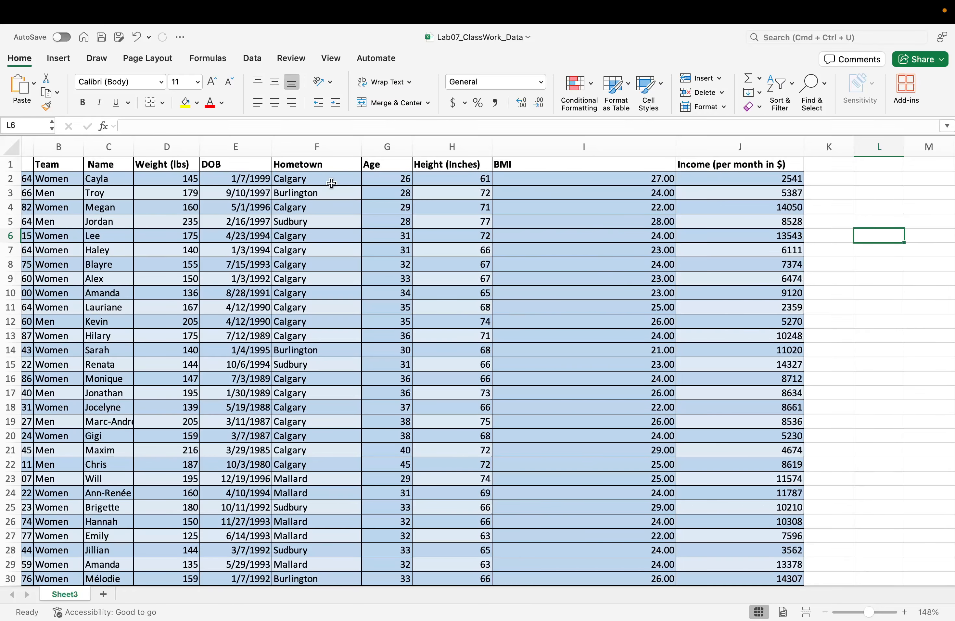
Step: Name the whole data range A1:J97, header row included, HKY_Teams_List
scroll(108, 176, "left", 3)
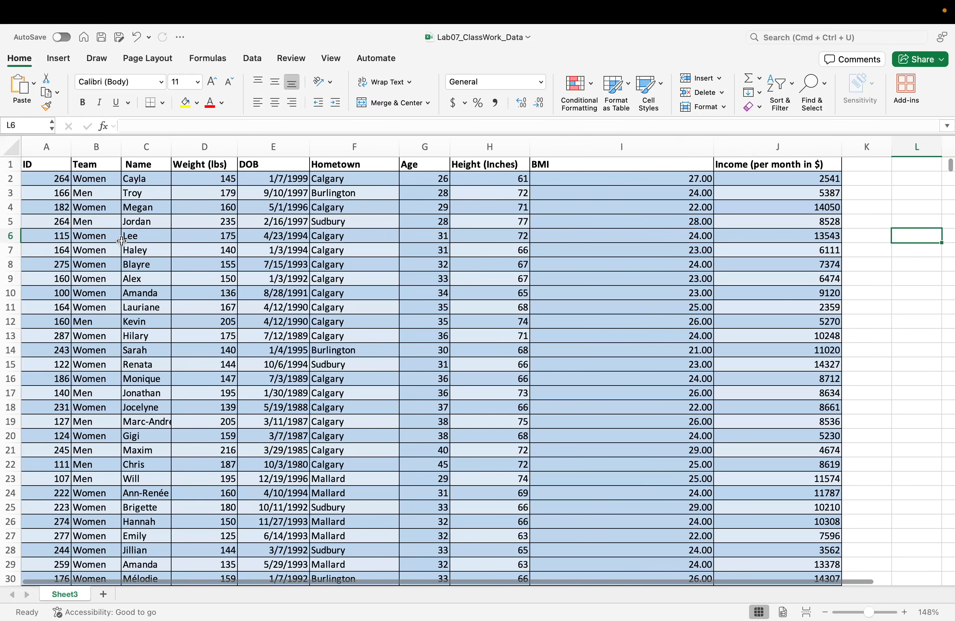
scroll(121, 241, "down", 2)
scroll(126, 256, "up", 2)
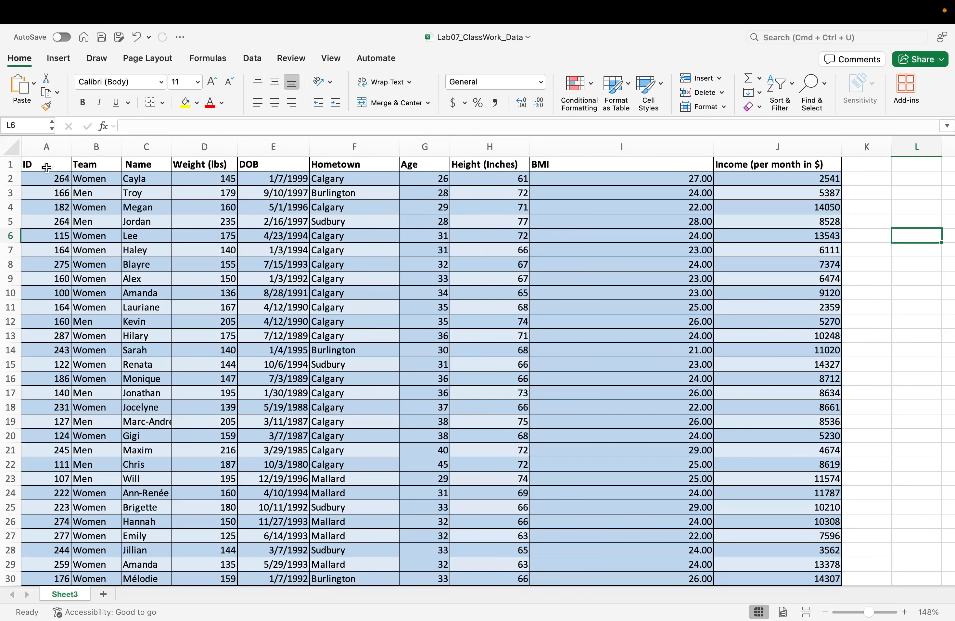
left_click_drag(46, 167, 719, 168)
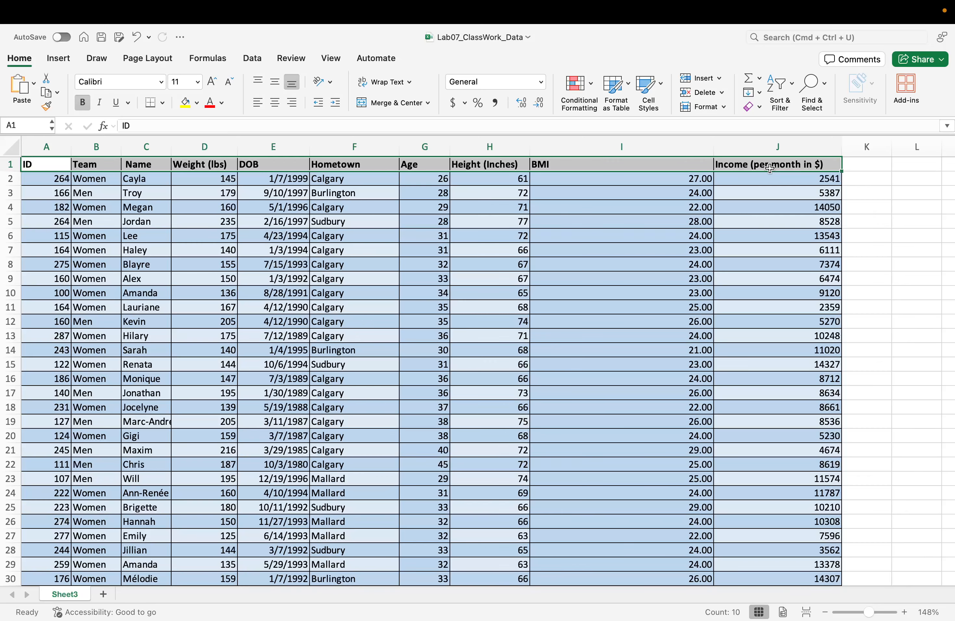
key("ctrl+shift+Down")
scroll(780, 262, "down", 5)
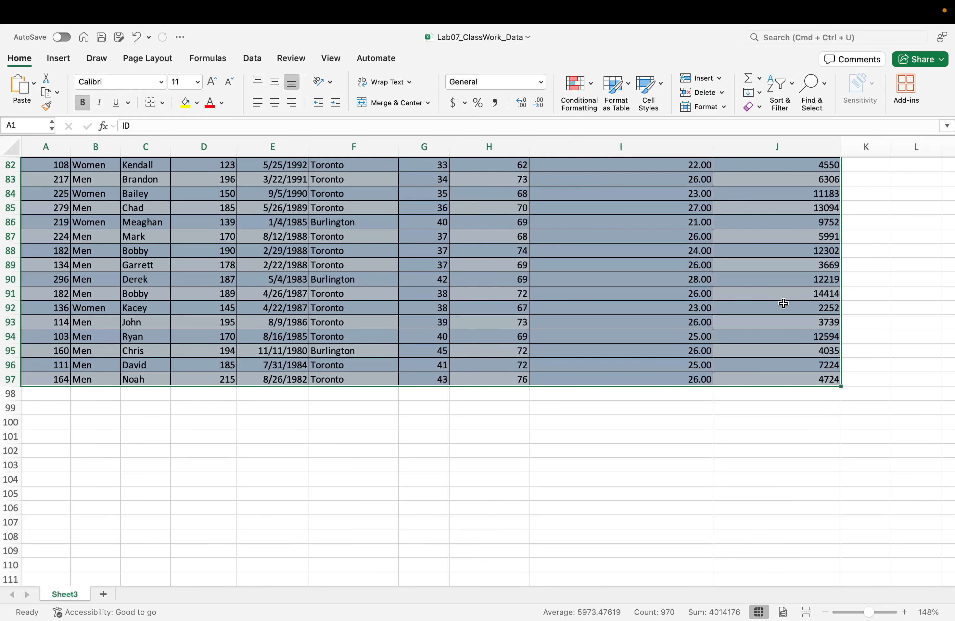
left_click(27, 124)
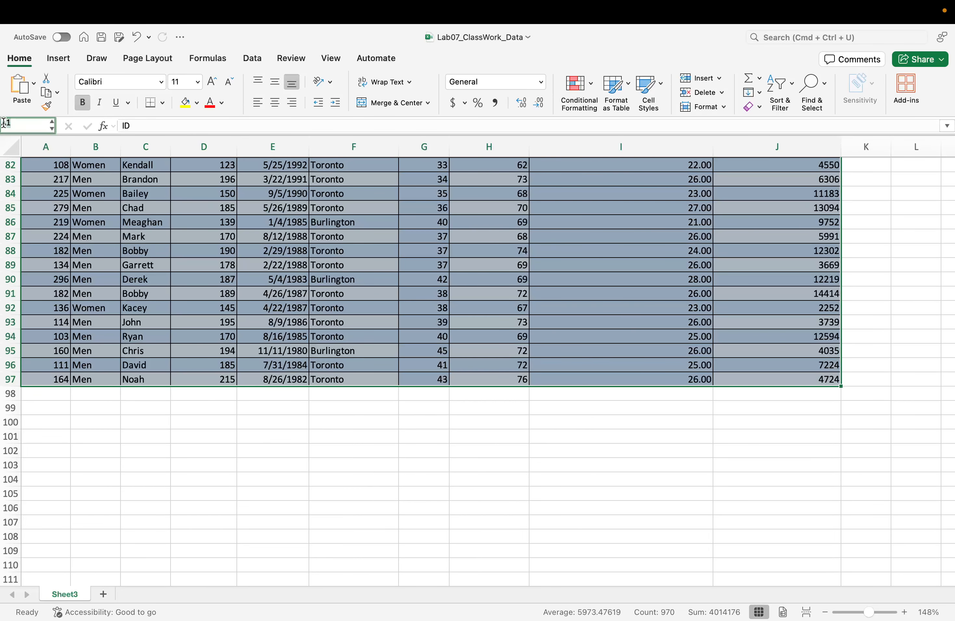
key("BackSpace")
key("super+v")
left_click_drag(55, 124, 141, 125)
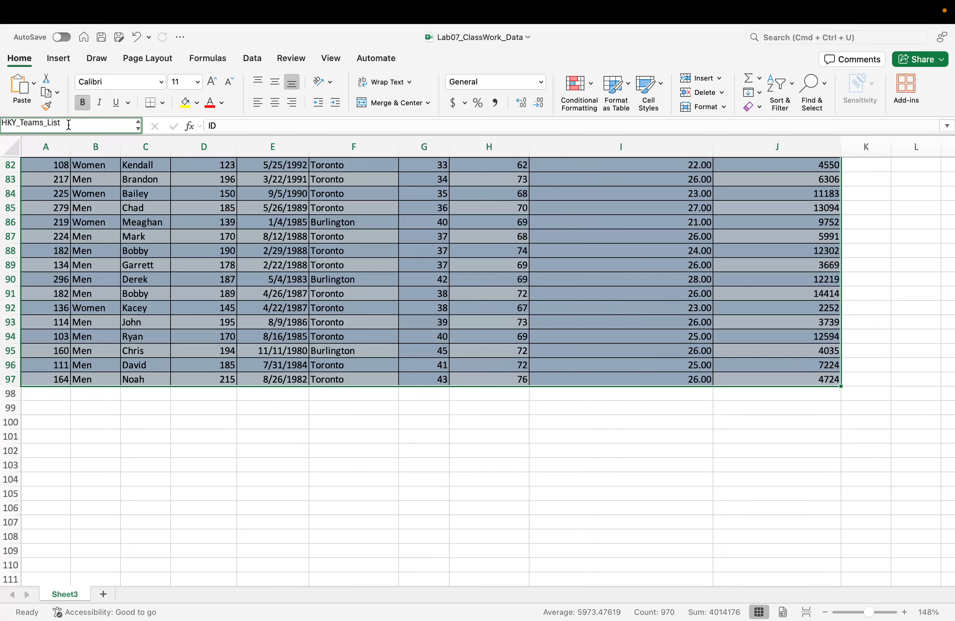
key("Return")
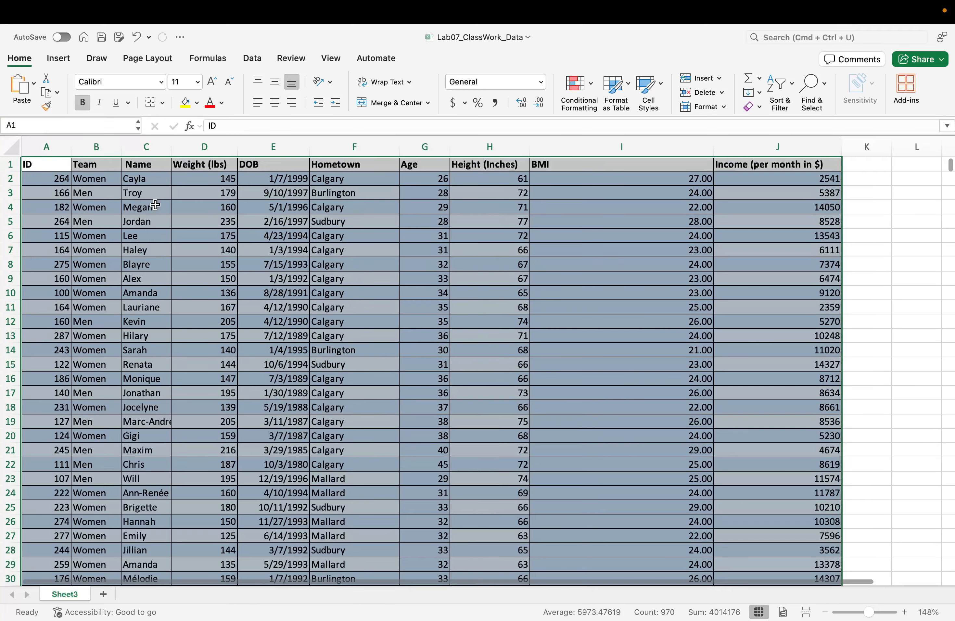
Step: Reselect the data range from the ID header through row 97 of the income column to check its assigned name
left_click(350, 367)
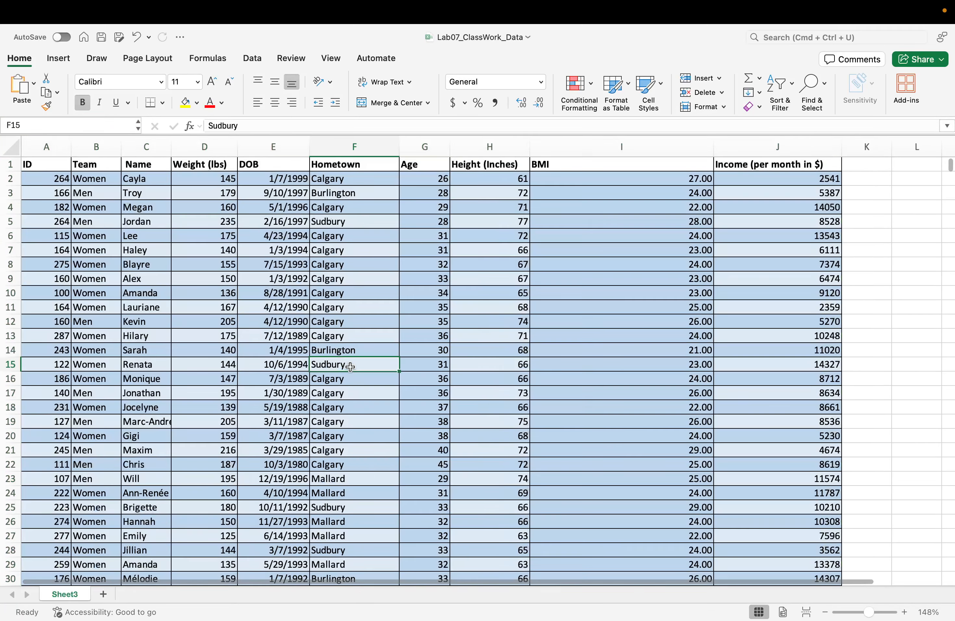
left_click(43, 164)
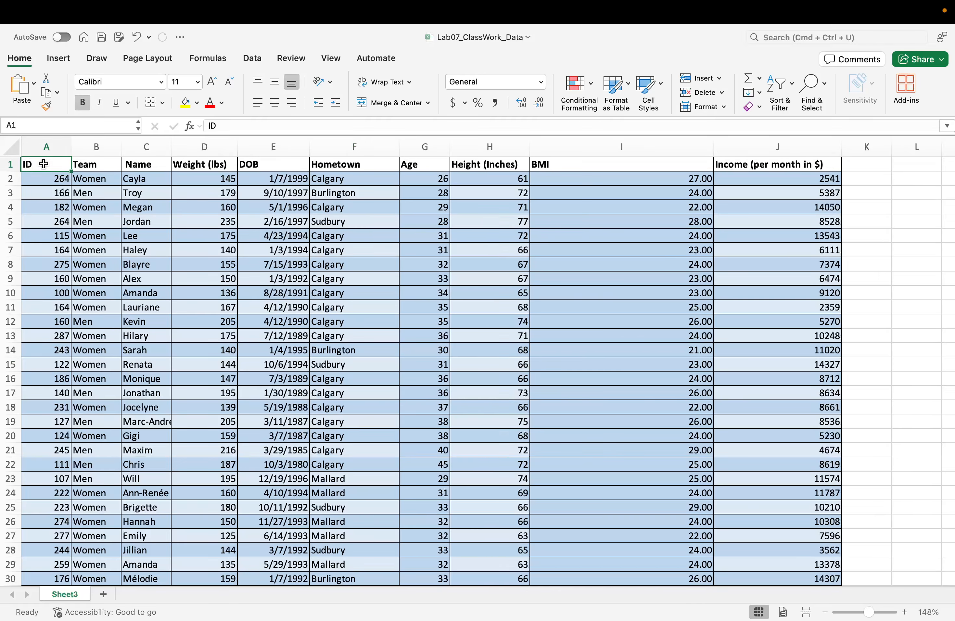
left_click_drag(44, 163, 750, 164)
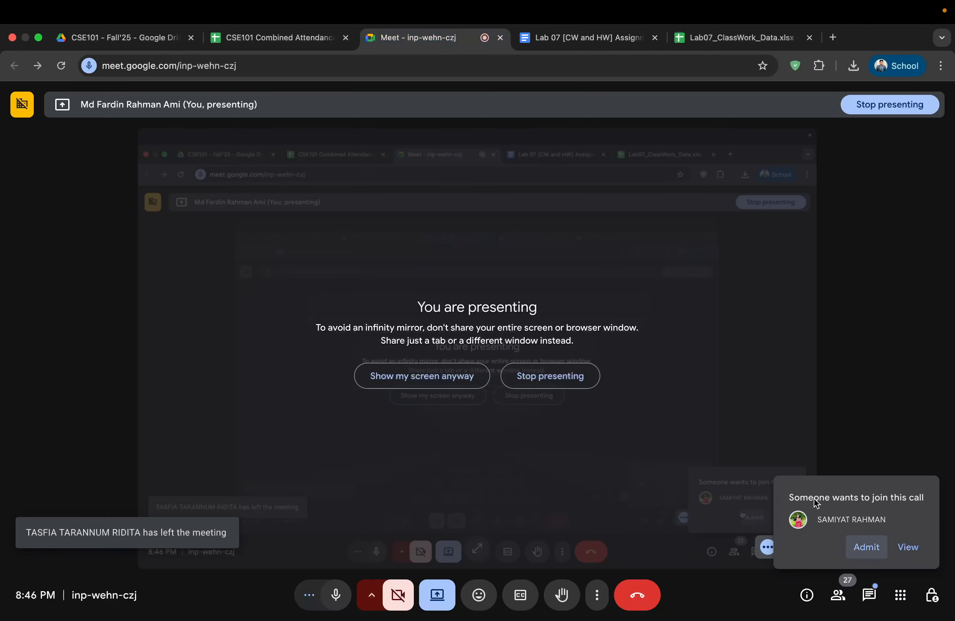
key("ctrl+Left")
left_click(140, 175)
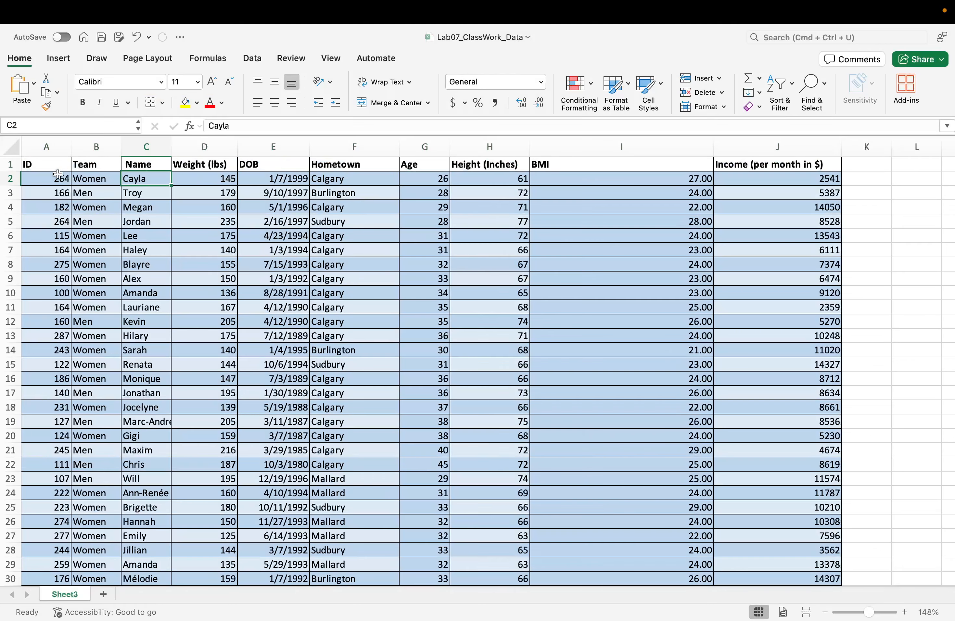
left_click_drag(34, 164, 726, 169)
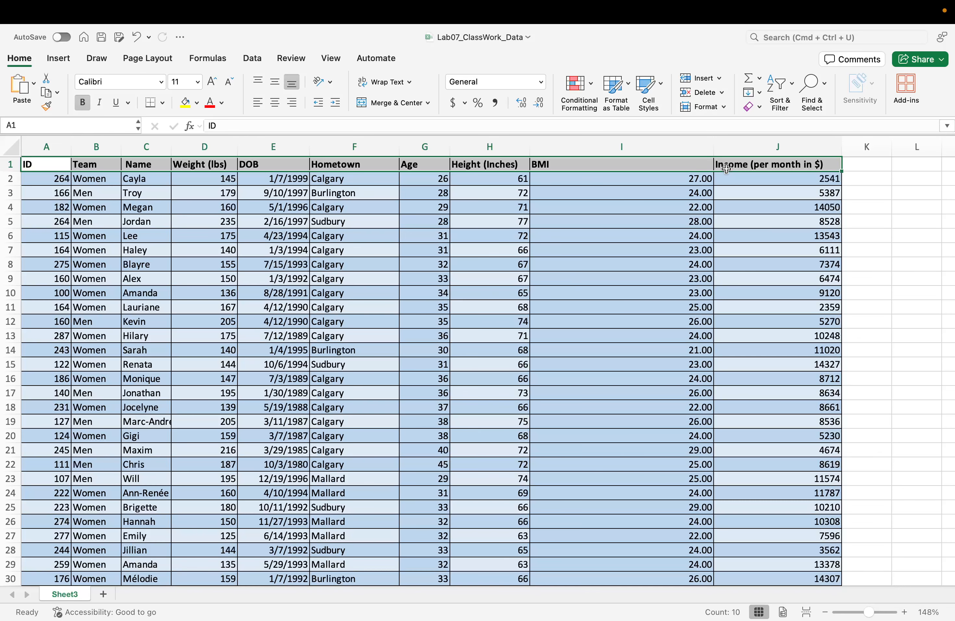
key("ctrl+shift+Down")
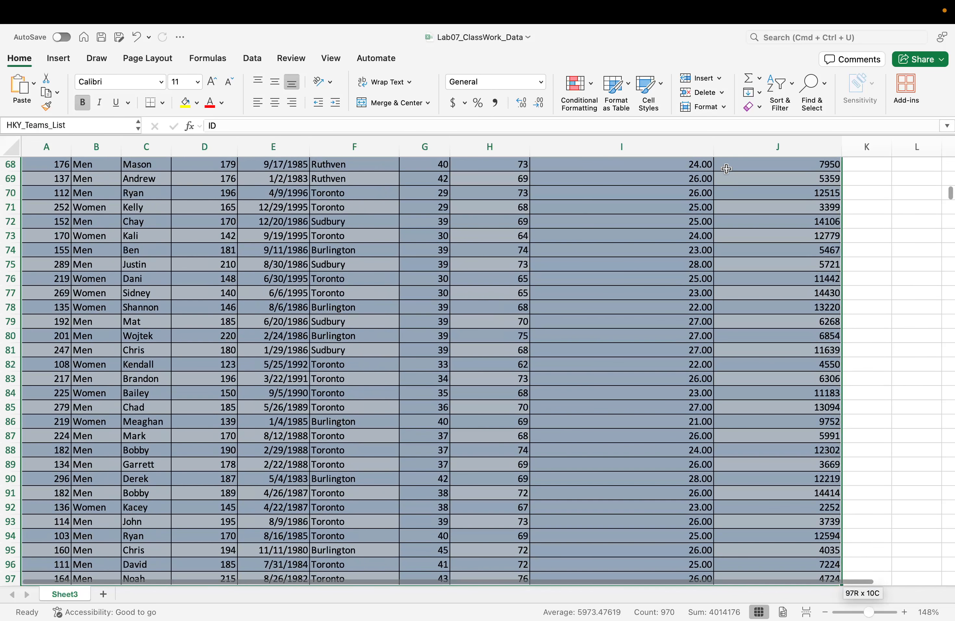
scroll(784, 267, "down", 4)
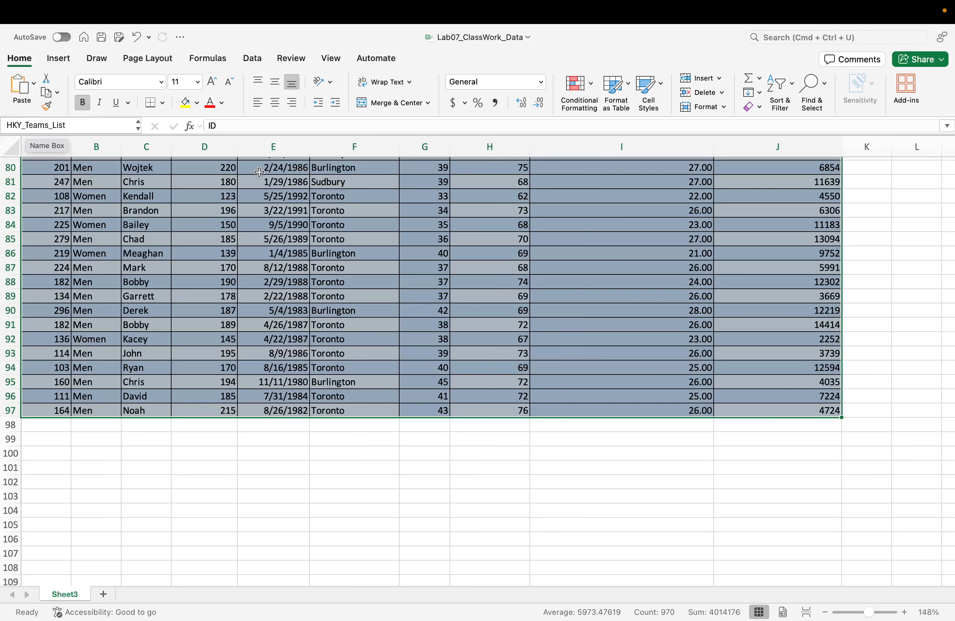
Step: Compare the name assigned to the data range with the table name in task 1 of the assignment document
key("super+Tab")
left_click(573, 37)
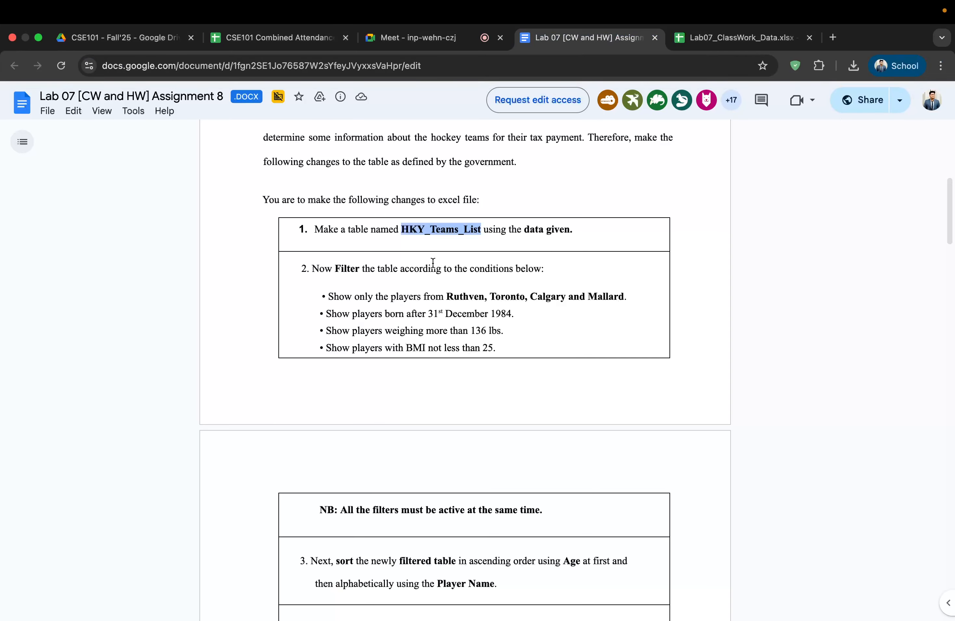
double_click(459, 227)
key("super+Tab")
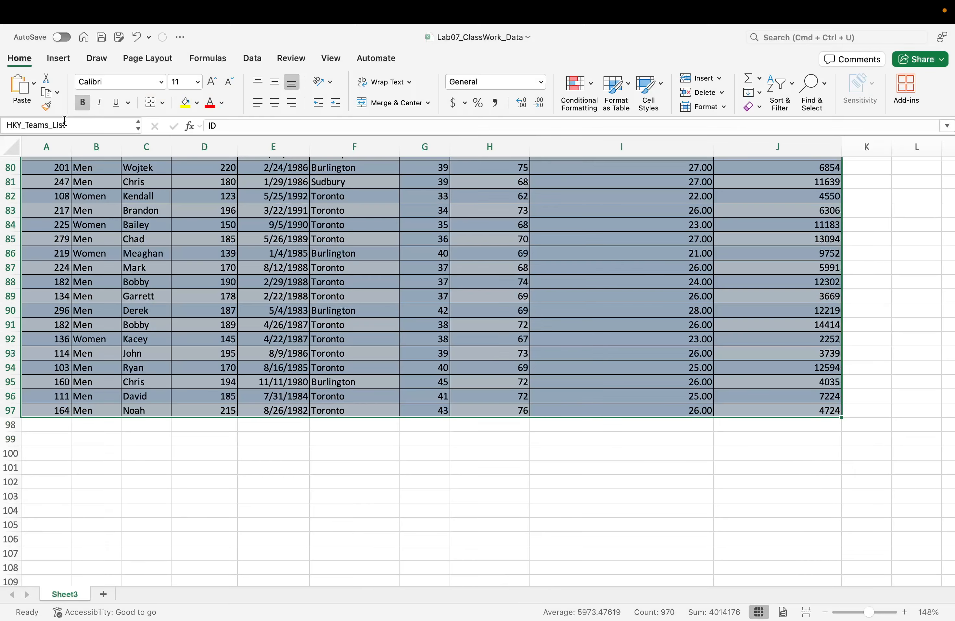
scroll(295, 291, "up", 10)
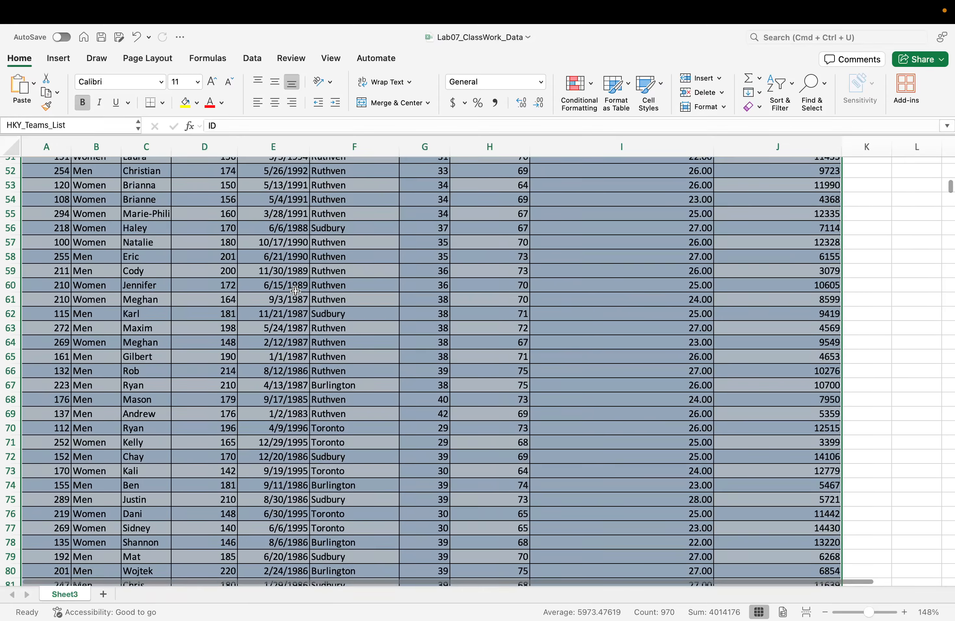
left_click(112, 127)
left_click(909, 286)
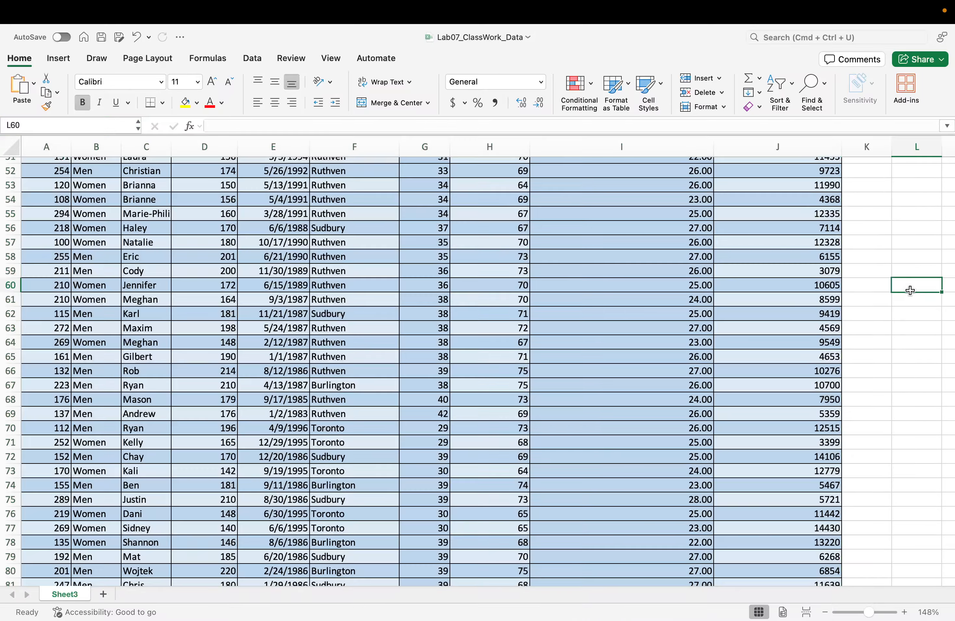
scroll(908, 290, "up", 4)
key("ctrl+Right")
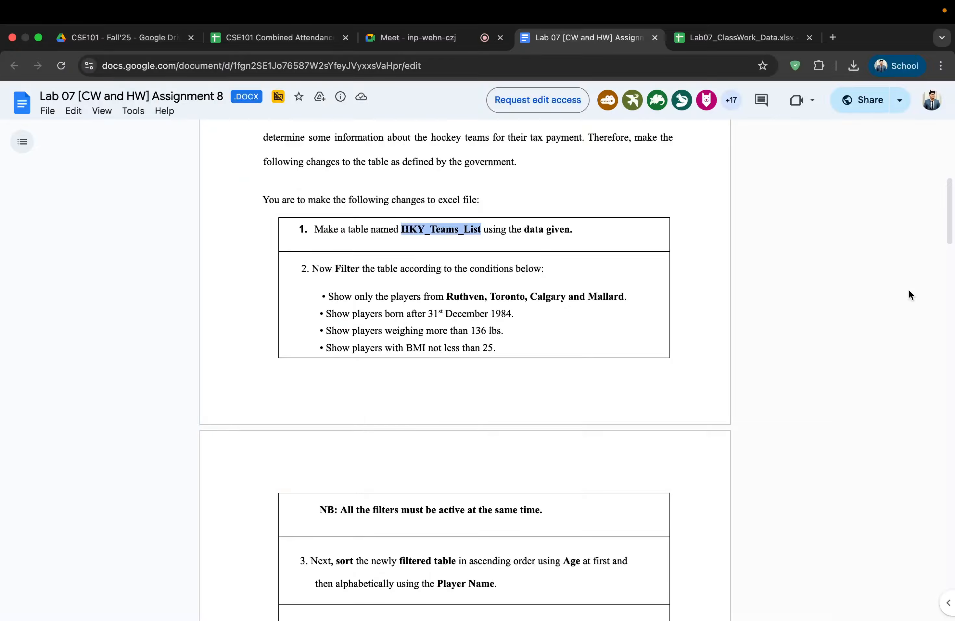
key("ctrl+Left")
scroll(685, 288, "up", 13)
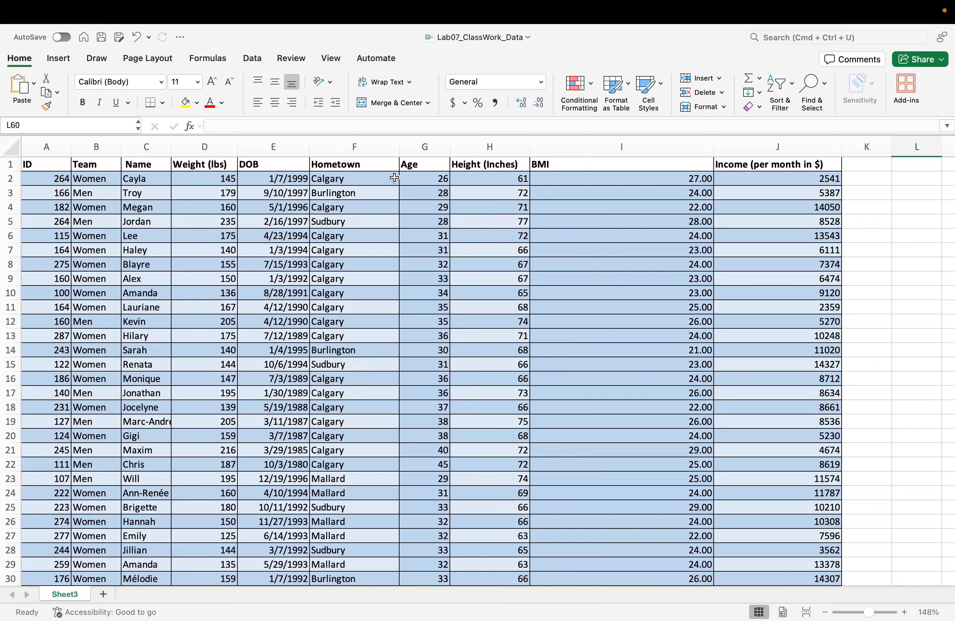
Step: Convert the whole data range A1:J97 into a table, using its first row as headers
left_click_drag(44, 164, 760, 421)
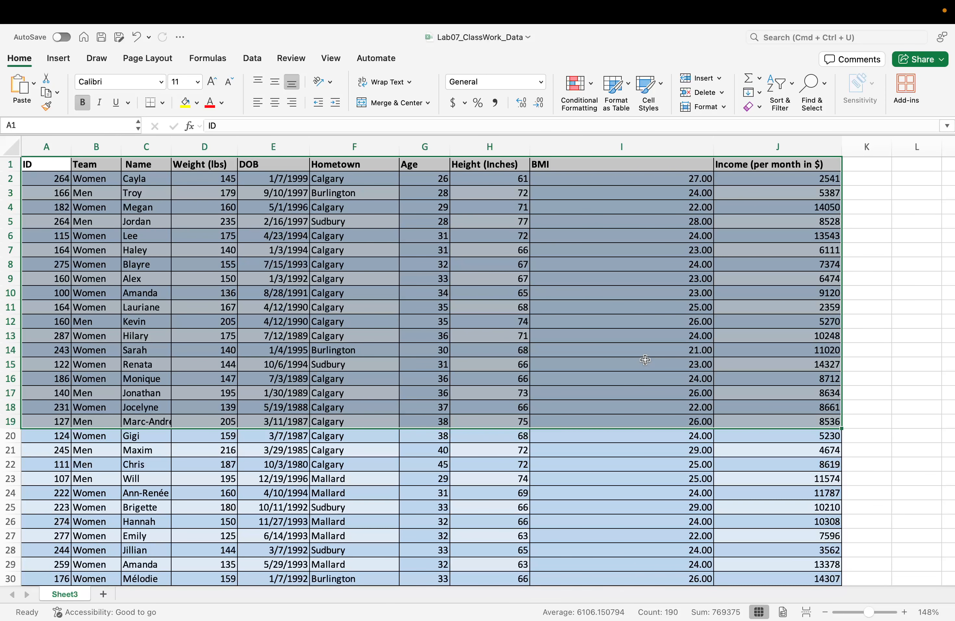
left_click(105, 181)
left_click(56, 164)
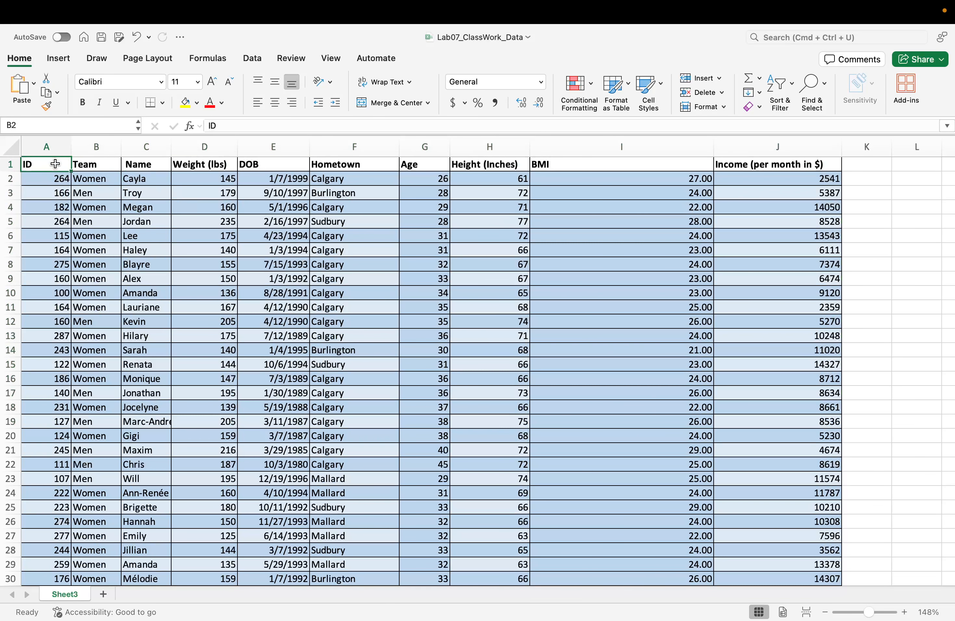
left_click_drag(56, 163, 790, 165)
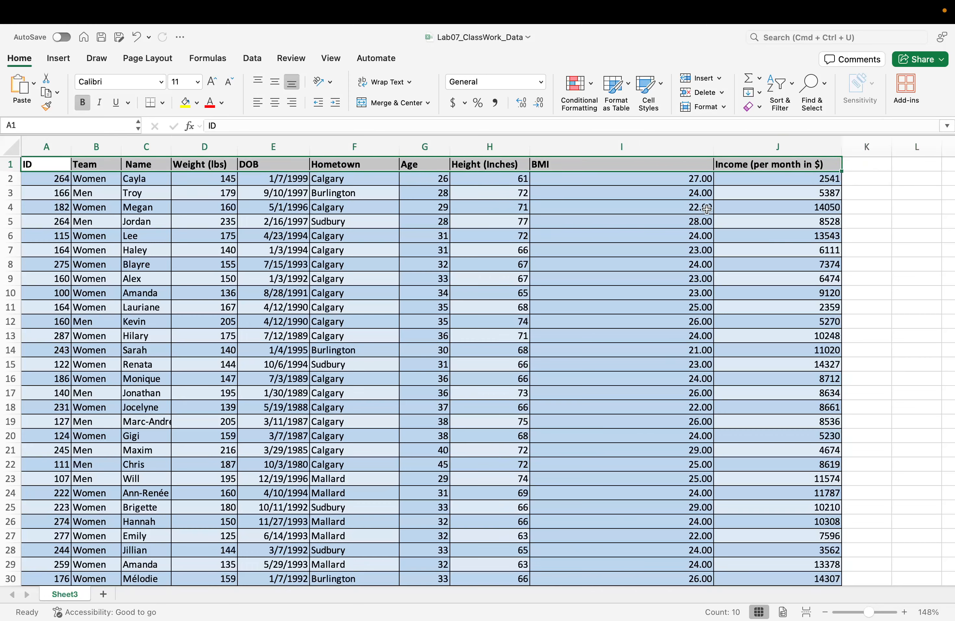
key("super+shift+Down")
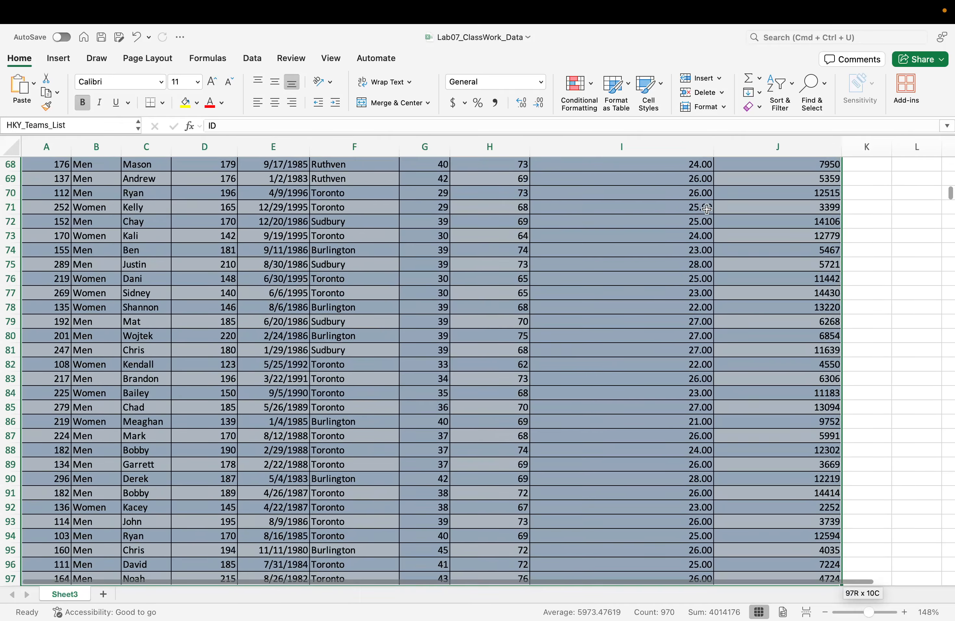
scroll(685, 363, "down", 4)
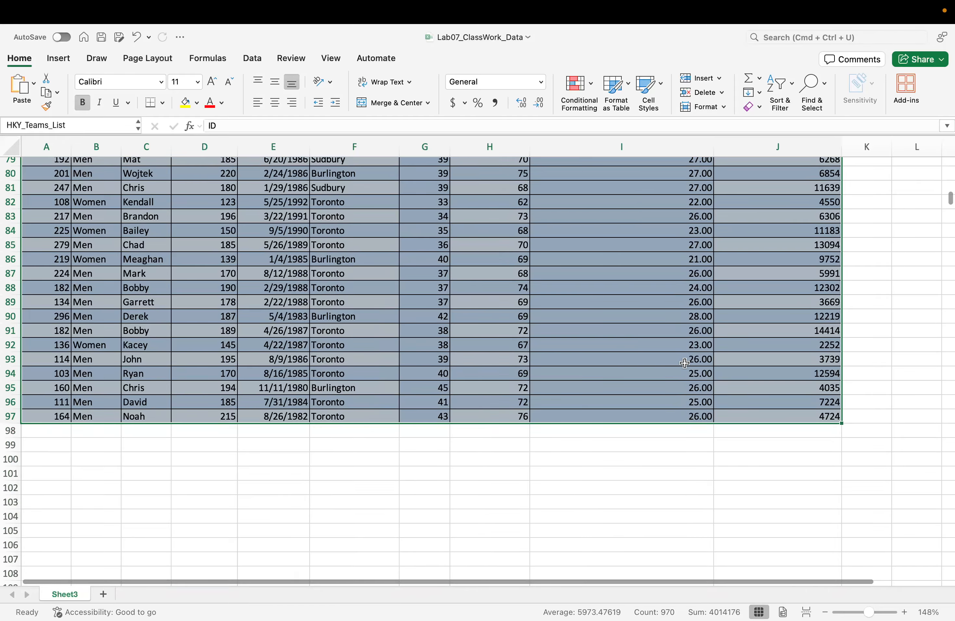
scroll(685, 363, "up", 15)
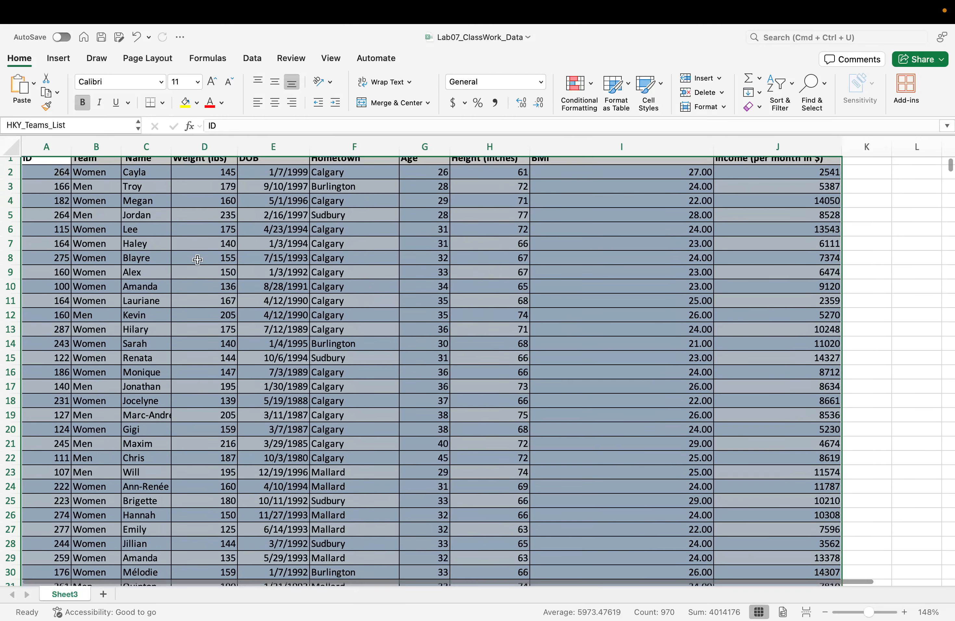
scroll(363, 264, "up", 1)
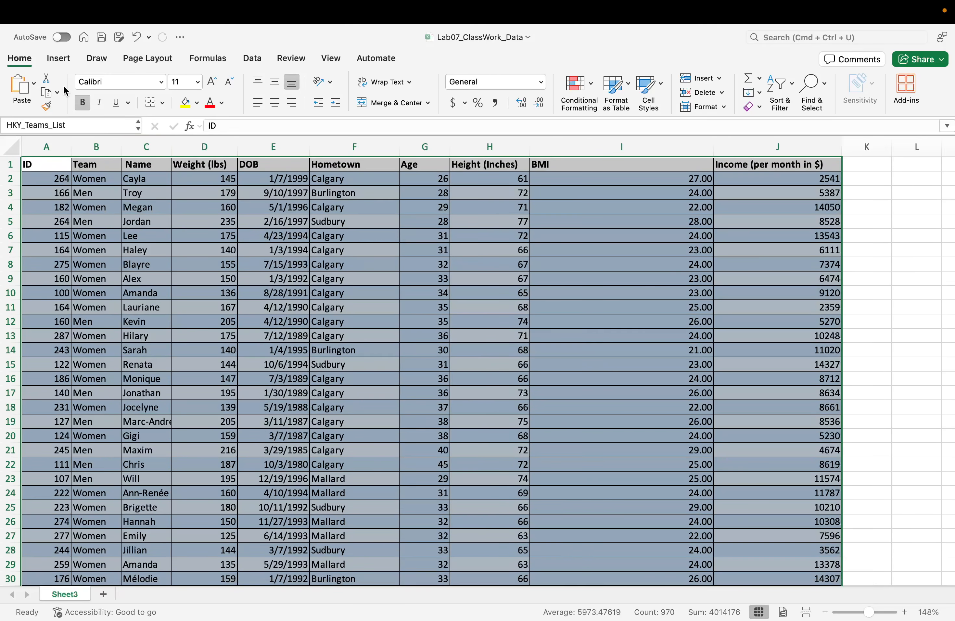
left_click(56, 63)
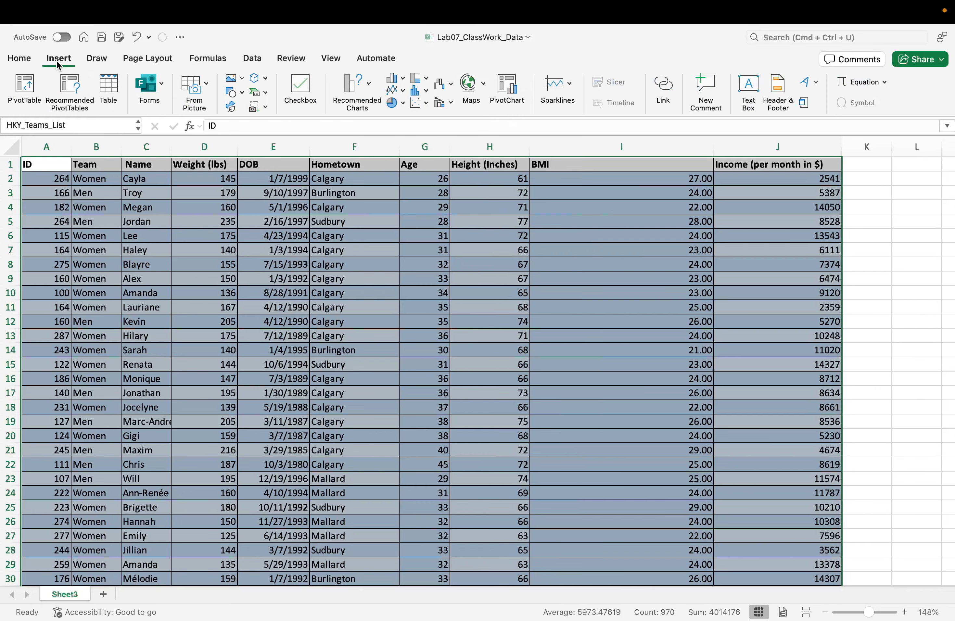
left_click(112, 94)
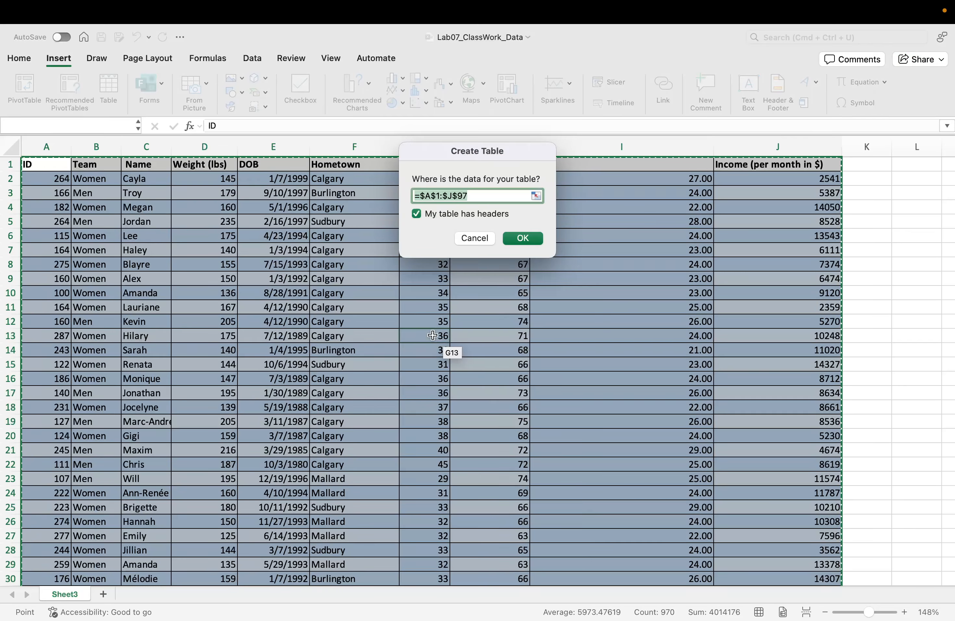
scroll(364, 426, "down", 4)
scroll(364, 422, "down", 4)
scroll(387, 363, "up", 5)
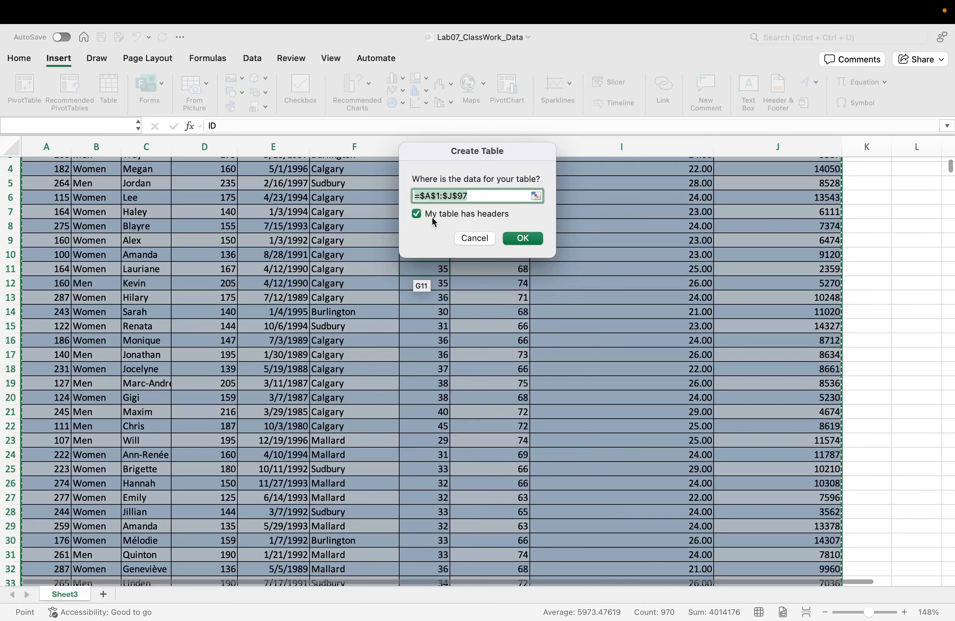
scroll(78, 170, "up", 3)
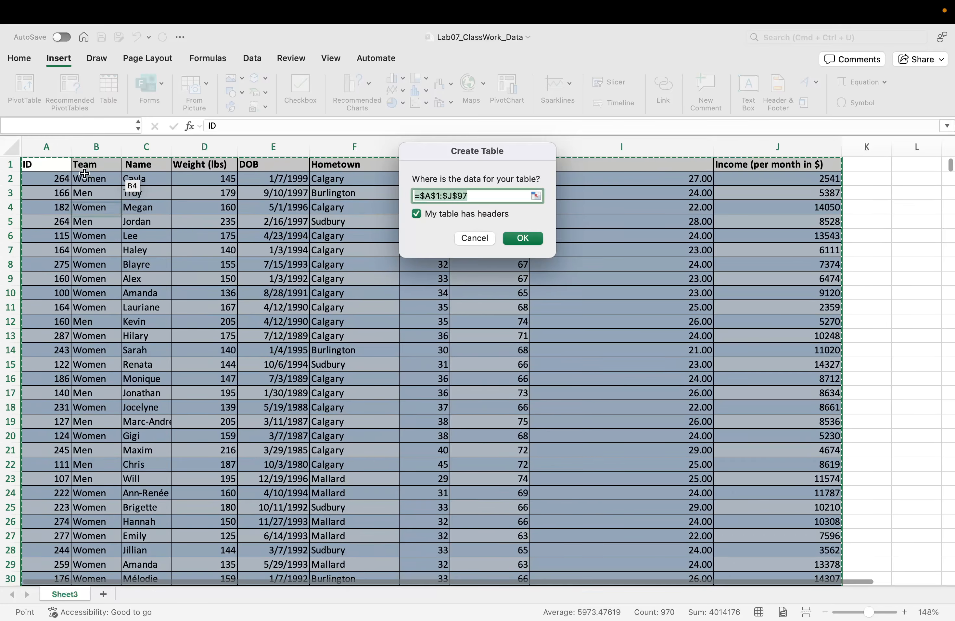
scroll(78, 170, "down", 1)
scroll(78, 170, "up", 1)
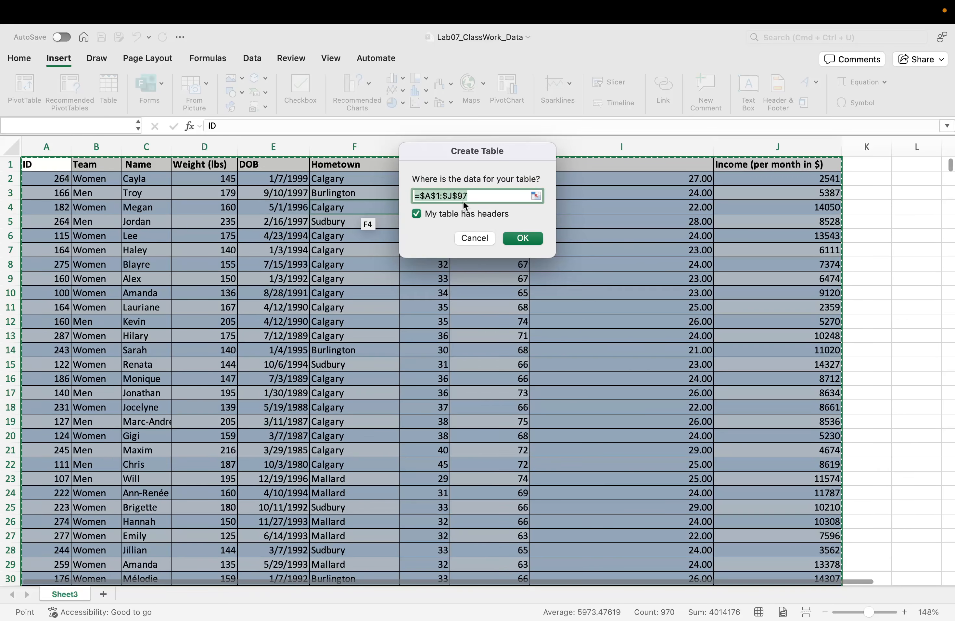
left_click(520, 238)
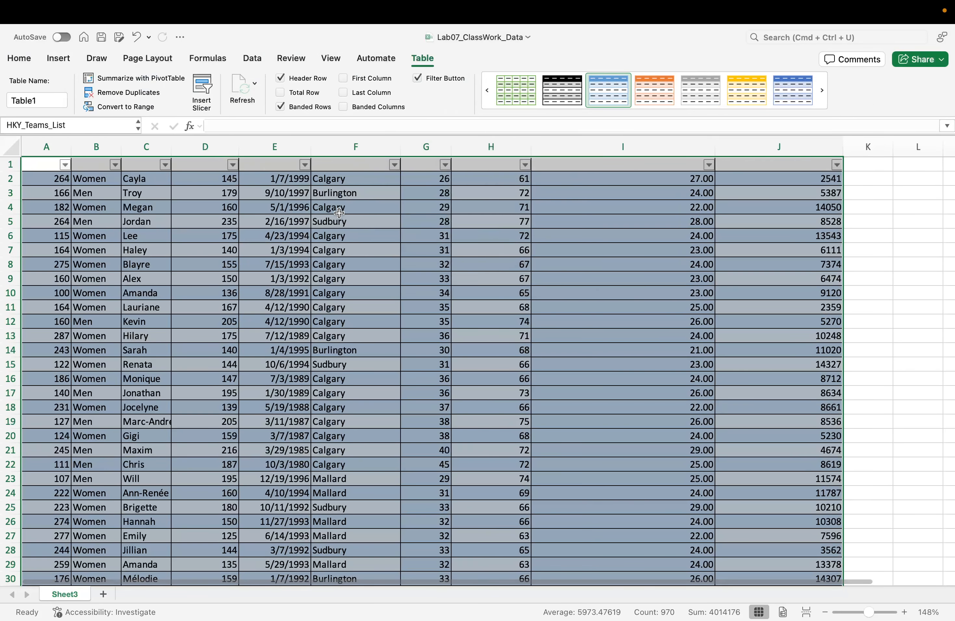
Step: Check the Google Meet call in the browser and return to the Excel workbook
left_click(363, 246)
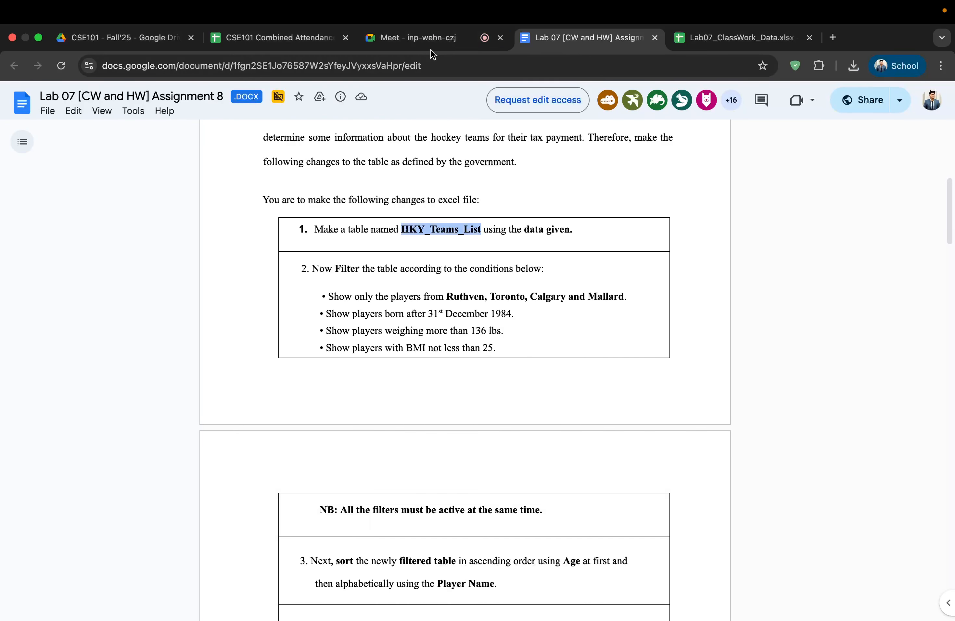
left_click(433, 44)
left_click(865, 549)
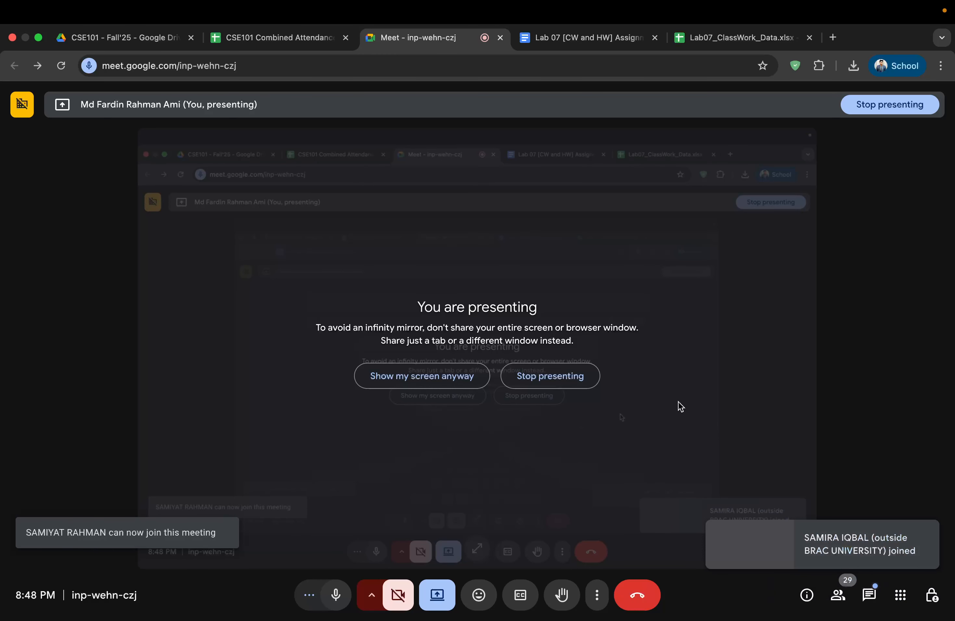
key("ctrl+Left")
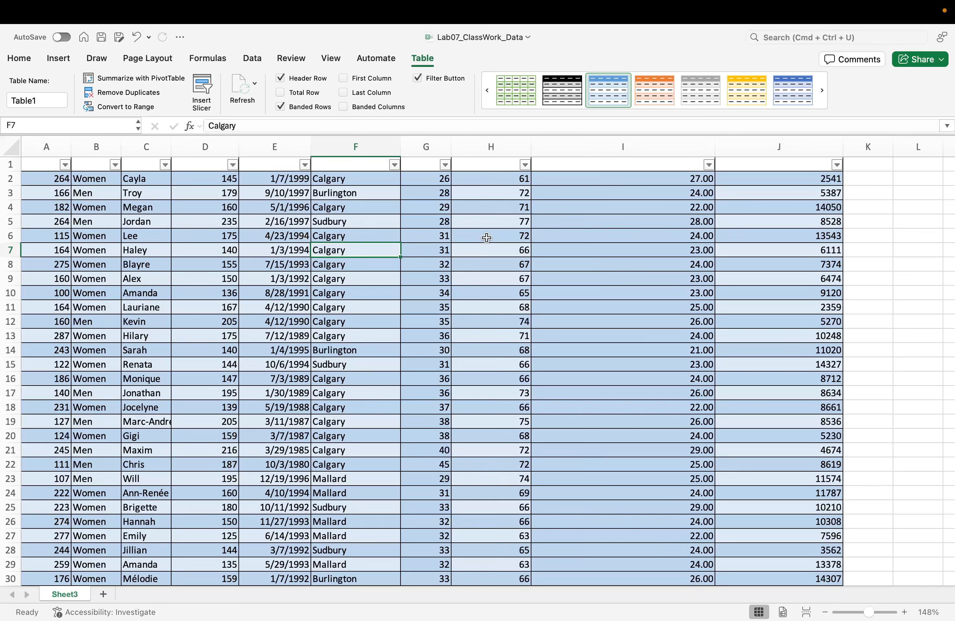
Step: Inspect the new table's header row, checking the filter controls and the content of the Hometown header cell
scroll(487, 238, "up", 3, "ctrl")
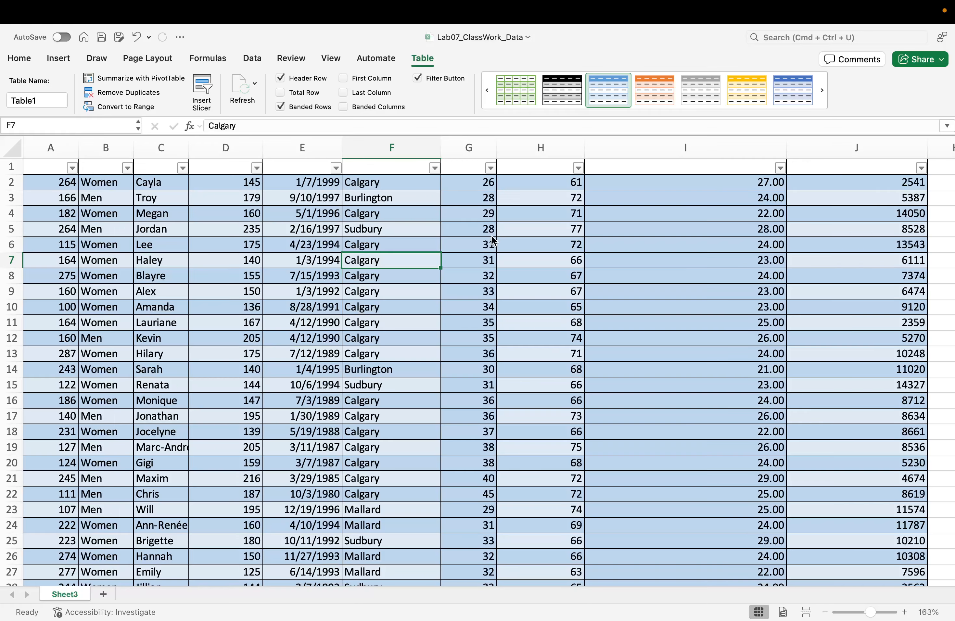
left_click(182, 167)
left_click(183, 167)
scroll(106, 217, "down", 5)
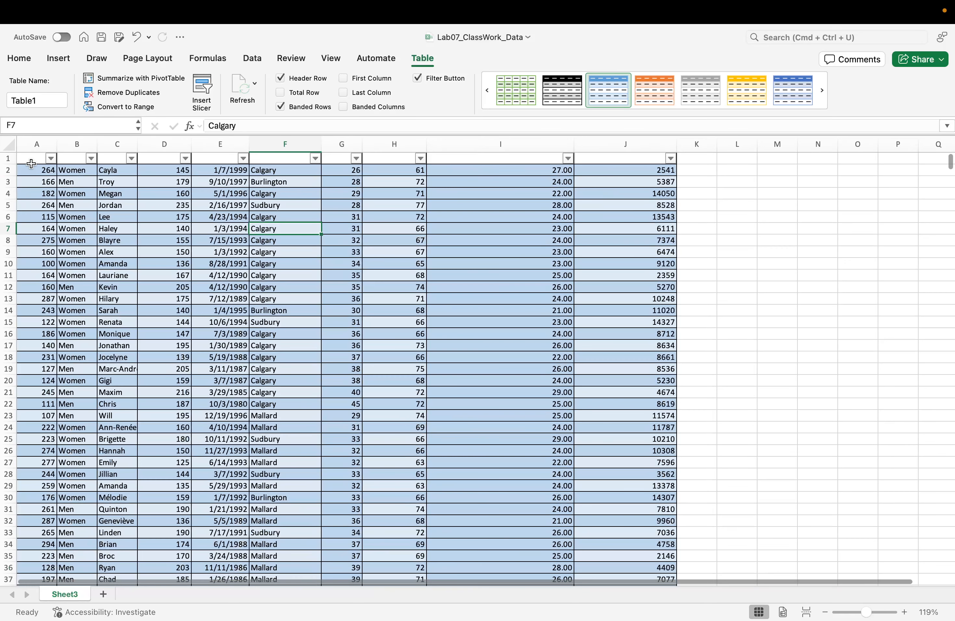
left_click_drag(30, 158, 580, 159)
left_click(601, 185)
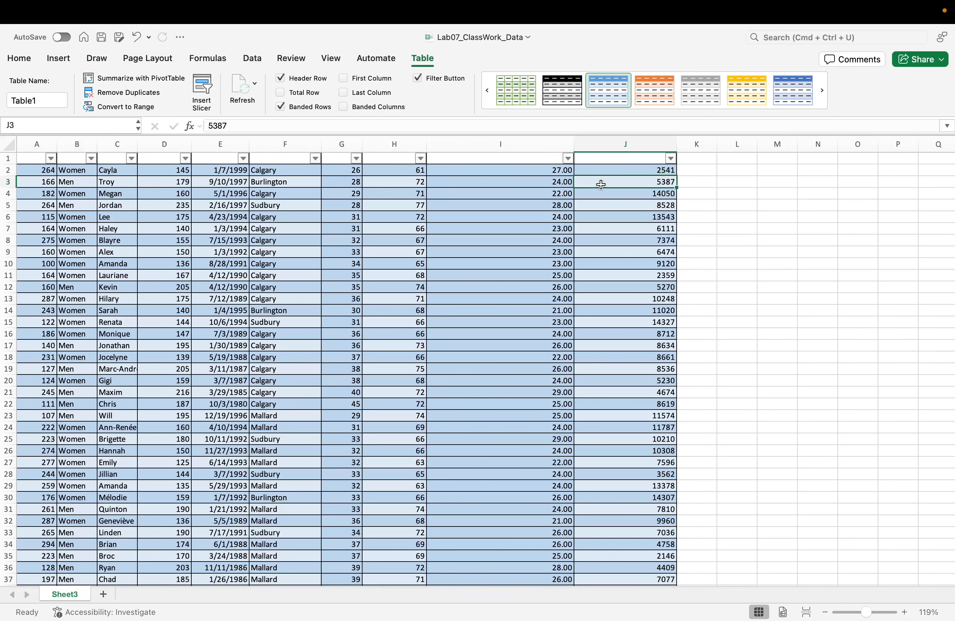
left_click(689, 204)
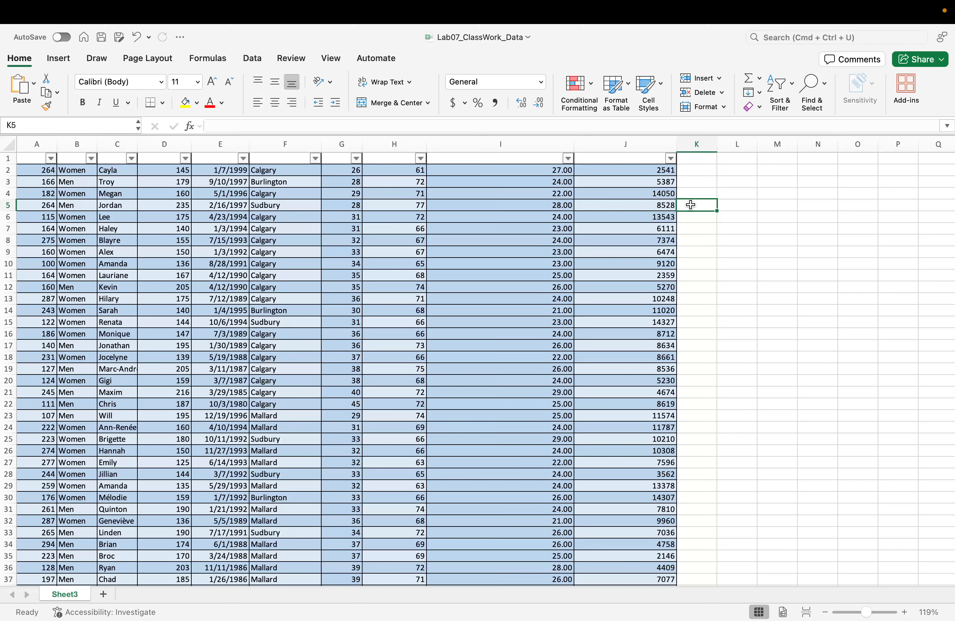
left_click(274, 158)
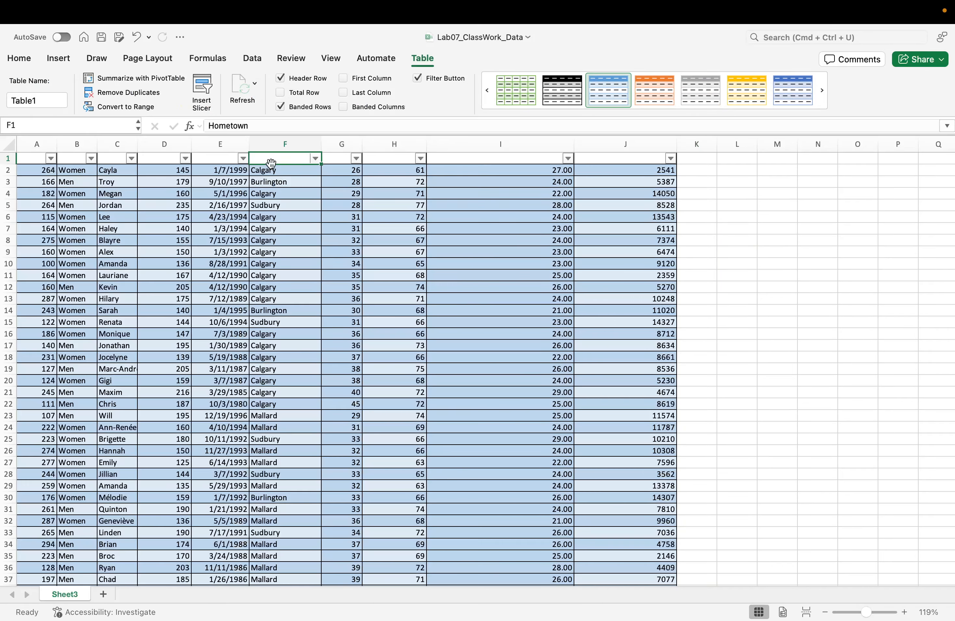
left_click(800, 238)
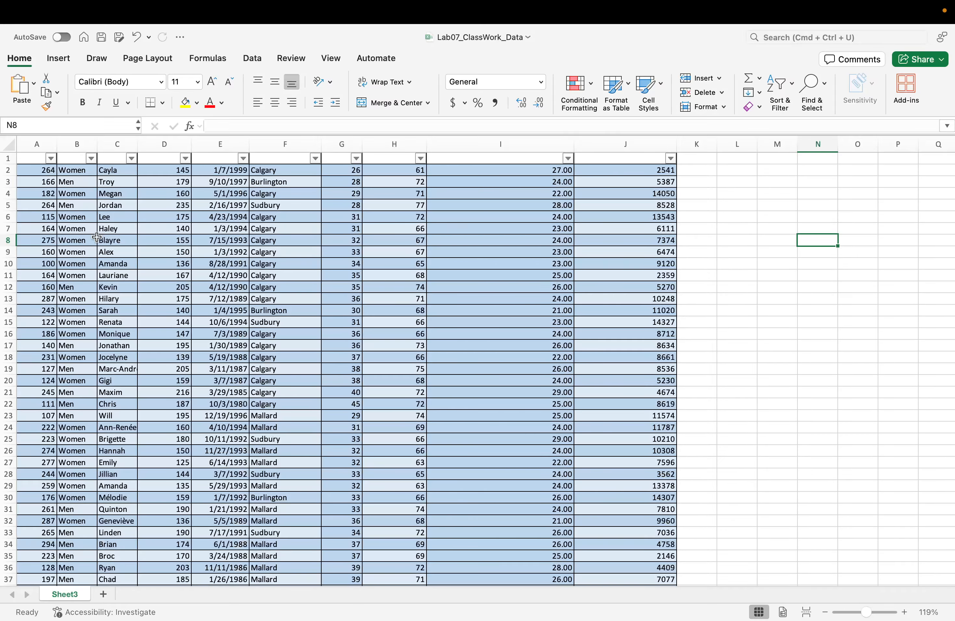
Step: Set the font color of the table's header cells, ID through Income (per month in $), to black
scroll(97, 238, "up", 3)
scroll(97, 238, "up", 5)
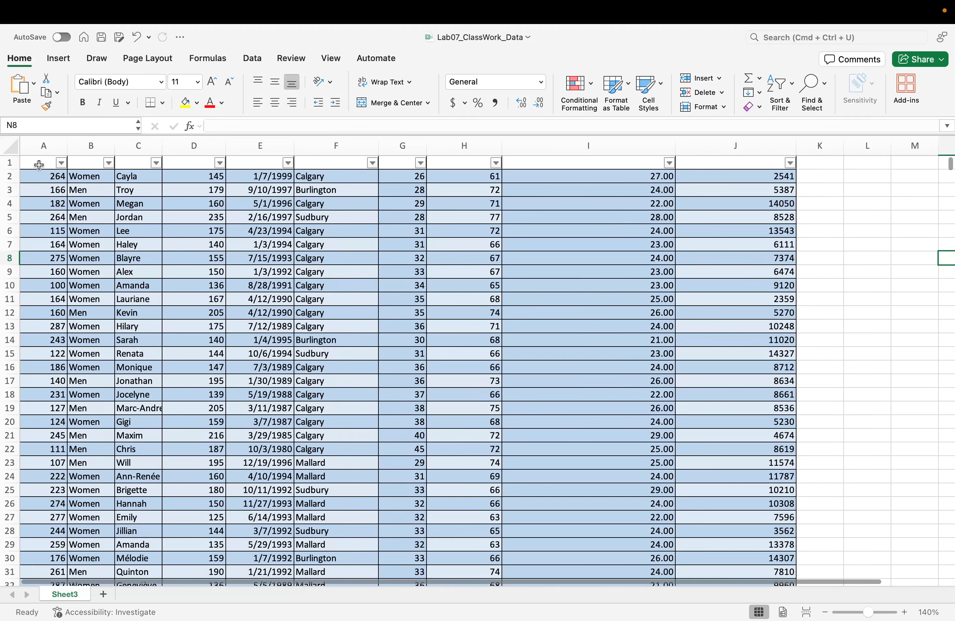
left_click_drag(38, 164, 693, 161)
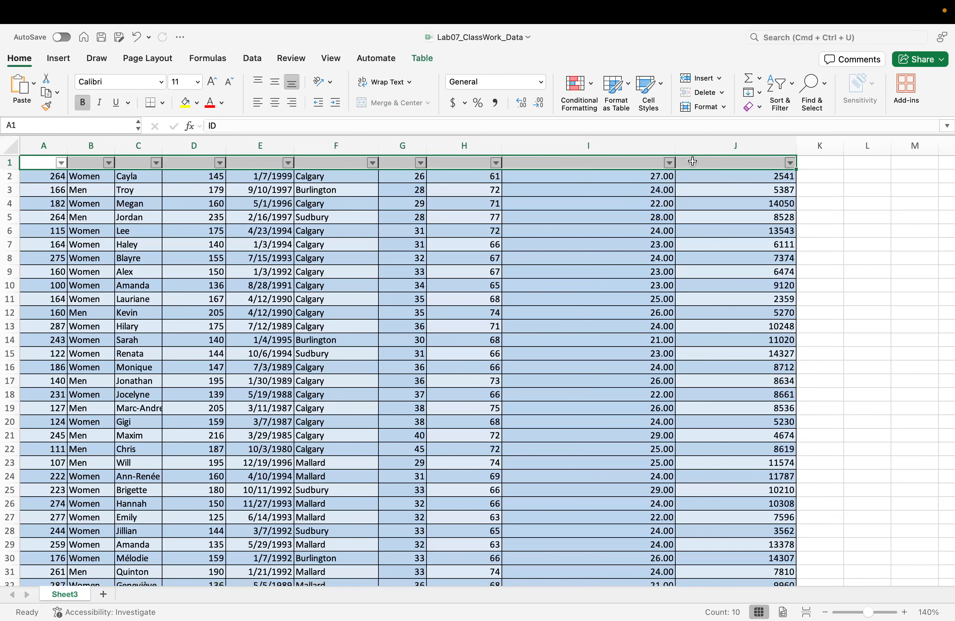
left_click(222, 106)
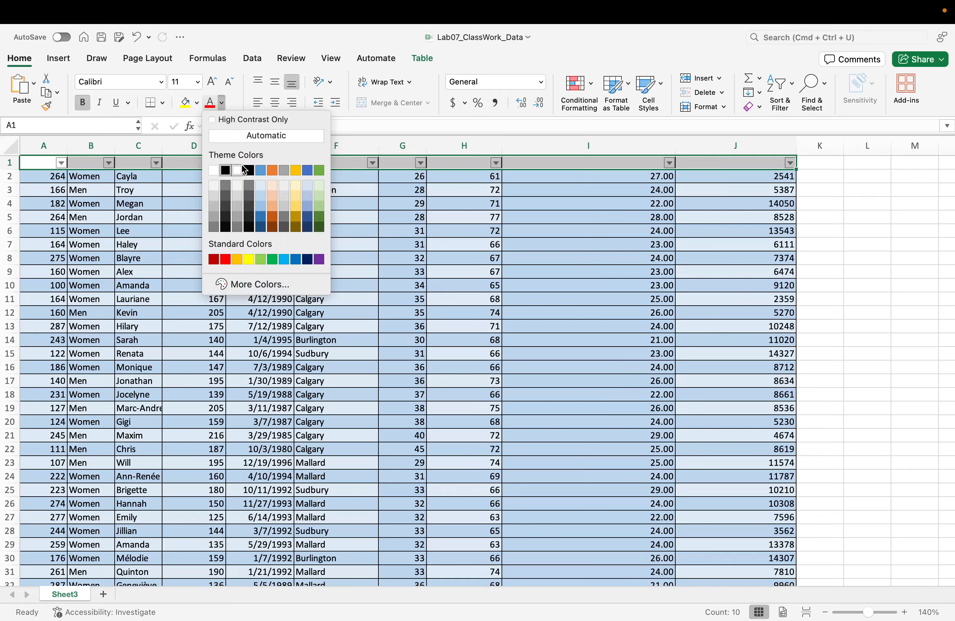
key("Escape")
left_click(232, 188)
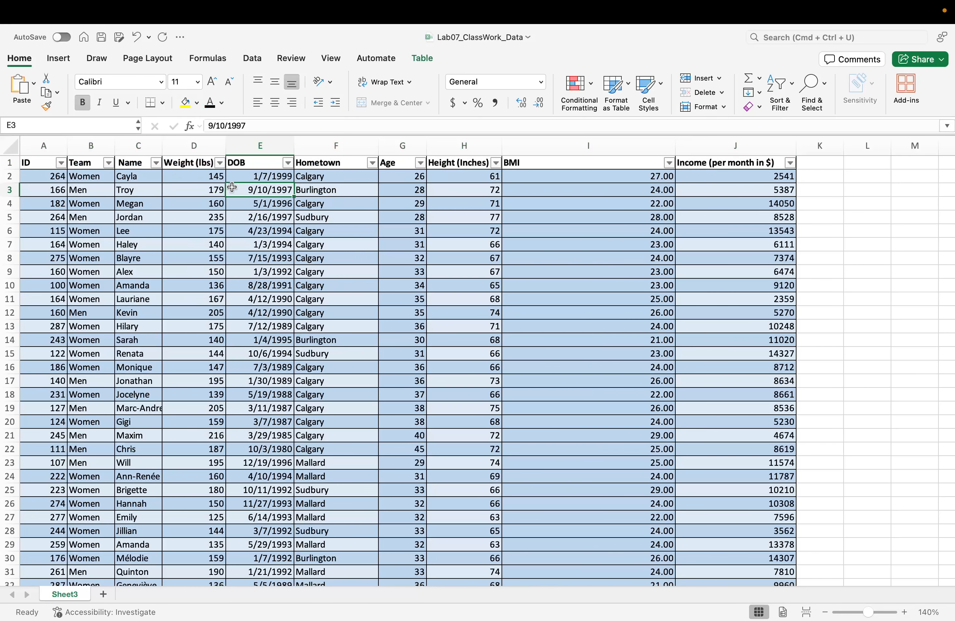
key("ctrl+Right")
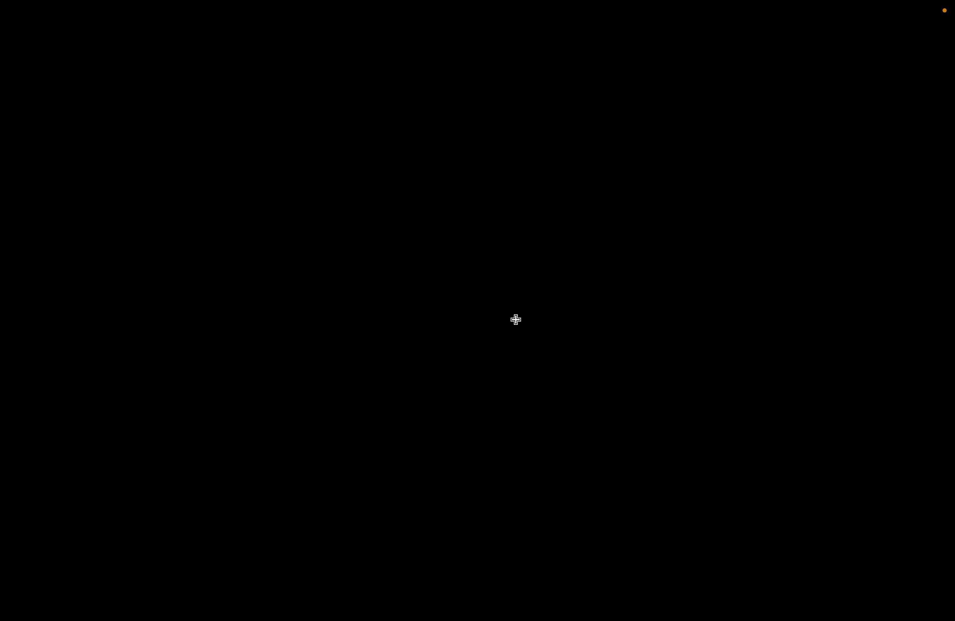
left_click(864, 546)
key("ctrl+Left")
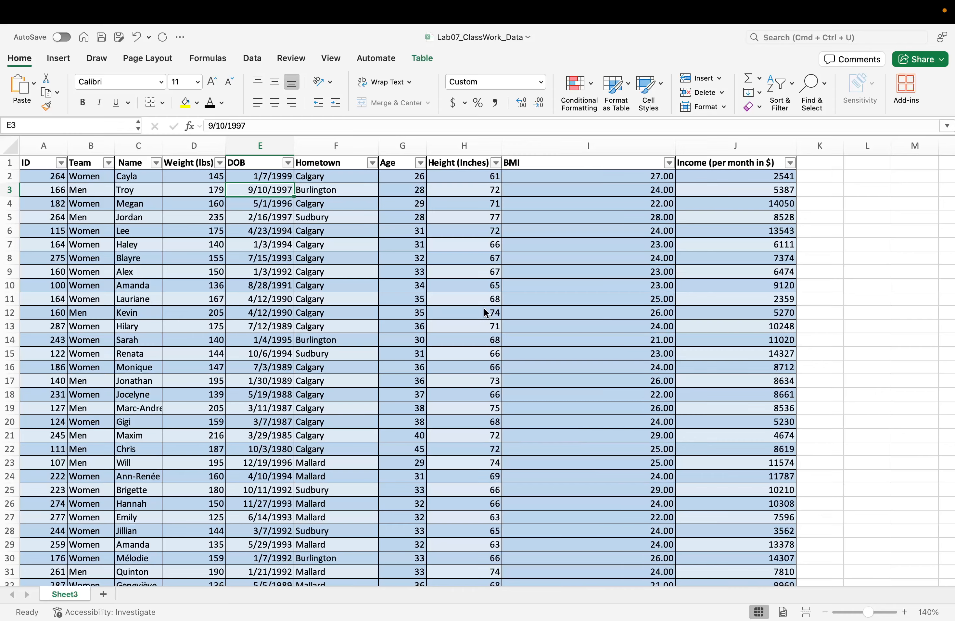
Step: Check the Age column's sort and filter options, then review the table's rows down to its end
left_click(419, 163)
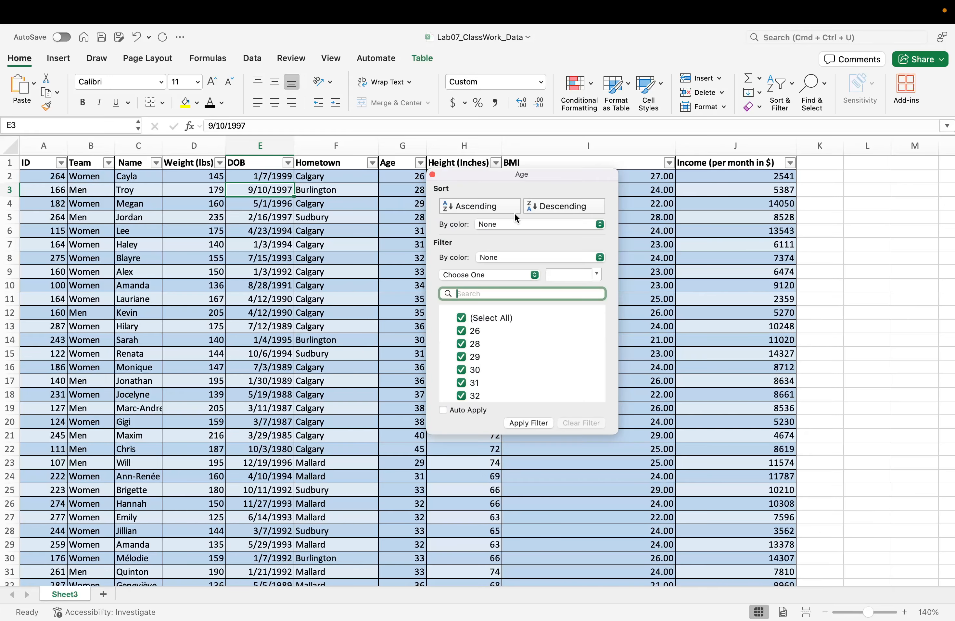
key("Escape")
scroll(722, 309, "down", 15)
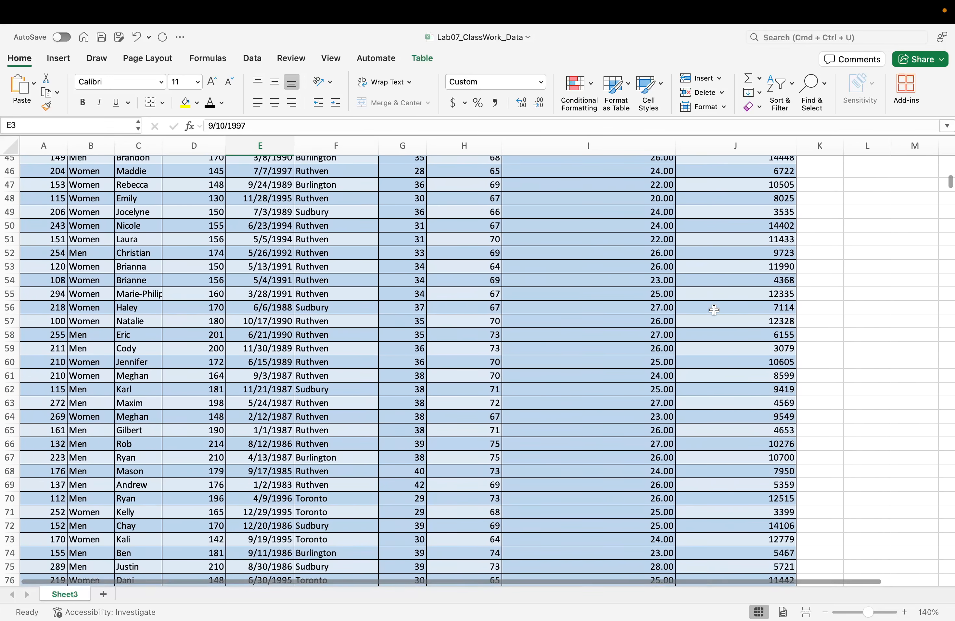
scroll(714, 309, "down", 12)
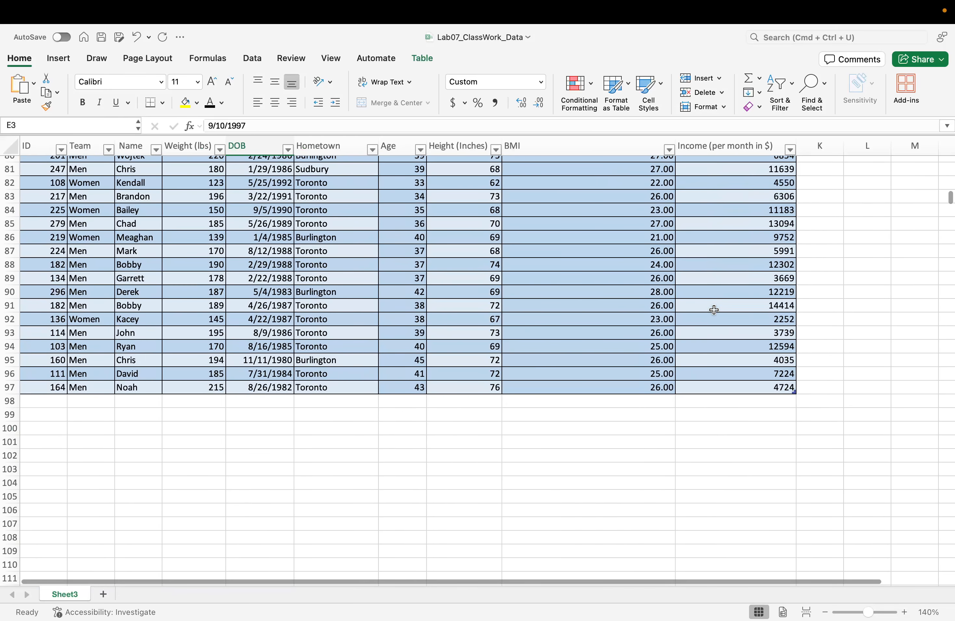
left_click(610, 460)
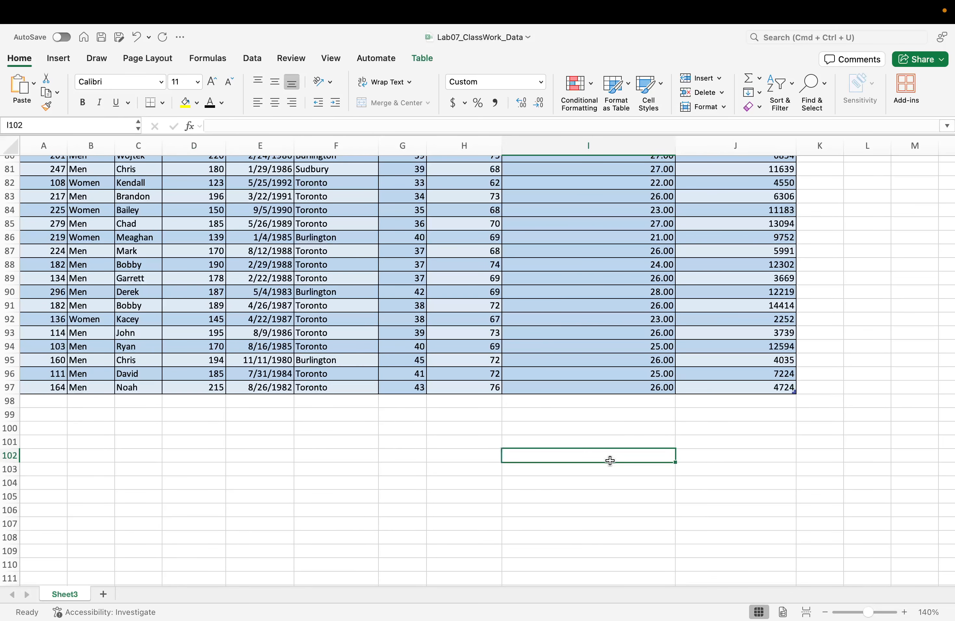
scroll(609, 459, "up", 15)
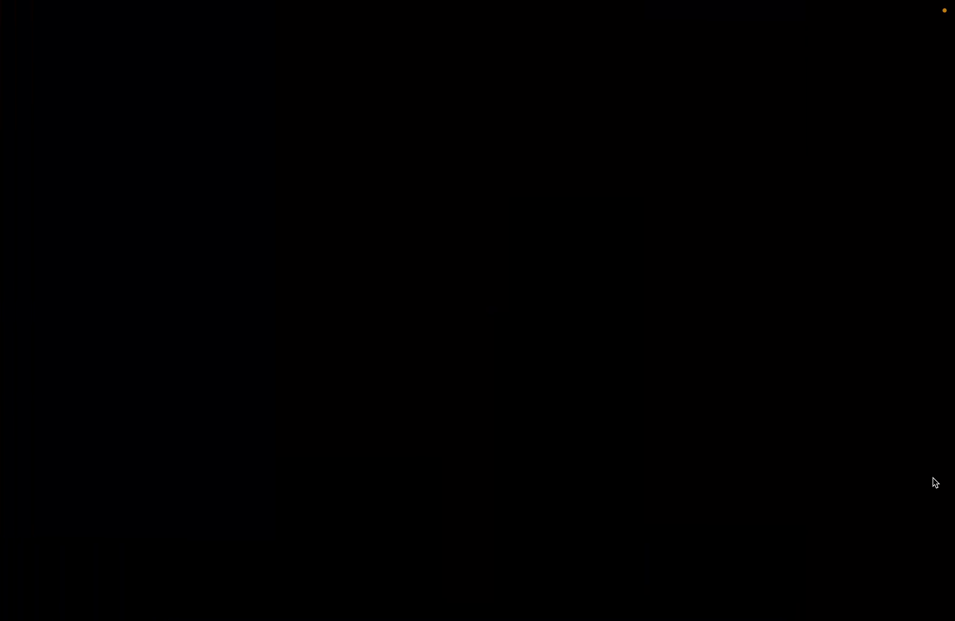
Step: Switch to the Lab 07 assignment document in Chrome, enlarge the page and read the filter instructions, especially the hometown condition
key("ctrl+Right")
key("ctrl+Right")
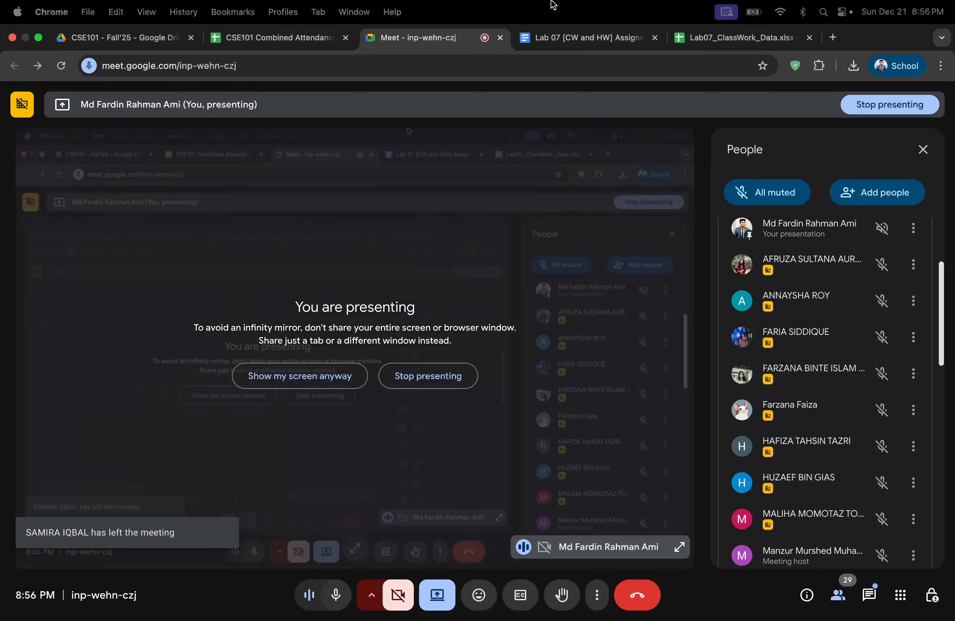
left_click(556, 42)
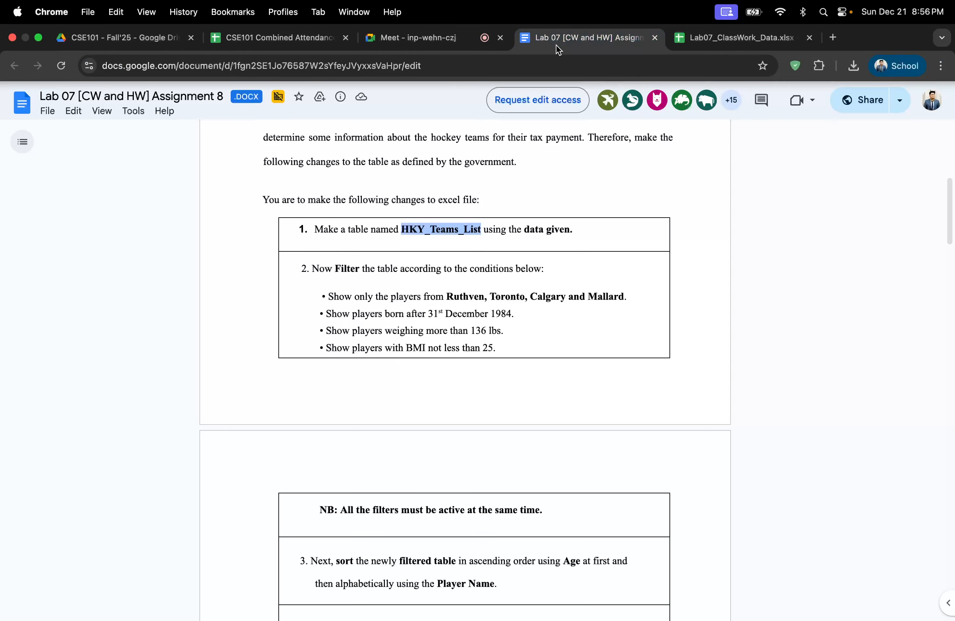
scroll(347, 288, "down", 2)
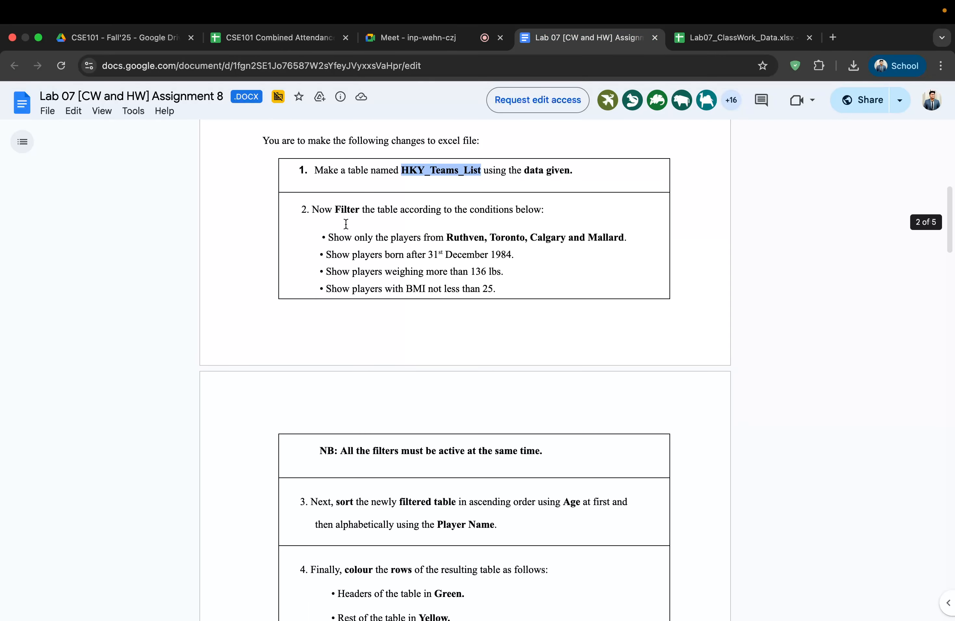
left_click_drag(314, 209, 533, 209)
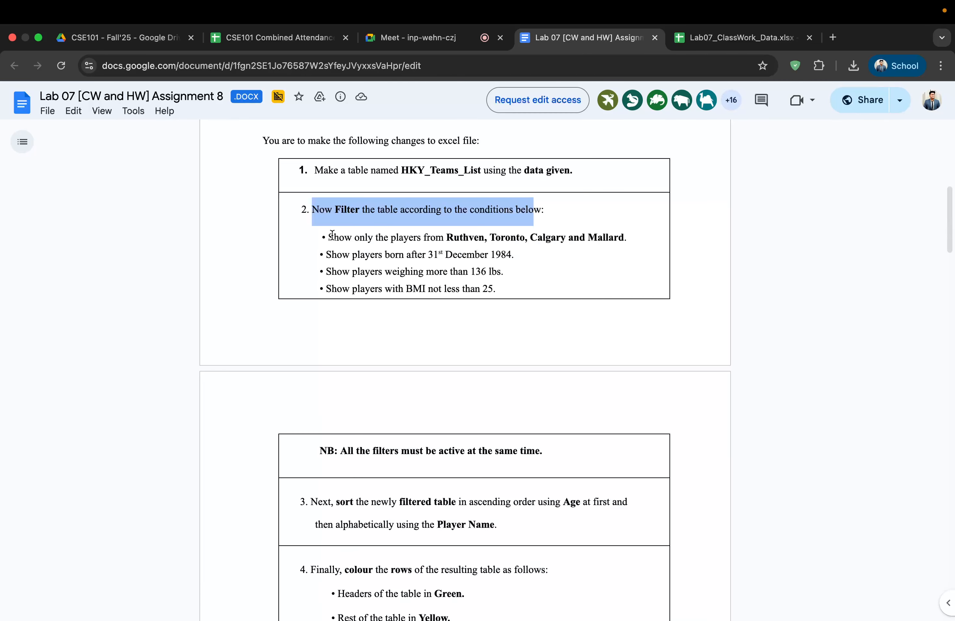
left_click_drag(323, 237, 596, 238)
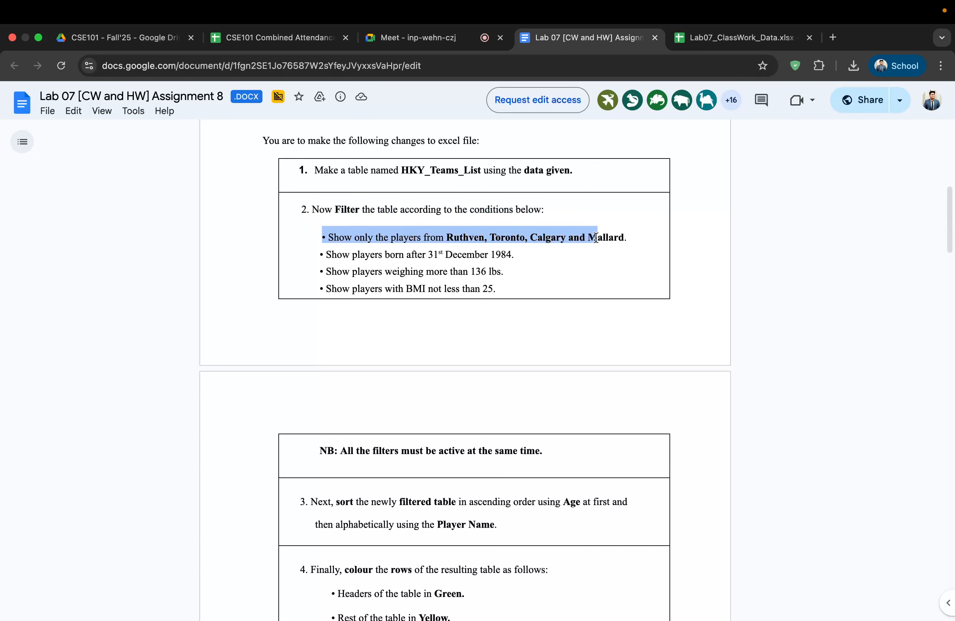
key("super+plus")
key("super+plus")
left_click(424, 299)
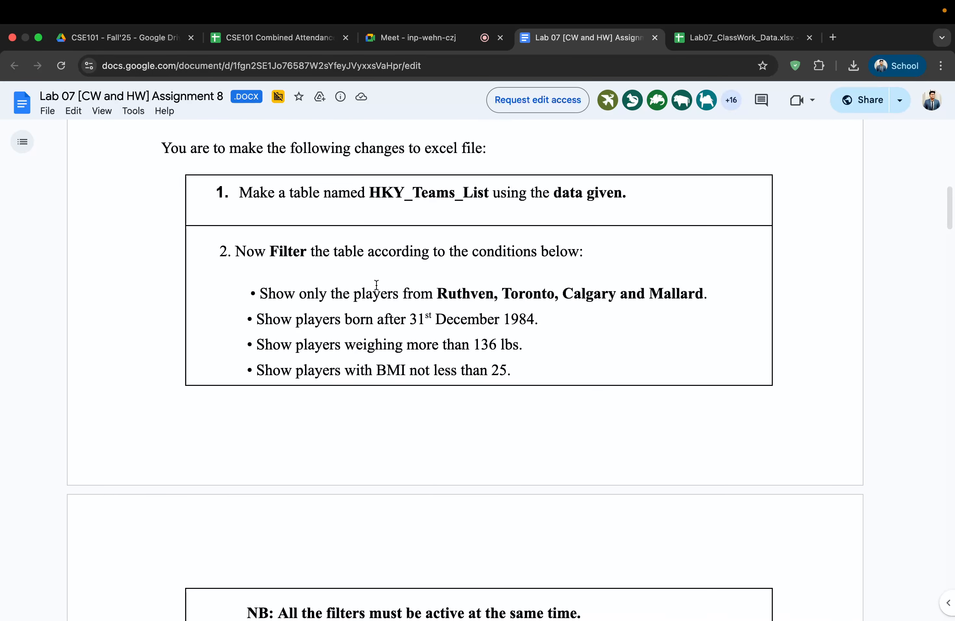
left_click_drag(438, 296, 712, 294)
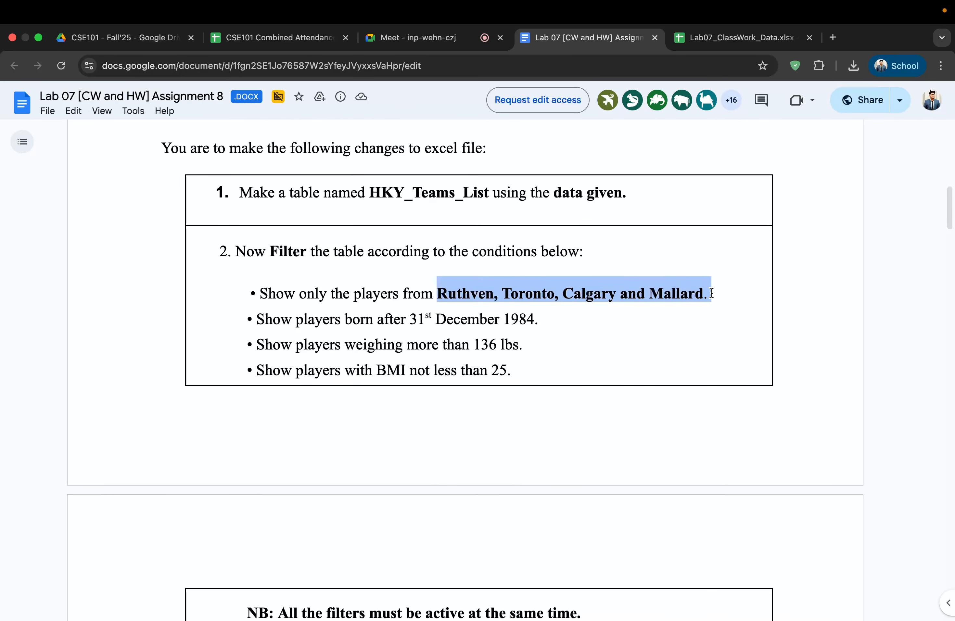
Step: Admit the participant waiting to join the Google Meet call and return to the Lab 07 assignment document
left_click(416, 37)
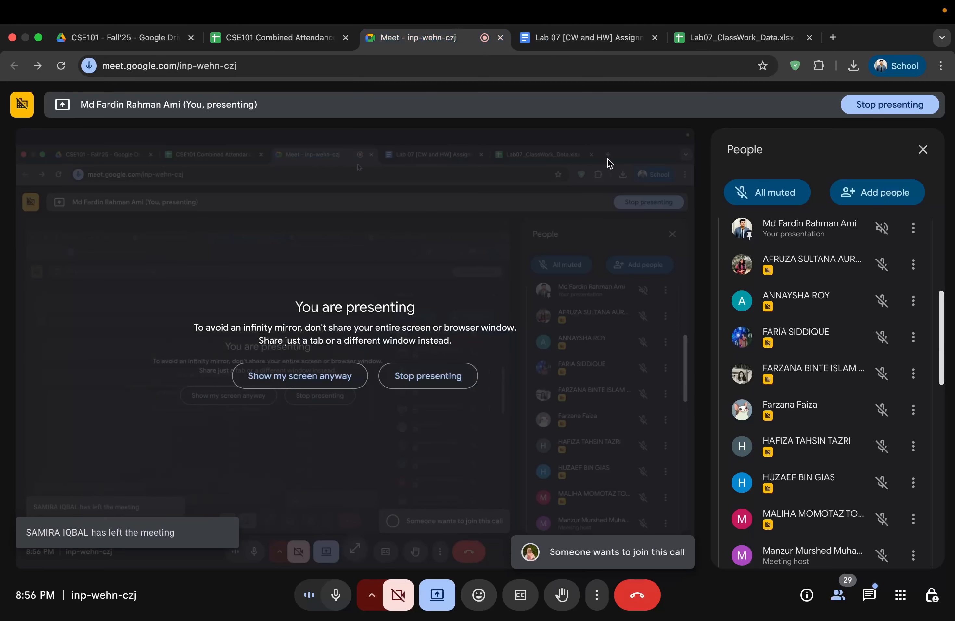
scroll(831, 282, "up", 5)
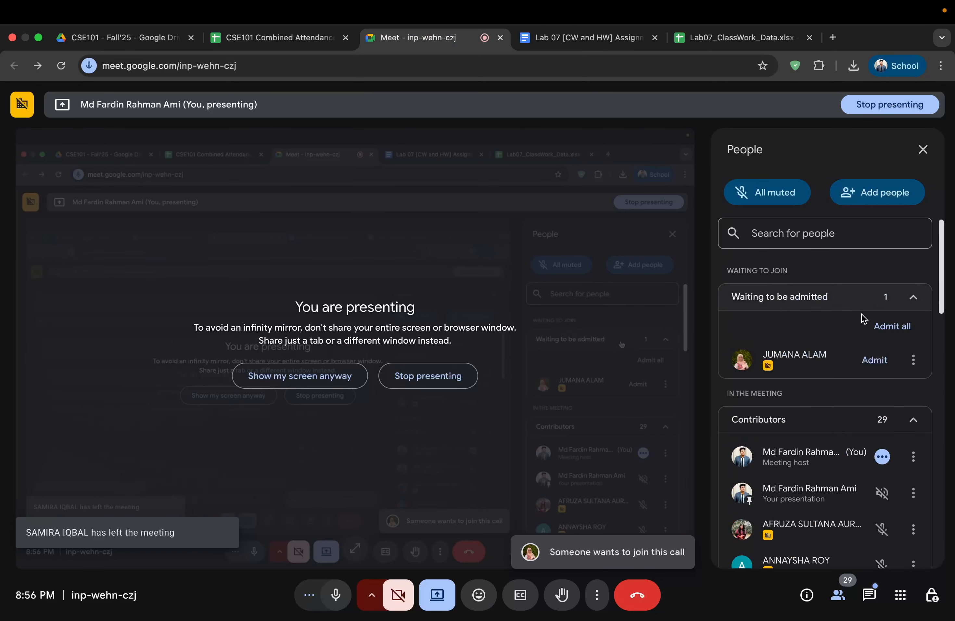
left_click(869, 358)
left_click(584, 37)
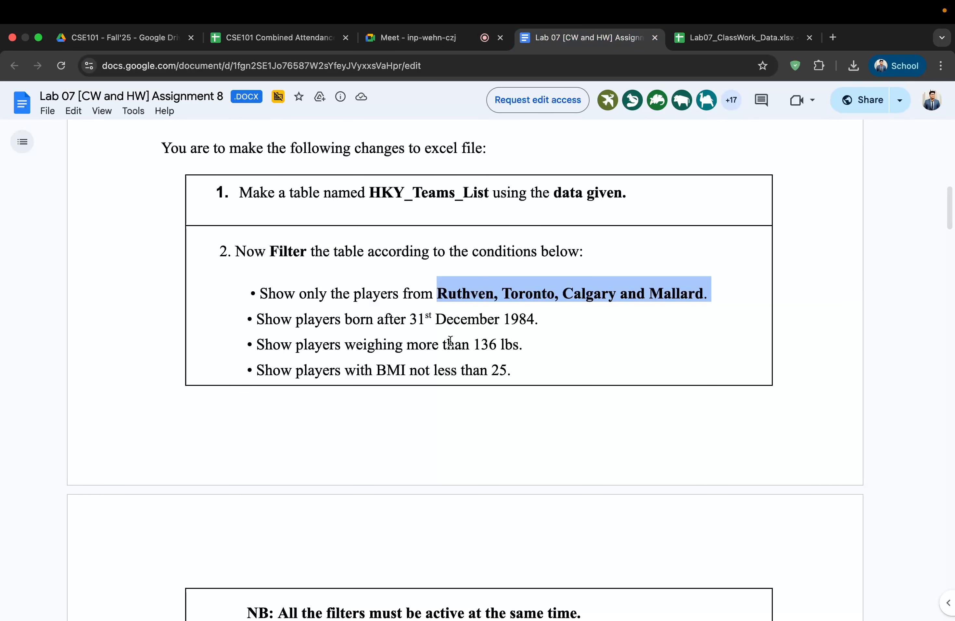
Step: Reread the hometown condition, switch to the Excel workbook and look through the values in the Hometown column
left_click_drag(261, 290, 412, 295)
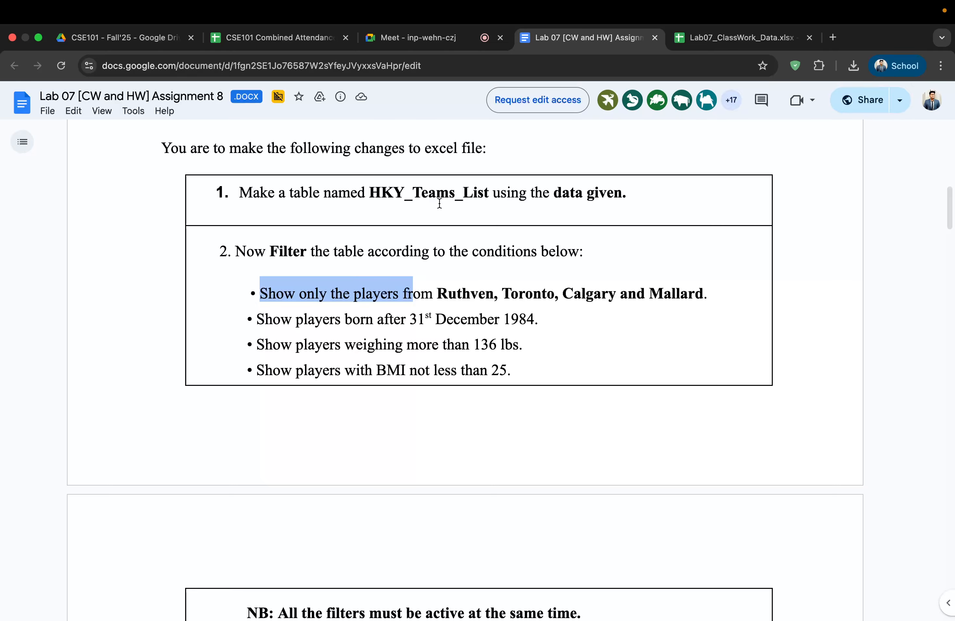
key("ctrl+Left")
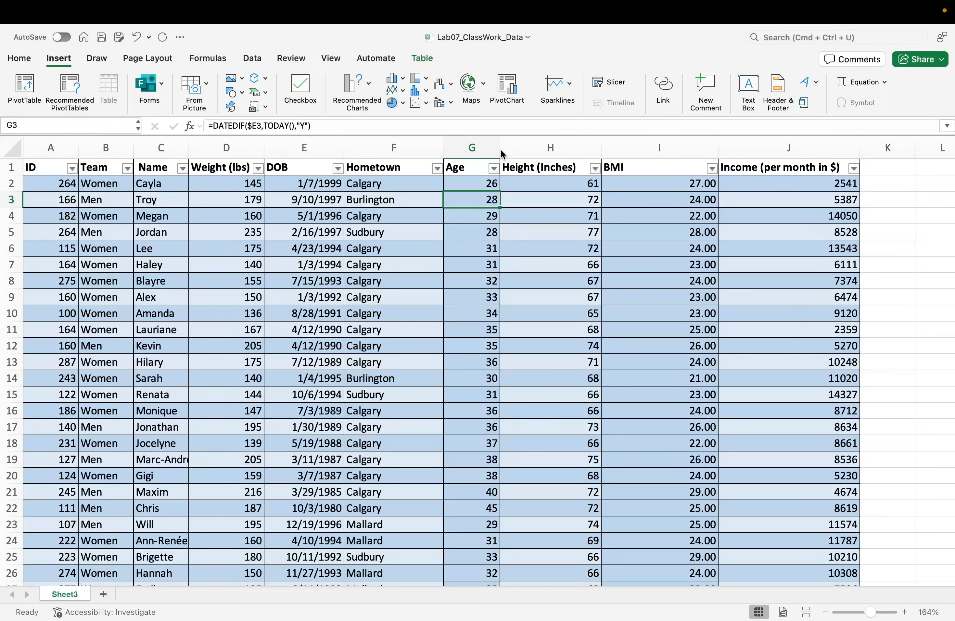
left_click_drag(425, 189, 411, 617)
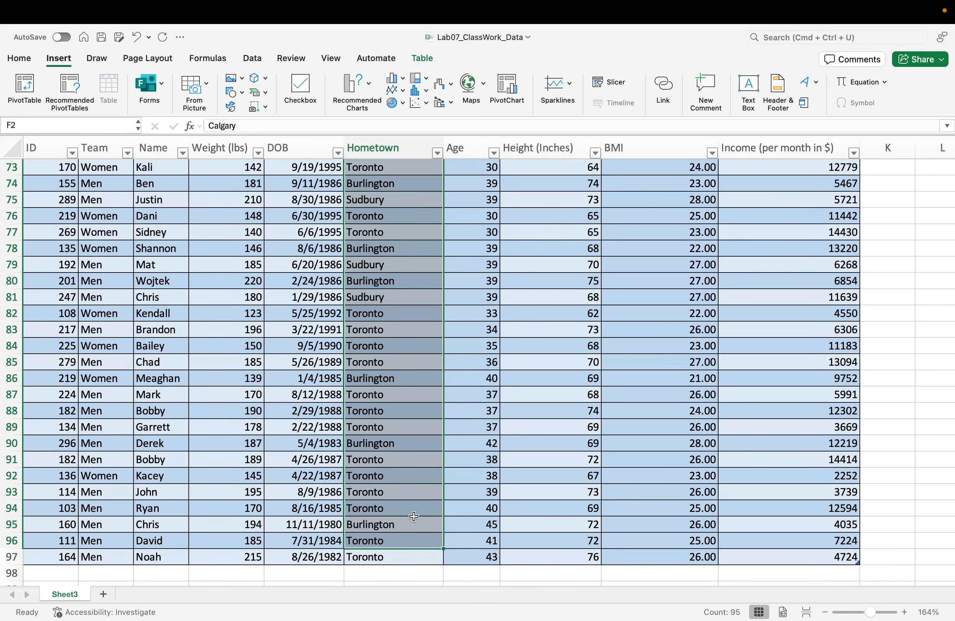
scroll(414, 516, "up", 20)
left_click(418, 373)
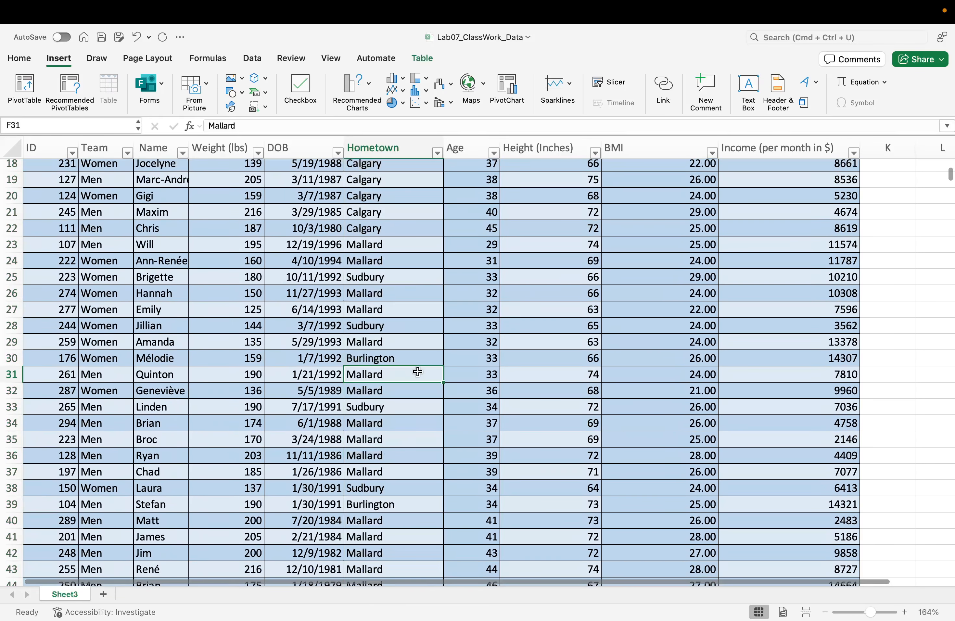
scroll(418, 371, "up", 6)
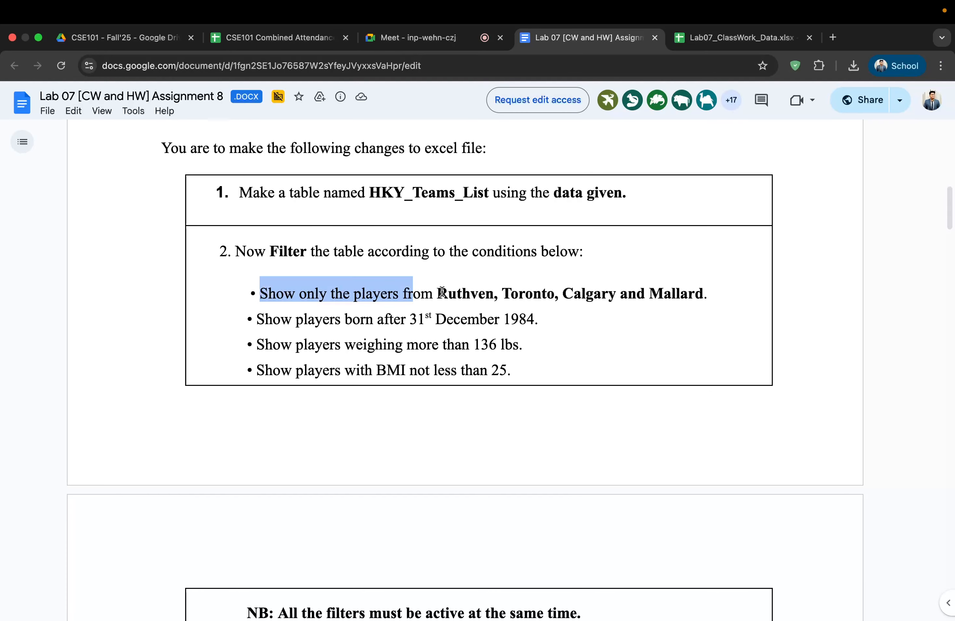
Step: Check in the assignment document which four hometowns the filter must show, then return to the Excel workbook
left_click_drag(440, 292, 736, 290)
left_click(728, 290)
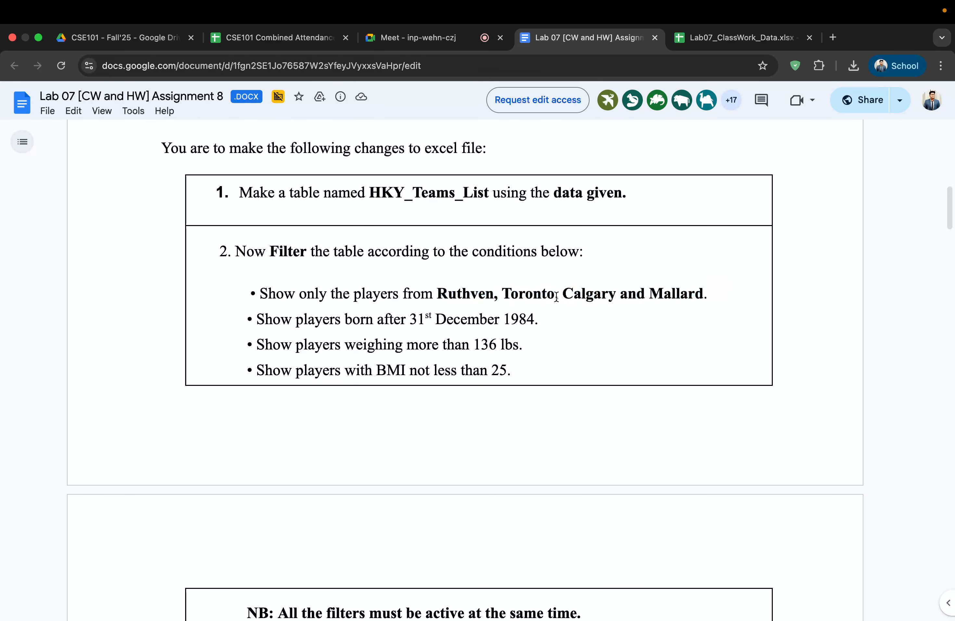
double_click(298, 250)
left_click(298, 250)
key("ctrl+Left")
Step: Filter the Hometown column to show only players from Ruthven, Calgary, Toronto and Mallard
scroll(435, 182, "up", 5)
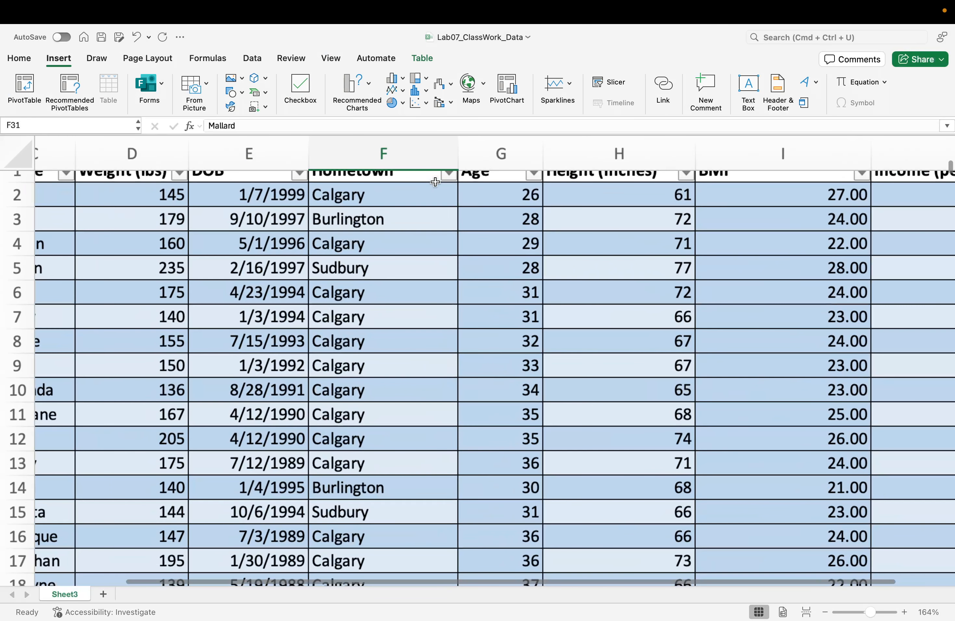
scroll(435, 182, "up", 5)
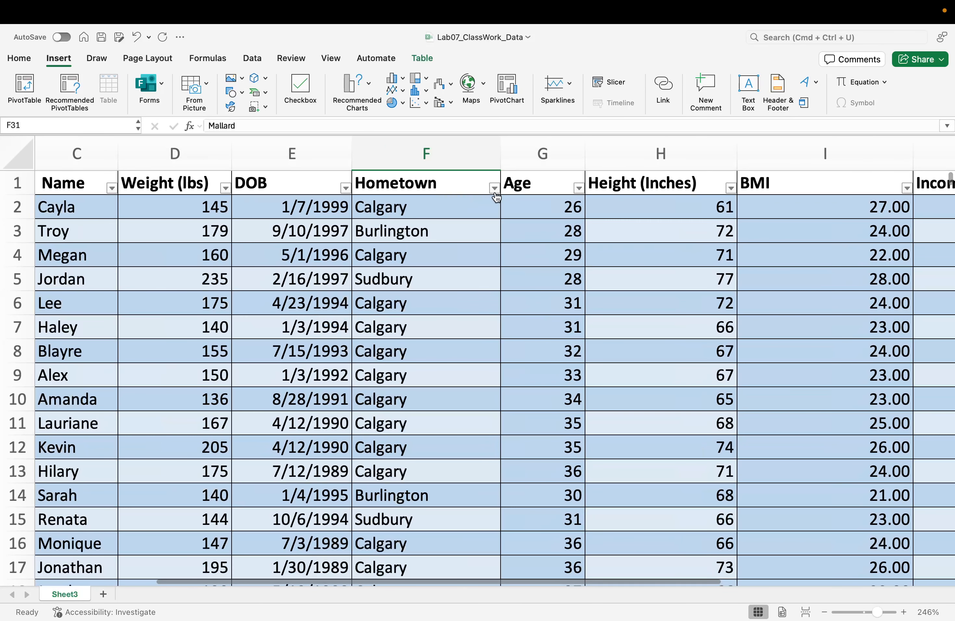
key("ctrl+Left")
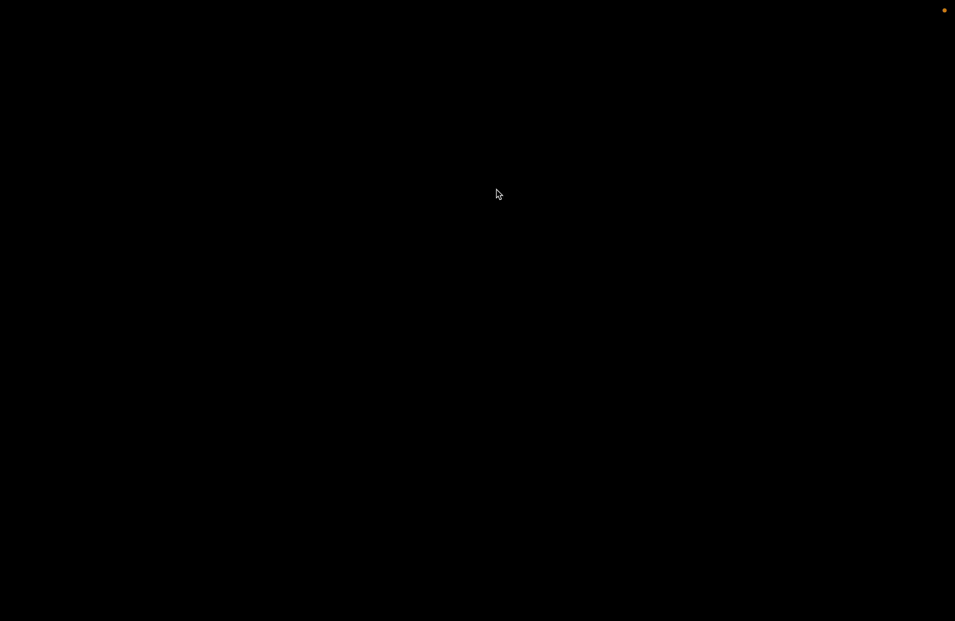
key("ctrl+Right")
left_click(494, 186)
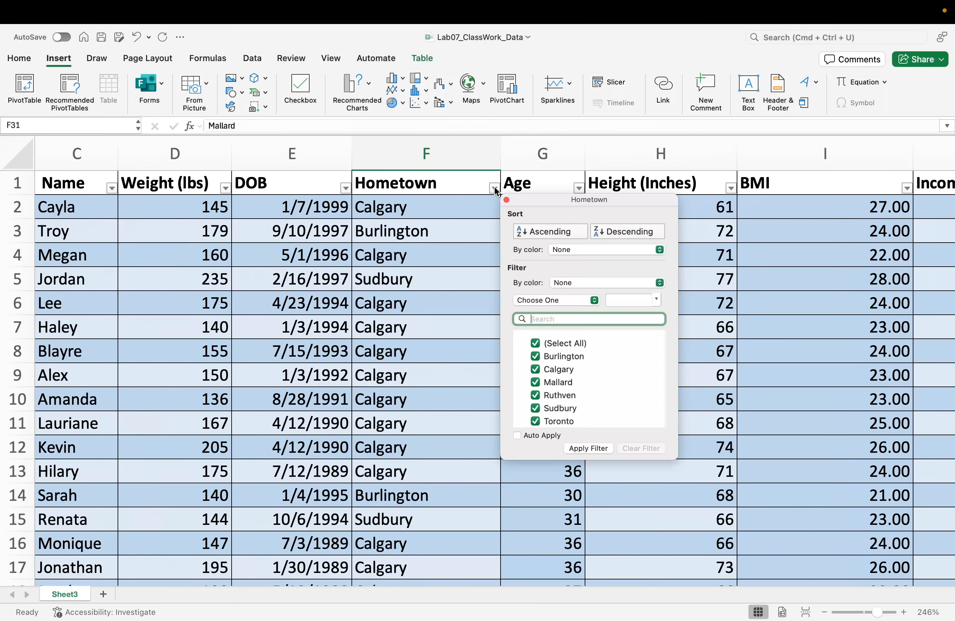
left_click(538, 340)
scroll(538, 374, "down", 1)
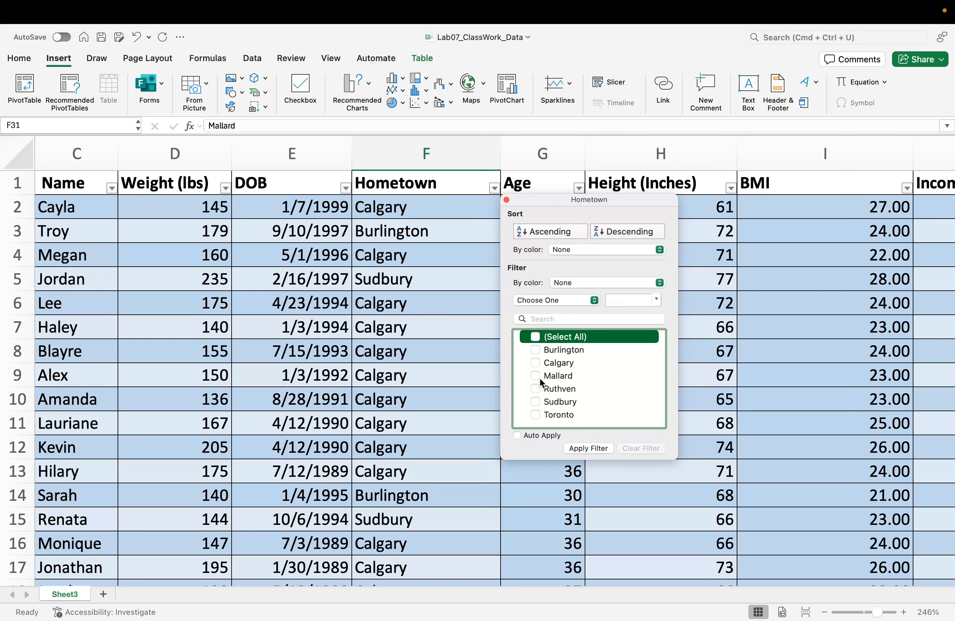
left_click(539, 387)
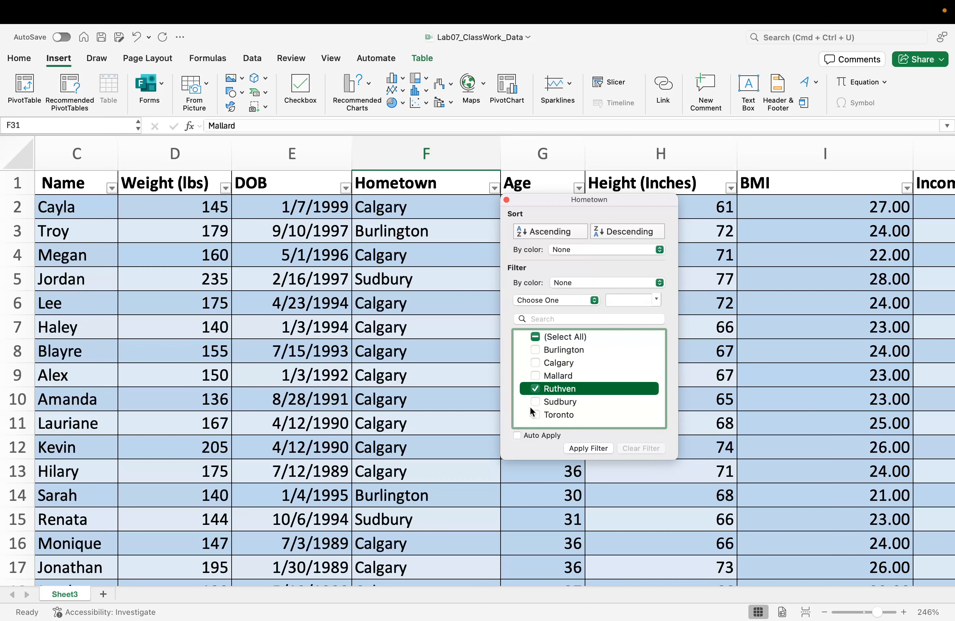
left_click(536, 363)
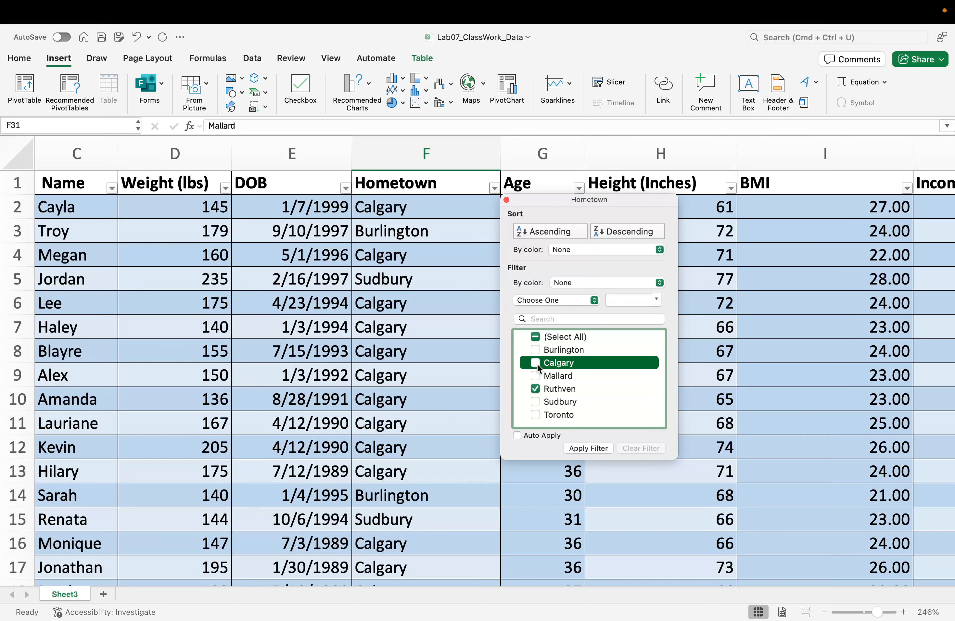
left_click(538, 413)
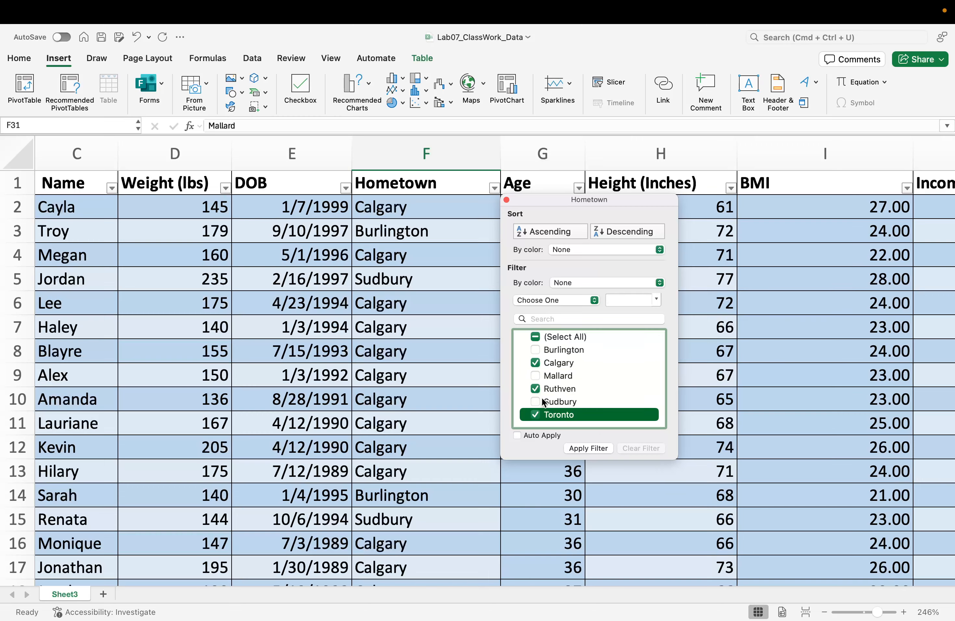
left_click(538, 375)
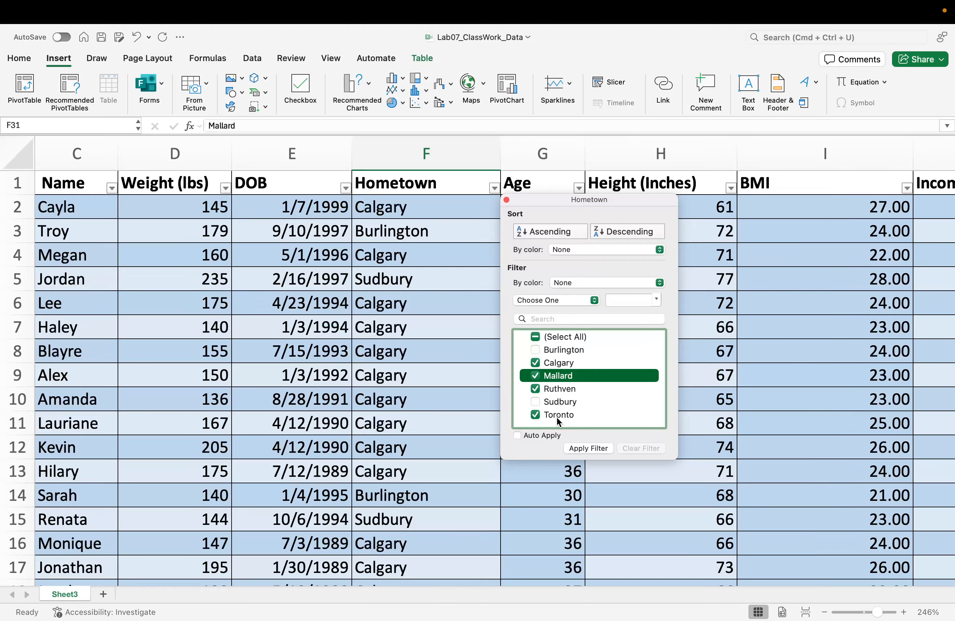
left_click(575, 448)
left_click(488, 415)
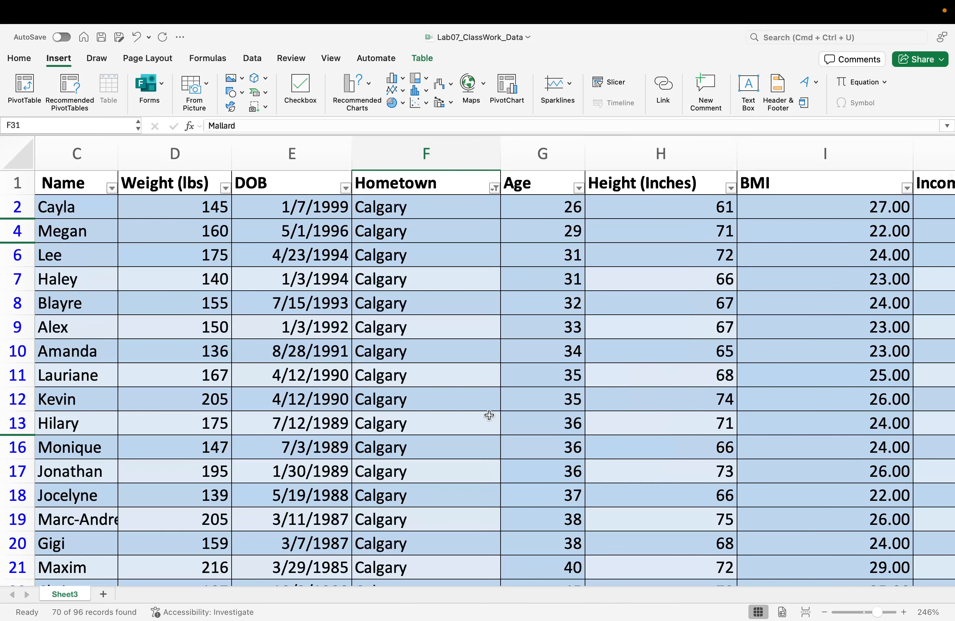
Step: Review the filtered rows to check which hometowns are listed in the Hometown column
scroll(489, 415, "down", 5)
scroll(283, 334, "up", 5)
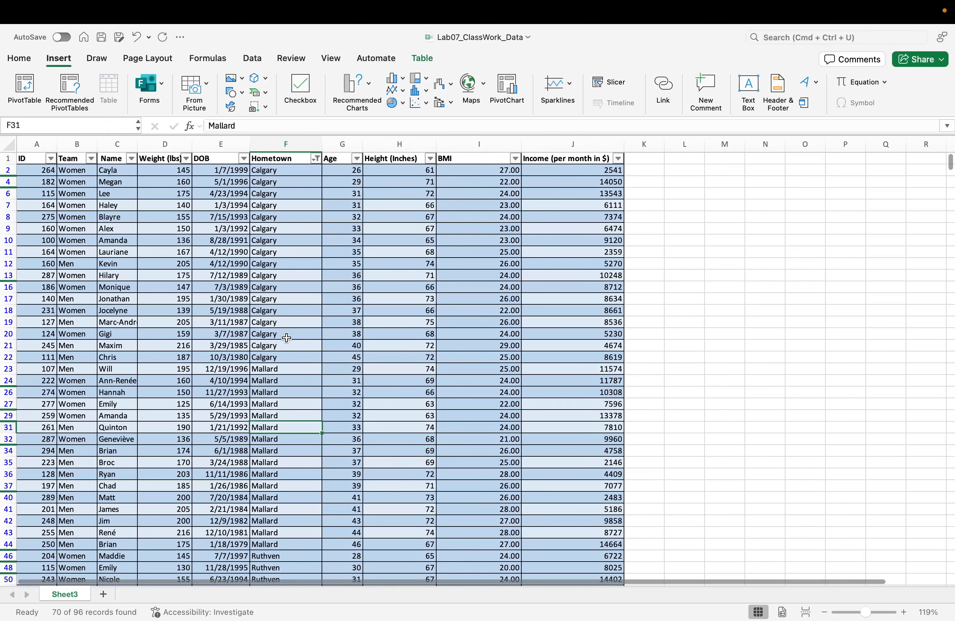
scroll(279, 283, "down", 20)
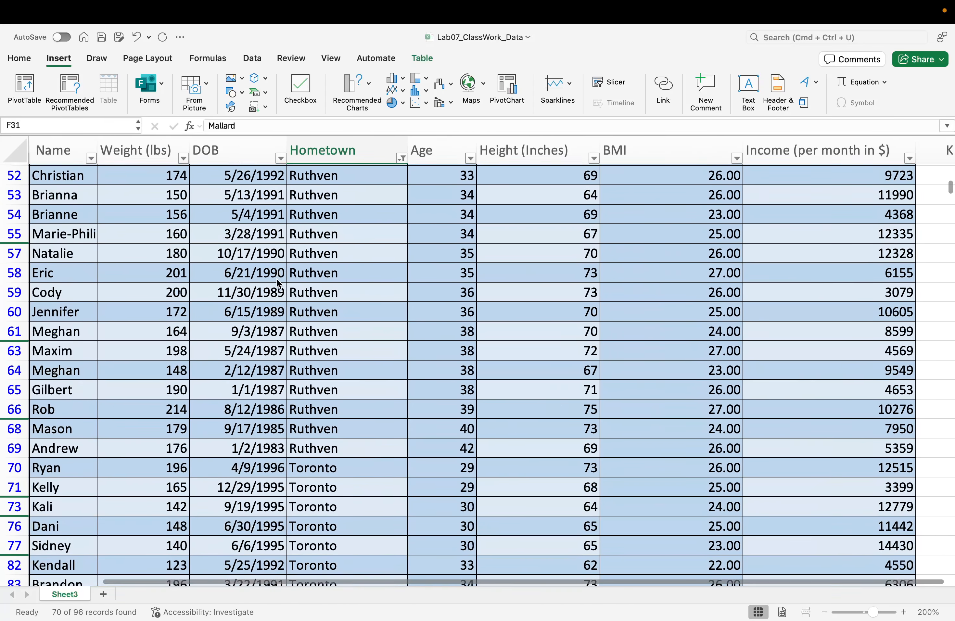
Step: Look through the hometown-filtered table down to its last row and return to the header row
scroll(277, 283, "up", 20)
scroll(278, 282, "left", 3)
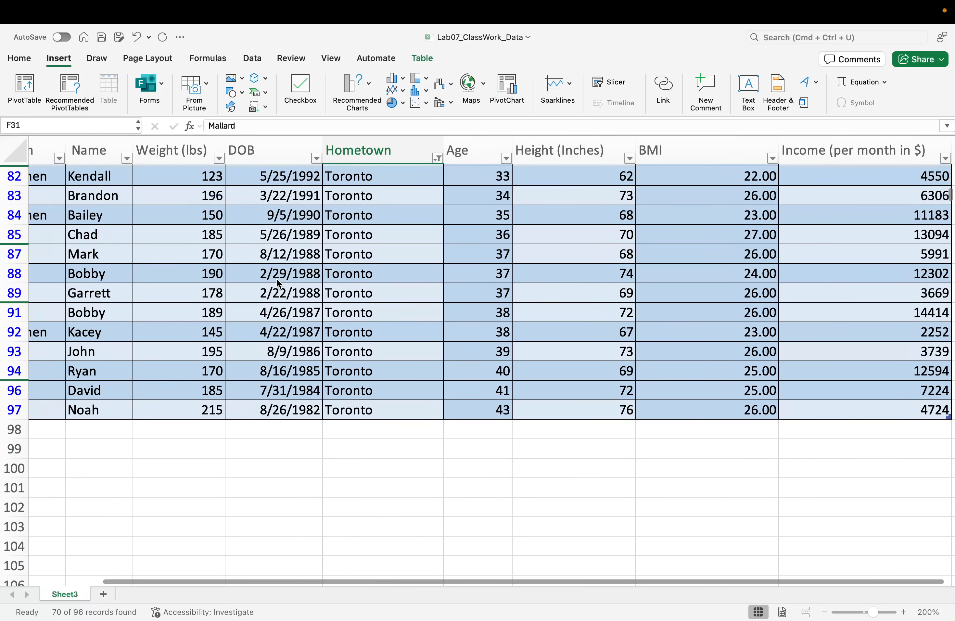
scroll(277, 278, "up", 6)
scroll(277, 278, "right", 2)
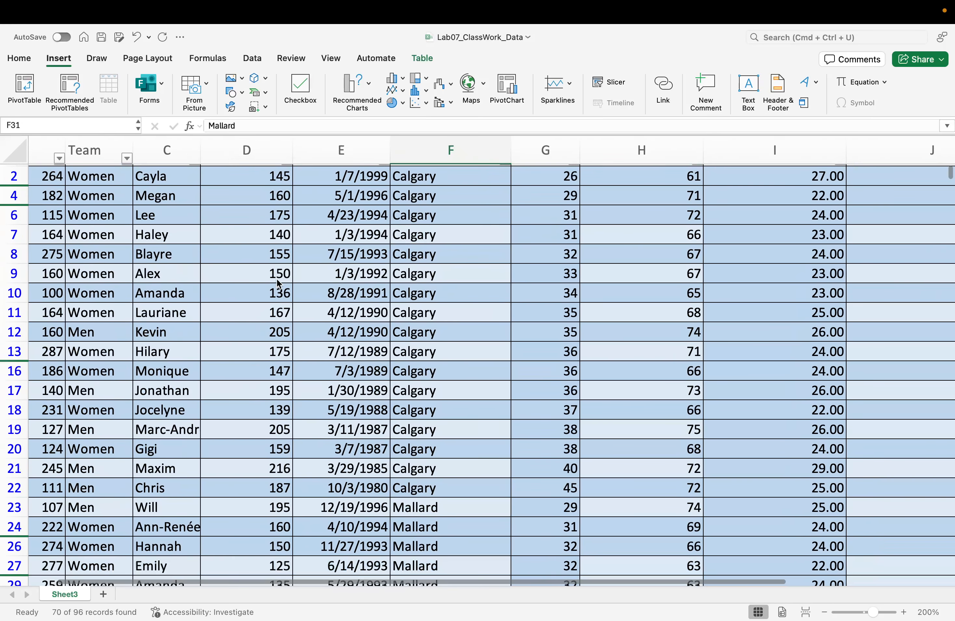
scroll(277, 283, "up", 1)
scroll(277, 283, "left", 1)
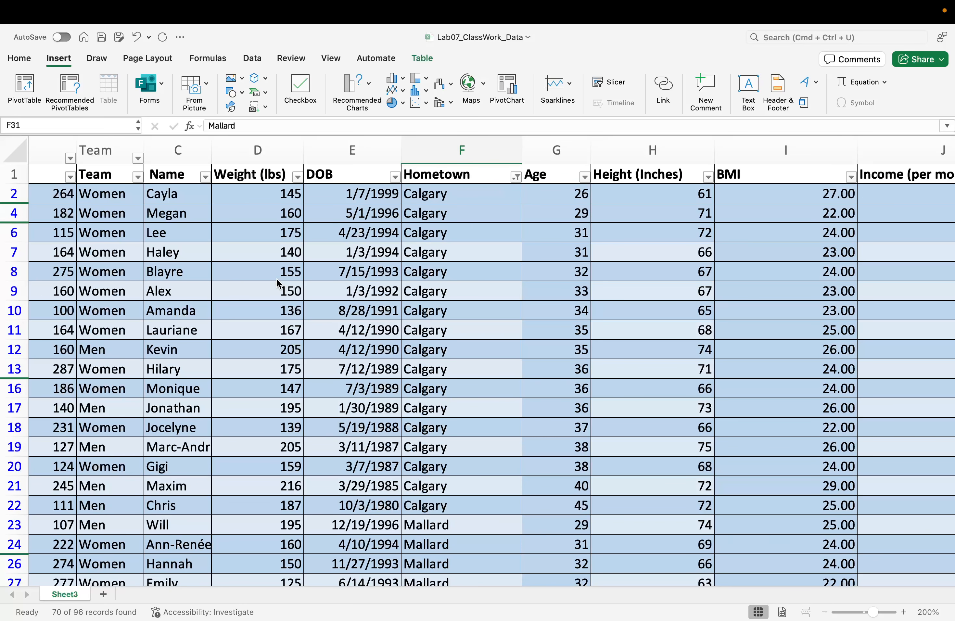
scroll(109, 282, "up", 5)
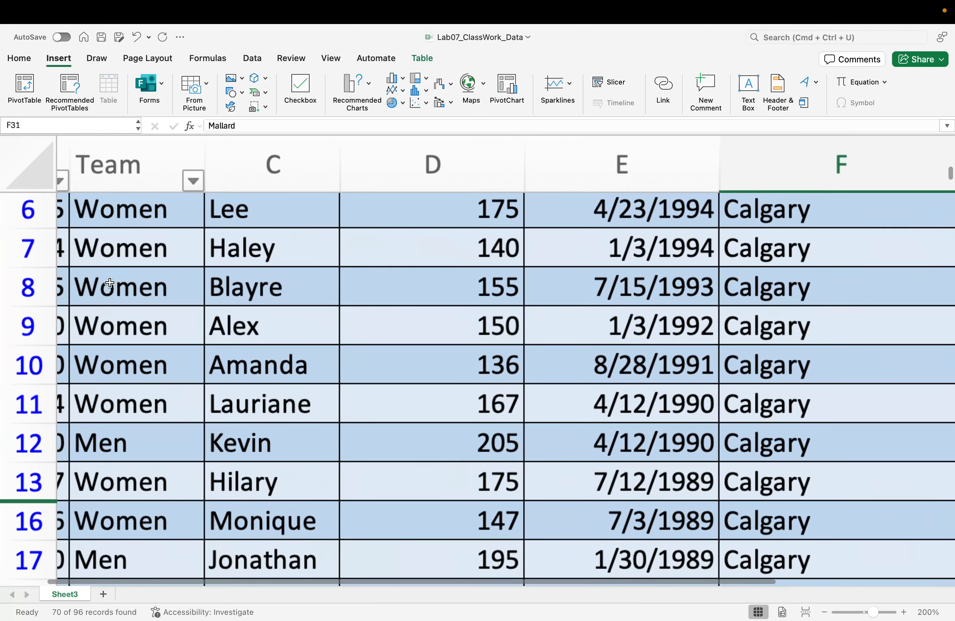
Step: Examine the row numbers of the filtered table, selecting rows 2 and 4, to see which rows the filter hides
scroll(109, 282, "up", 3)
scroll(109, 282, "left", 2)
left_click(32, 254)
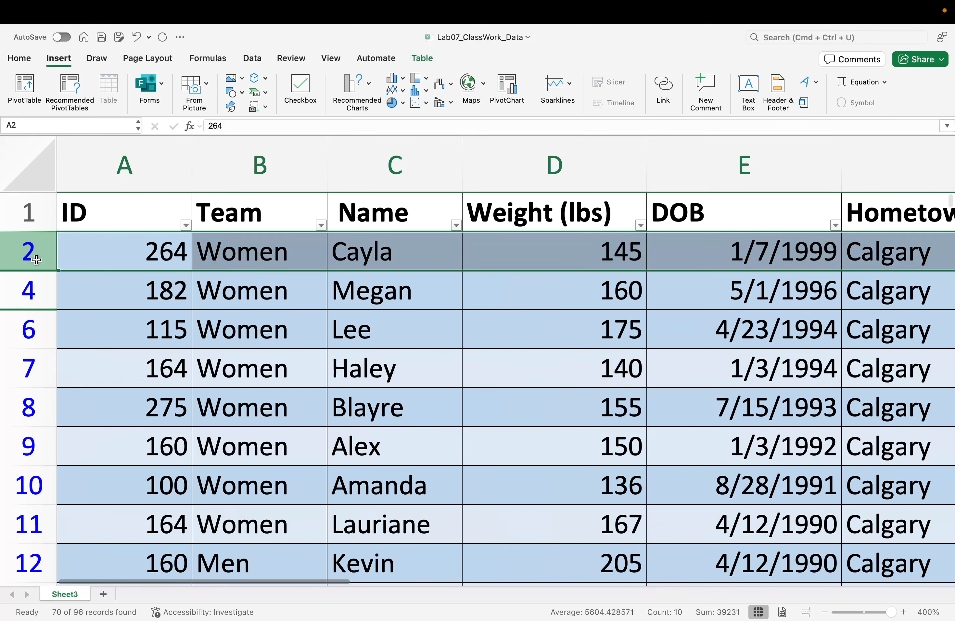
key("Return")
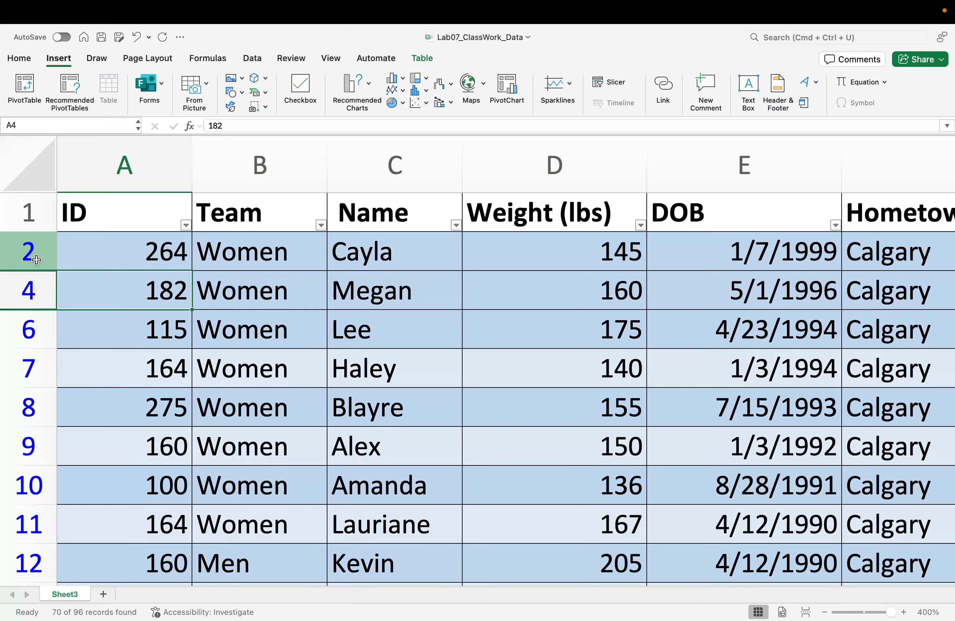
left_click(37, 284)
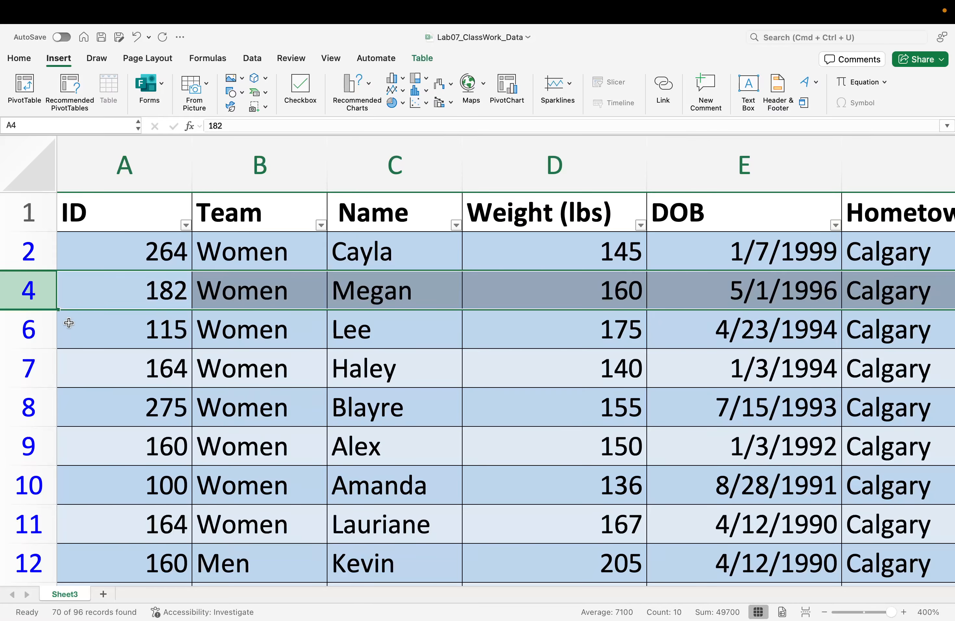
scroll(269, 327, "down", 5)
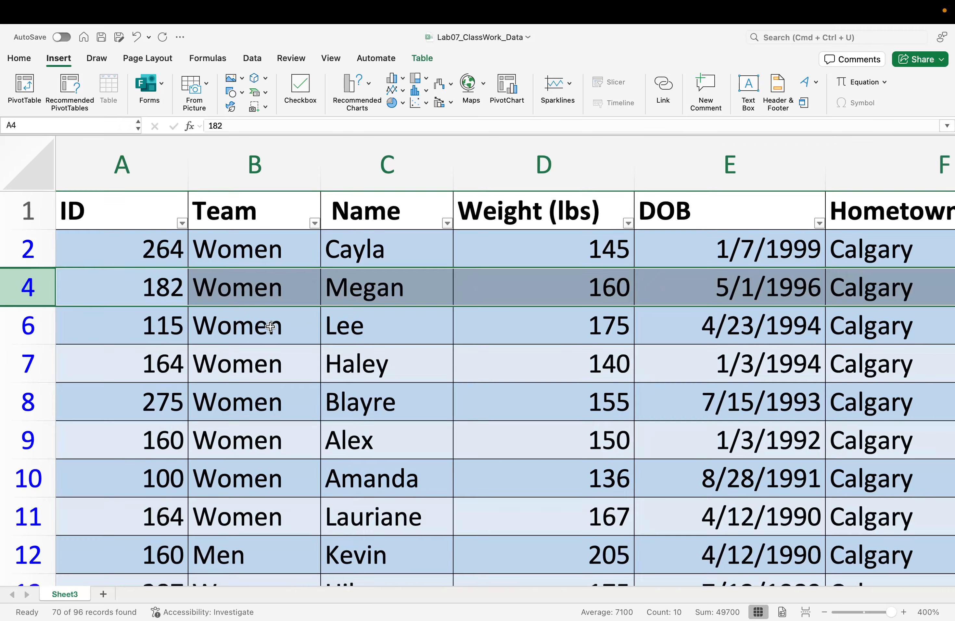
scroll(69, 186, "up", 4)
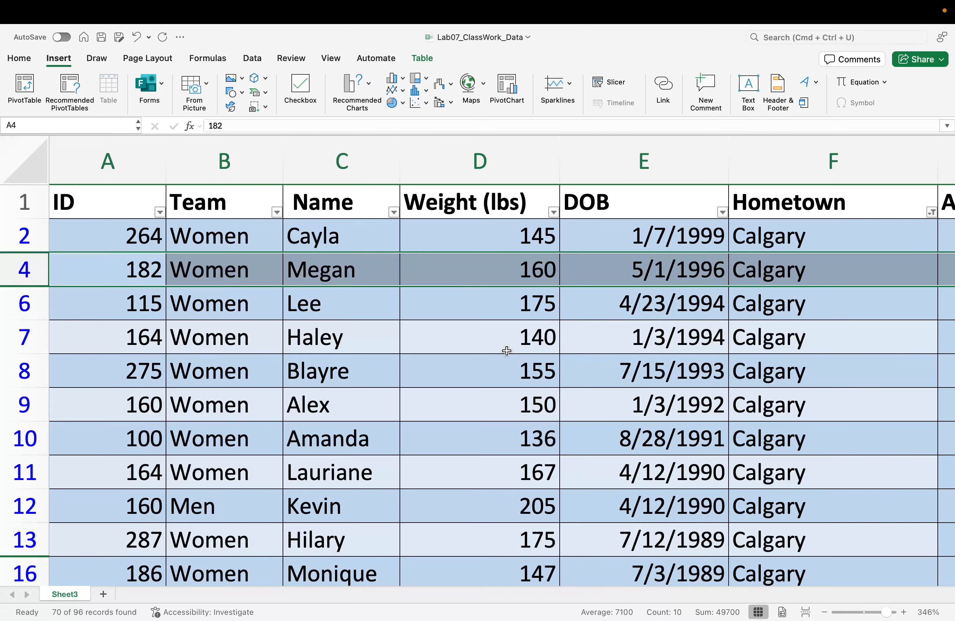
scroll(507, 350, "down", 5)
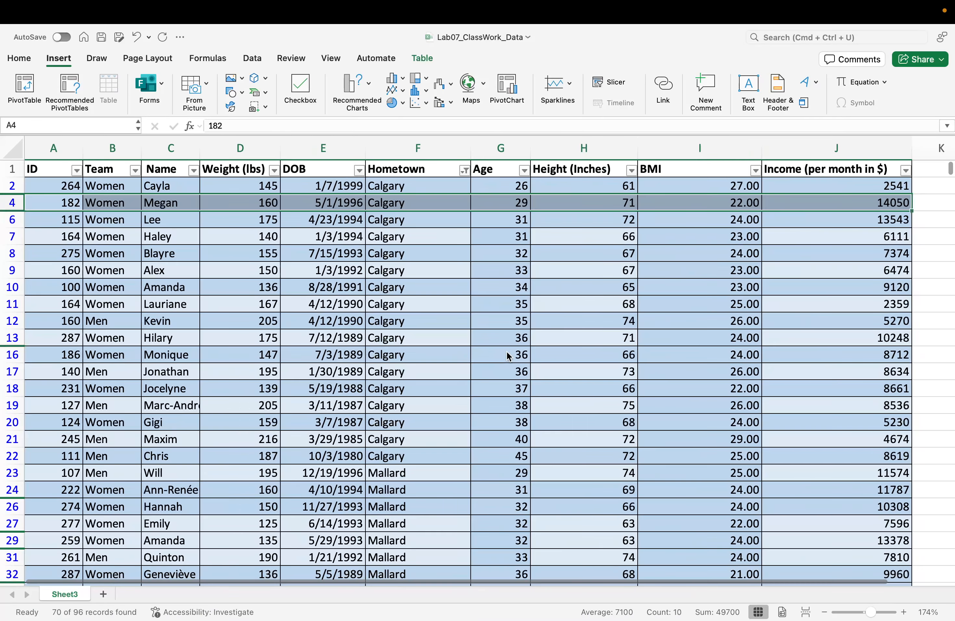
left_click(507, 354)
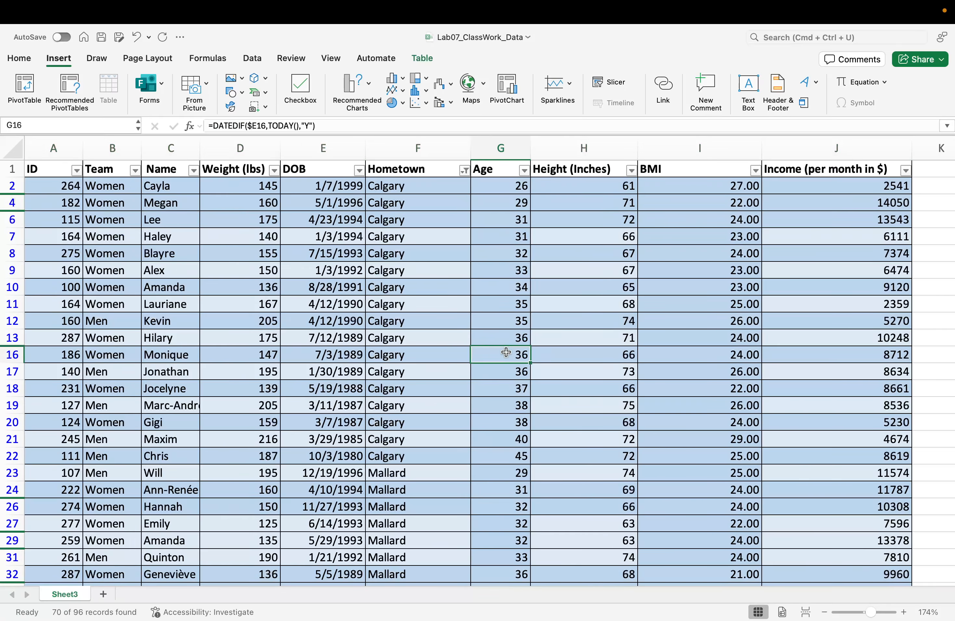
Step: Check the birth date condition in the assignment document, then return to the Excel workbook
key("ctrl+Right")
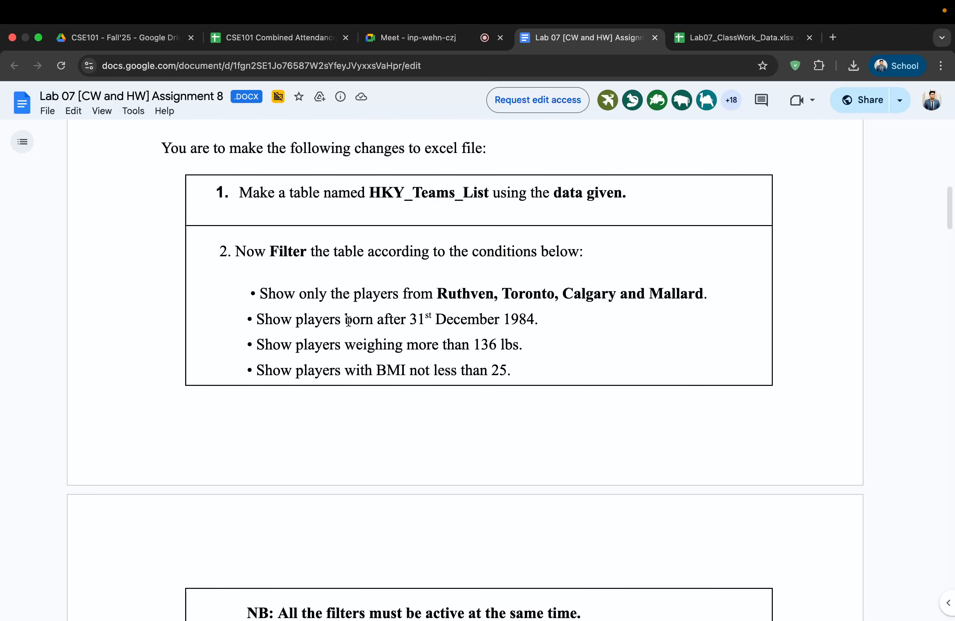
left_click_drag(345, 322, 531, 323)
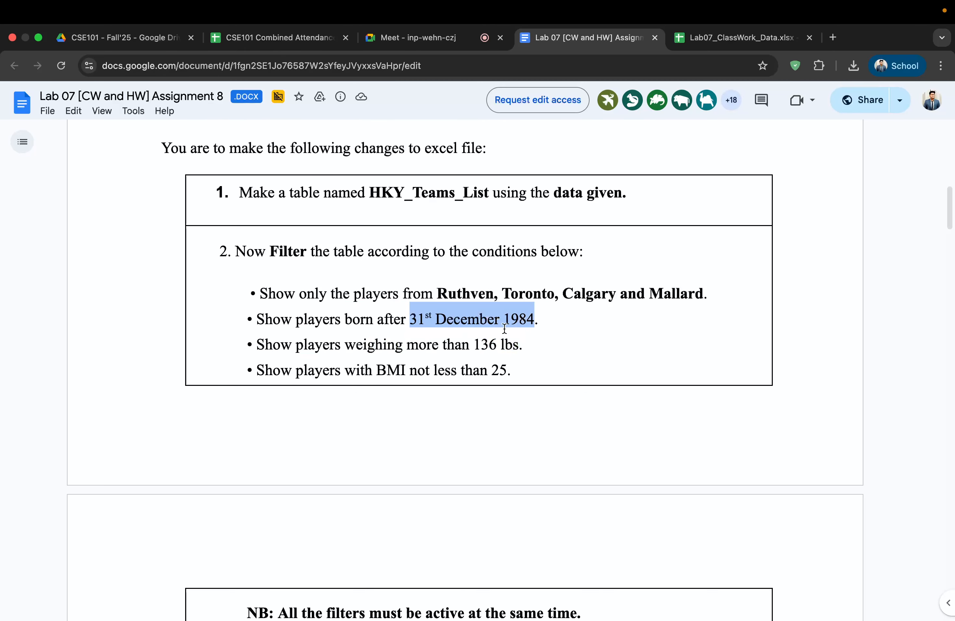
left_click(339, 337)
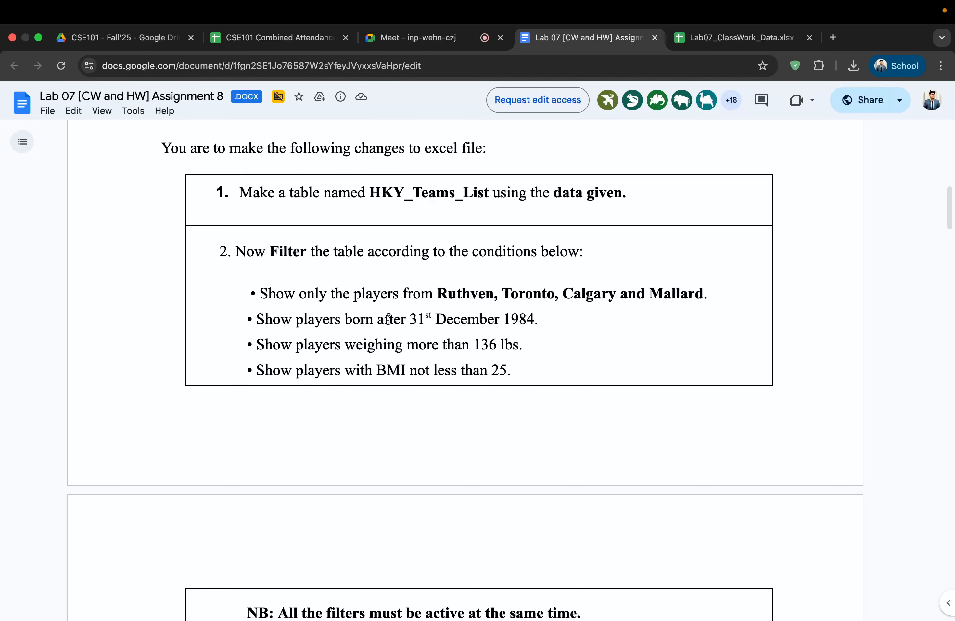
key("ctrl+Left")
key("ctrl+Right")
key("ctrl+Left")
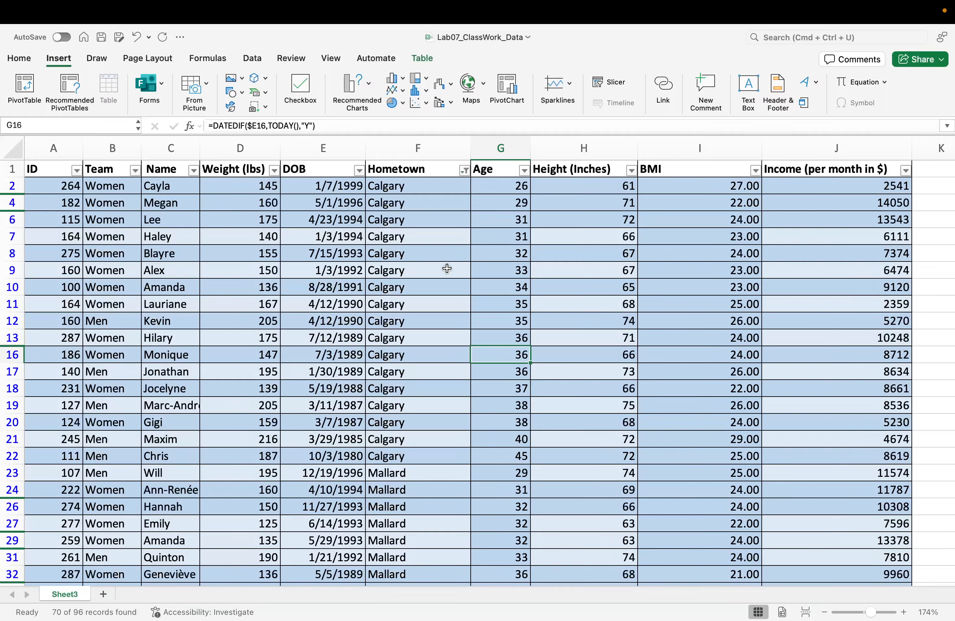
Step: Filter the DOB column to show only dates after 12/31/1984
scroll(284, 262, "up", 3)
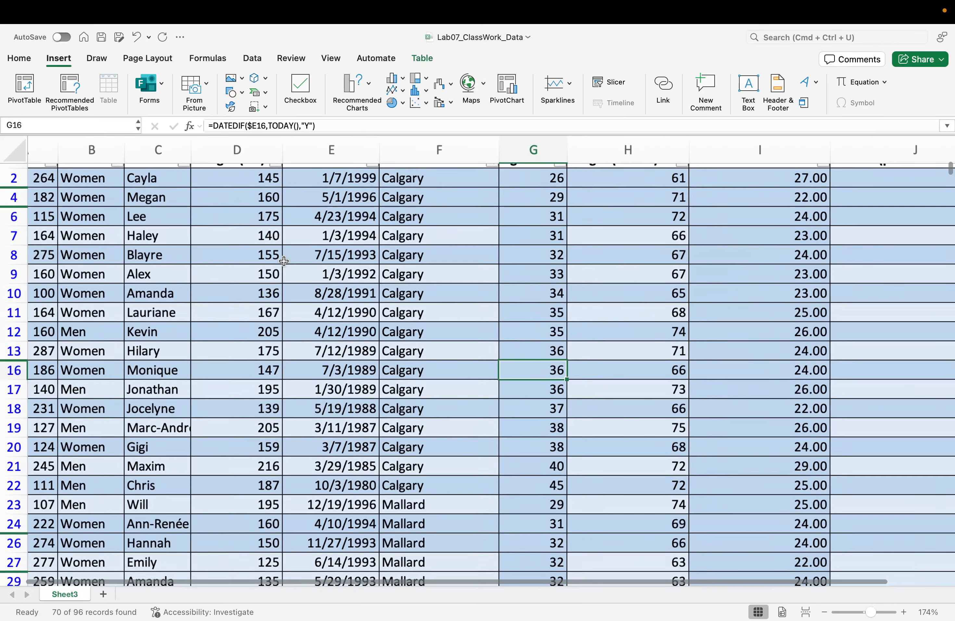
scroll(284, 261, "up", 2)
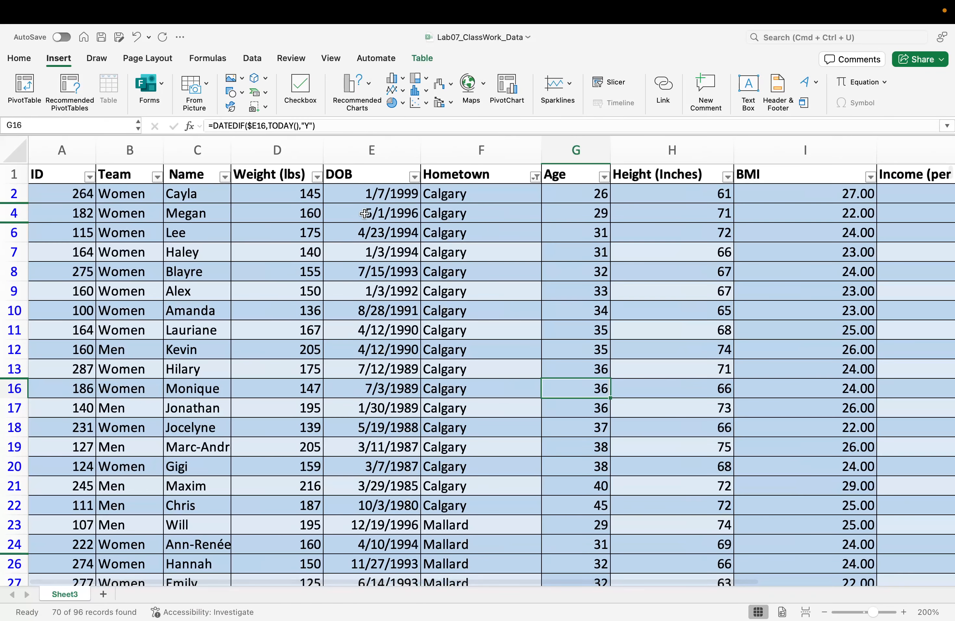
left_click(414, 178)
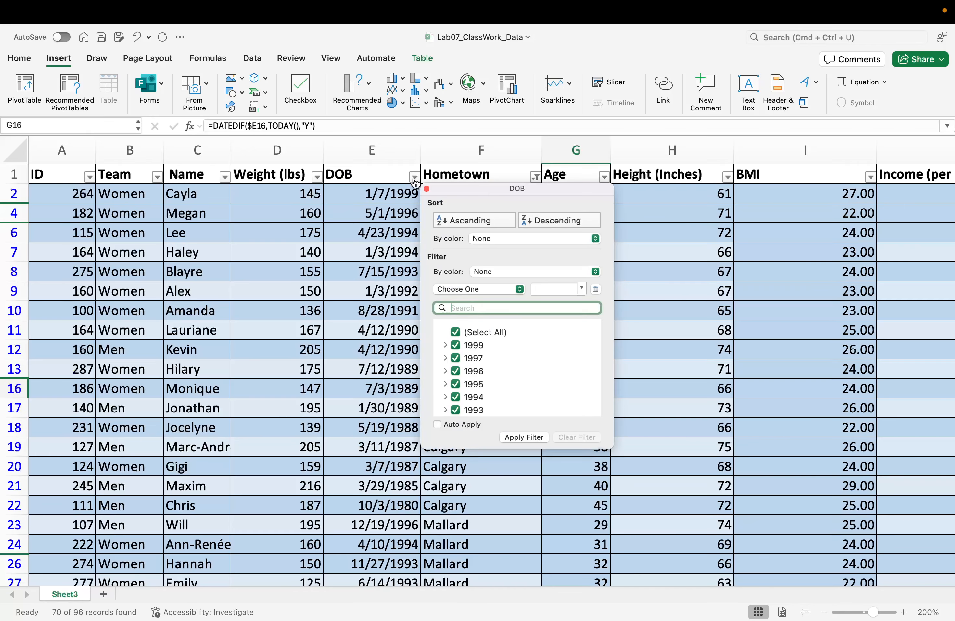
left_click(485, 290)
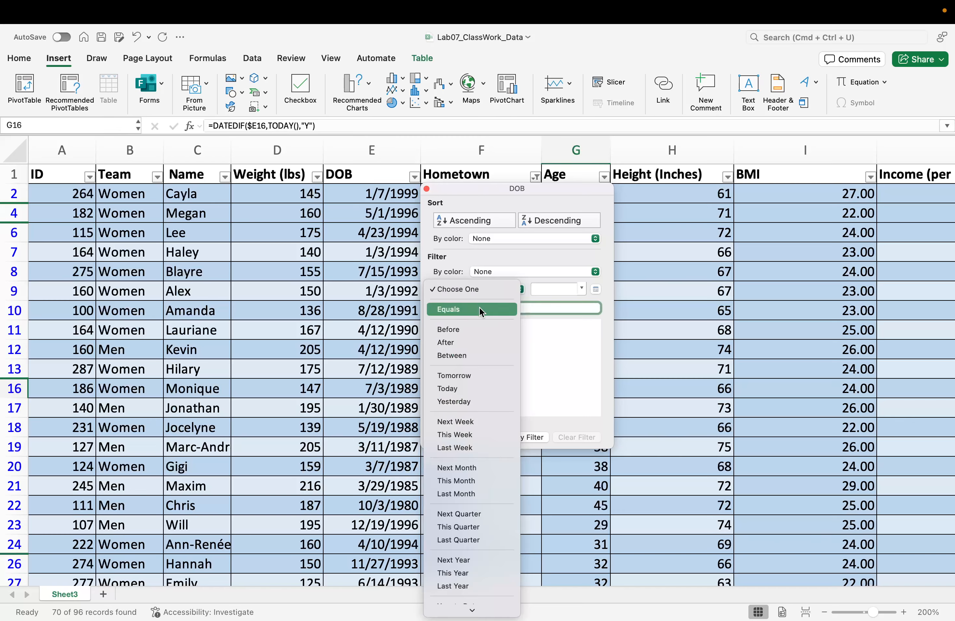
left_click(467, 341)
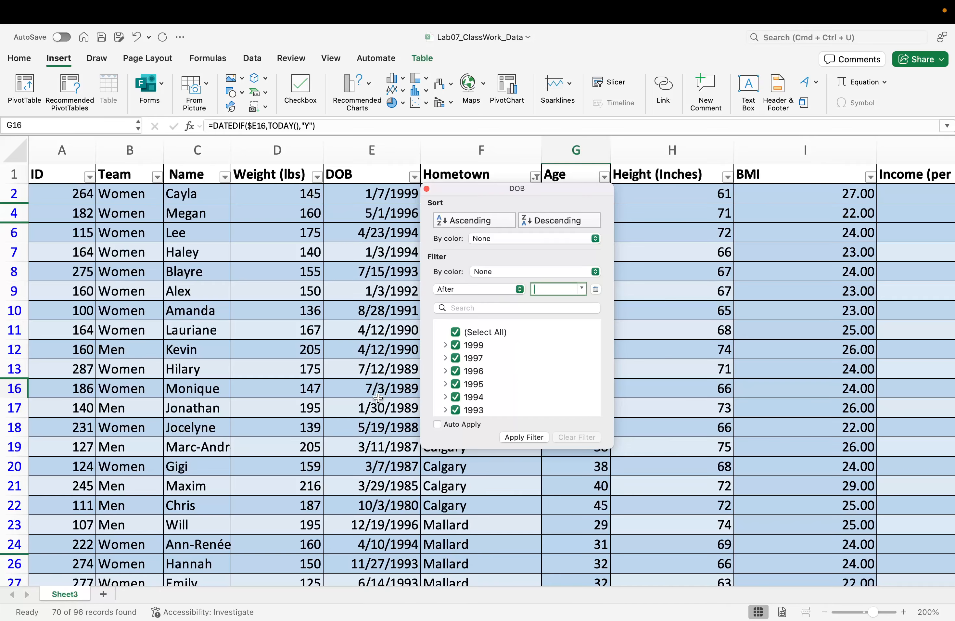
scroll(377, 397, "right", 2)
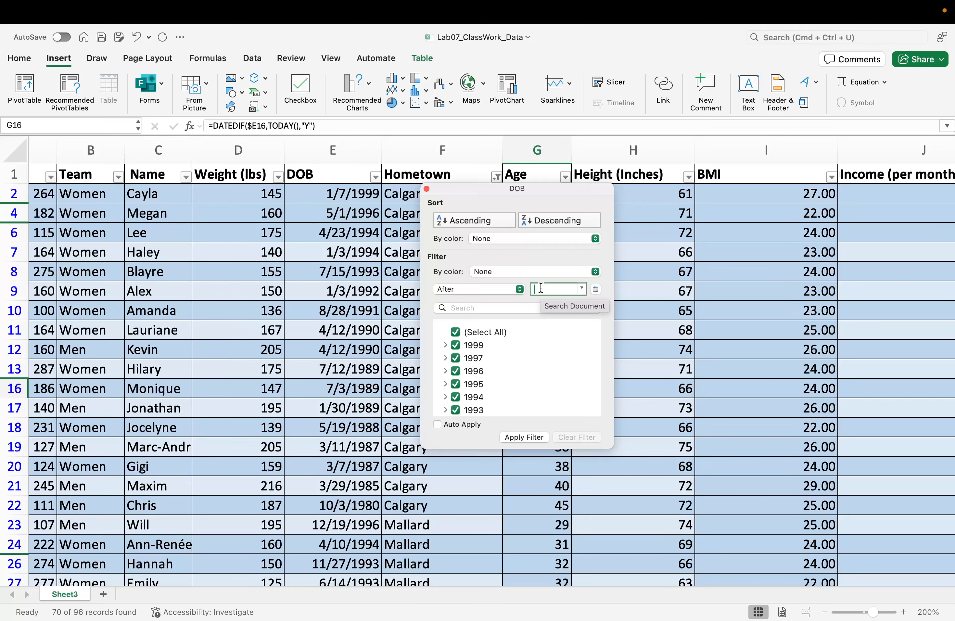
type("12")
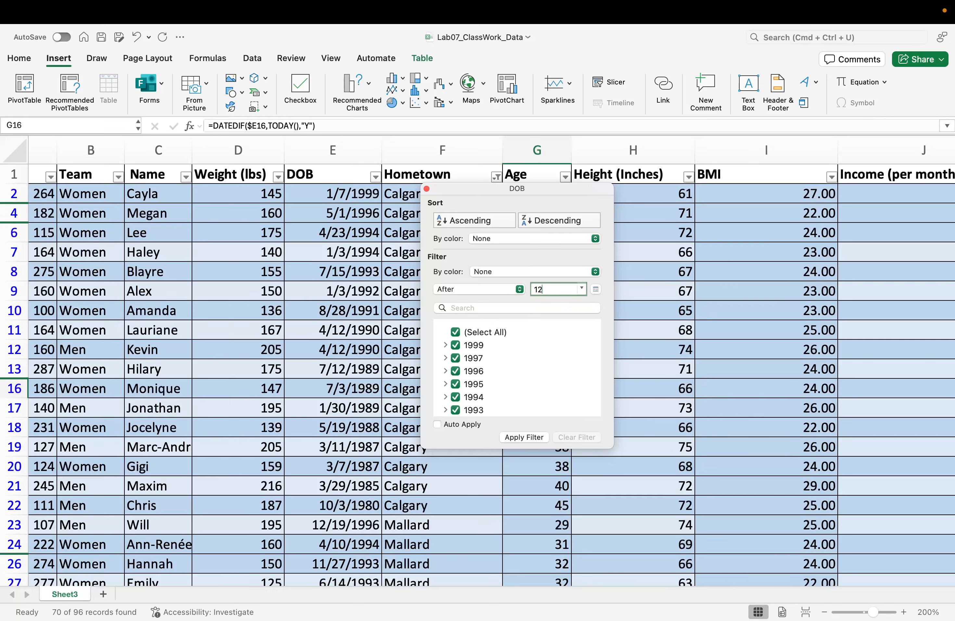
type("/31/1984")
left_click(484, 289)
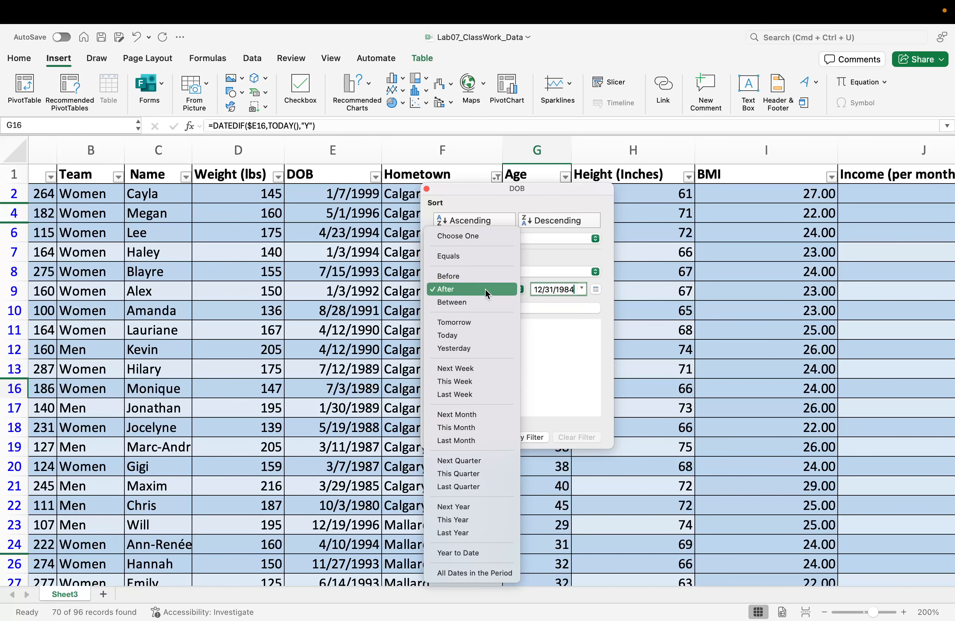
left_click(486, 290)
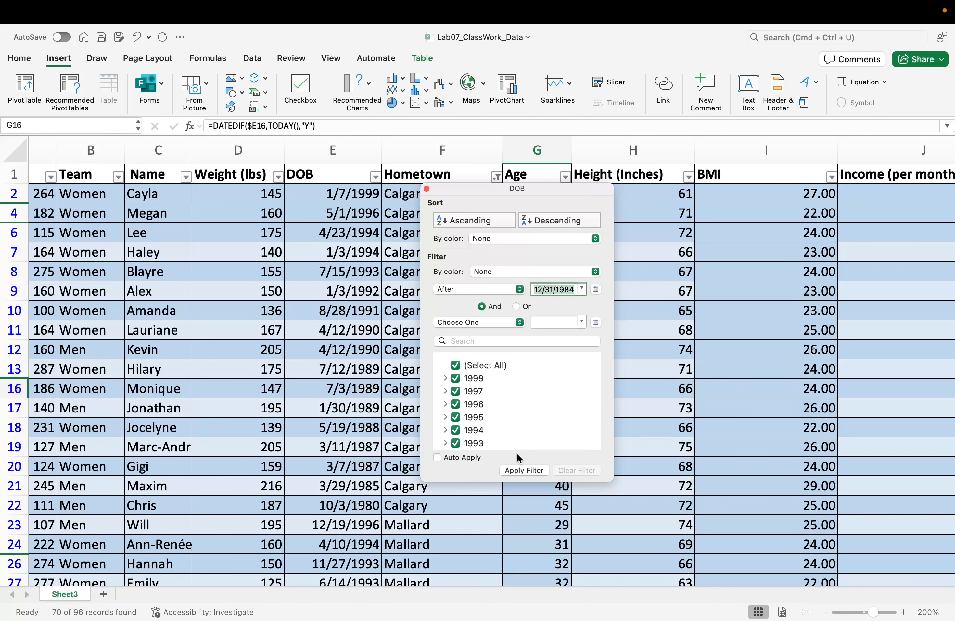
left_click(517, 471)
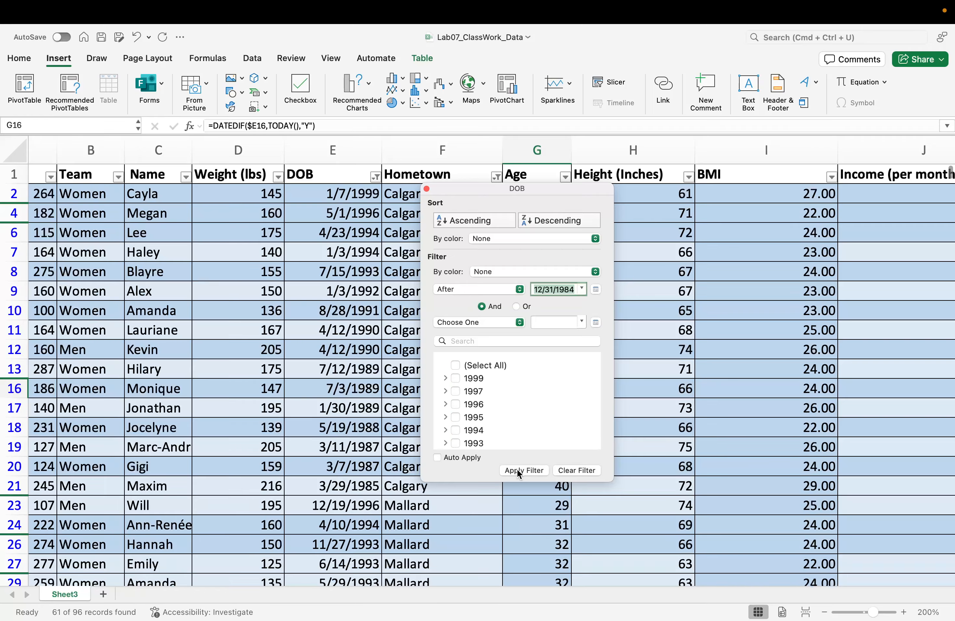
left_click(427, 188)
Step: Look over the filtered rows, read the weight condition in the assignment document and return to the Excel workbook
scroll(427, 253, "down", 5)
scroll(429, 256, "right", 2)
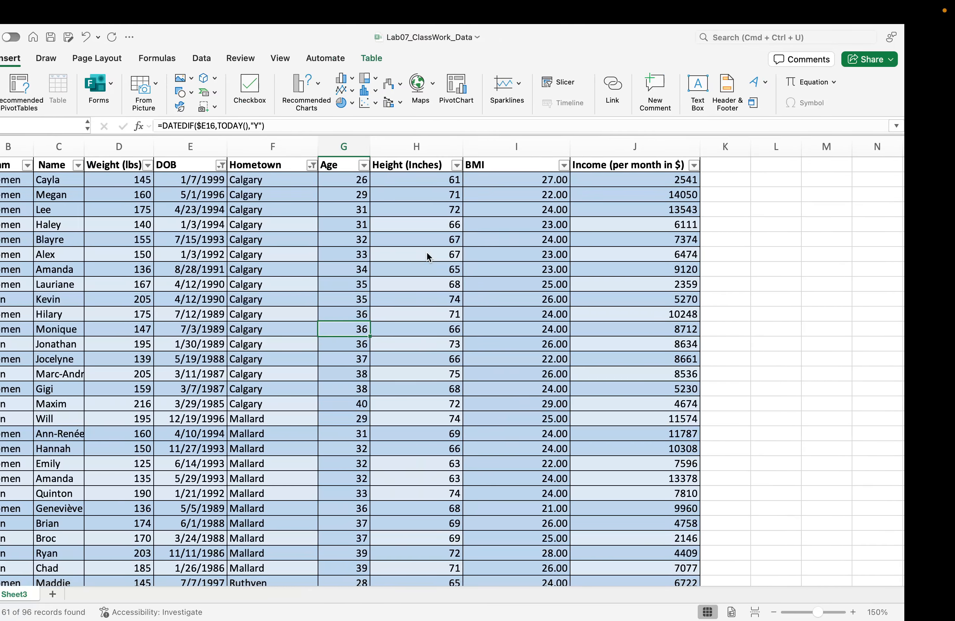
key("ctrl+Right")
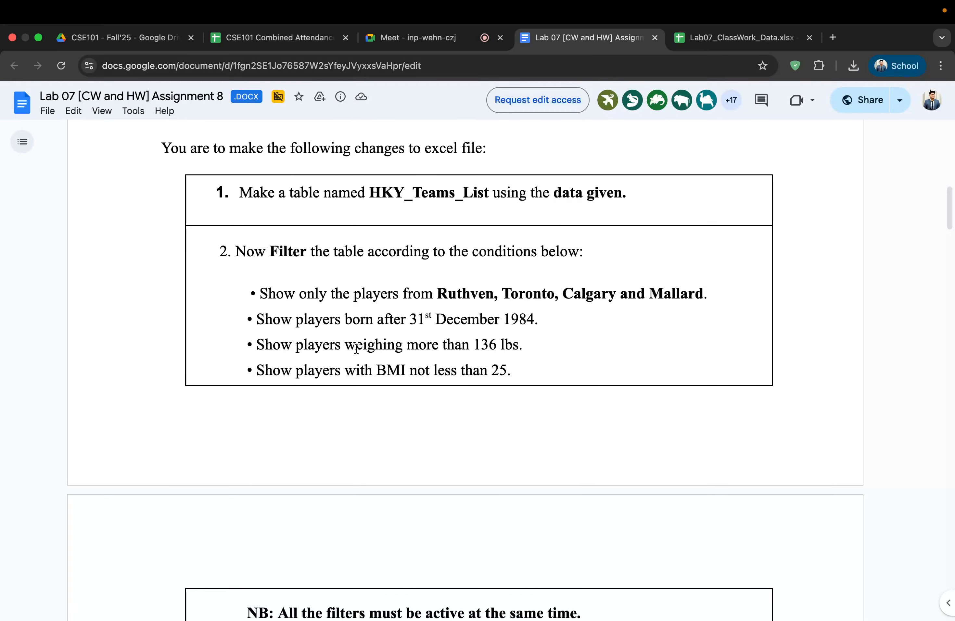
left_click_drag(345, 345, 512, 348)
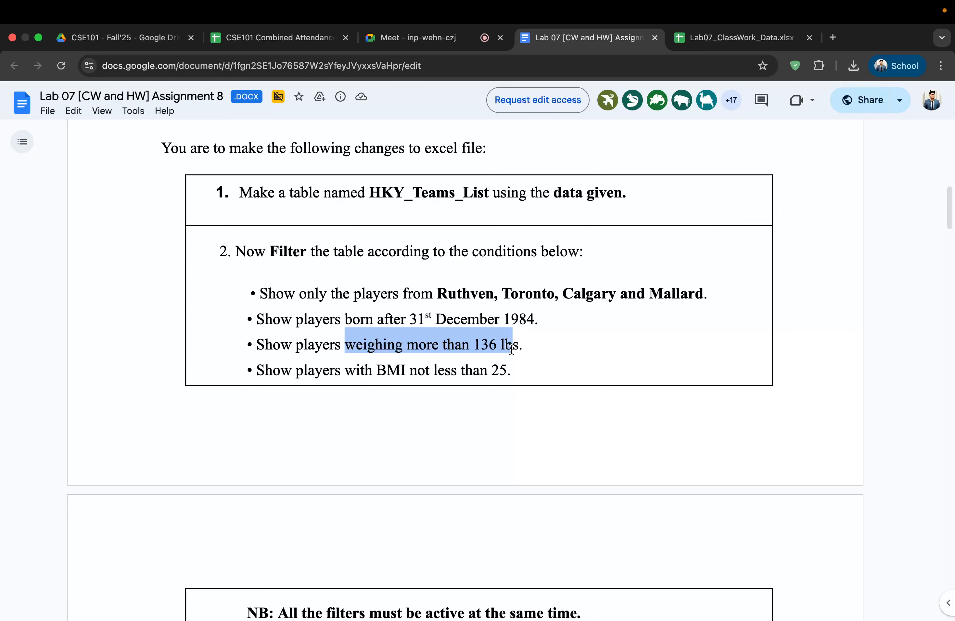
key("ctrl+Left")
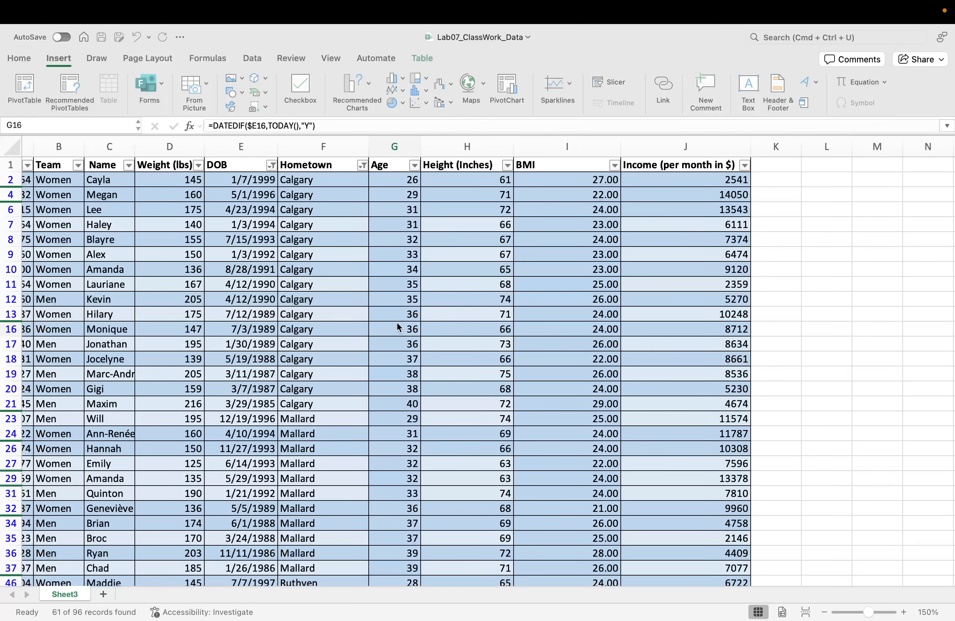
Step: Reopen the DOB column's filter settings to review the applied date condition
scroll(375, 242, "up", 3)
scroll(374, 243, "left", 5)
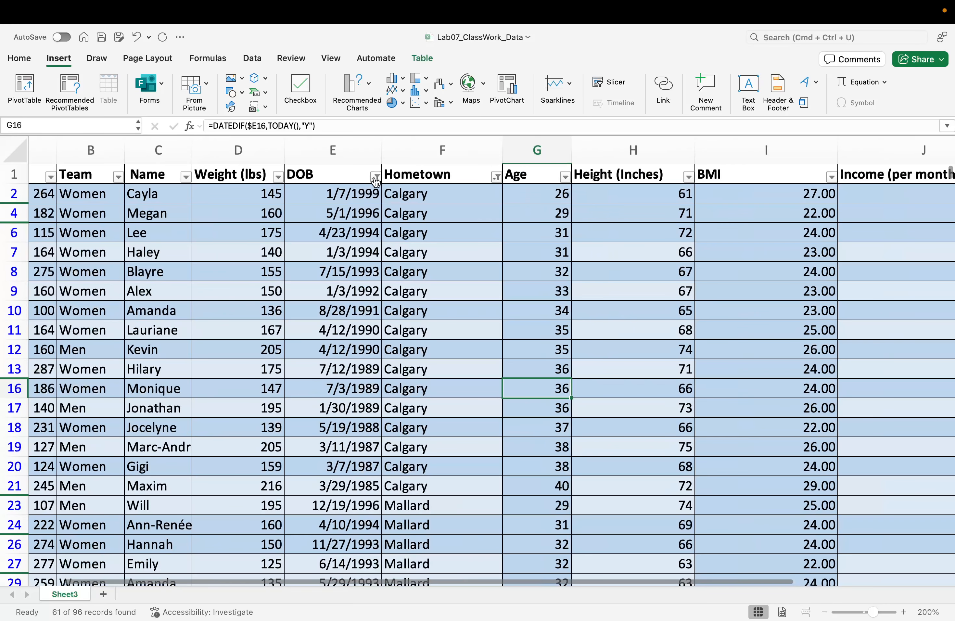
left_click(375, 177)
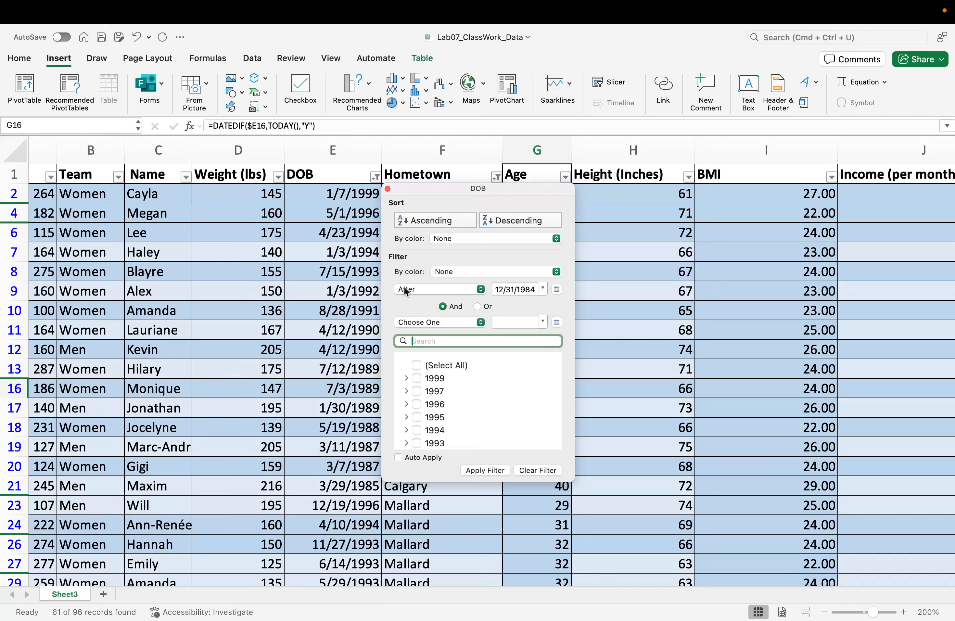
left_click(344, 195)
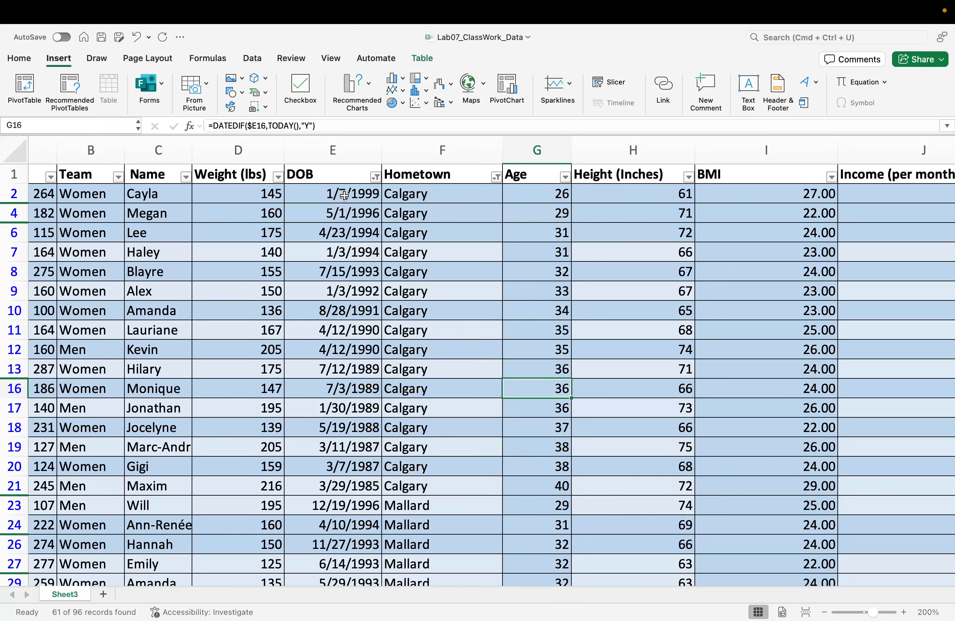
left_click(376, 177)
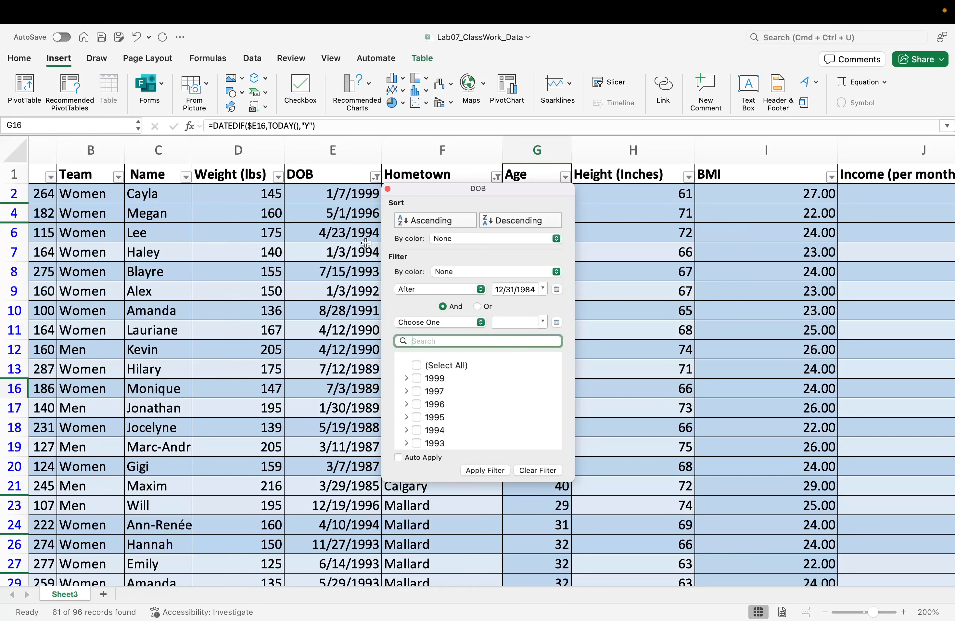
left_click(369, 195)
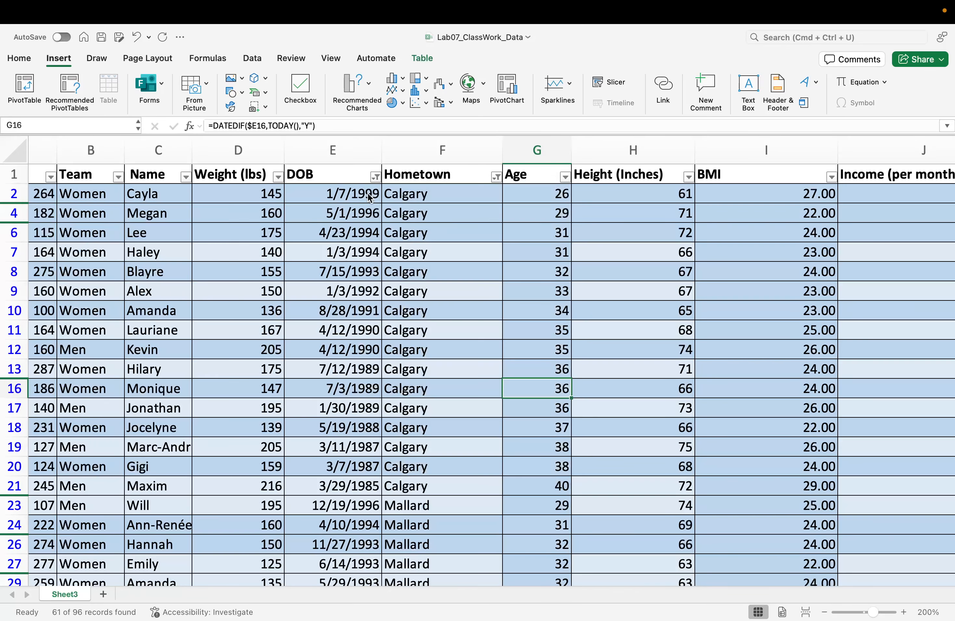
left_click(376, 177)
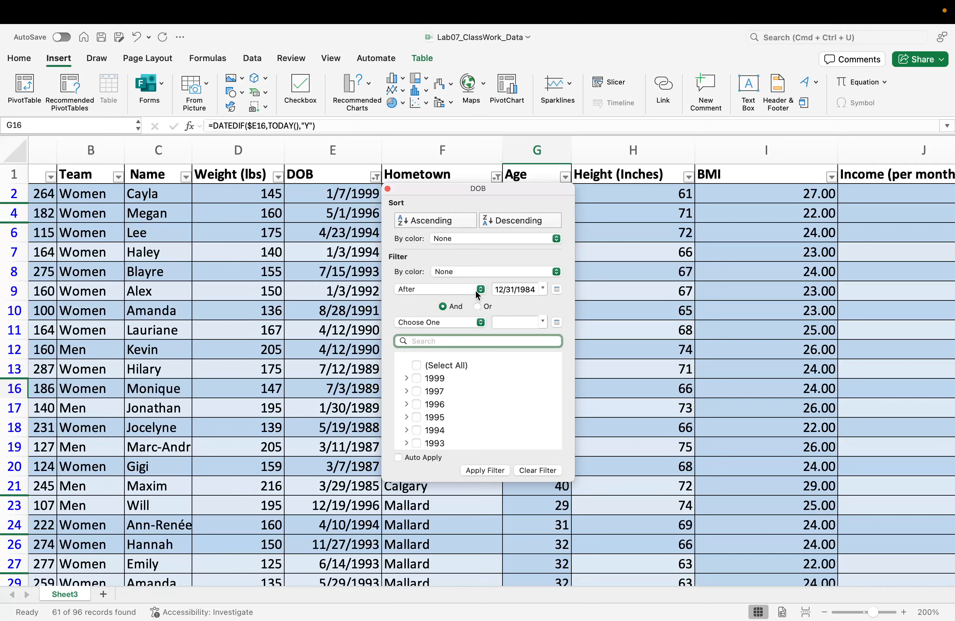
Step: Review the date value in the DOB column's filter and close its settings
left_click(500, 289)
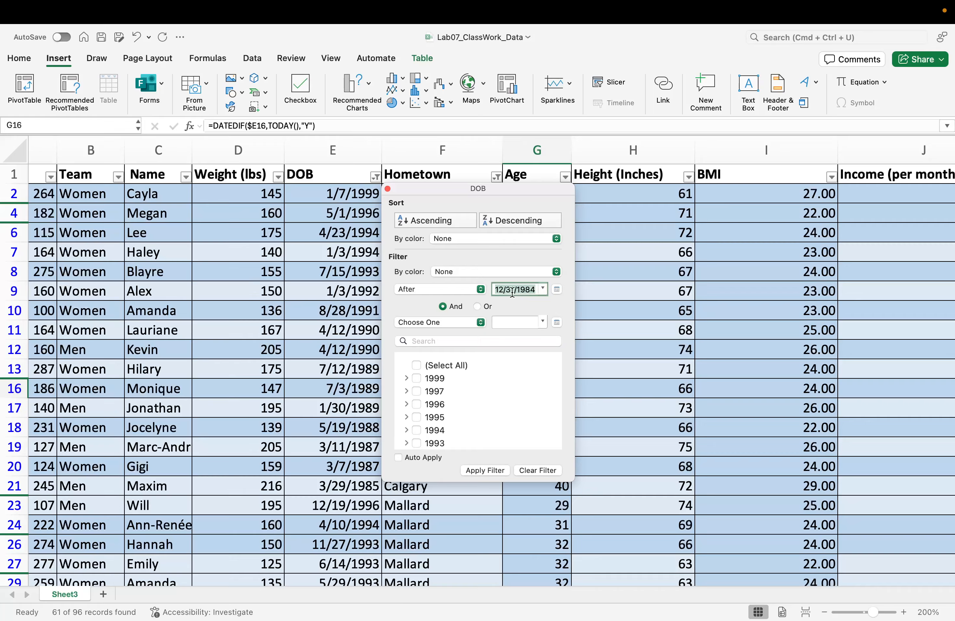
left_click(511, 290)
left_click(388, 188)
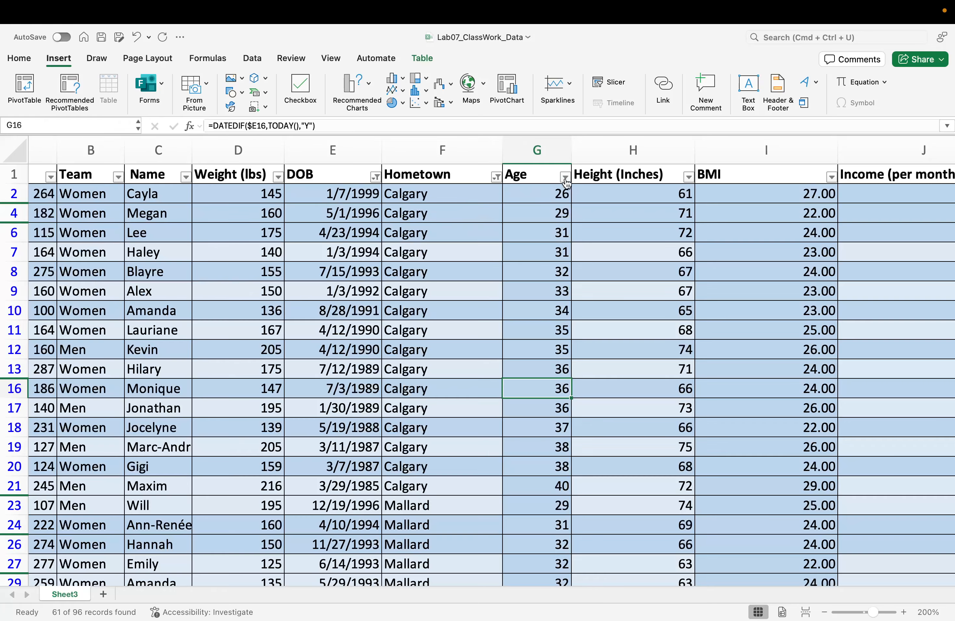
Step: Look over the Age column's values and its filter options
left_click_drag(554, 196, 579, 580)
scroll(579, 384, "up", 20)
left_click(578, 333)
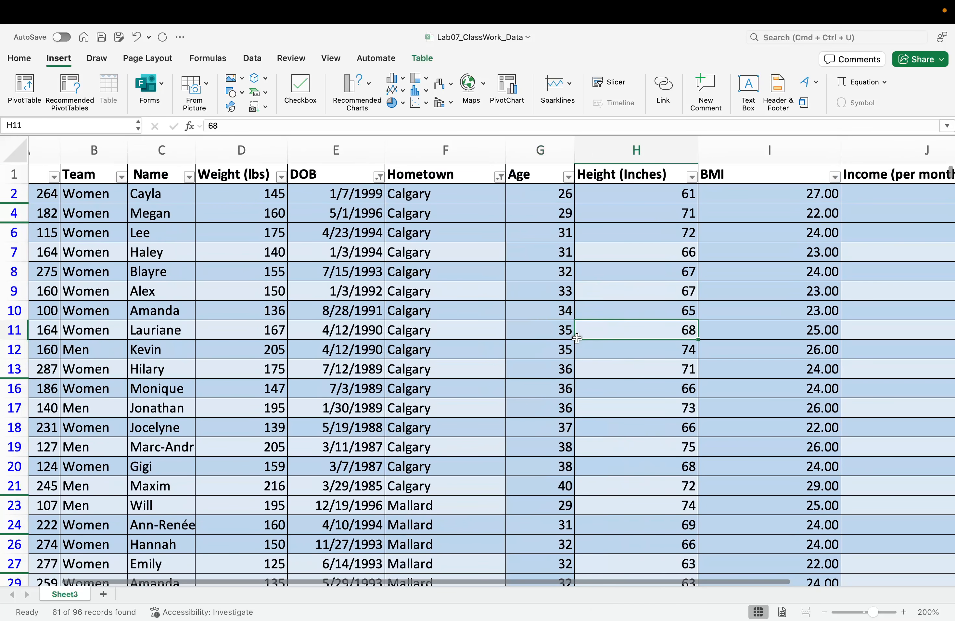
left_click(569, 177)
left_click(544, 216)
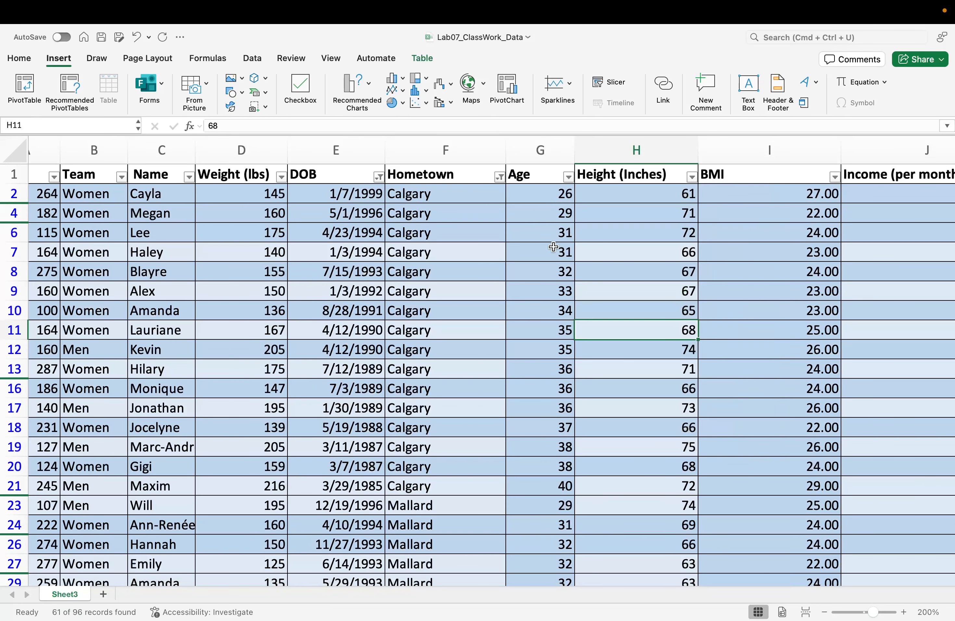
Step: Read the weight condition in the assignment document and return to the Excel workbook
key("ctrl+Right")
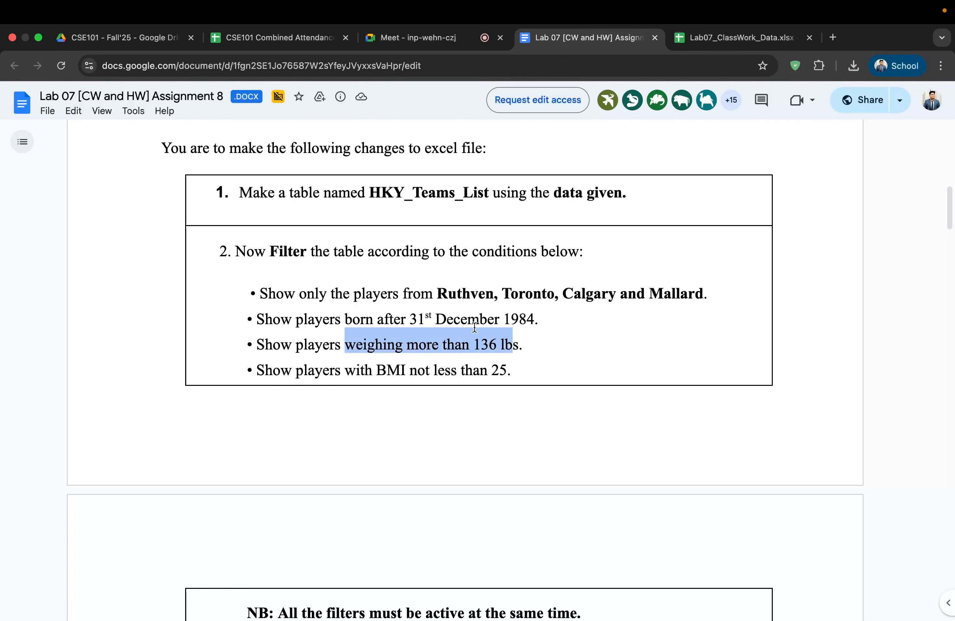
left_click(417, 342)
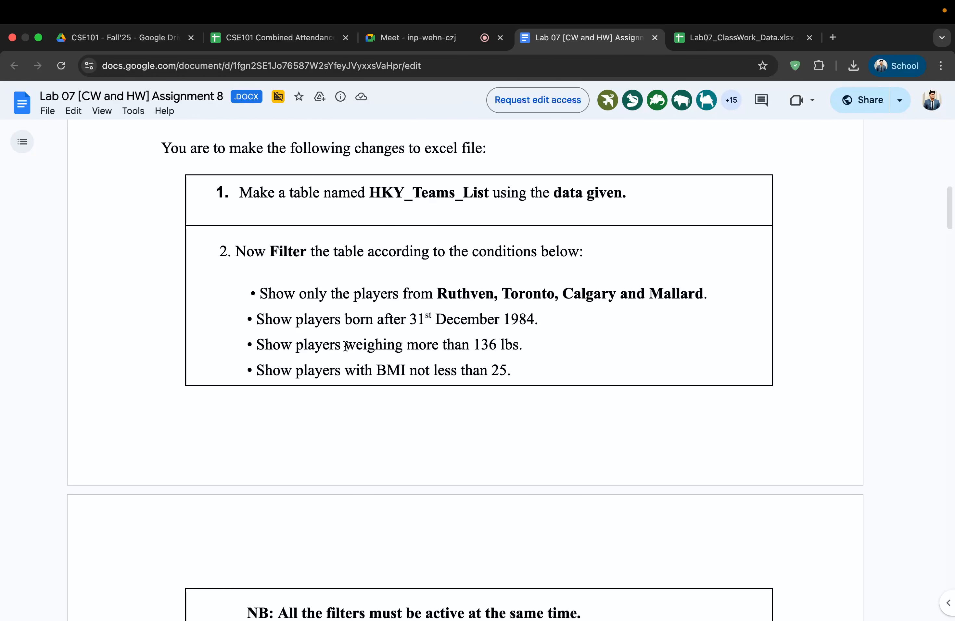
left_click_drag(345, 345, 487, 347)
left_click(505, 350)
left_click_drag(402, 345, 456, 344)
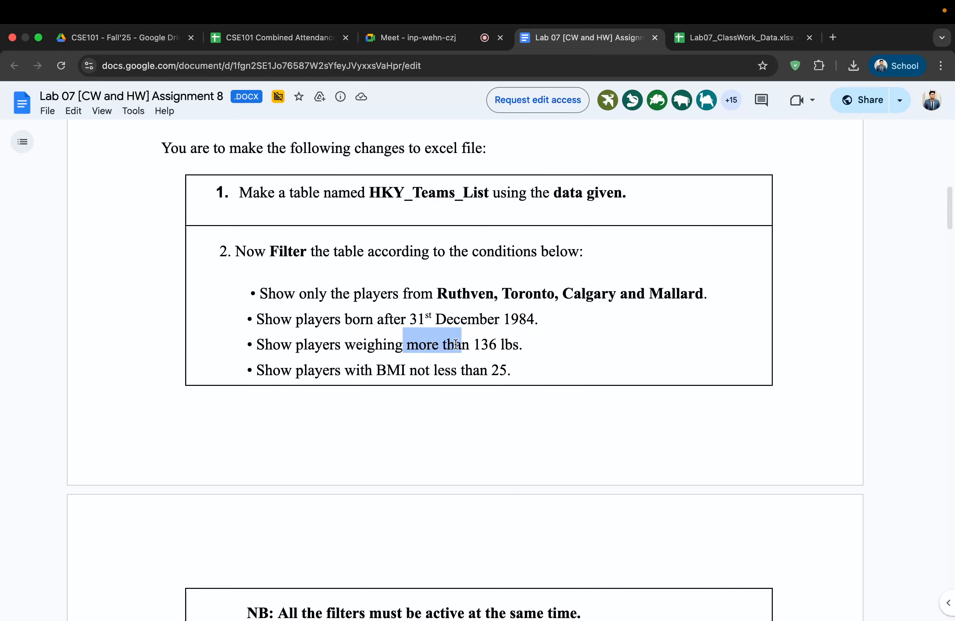
key("super+Tab")
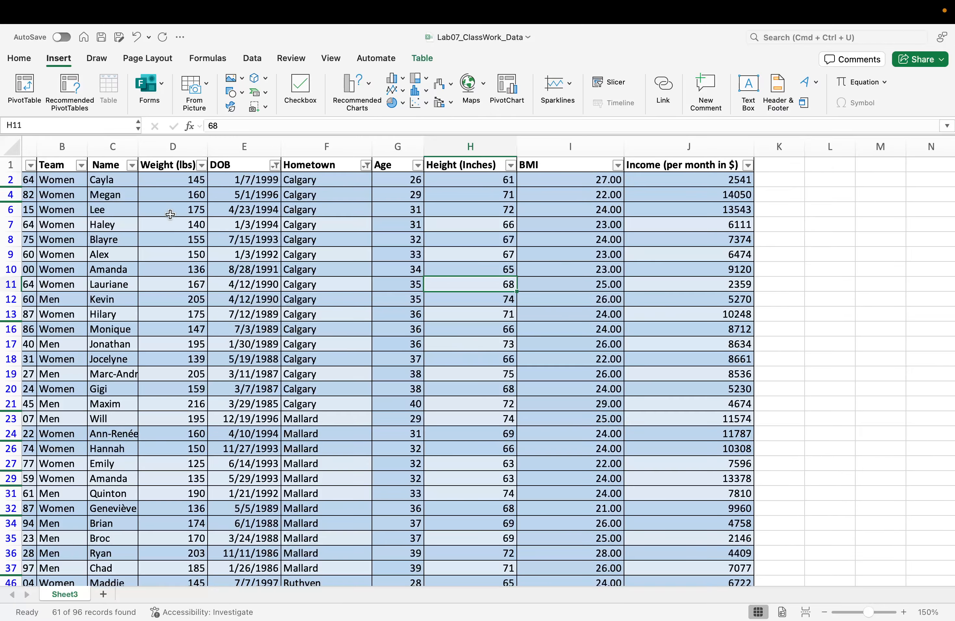
Step: Examine the values in the Weight (lbs) column of the filtered table
scroll(170, 214, "up", 5)
scroll(170, 214, "up", 3)
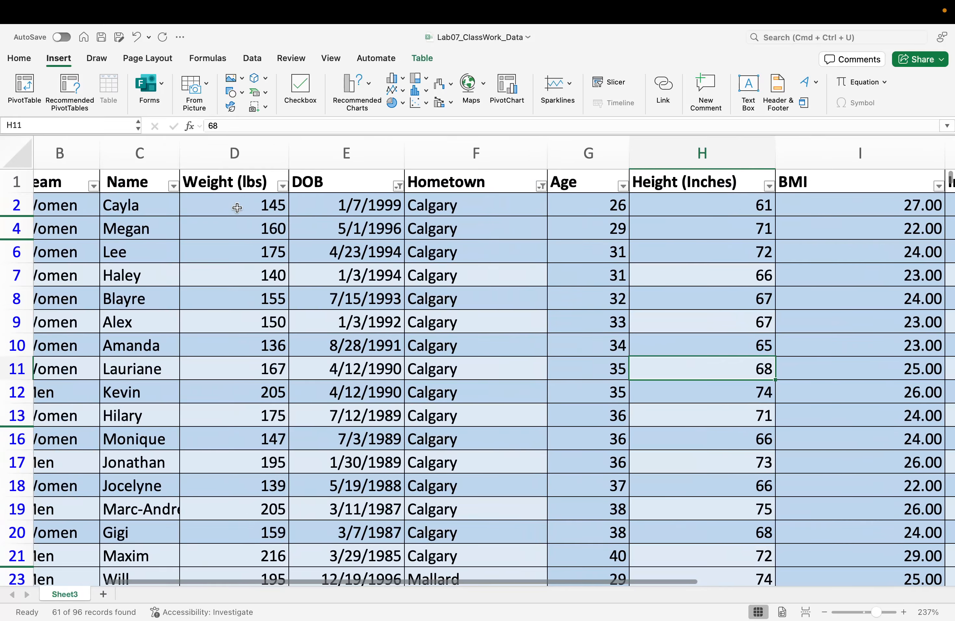
left_click(249, 199)
left_click_drag(249, 199, 244, 508)
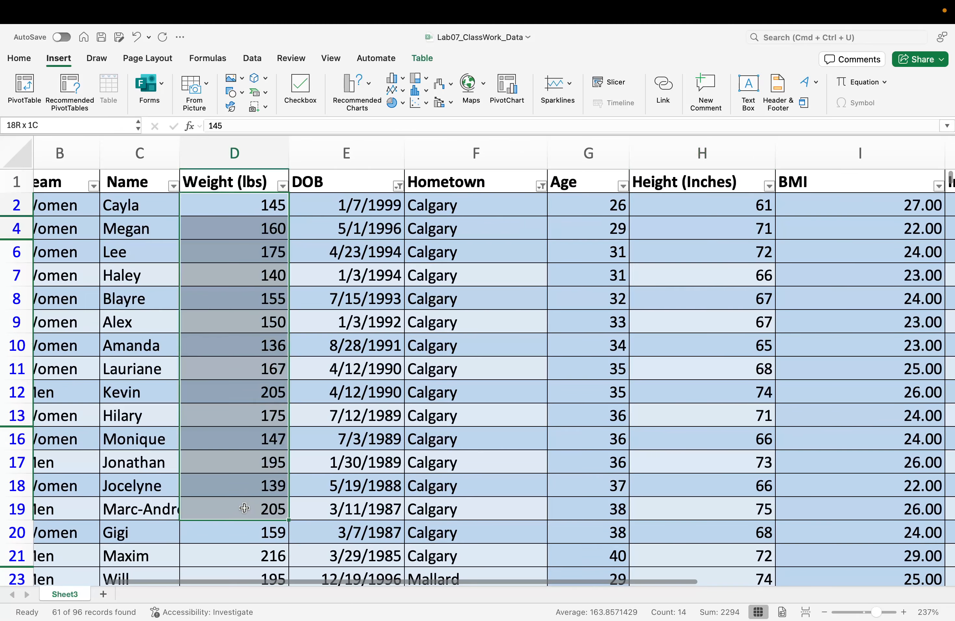
left_click(243, 508)
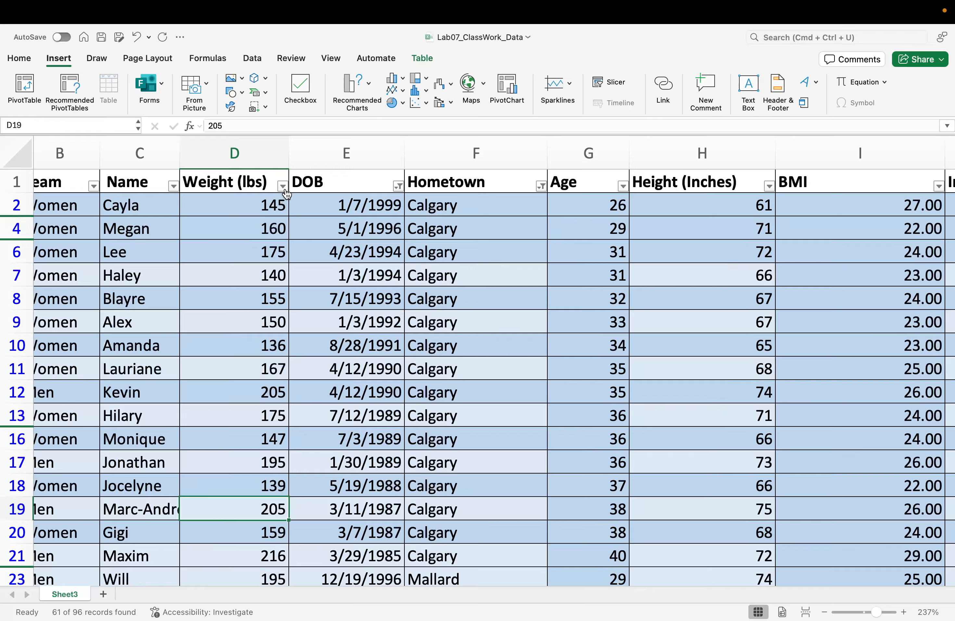
left_click(282, 186)
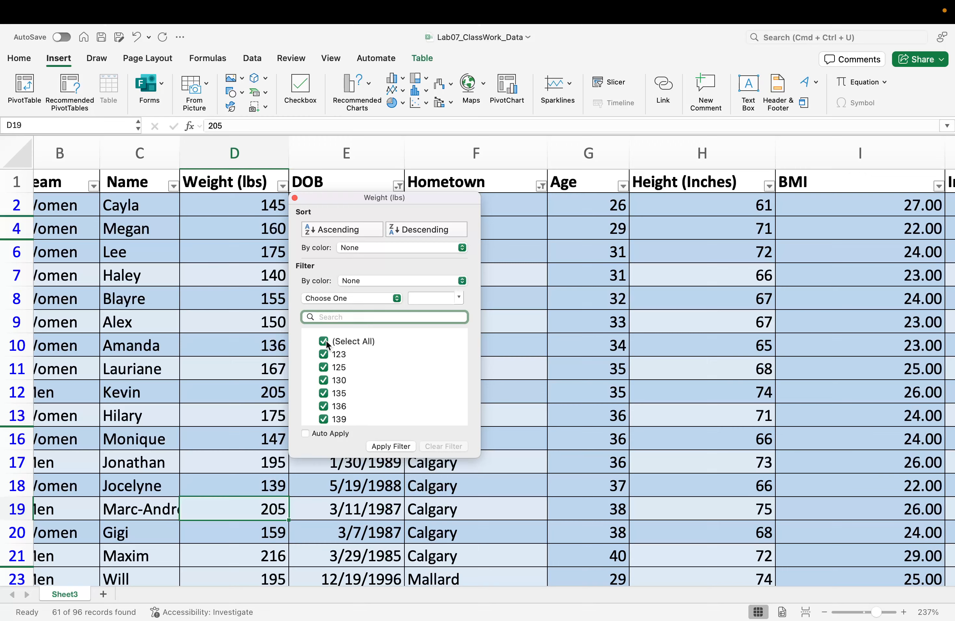
scroll(325, 340, "down", 1)
scroll(326, 341, "up", 1)
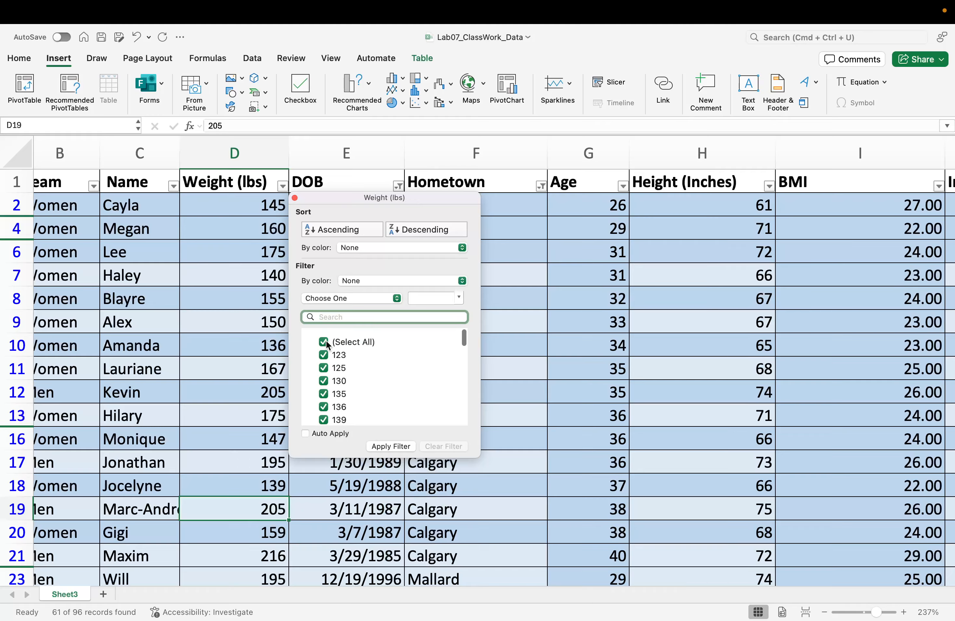
left_click(323, 341)
scroll(328, 376, "down", 3)
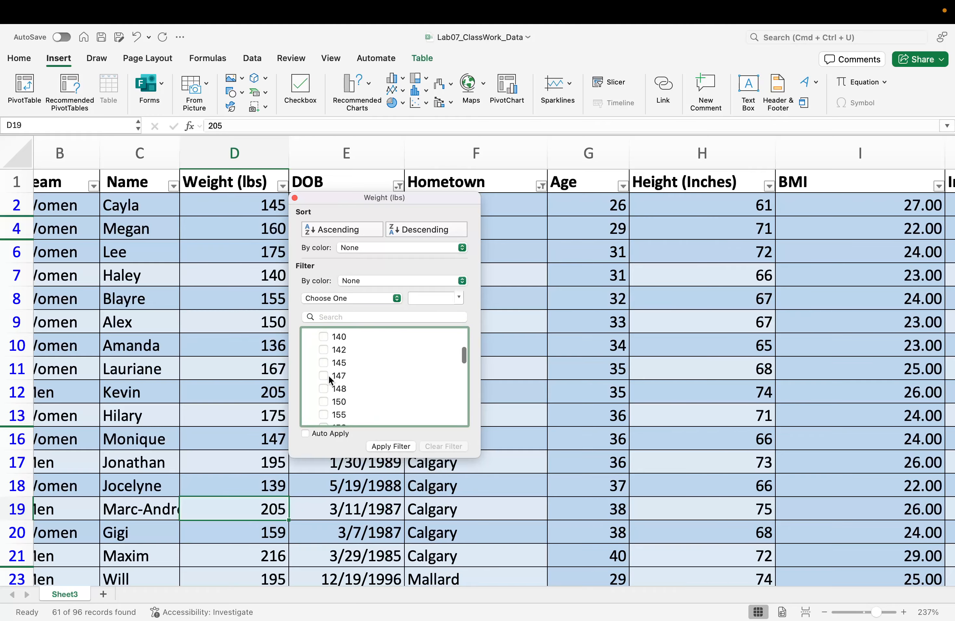
scroll(328, 376, "up", 3)
scroll(328, 375, "down", 10)
scroll(328, 376, "up", 10)
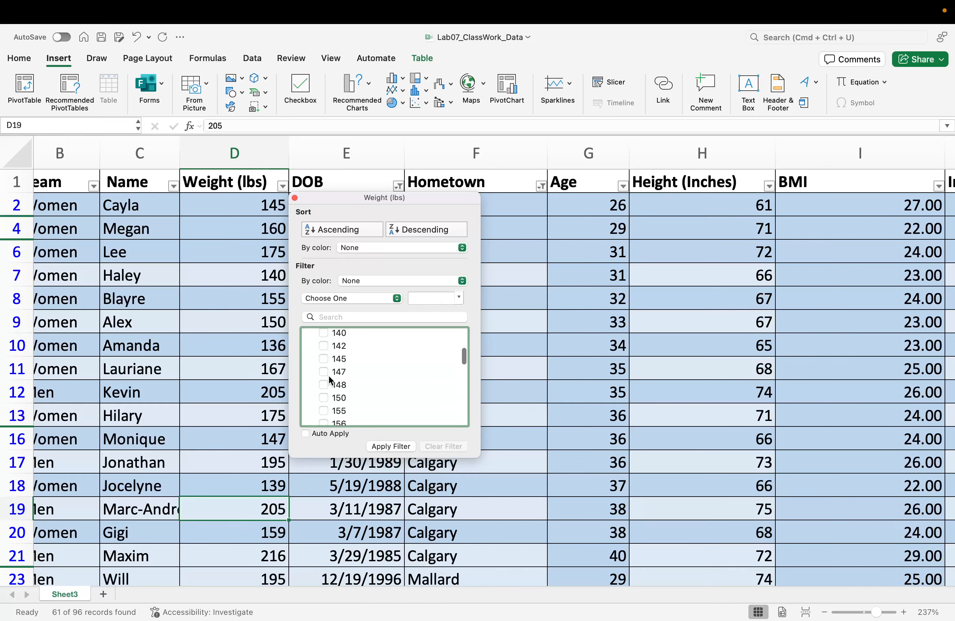
left_click(324, 337)
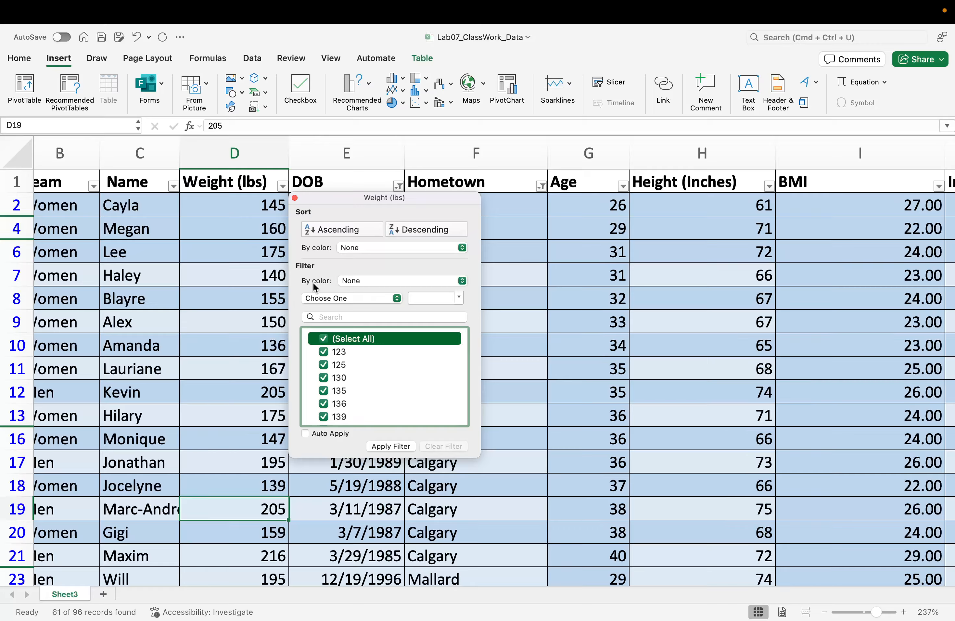
left_click(322, 299)
Step: Recheck the wording of the weight condition in the assignment document, then switch back to the Excel workbook
key("ctrl+Right")
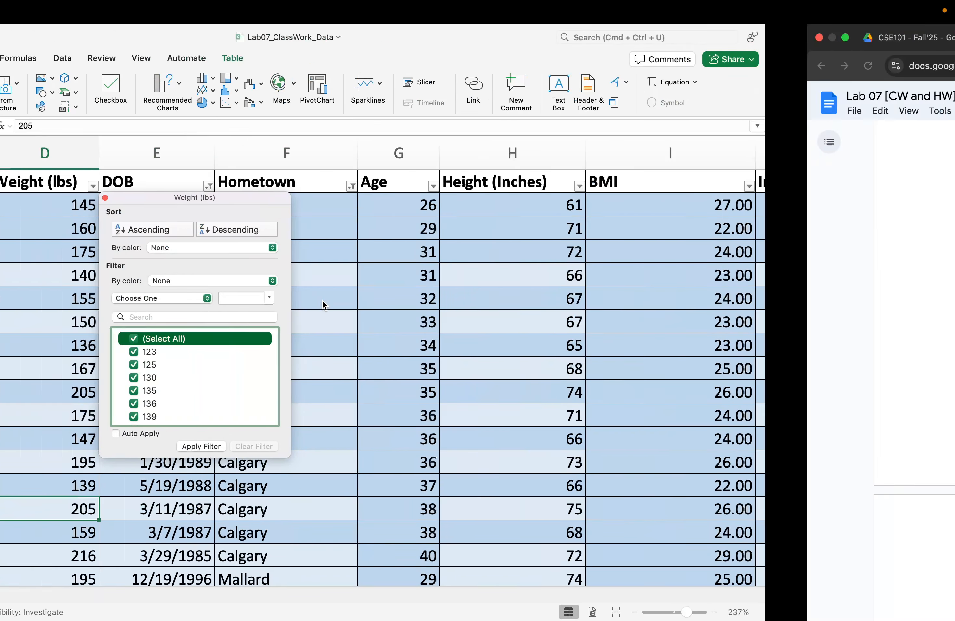
left_click_drag(460, 345, 405, 330)
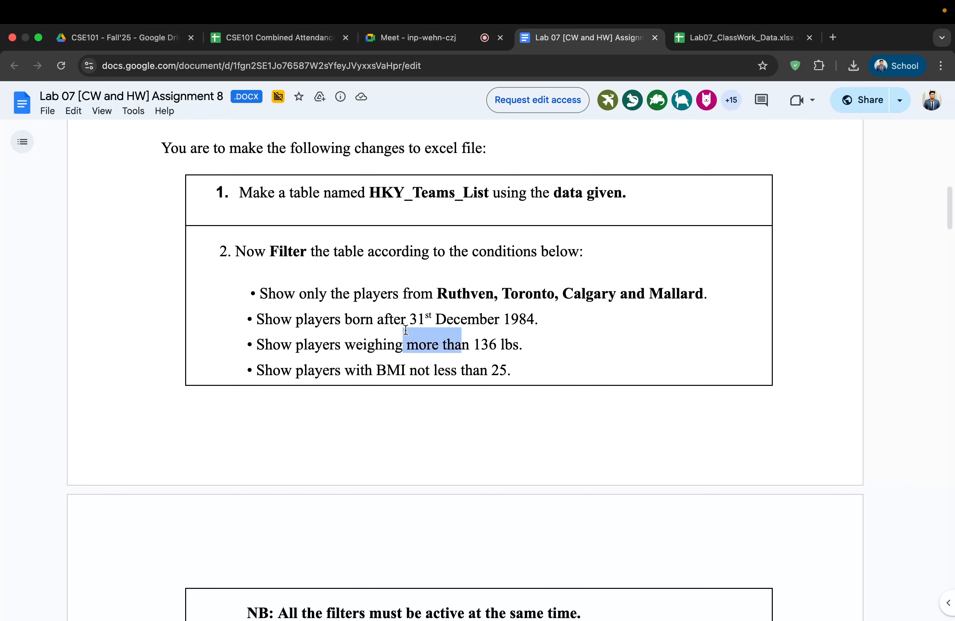
key("ctrl+Left")
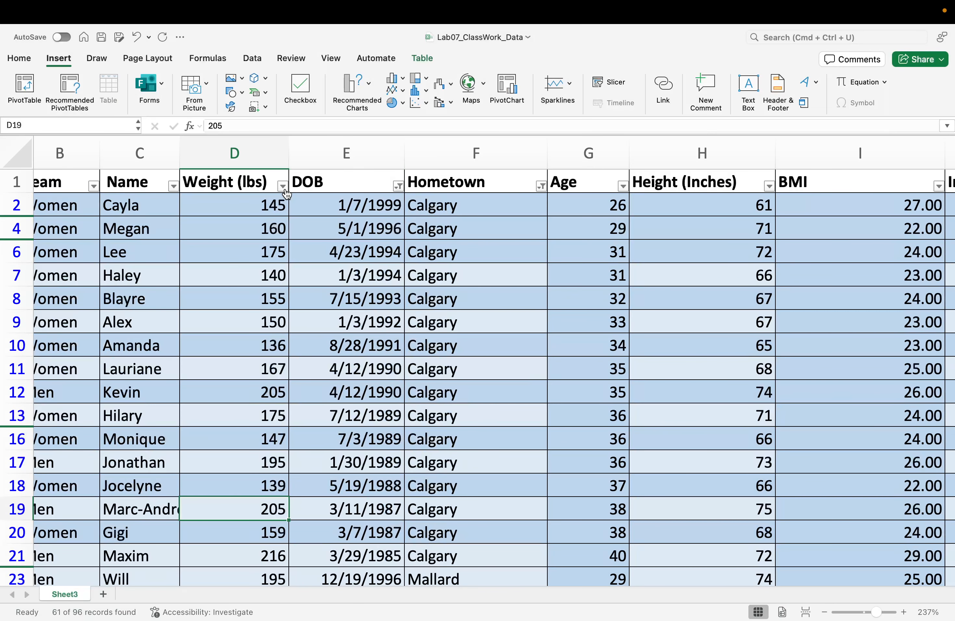
Step: Filter the Weight (lbs) column to show only values greater than 136 and close the filter settings
left_click(283, 187)
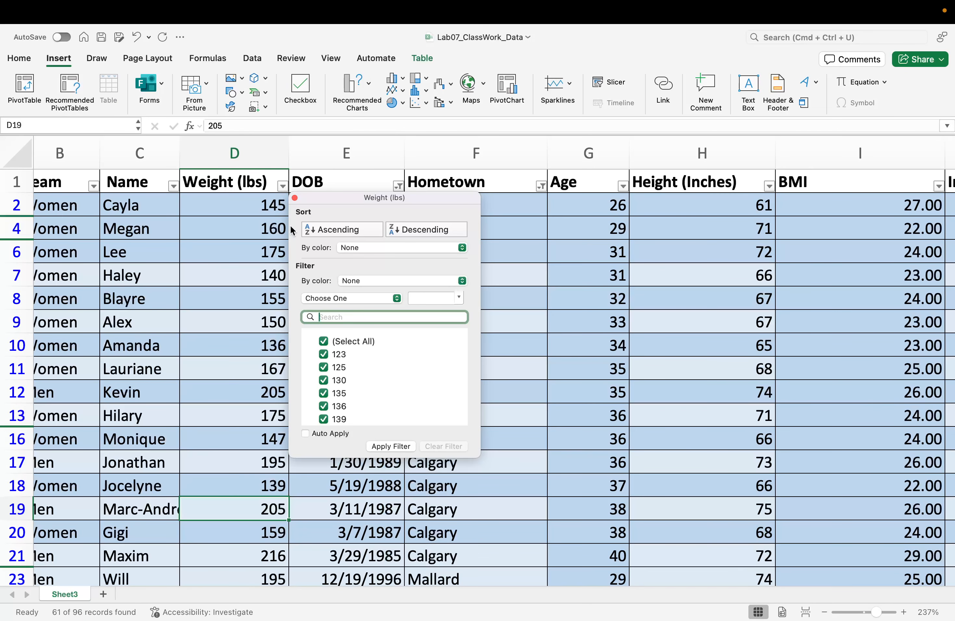
left_click(314, 296)
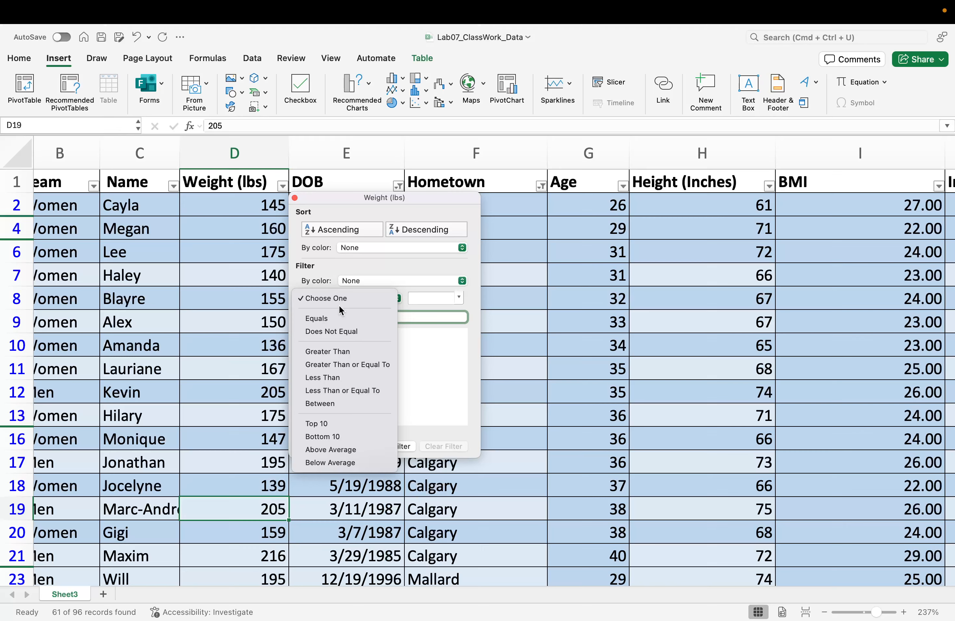
left_click(336, 354)
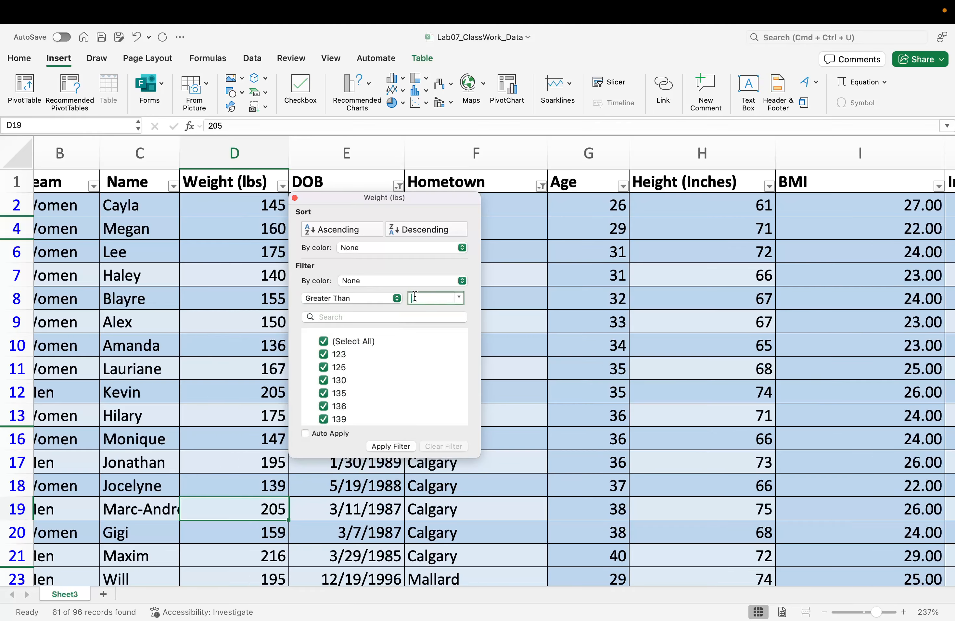
type("136")
left_click(390, 446)
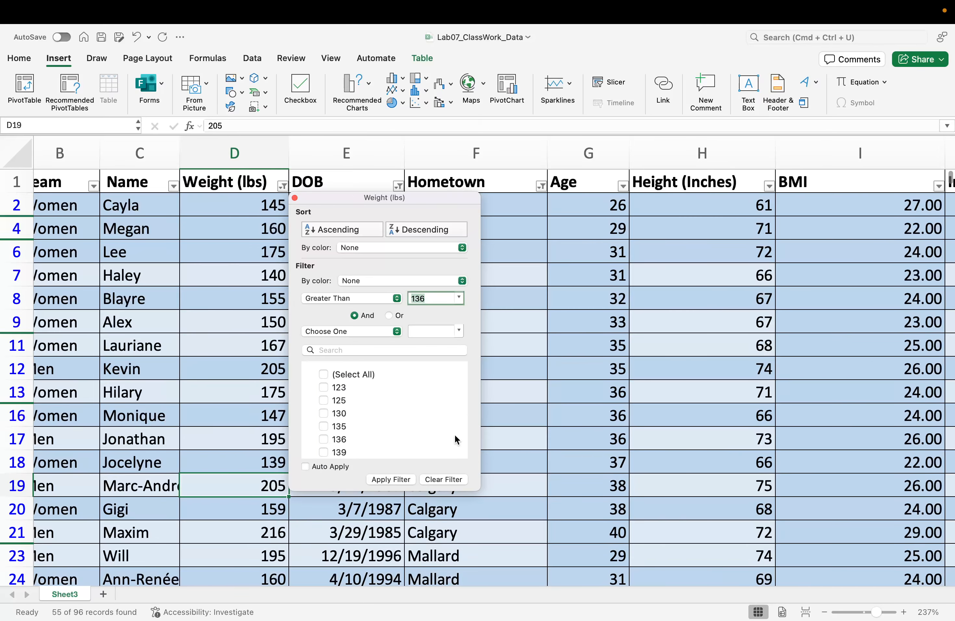
left_click(295, 199)
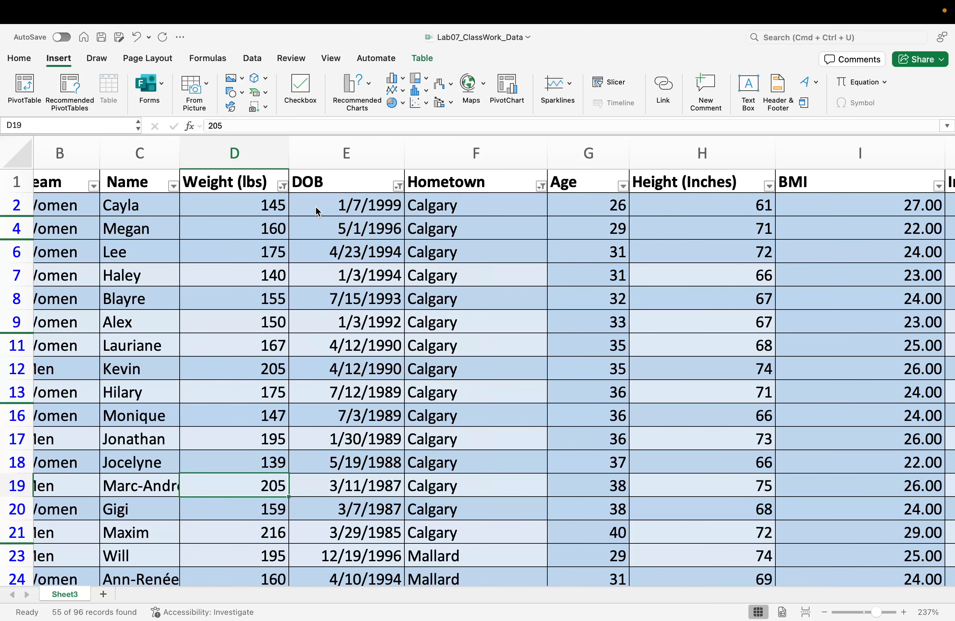
Step: Read the BMI condition in the assignment document, then go to the BMI column in the Excel workbook
key("ctrl+Right")
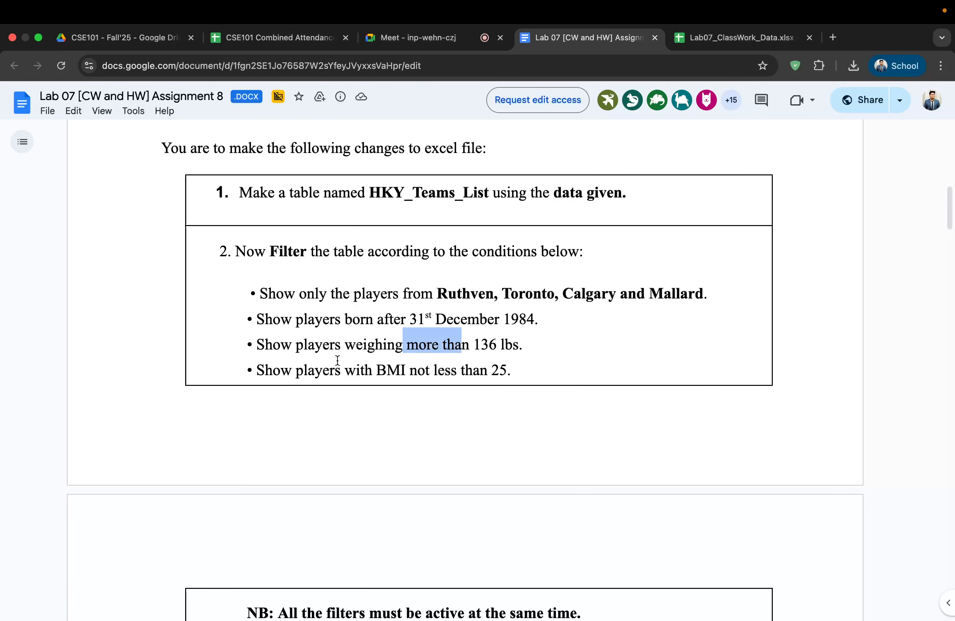
scroll(338, 360, "down", 3)
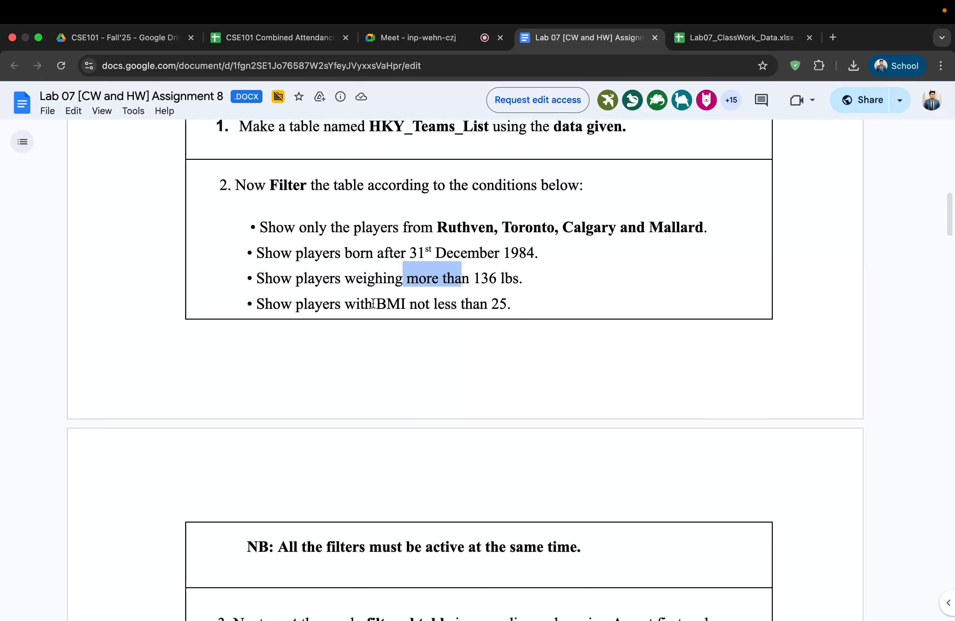
left_click_drag(342, 304, 511, 305)
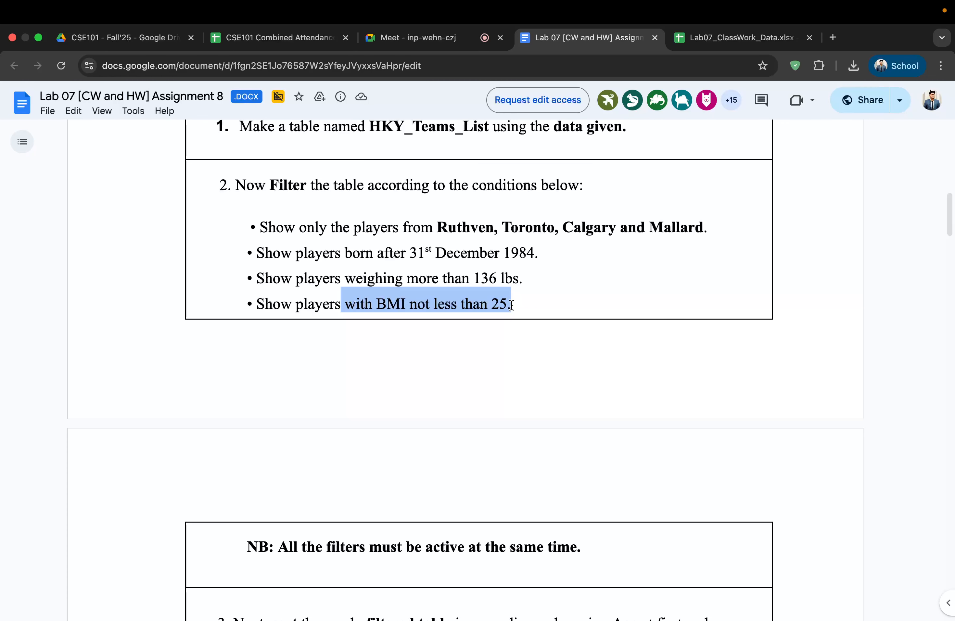
key("ctrl+Left")
scroll(475, 306, "right", 4)
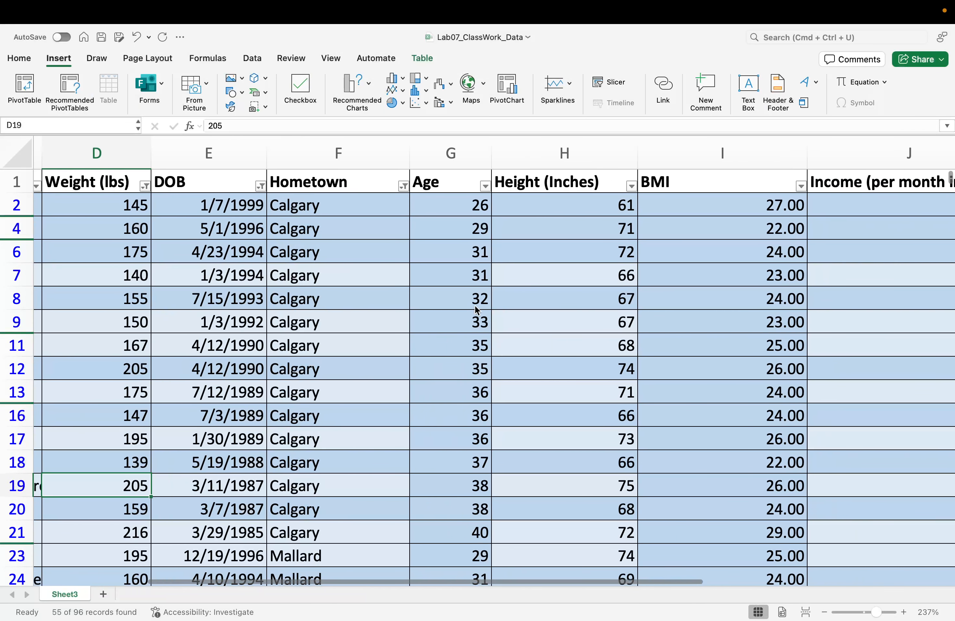
scroll(476, 310, "right", 1)
left_click(660, 179)
left_click(675, 247)
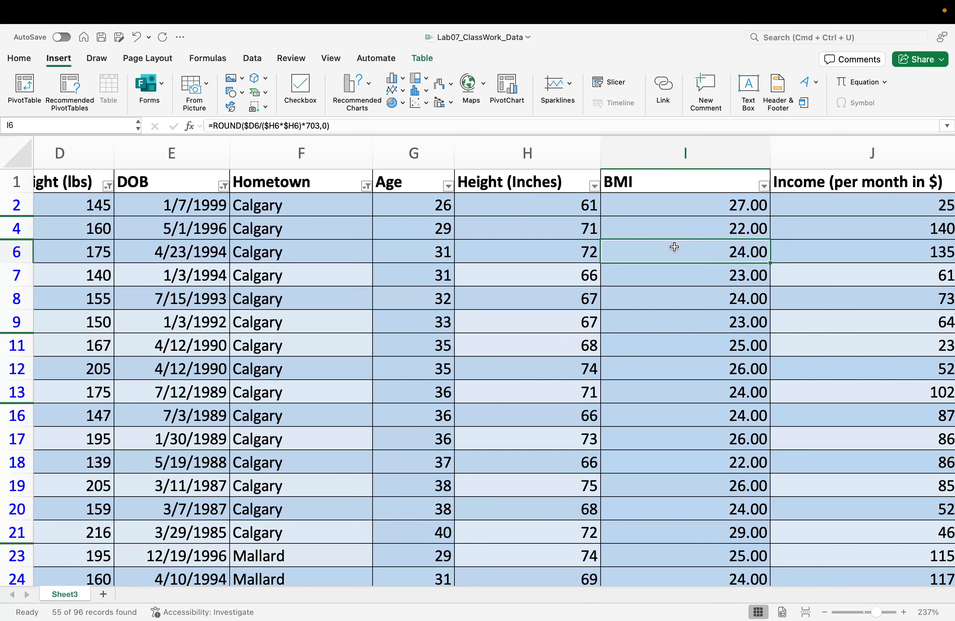
Step: Recheck the wording of the BMI condition in the assignment document and return to the Excel workbook
key("ctrl+Right")
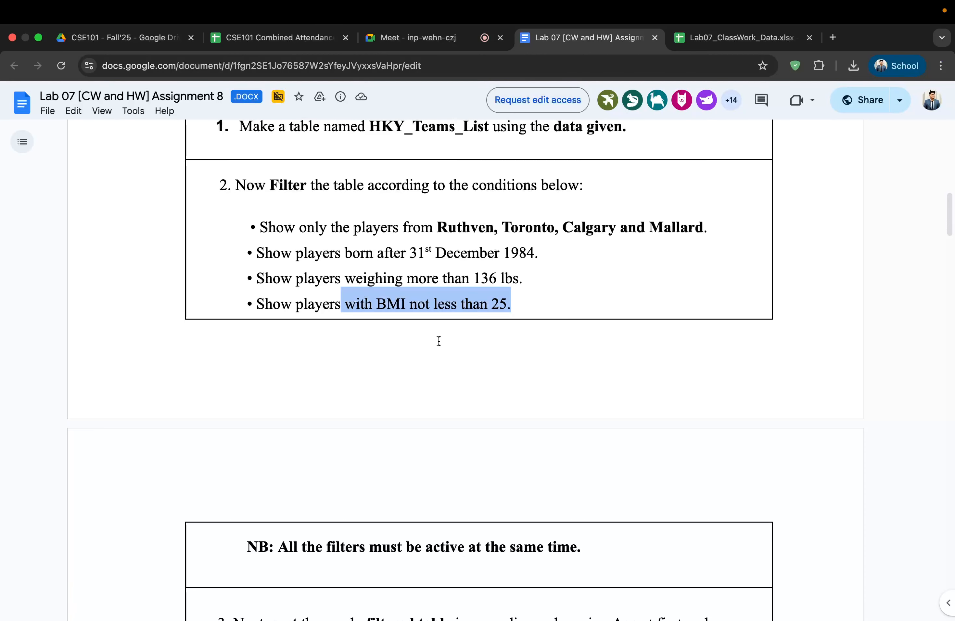
left_click(428, 340)
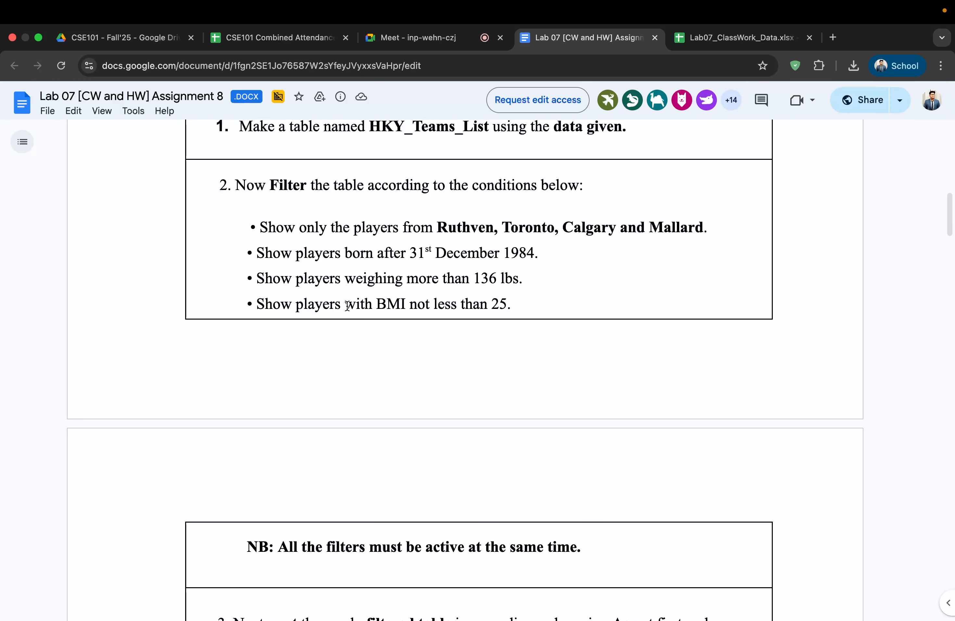
left_click_drag(353, 309, 516, 291)
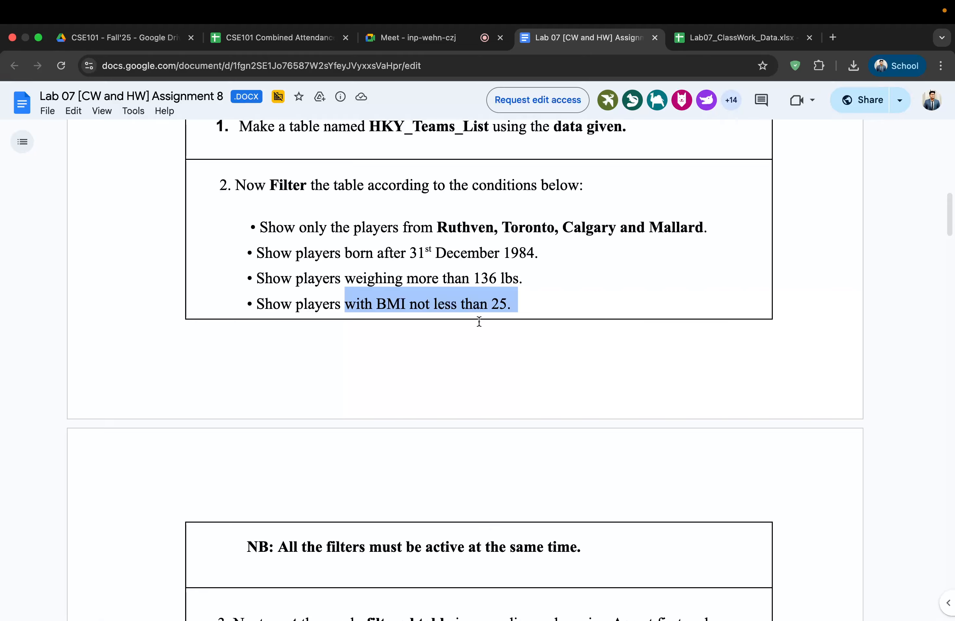
key("super+Tab")
left_click(763, 187)
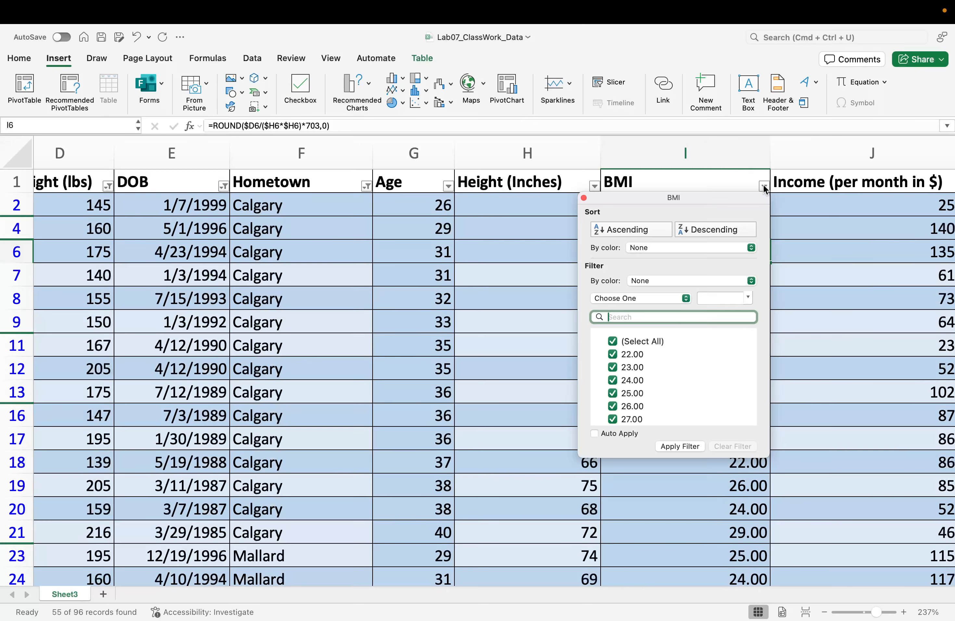
left_click(615, 298)
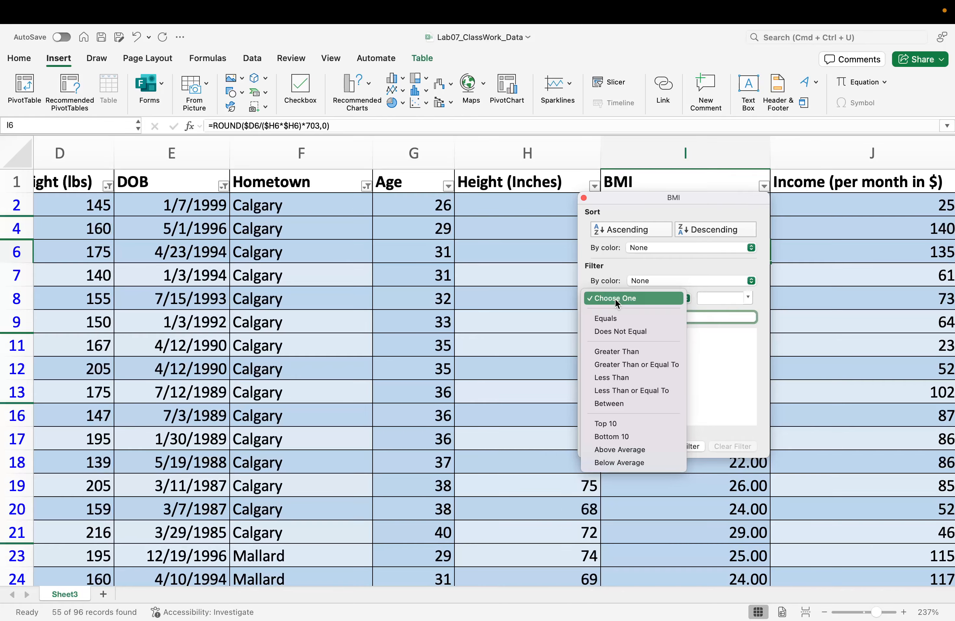
left_click(629, 362)
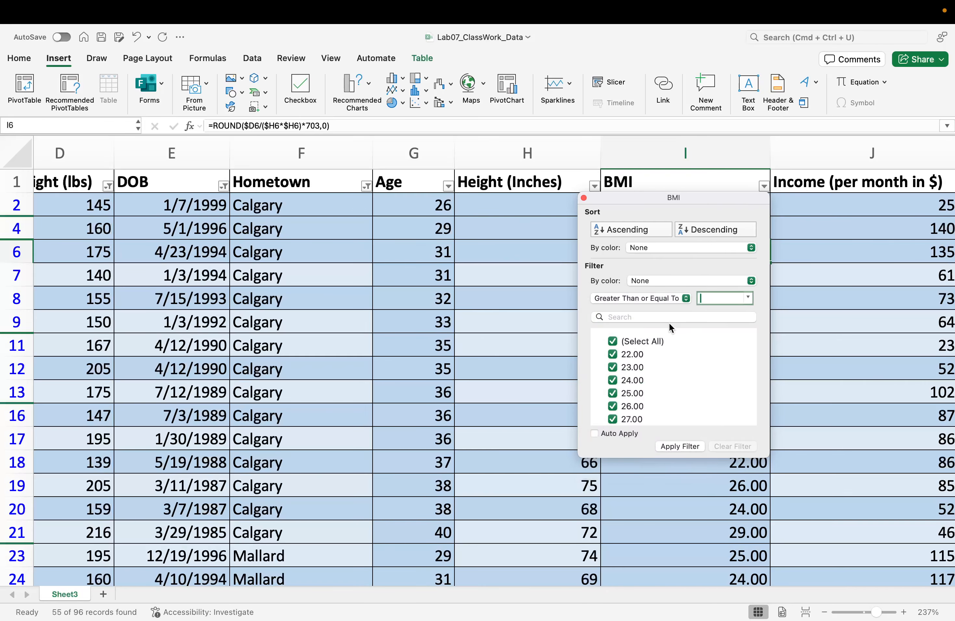
Step: Switch to the Google Meet call, admit the participant waiting to join, and return to the Excel workbook
key("ctrl+Right")
left_click(397, 41)
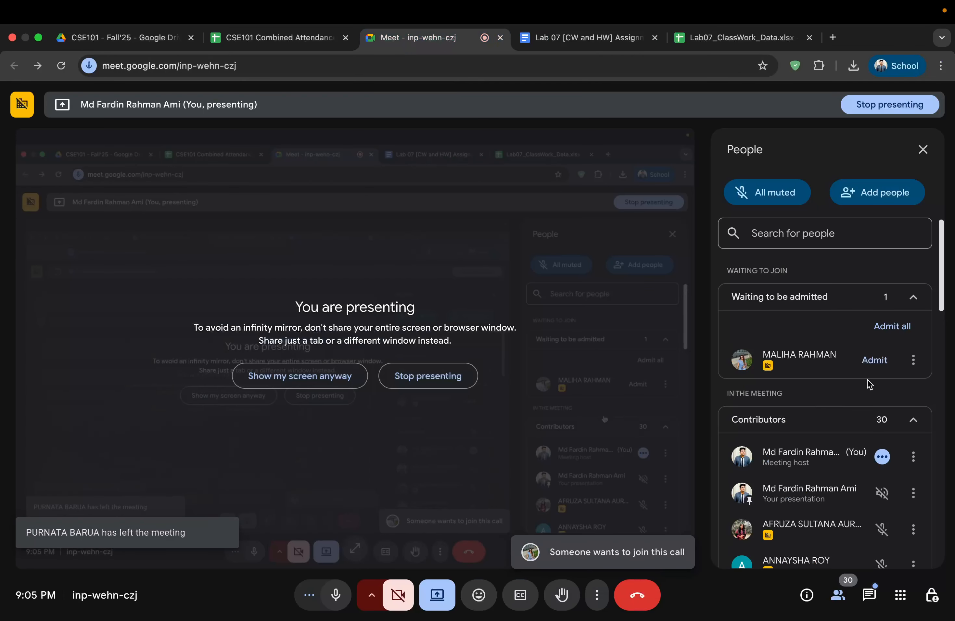
left_click(873, 360)
key("ctrl+Left")
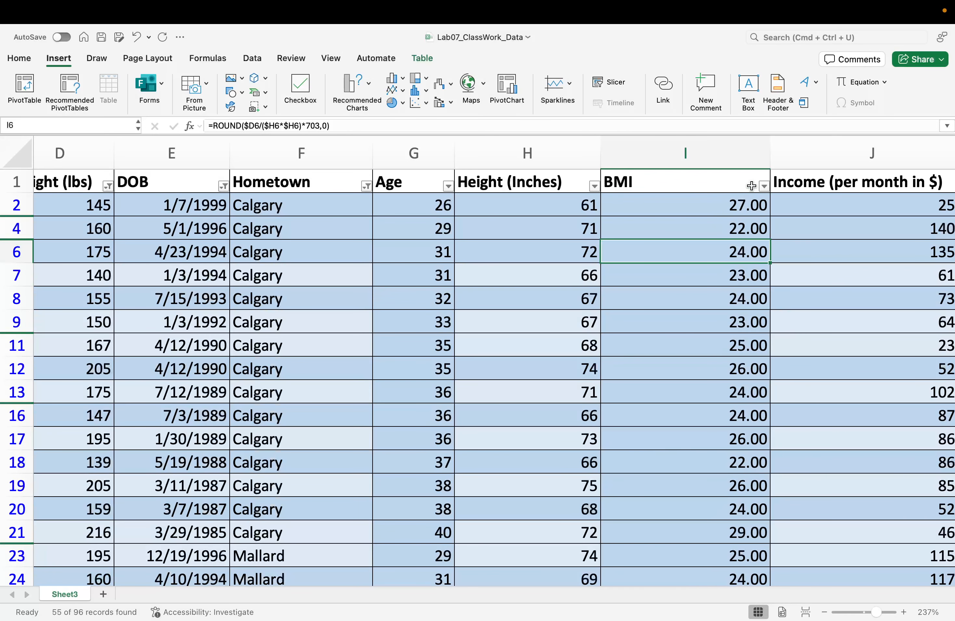
Step: Filter the BMI column to show only values greater than or equal to 25 and close the filter settings
left_click(764, 186)
left_click(681, 301)
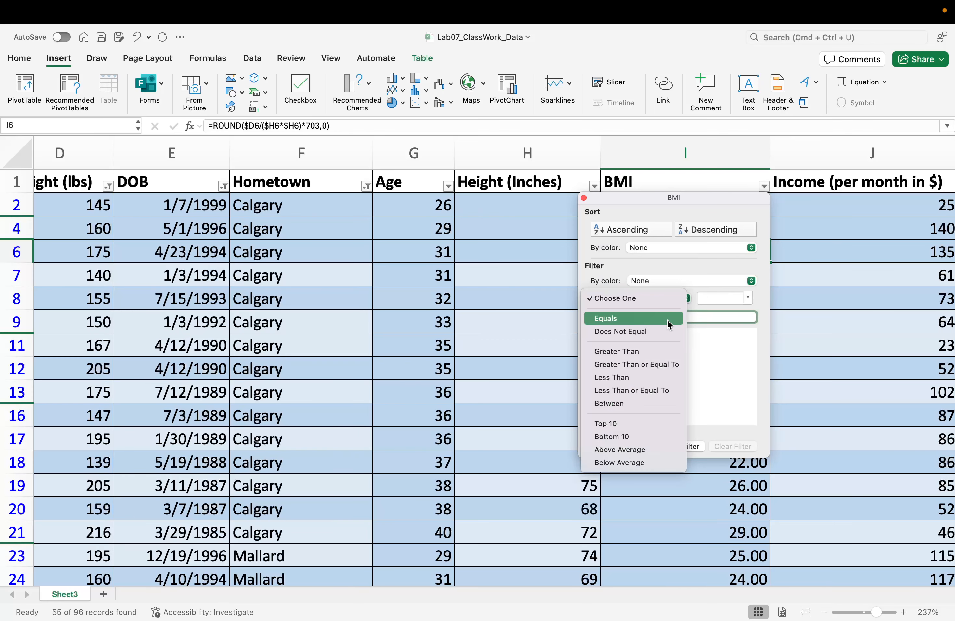
left_click(670, 364)
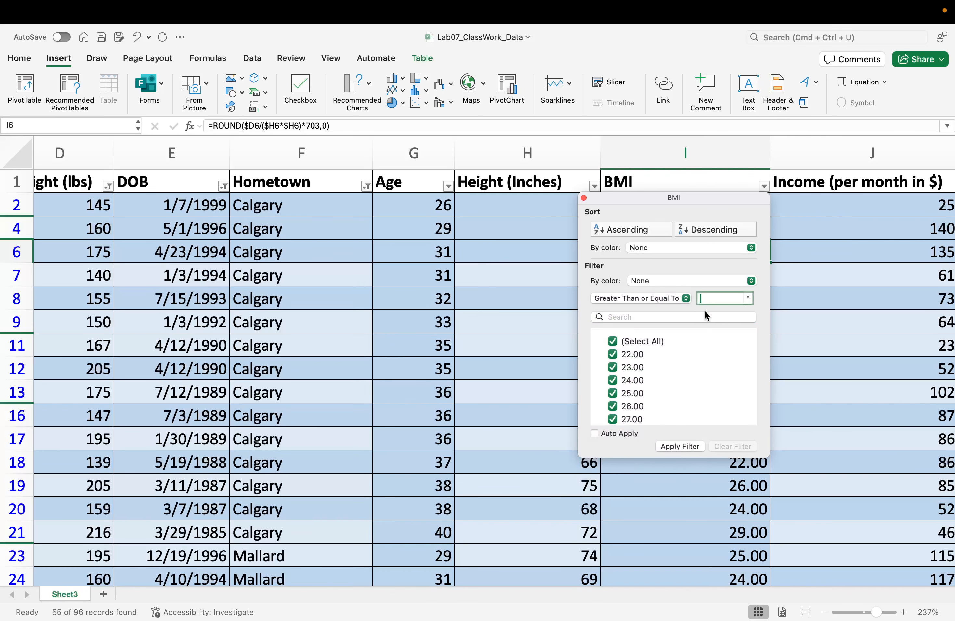
type("25")
scroll(654, 387, "down", 3)
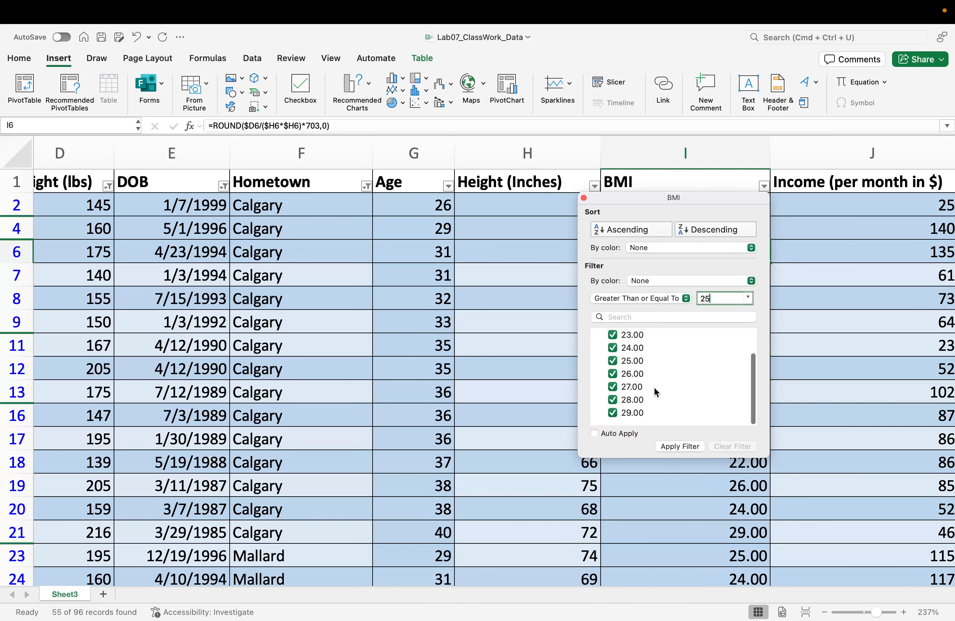
scroll(654, 388, "up", 3)
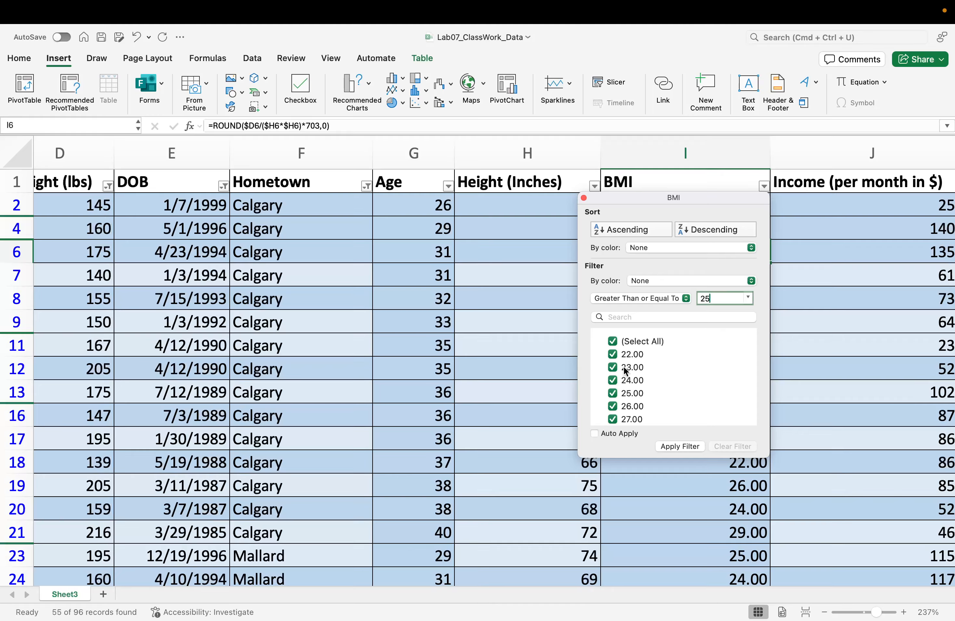
scroll(623, 366, "down", 2)
scroll(623, 366, "up", 2)
left_click(685, 445)
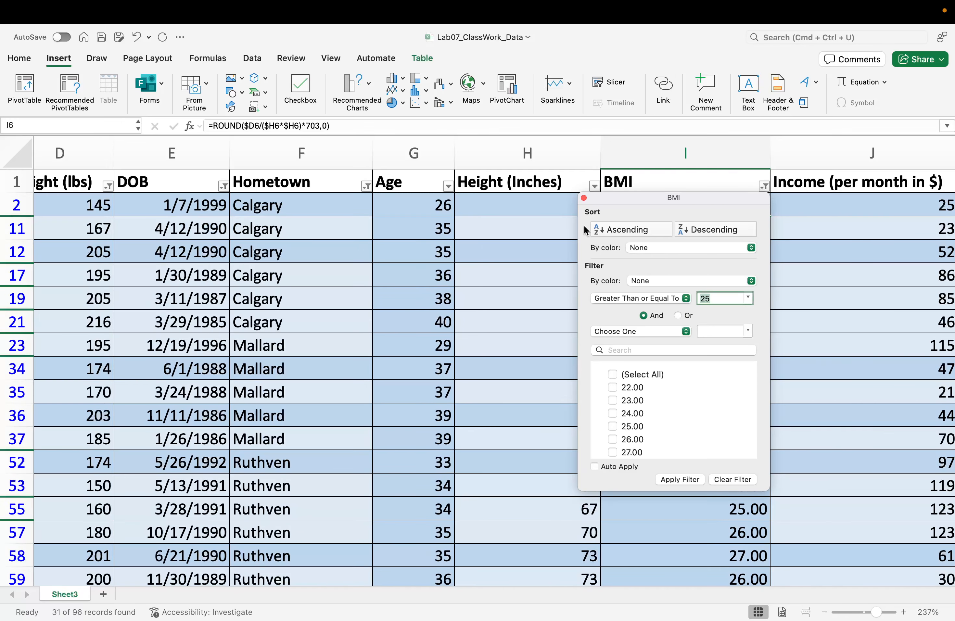
left_click(583, 199)
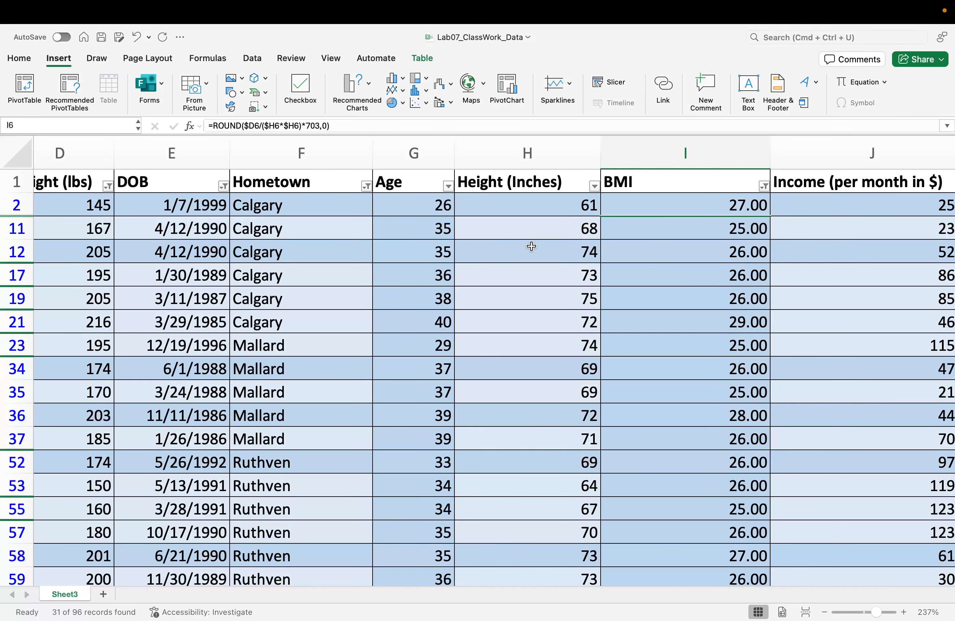
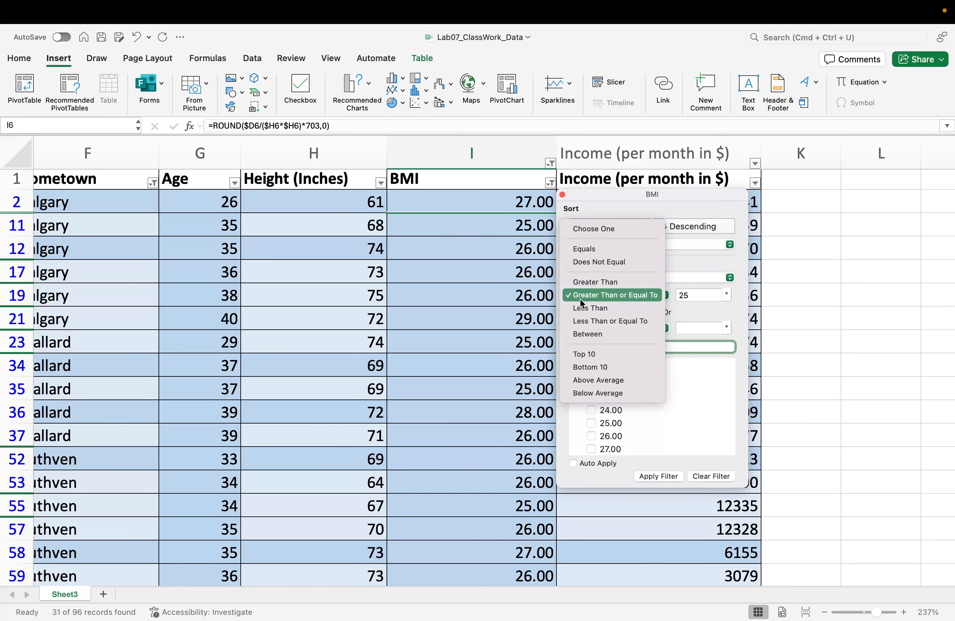
left_click(636, 299)
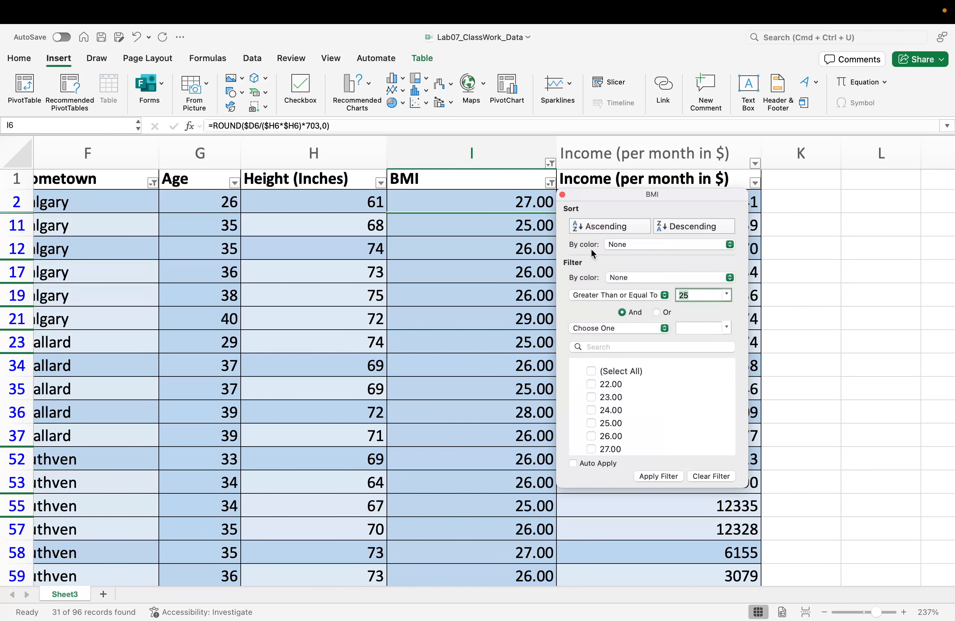
left_click(562, 195)
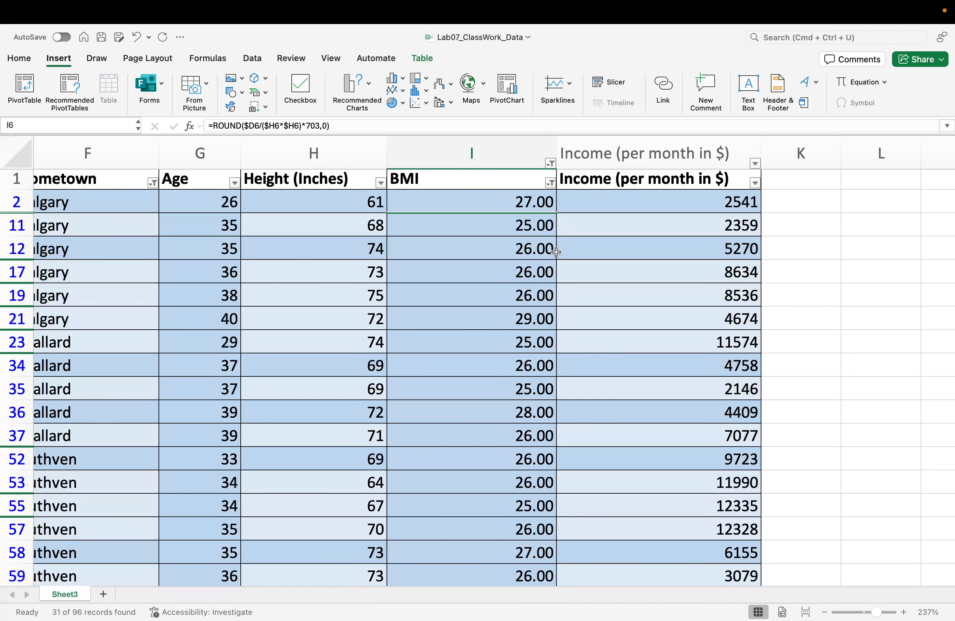
Step: Switch to the assignment document and read the NB note about the filters below the filter conditions
key("ctrl+Right")
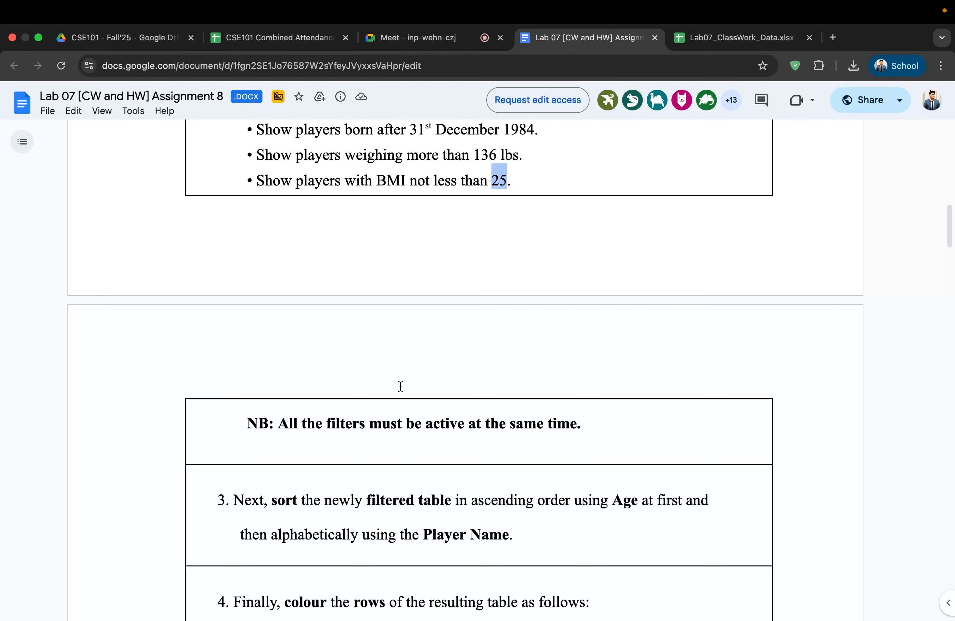
scroll(401, 386, "down", 3)
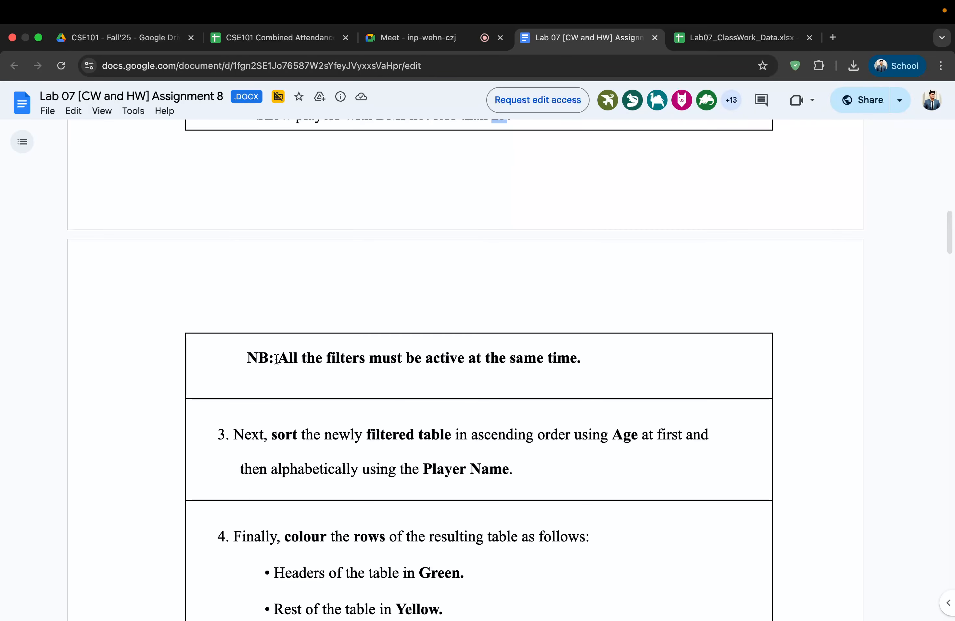
left_click_drag(277, 359, 384, 366)
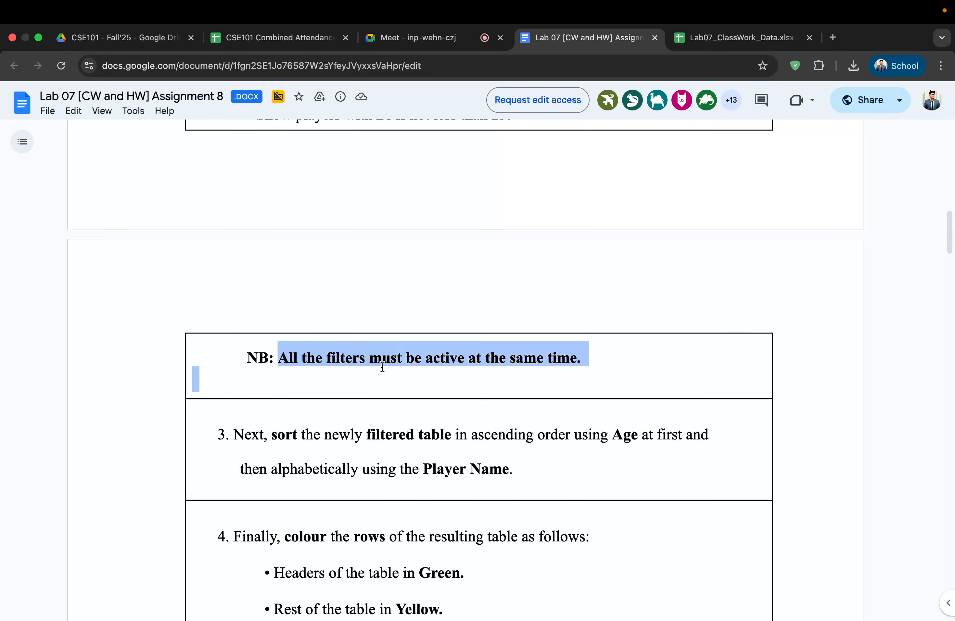
left_click(459, 366, "shift")
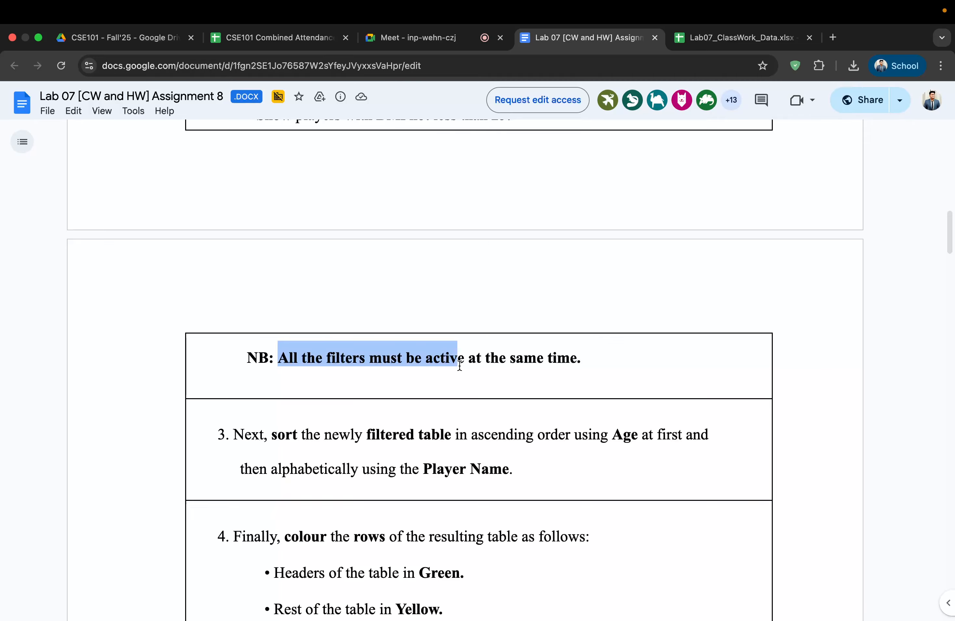
Step: Return to the Excel workbook and review the filtered table across its Weight, DOB, Hometown and BMI columns
key("ctrl+Left")
scroll(420, 289, "down", 5)
scroll(419, 289, "down", 5)
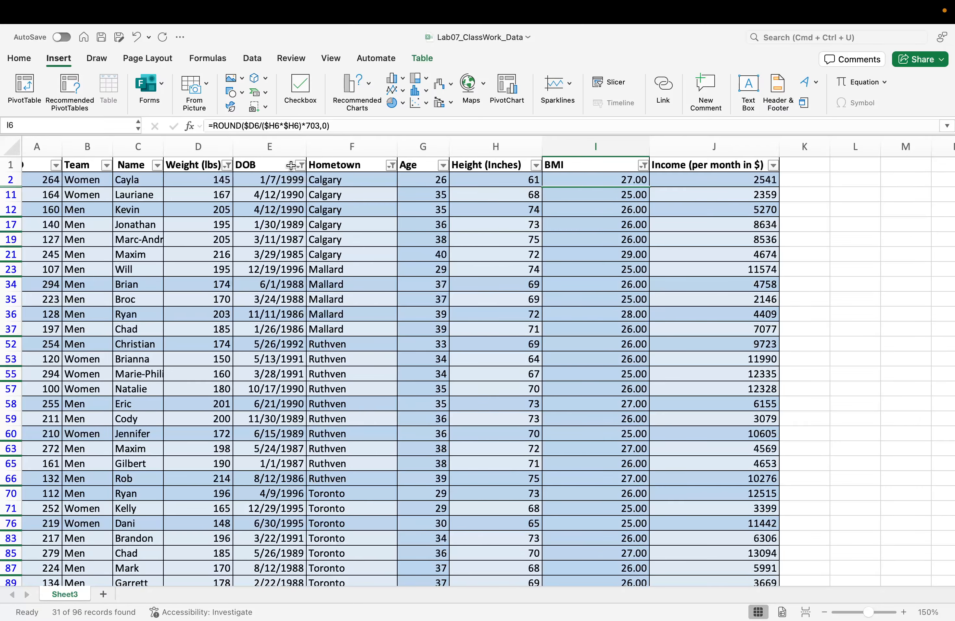
scroll(226, 262, "up", 5)
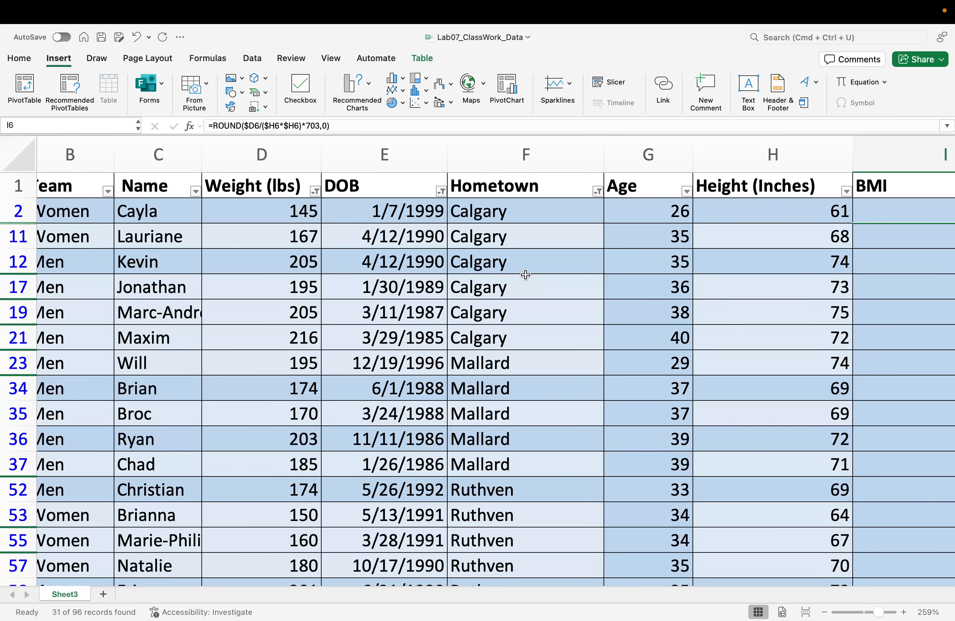
scroll(525, 275, "down", 3, "ctrl")
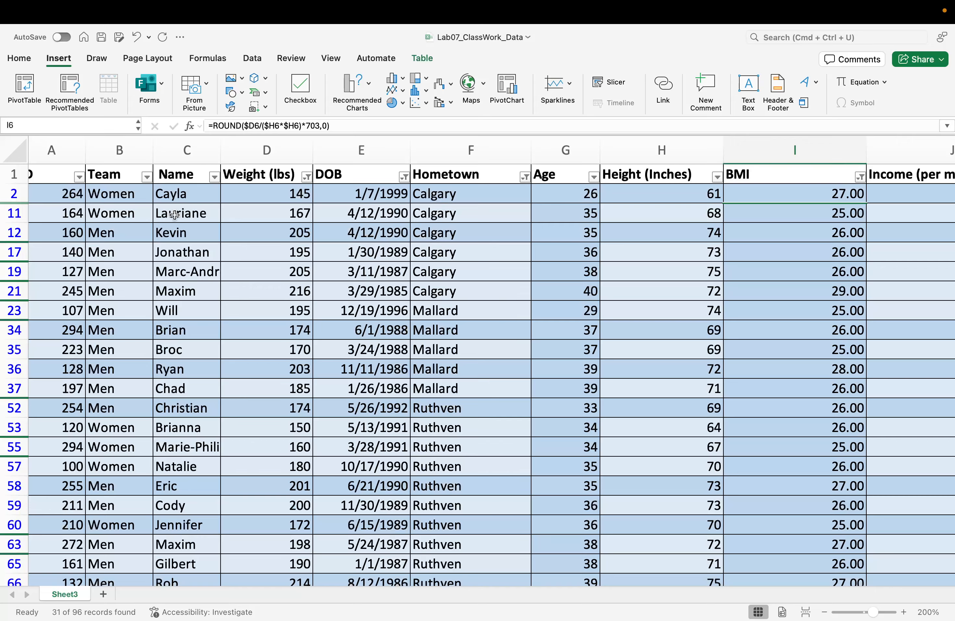
scroll(175, 215, "down", 10)
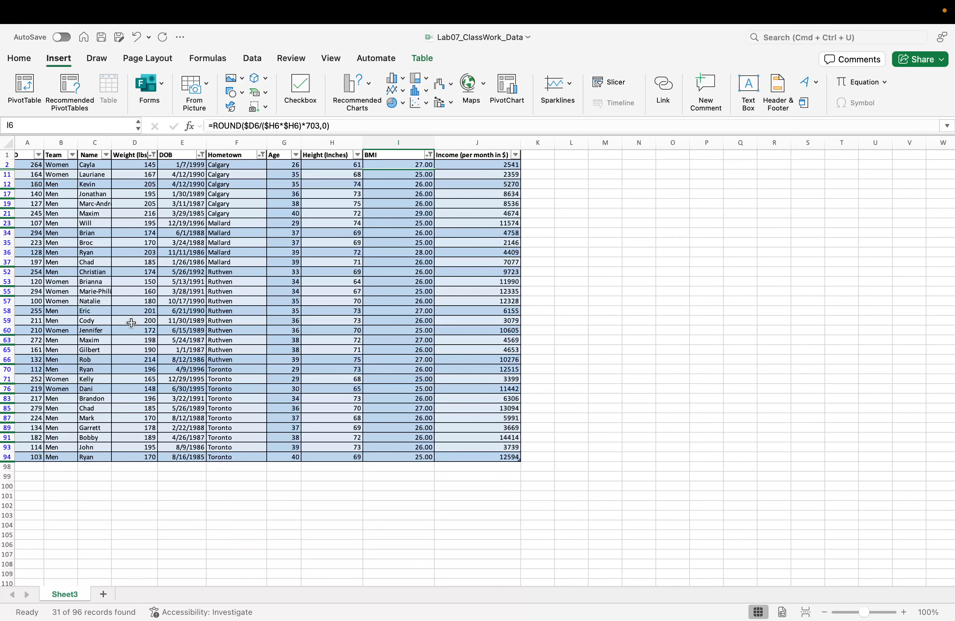
scroll(131, 324, "up", 3)
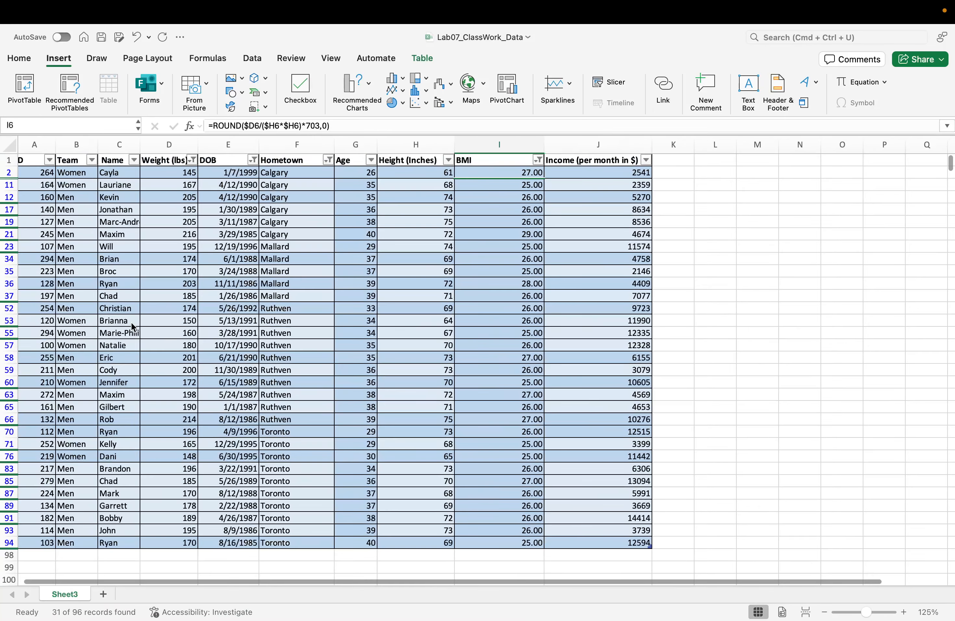
Step: Read task 3 in the assignment document for the sort order and the columns to sort the filtered table by
key("ctrl+Right")
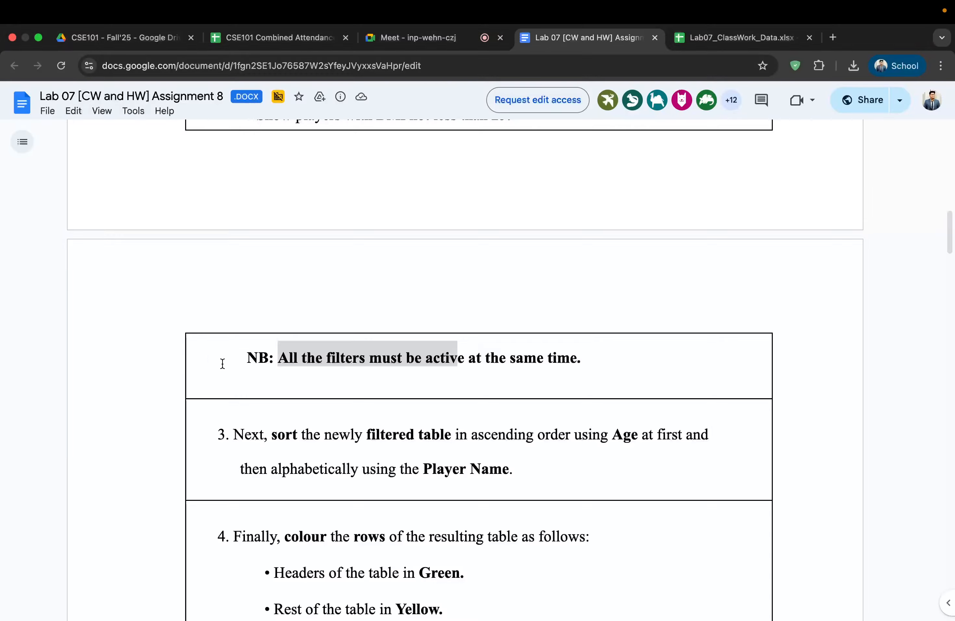
scroll(225, 367, "down", 5)
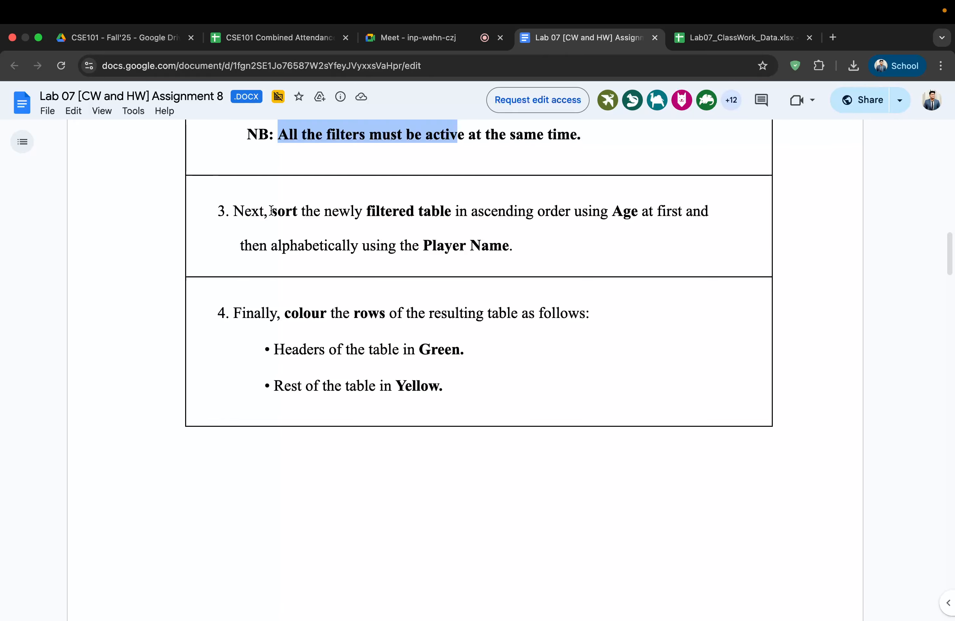
left_click_drag(272, 211, 460, 220)
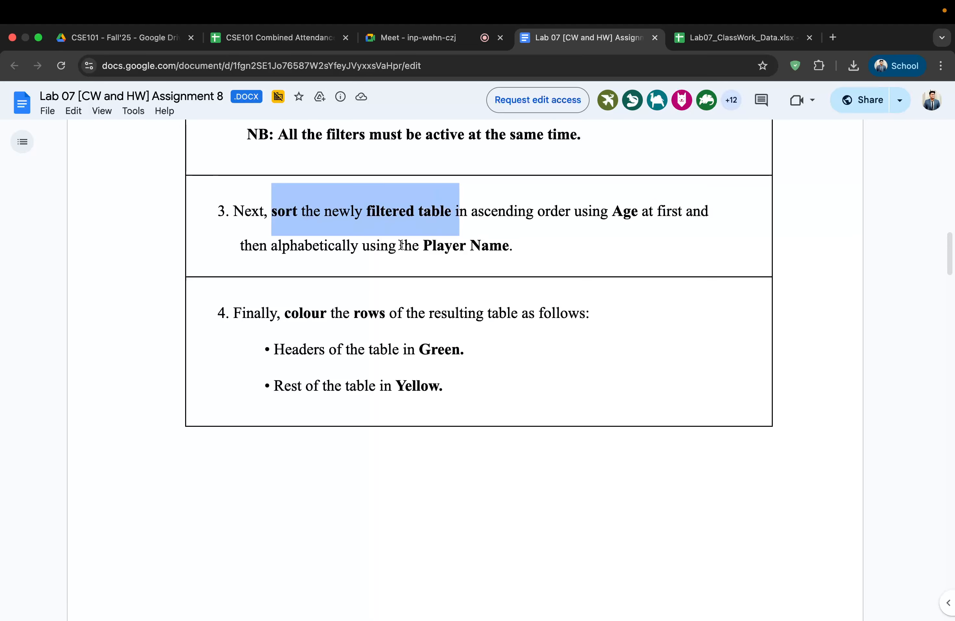
key("ctrl+Left")
key("ctrl+Right")
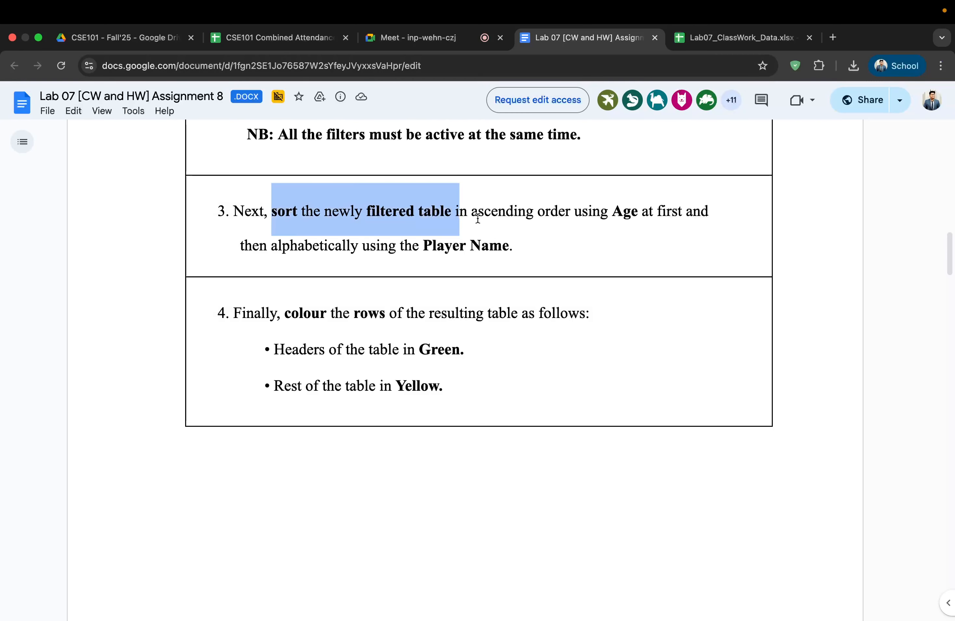
left_click_drag(471, 211, 637, 210)
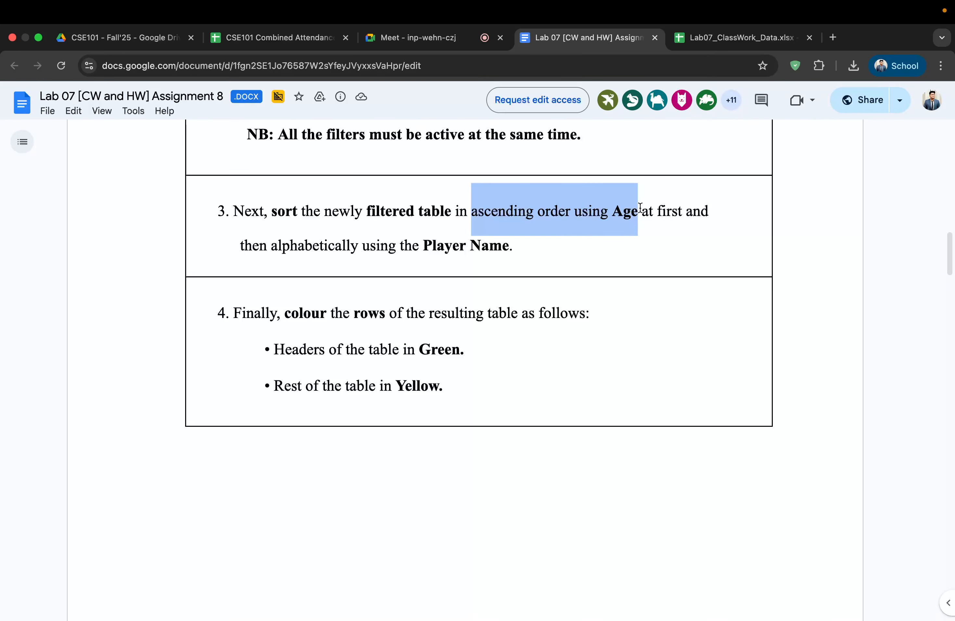
left_click(608, 241)
left_click_drag(465, 211, 686, 214)
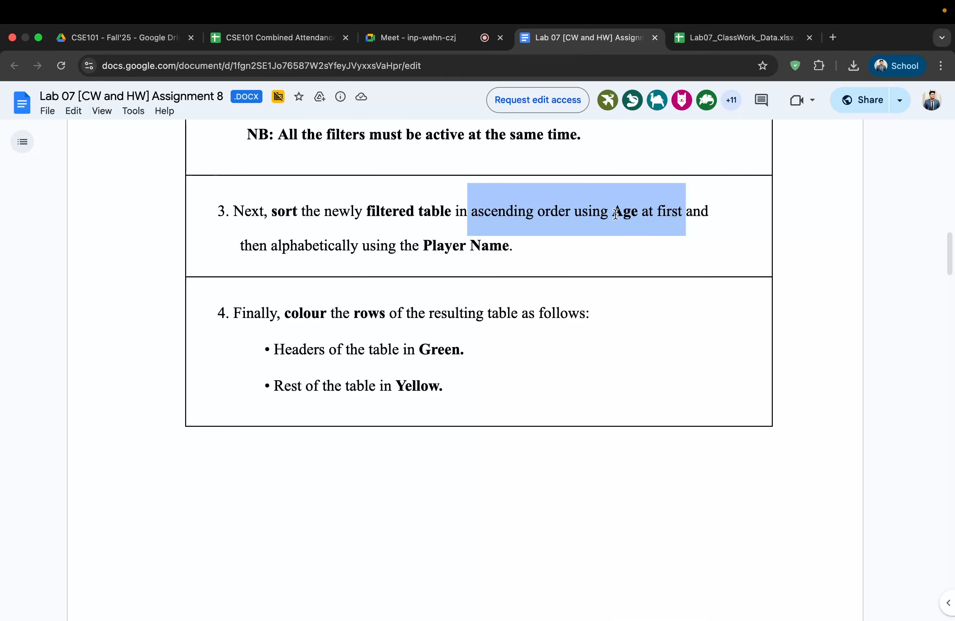
double_click(516, 215)
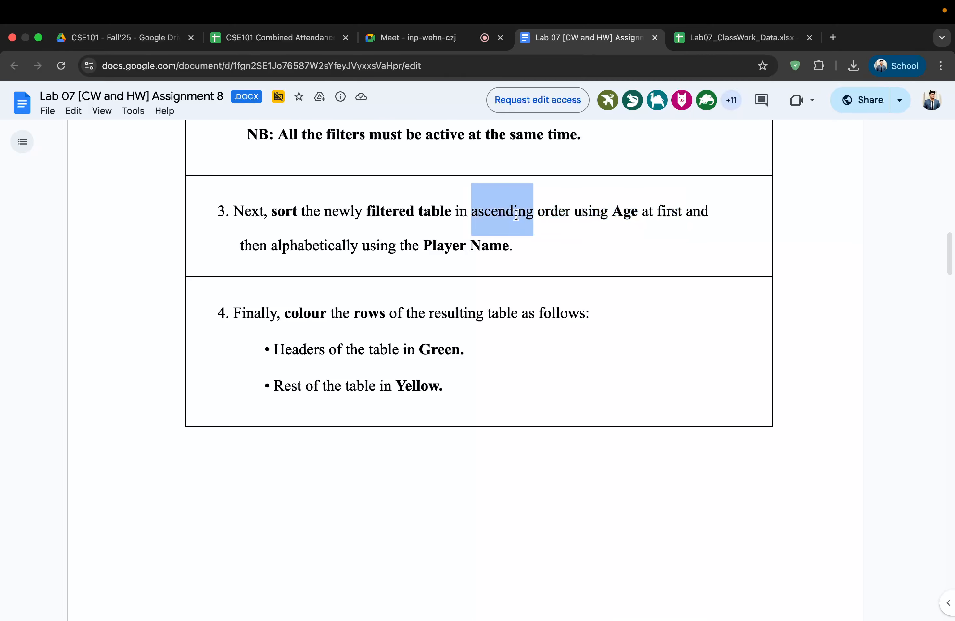
Step: Sort the filtered table in the Excel workbook by Age in ascending order, then go back to the assignment document
key("ctrl+Left")
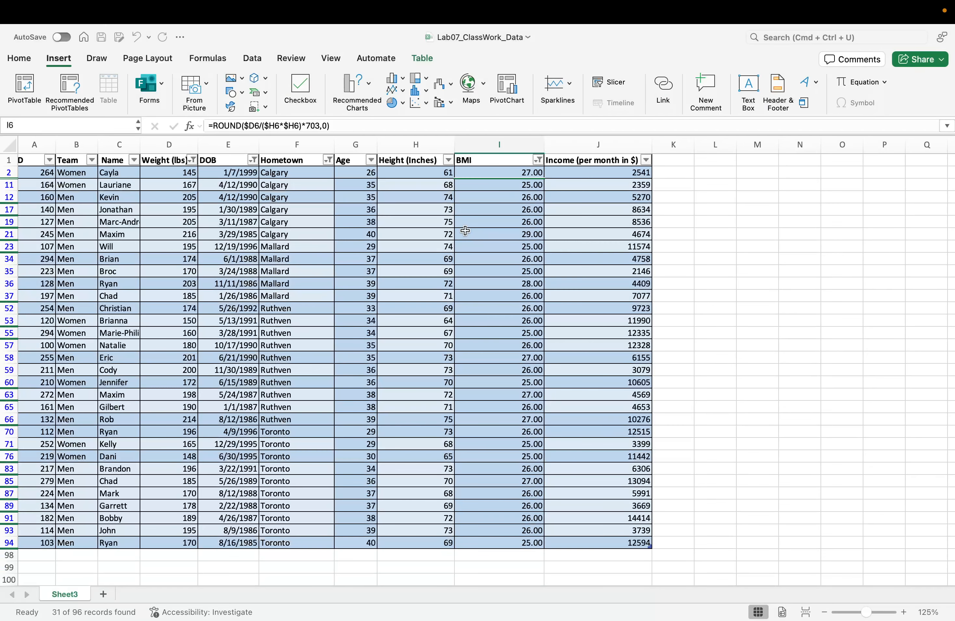
scroll(465, 230, "up", 5)
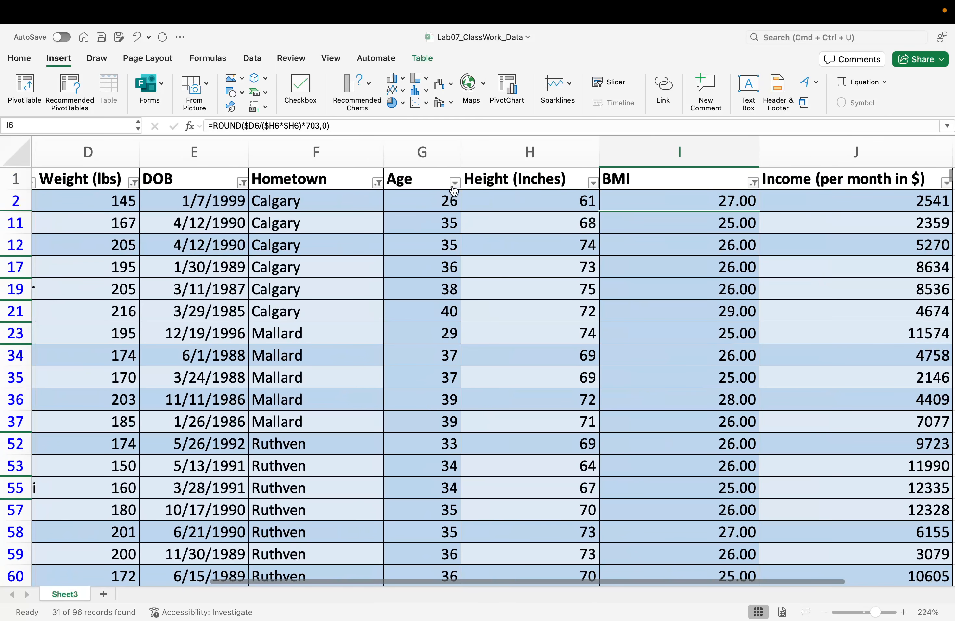
left_click(454, 183)
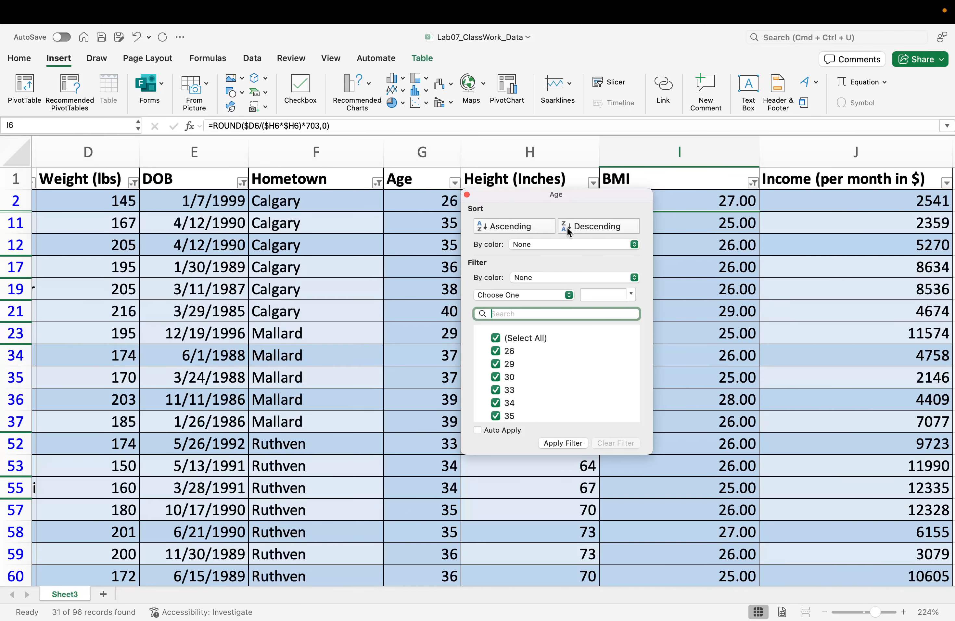
left_click(527, 227)
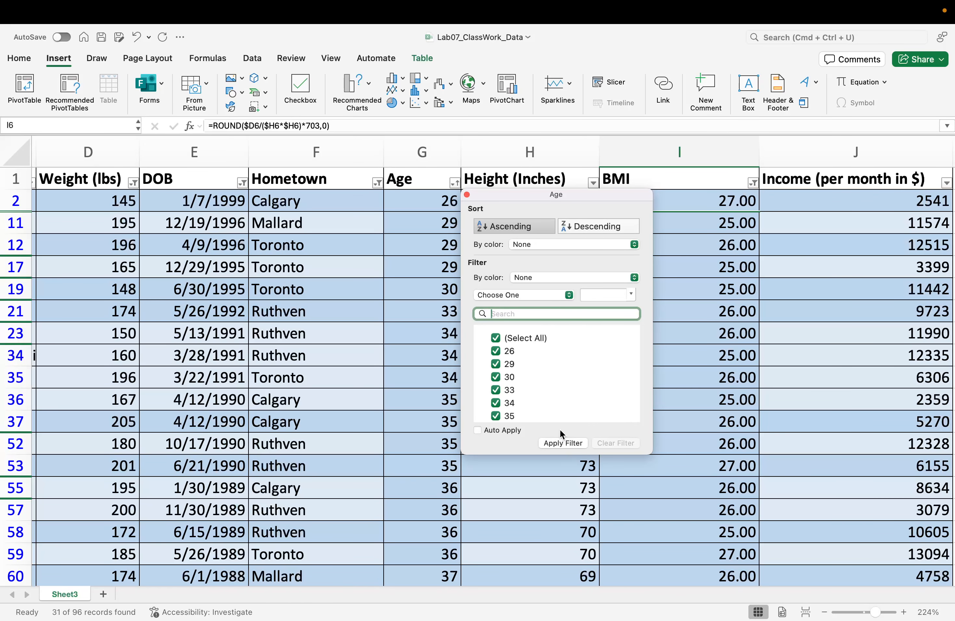
key("ctrl+Right")
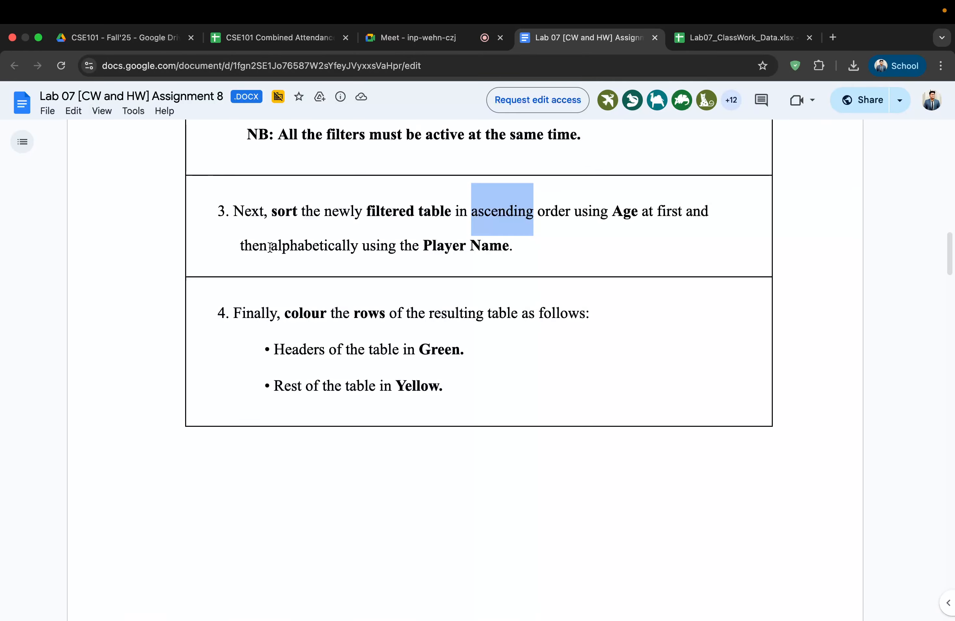
Step: Read the Player Name part of the sort instruction in task 3, and return to the Excel workbook
left_click_drag(270, 247, 501, 240)
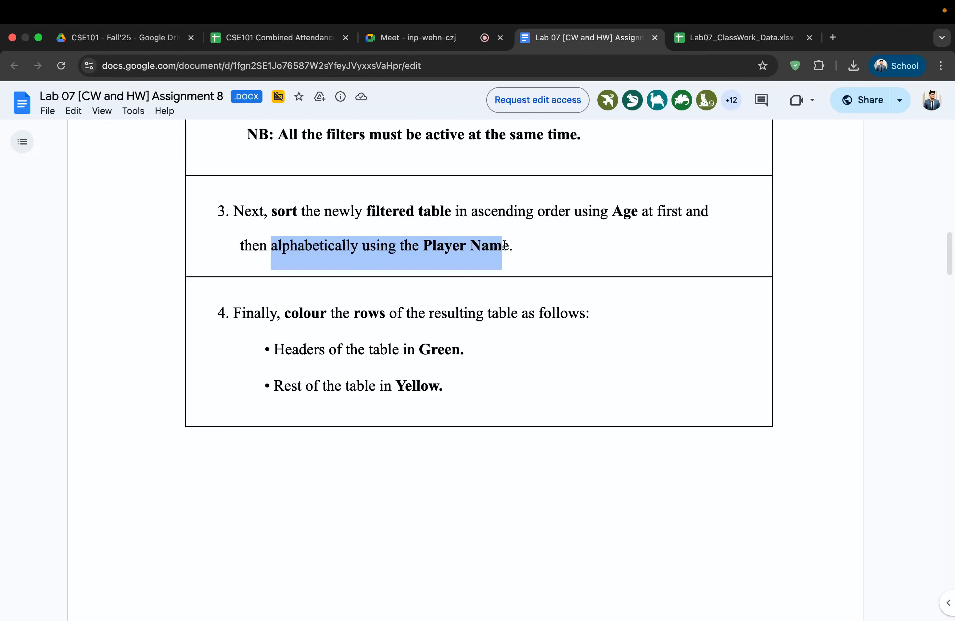
left_click_drag(504, 245, 271, 246)
key("ctrl+Left")
scroll(276, 239, "left", 5)
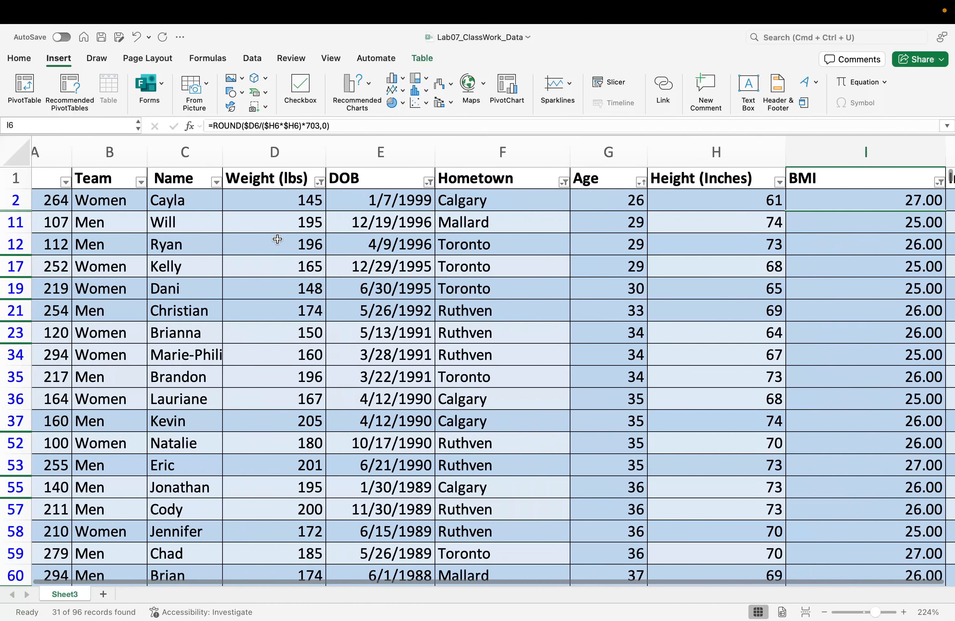
scroll(242, 202, "right", 2)
scroll(202, 190, "left", 3)
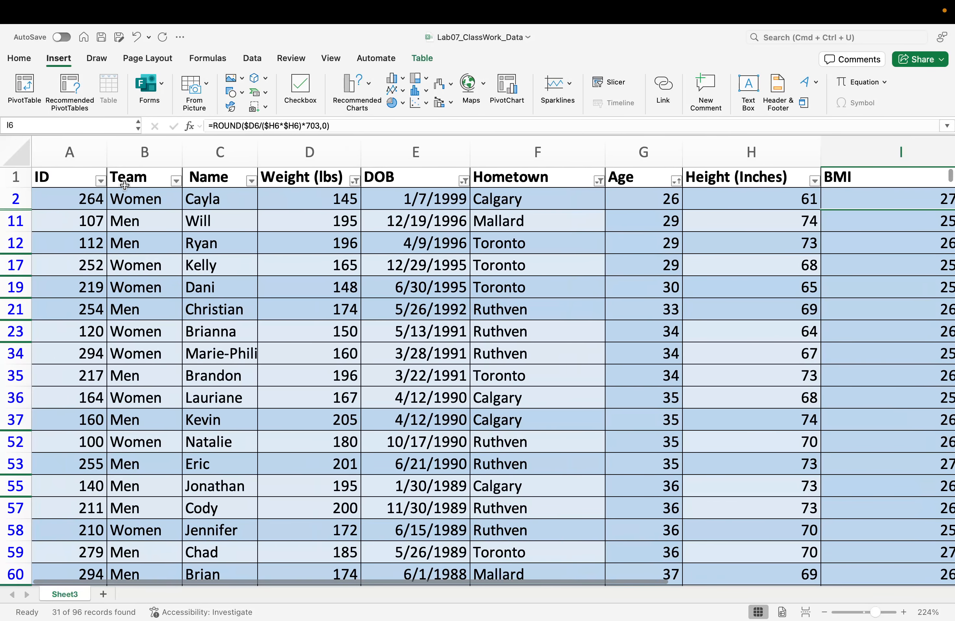
Step: Sort the filtered table by the Name column in ascending order and check the resulting rows
left_click(251, 180)
left_click(292, 224)
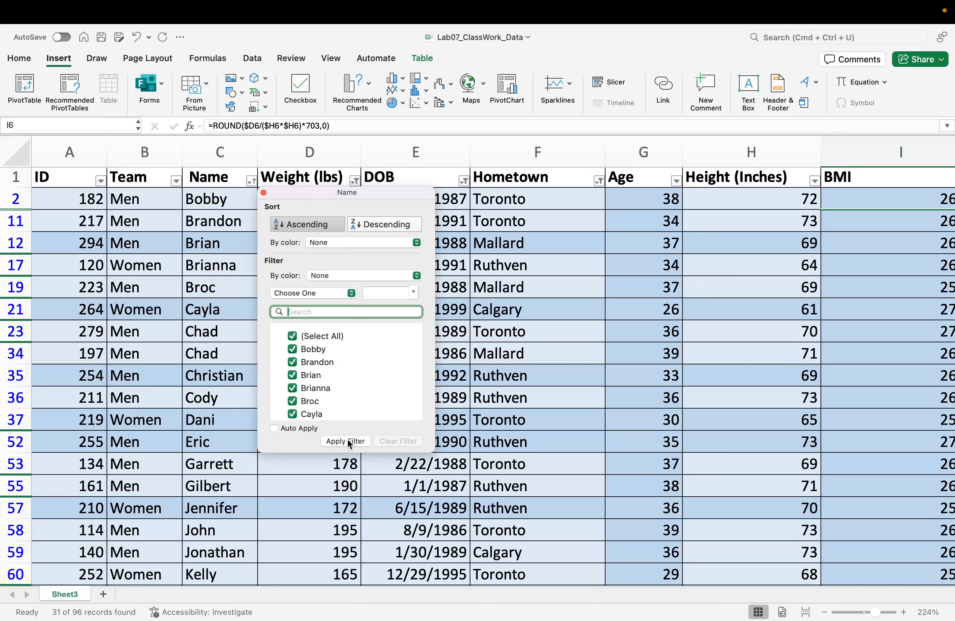
left_click(263, 192)
left_click(263, 255)
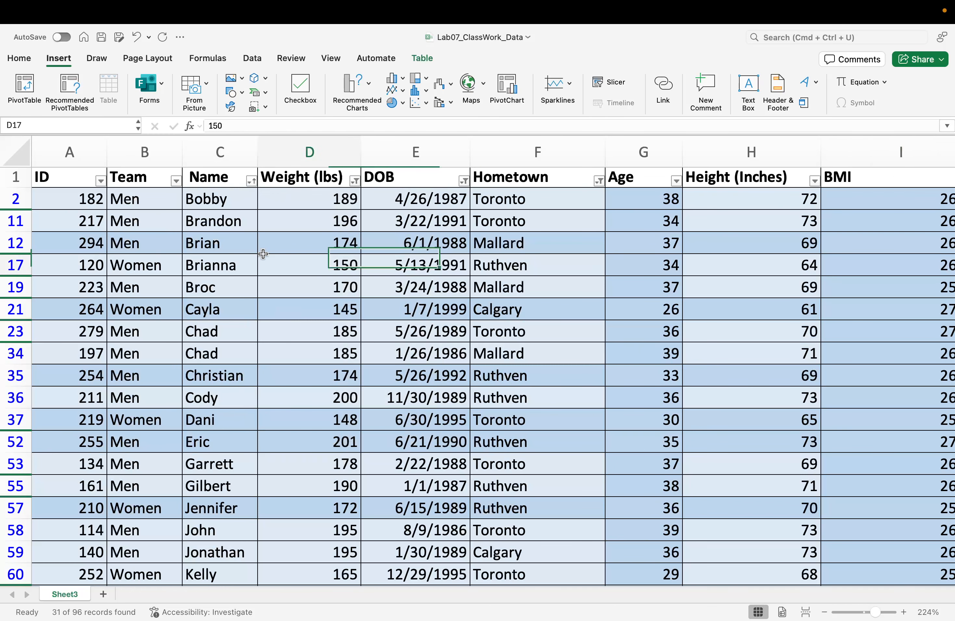
scroll(245, 301, "down", 2)
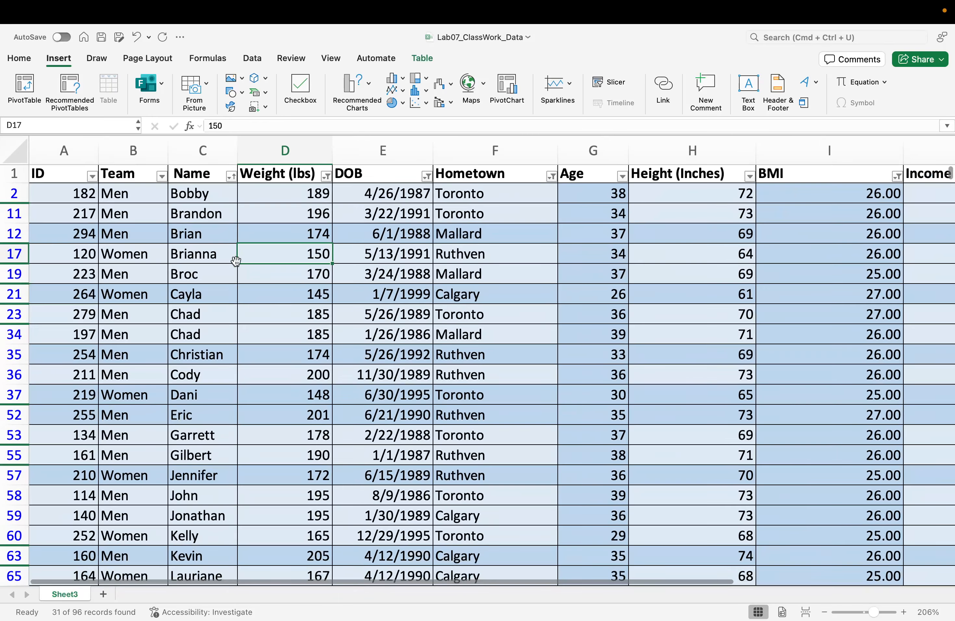
scroll(241, 288, "down", 2)
scroll(241, 289, "up", 2)
scroll(230, 343, "down", 6)
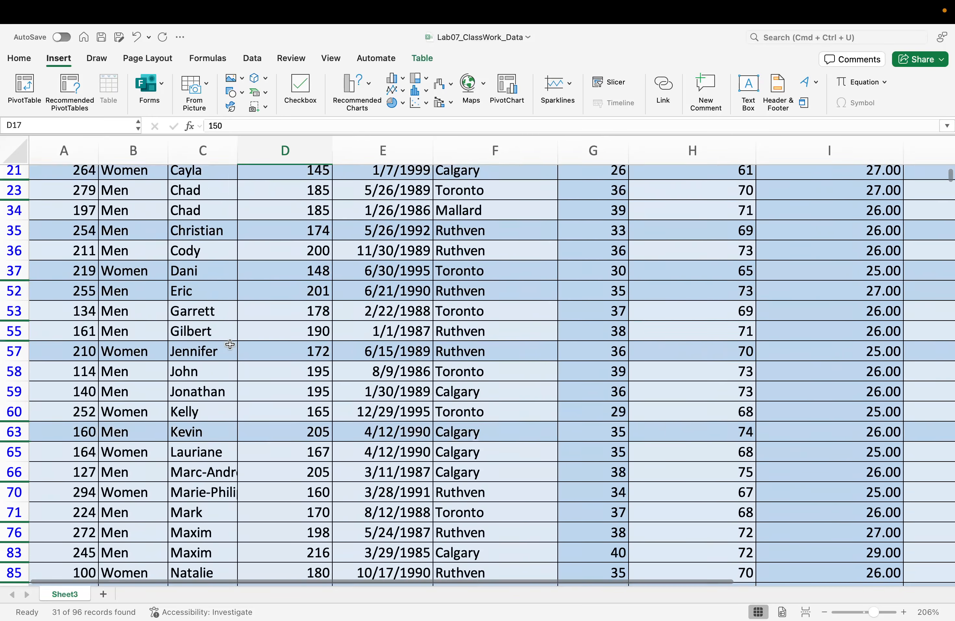
scroll(230, 344, "up", 6)
Step: Switch to the assignment document and read task 4 for the row colours and the header colour it requires
key("ctrl+Right")
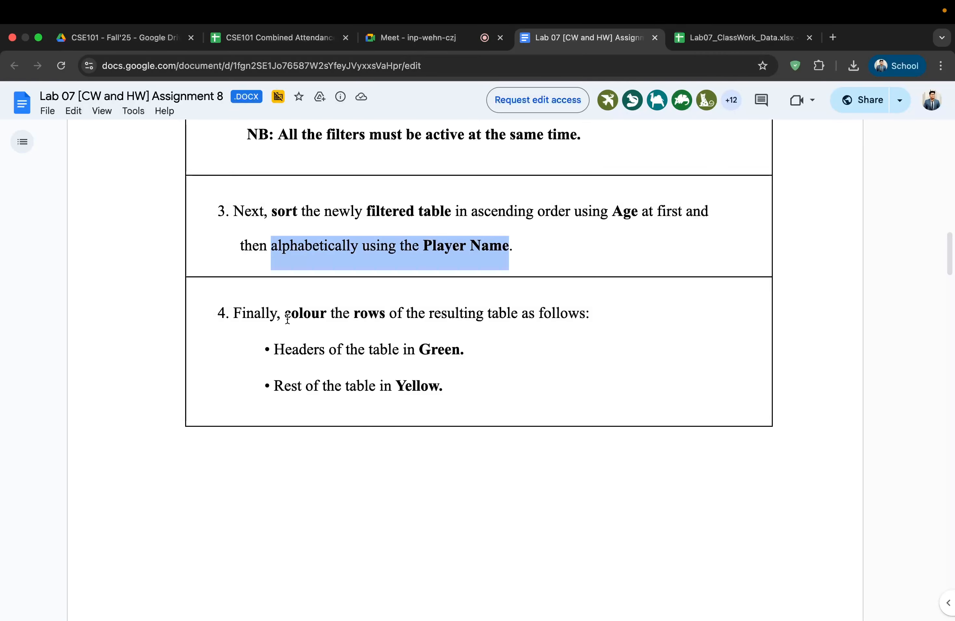
scroll(287, 319, "down", 1)
scroll(287, 319, "up", 1)
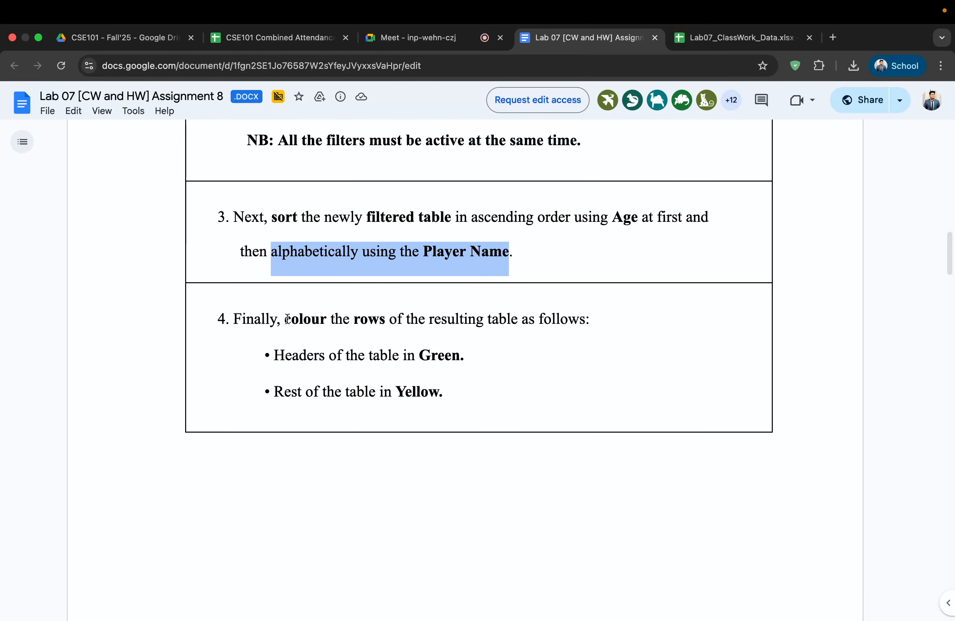
scroll(287, 318, "down", 5)
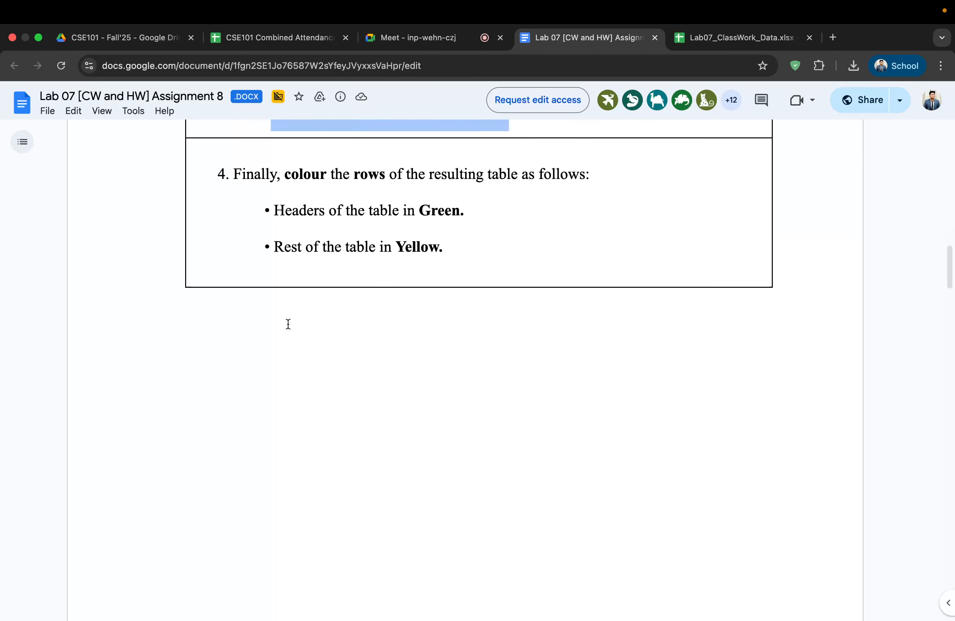
scroll(287, 324, "up", 3)
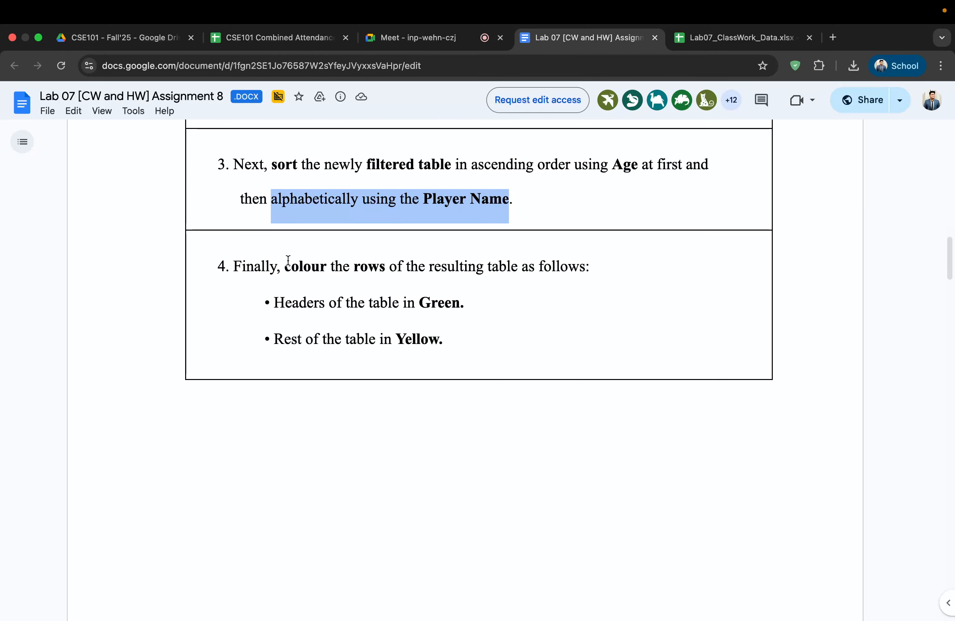
left_click_drag(285, 267, 414, 258)
left_click(276, 303)
left_click_drag(276, 303, 465, 304)
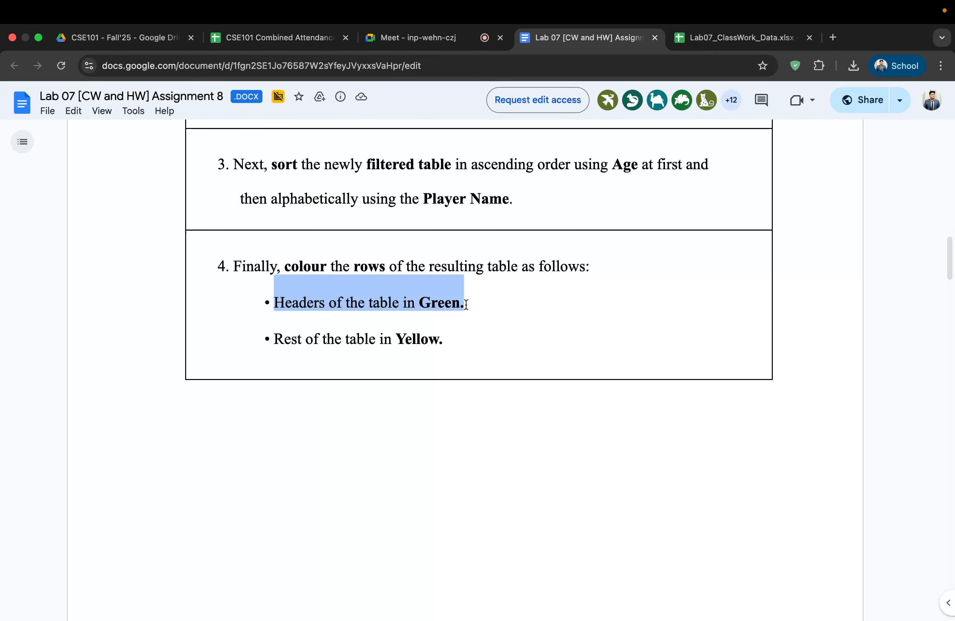
Step: Fill the table's header row in the Excel workbook, from ID to Income, with a light green theme colour
key("ctrl+Left")
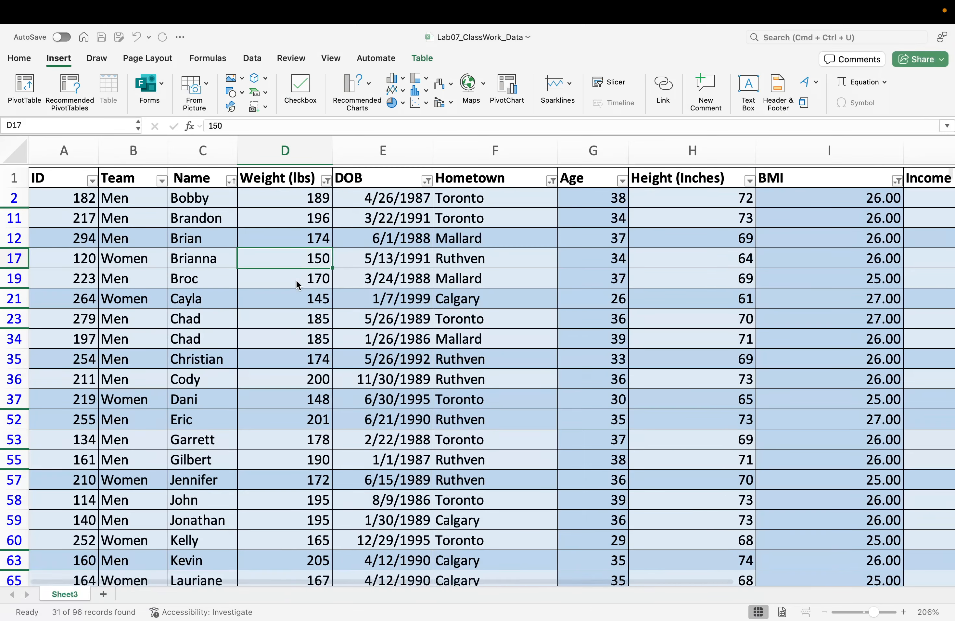
scroll(296, 285, "down", 5)
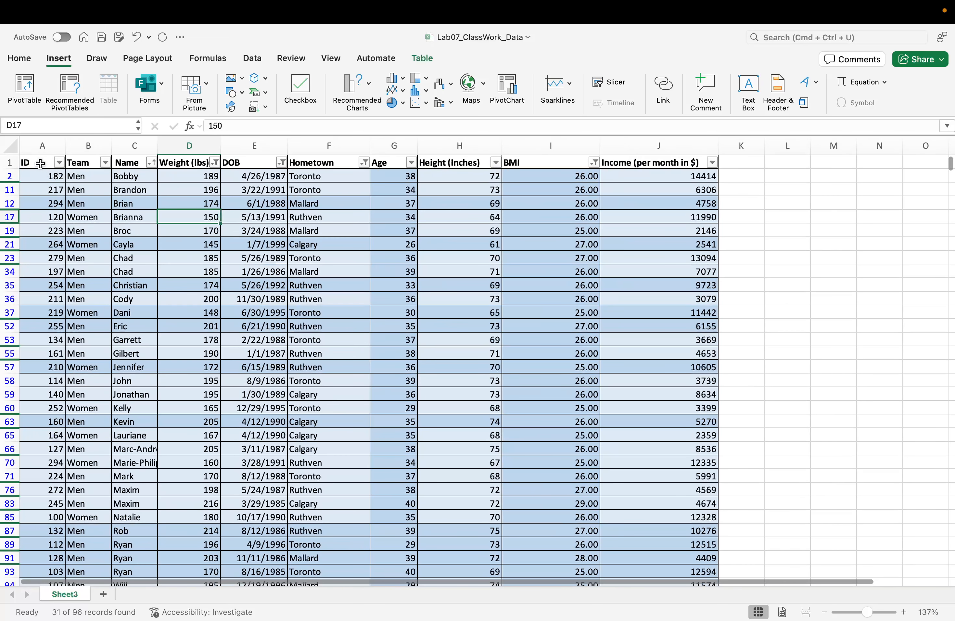
left_click_drag(41, 162, 607, 165)
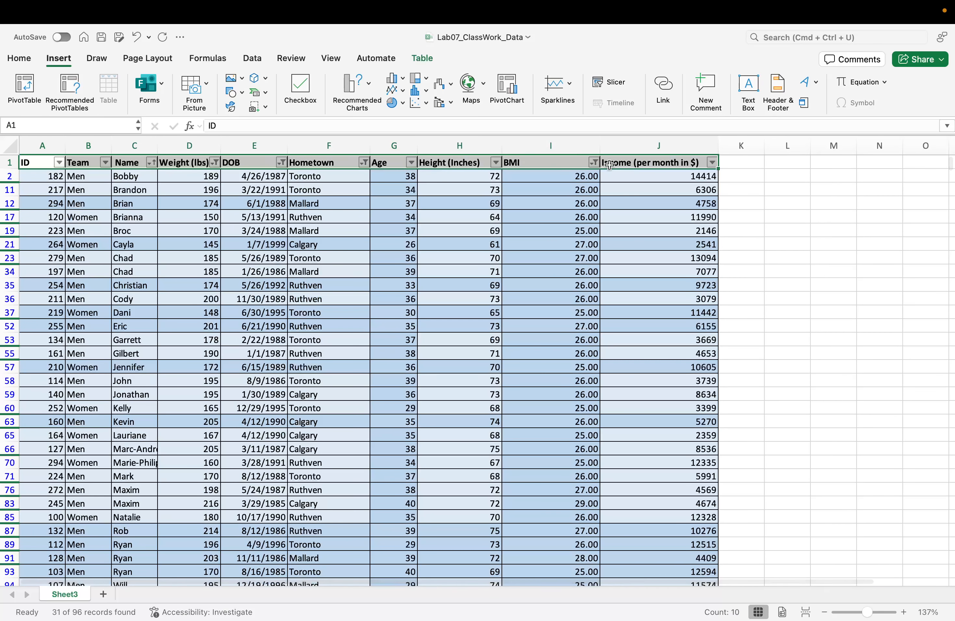
key("ctrl+Right")
key("ctrl+Left")
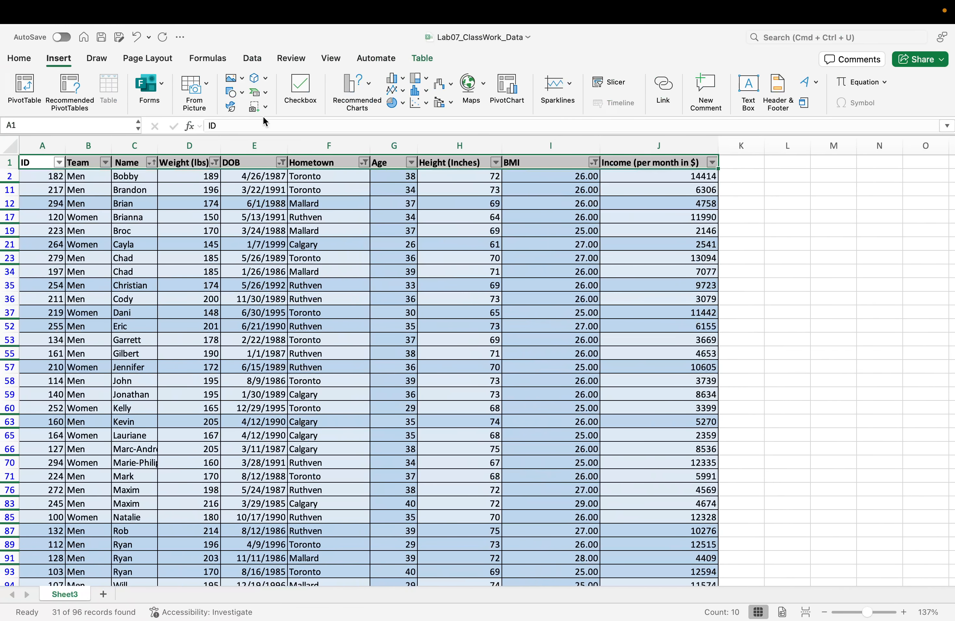
left_click(17, 60)
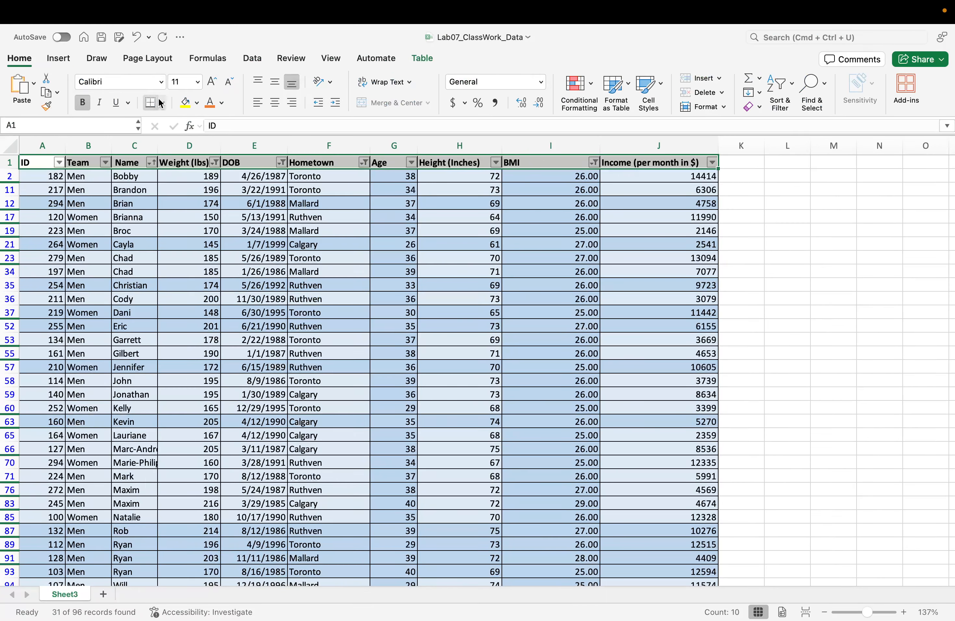
left_click(197, 104)
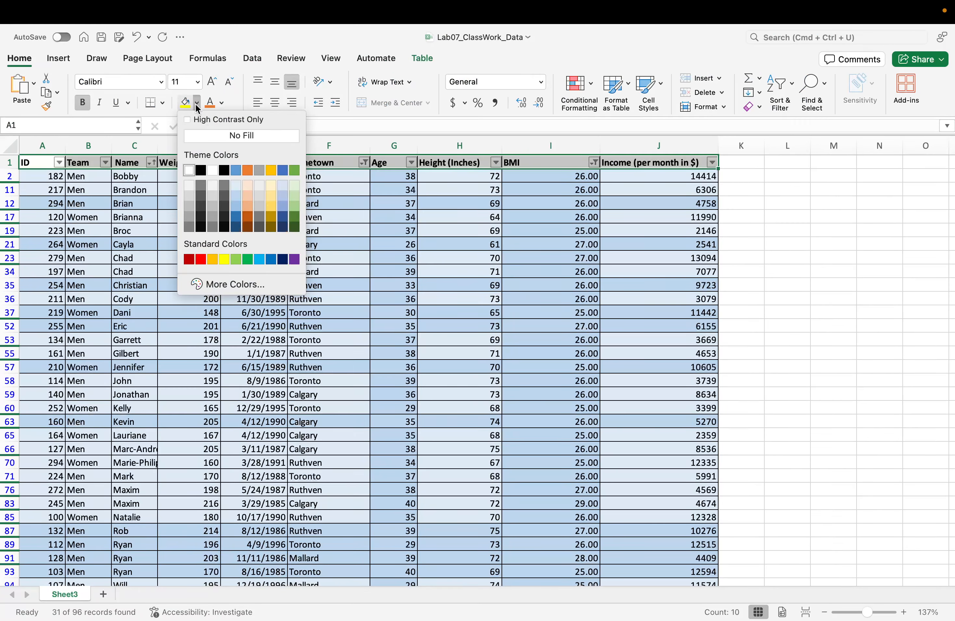
left_click(297, 205)
left_click(300, 217)
Step: Check the colour required for the rest of the table in the assignment document, and select all data rows below the header in Excel
key("ctrl+Right")
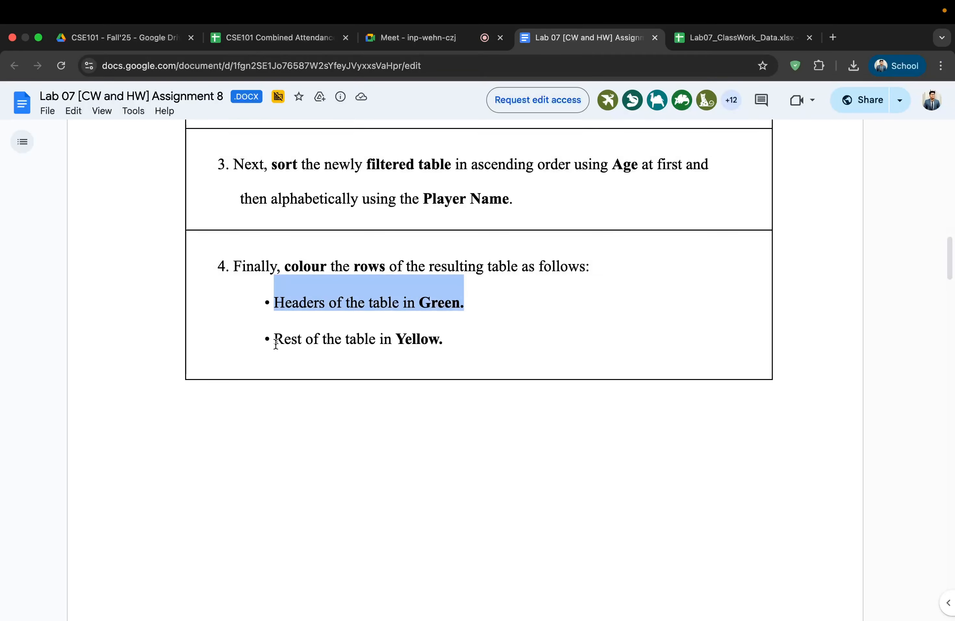
left_click_drag(275, 339, 438, 339)
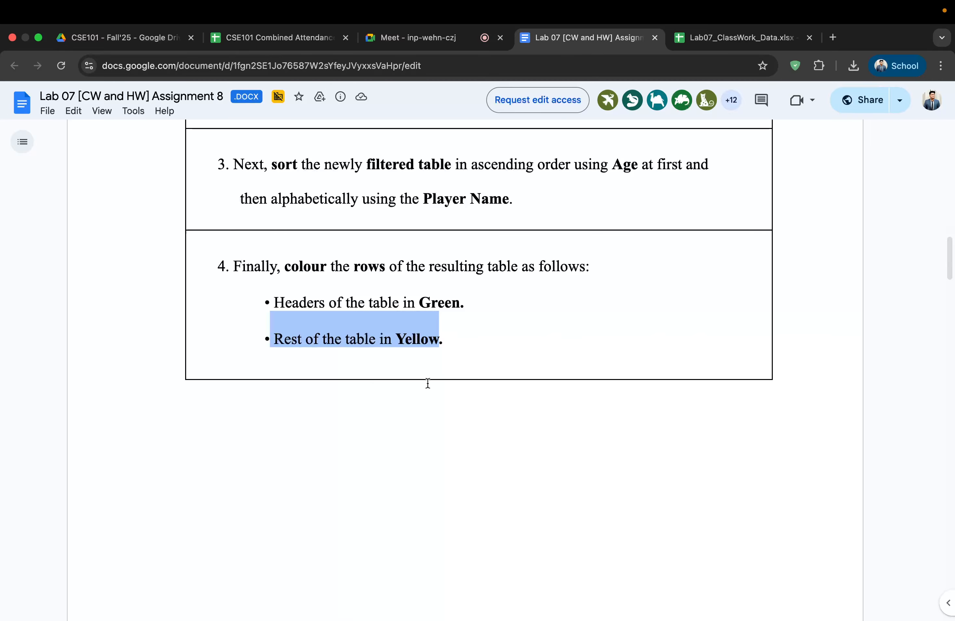
key("ctrl+Left")
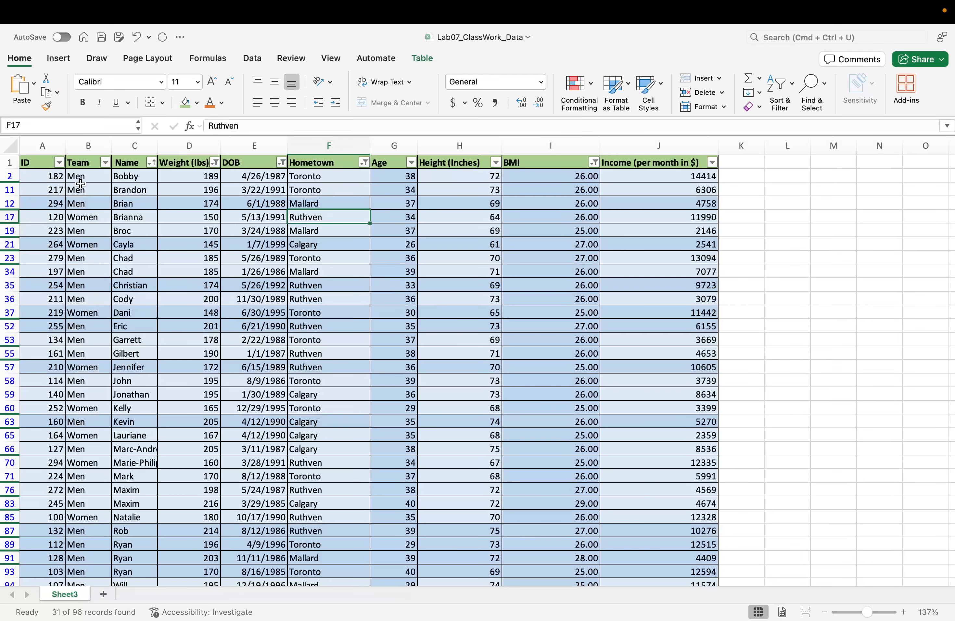
left_click_drag(44, 181, 621, 175)
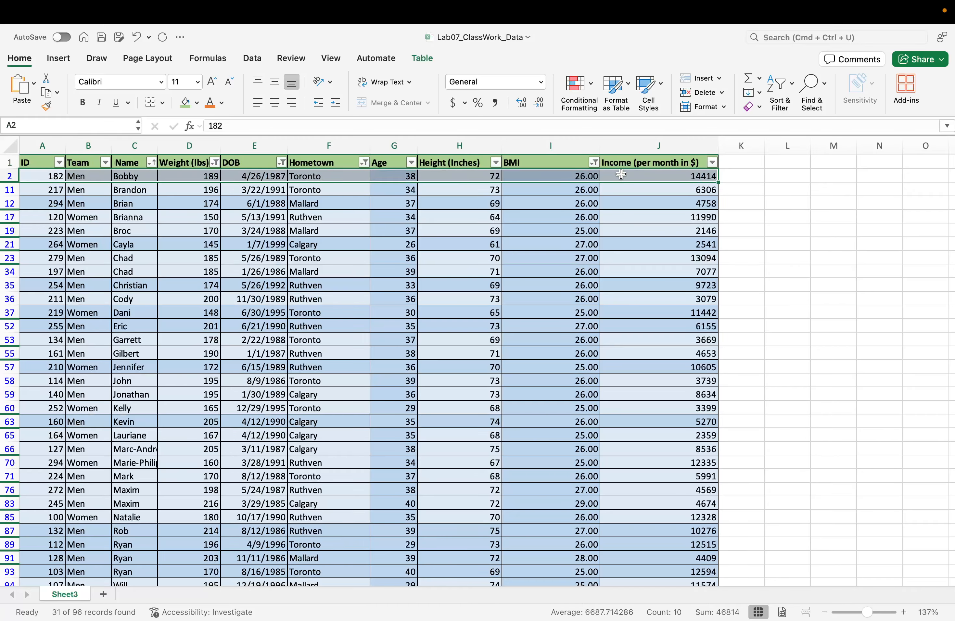
key("super+shift+Down")
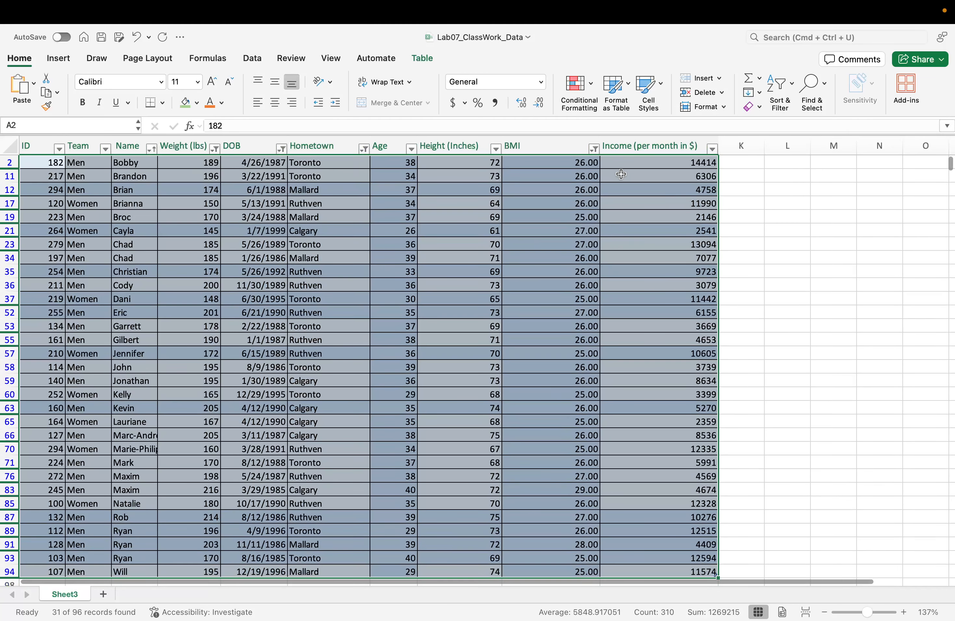
Step: Try a pale yellow font colour on the selected data rows, and undo it
left_click(221, 104)
left_click(299, 199)
left_click(315, 231)
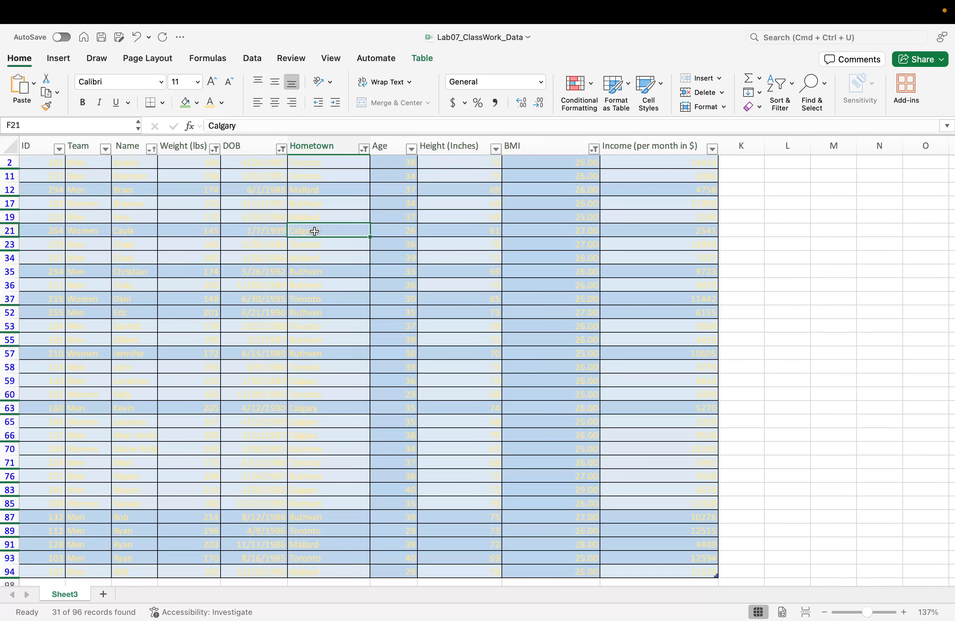
key("super+z")
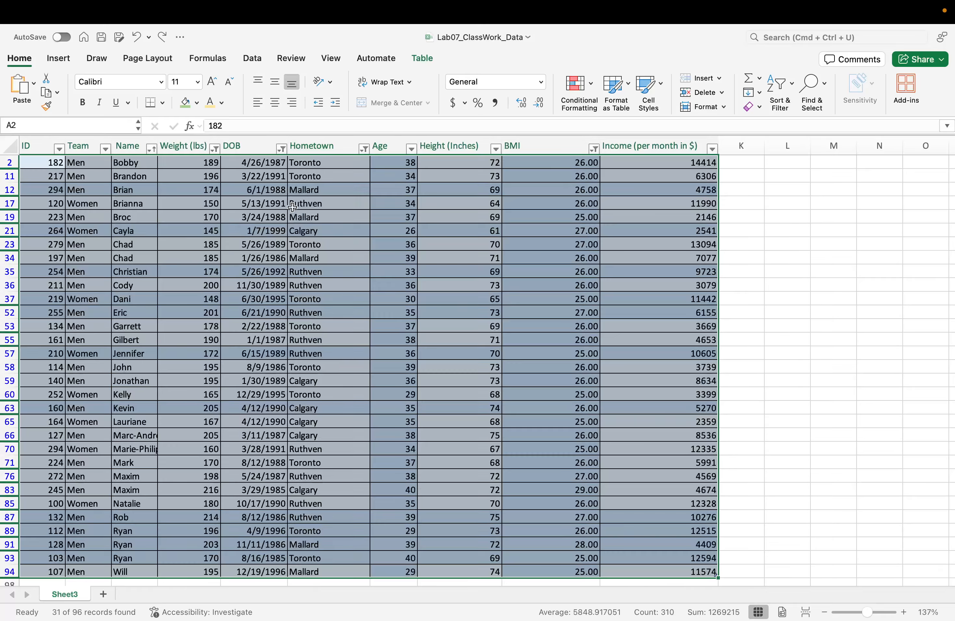
Step: Open the fill colour choices for the selected data rows
left_click(197, 103)
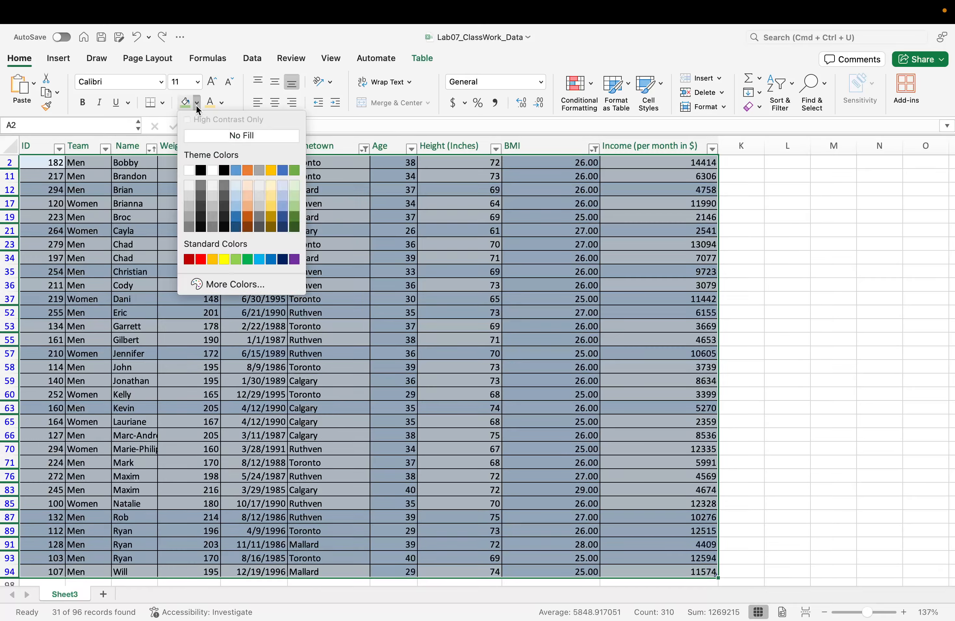
Step: Fill the filtered table's data rows below the header with a light gold-yellow theme colour
left_click(271, 205)
left_click(292, 241)
scroll(292, 239, "up", 1)
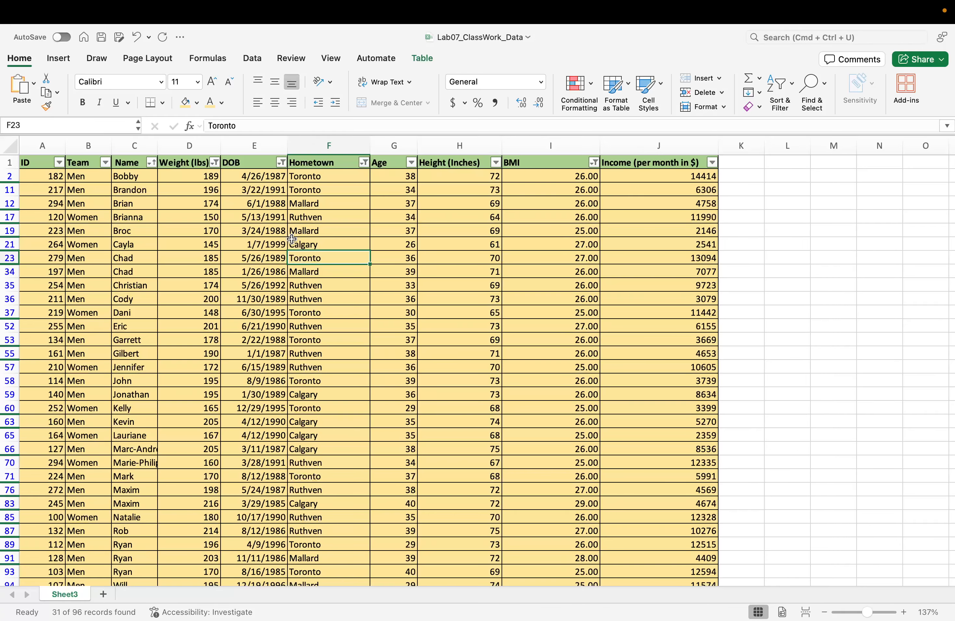
scroll(291, 239, "down", 2)
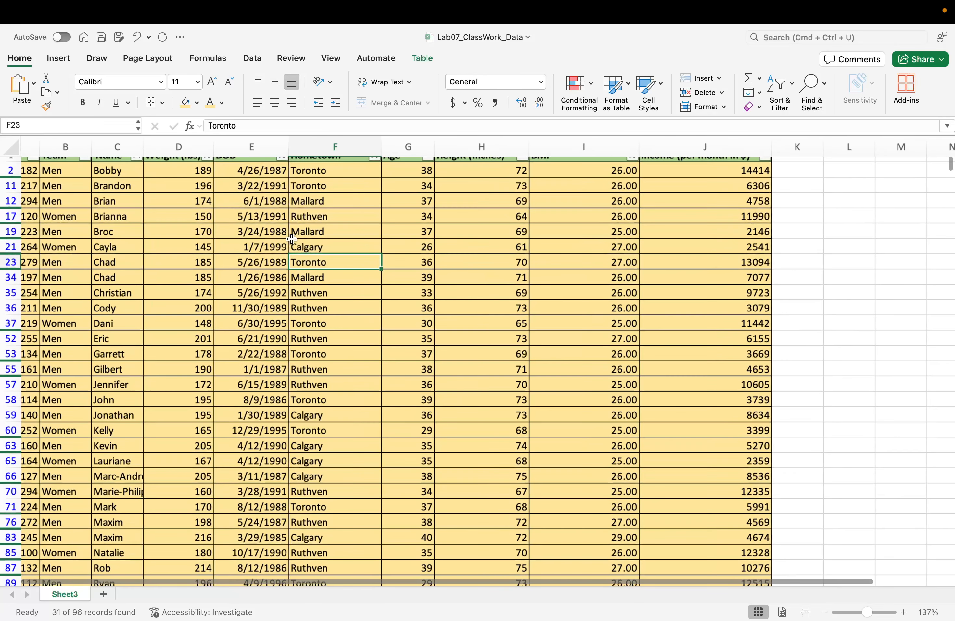
scroll(292, 239, "up", 2)
scroll(292, 239, "up", 4)
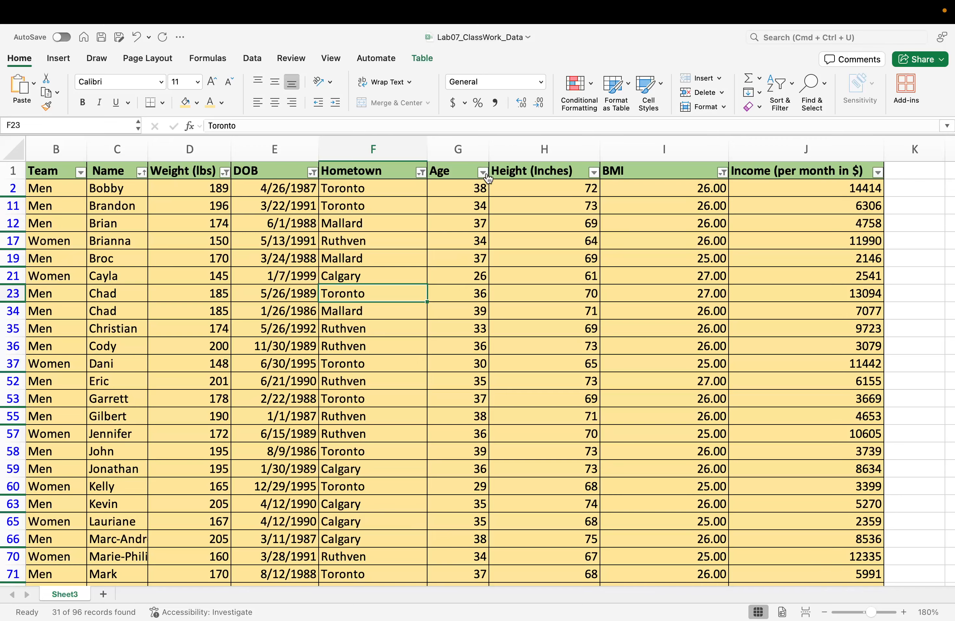
left_click(594, 173)
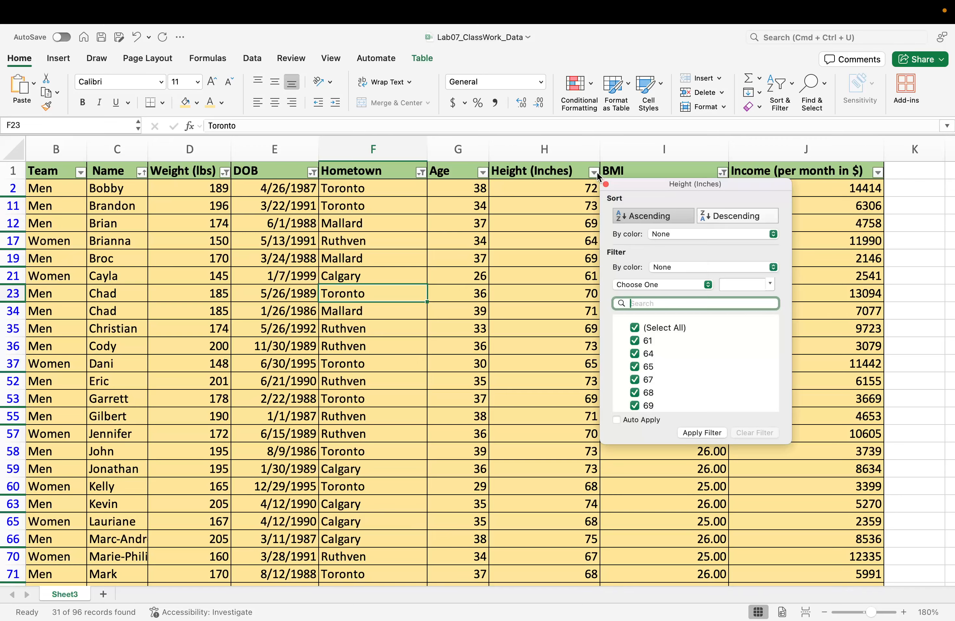
left_click(594, 173)
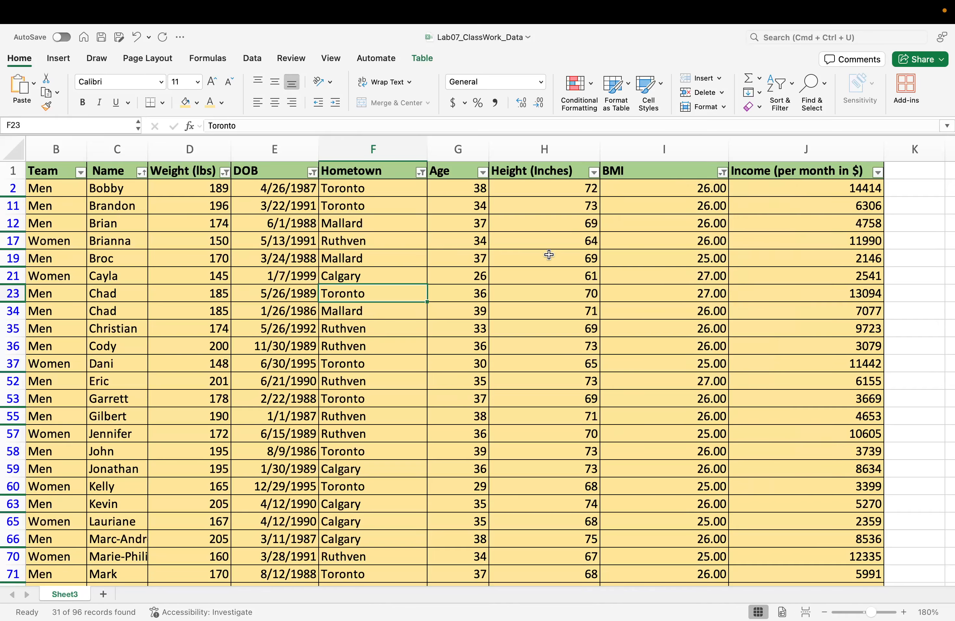
scroll(548, 254, "down", 5)
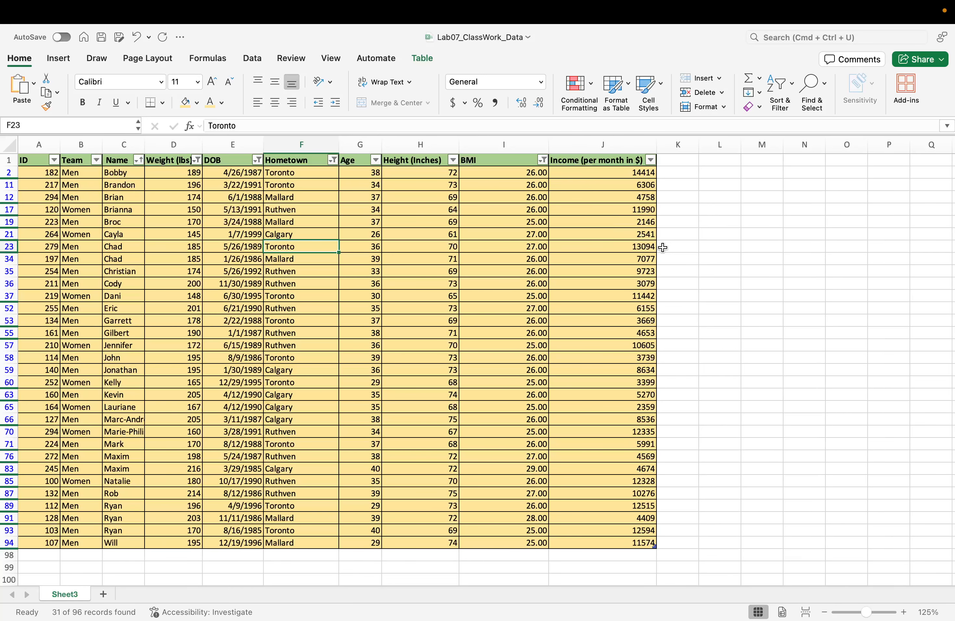
Step: Switch to the Lab 07 assignment document in Chrome and read the instruction about adding and naming the next sheet
key("ctrl+Left")
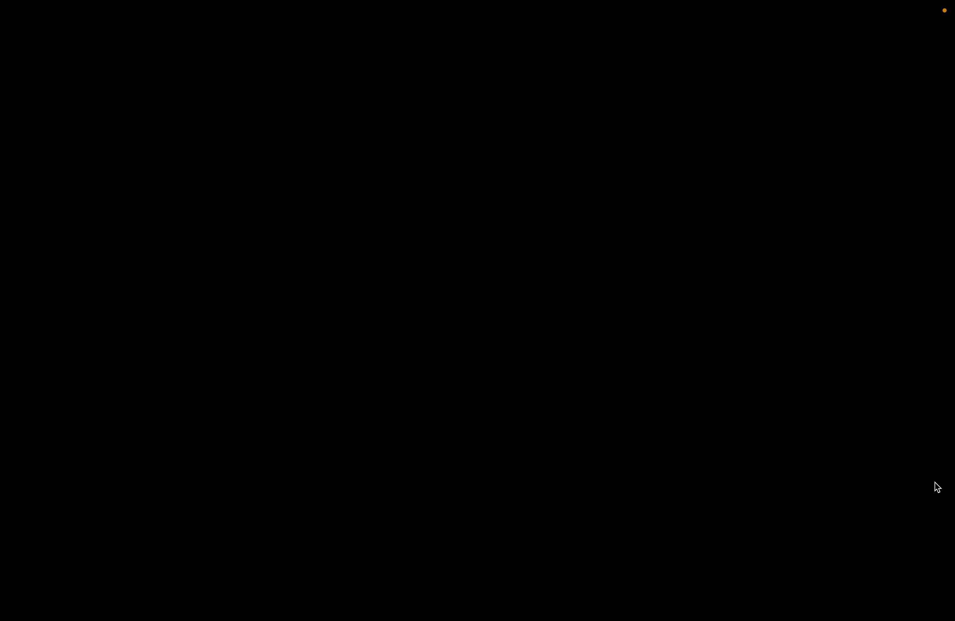
key("ctrl+Right")
key("ctrl+Right")
key("ctrl+Left")
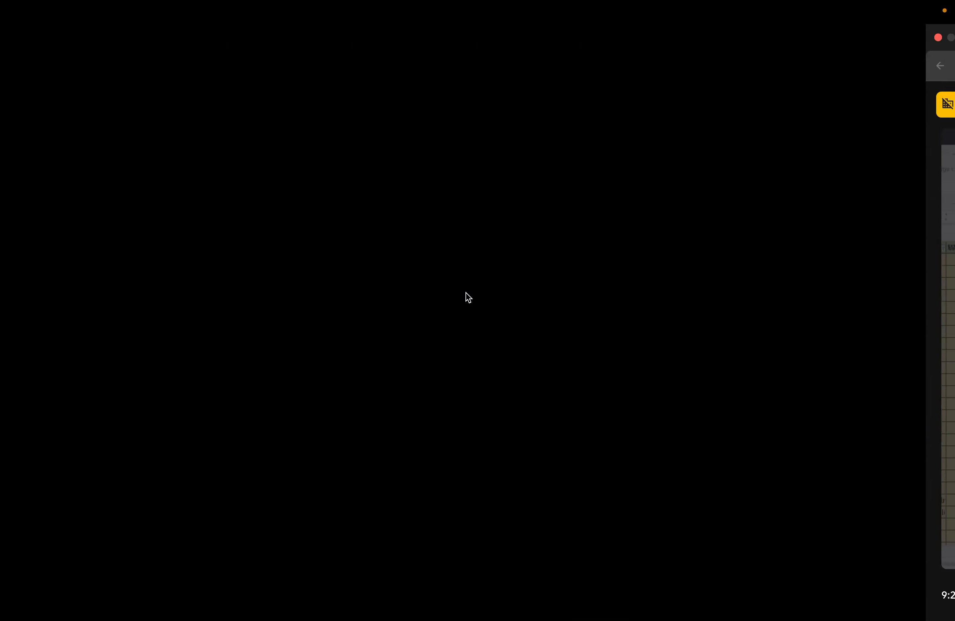
key("ctrl+Right")
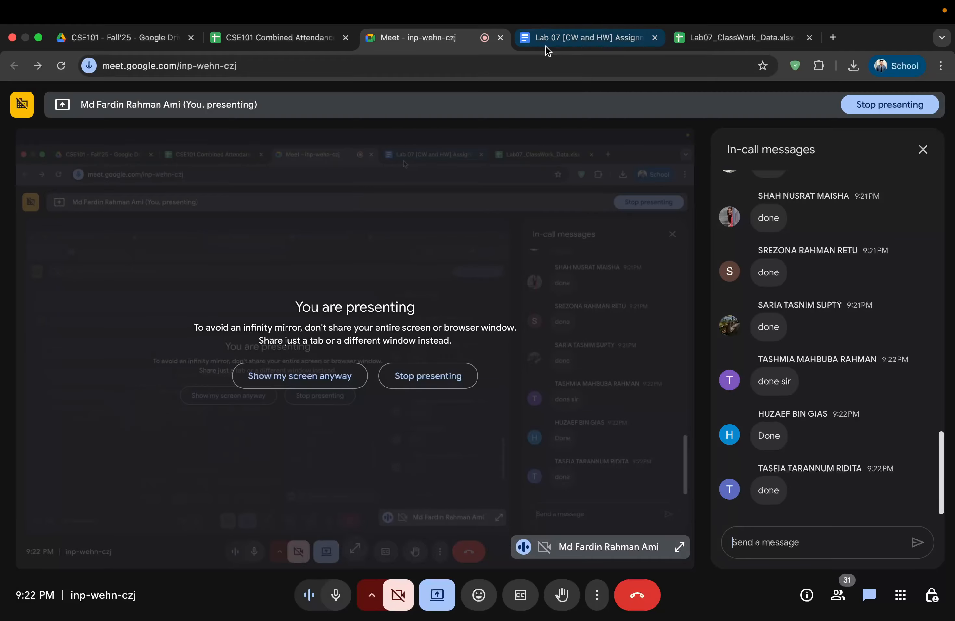
left_click(545, 40)
scroll(461, 299, "down", 10)
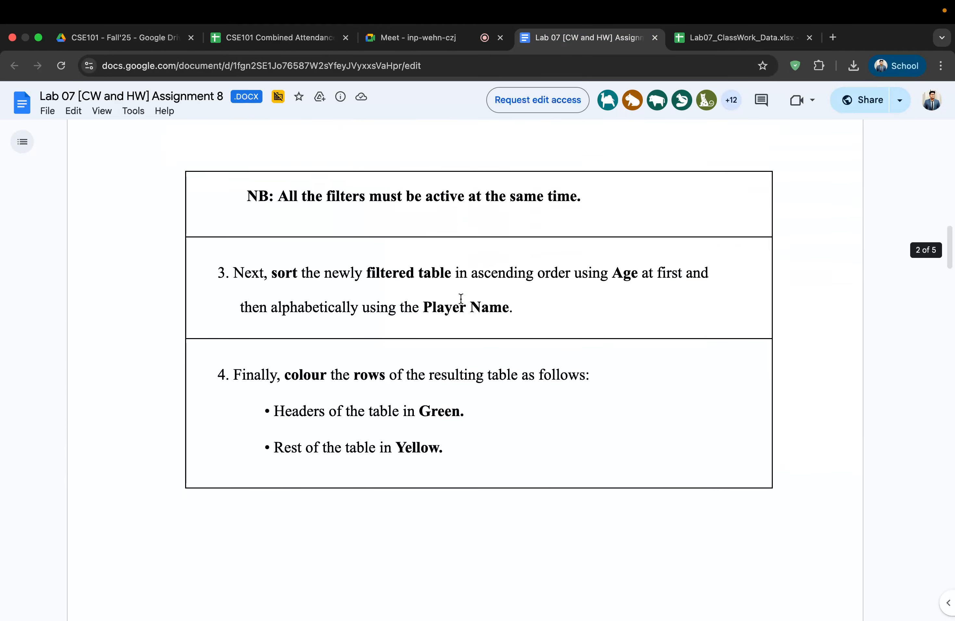
scroll(460, 299, "down", 10)
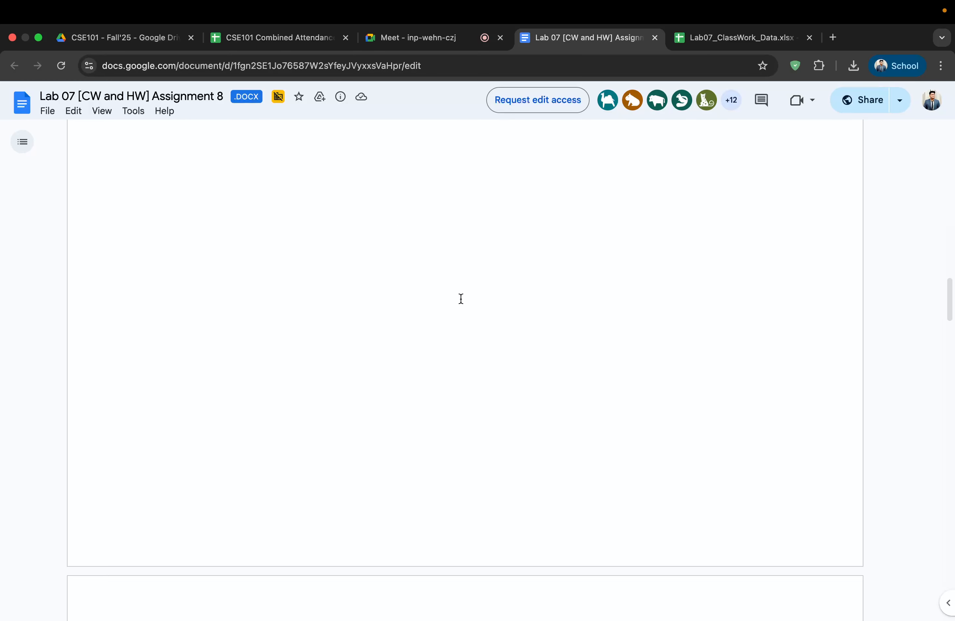
scroll(460, 298, "up", 2)
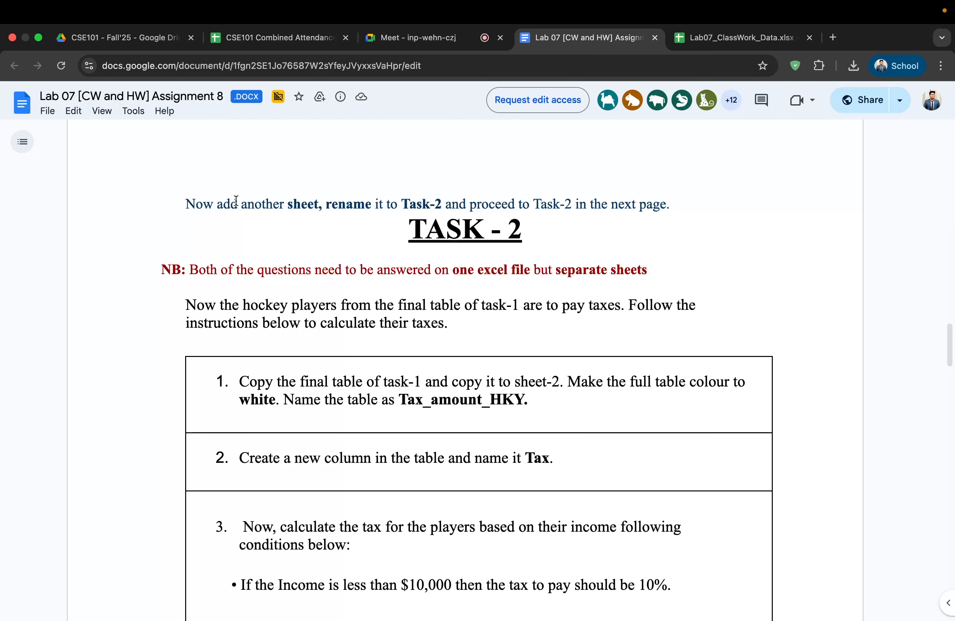
left_click_drag(247, 204, 368, 204)
left_click(357, 209)
left_click_drag(402, 202, 442, 202)
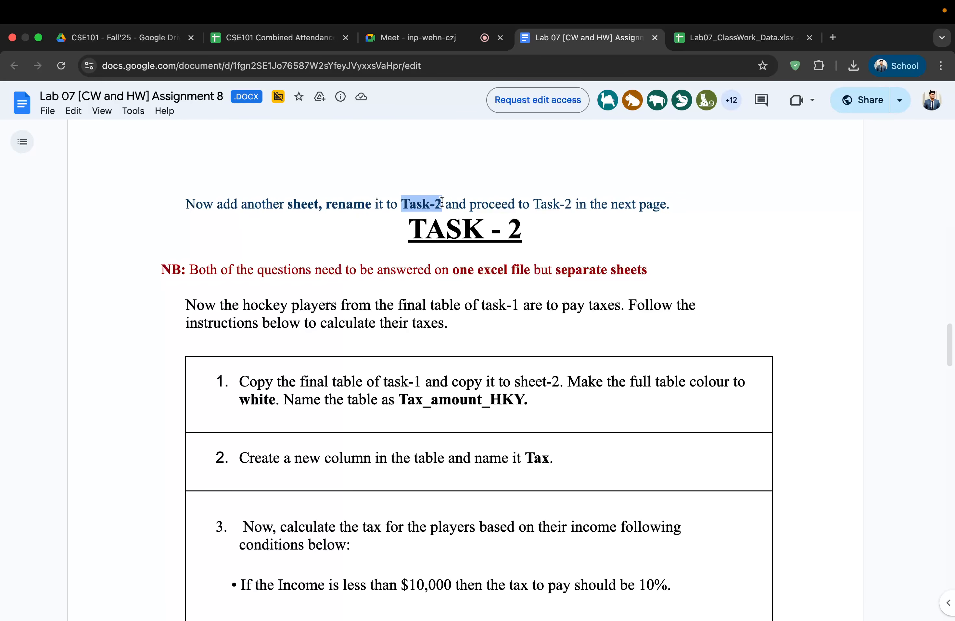
Step: Return to the Excel workbook and add a new sheet named Task-2
key("ctrl+Left")
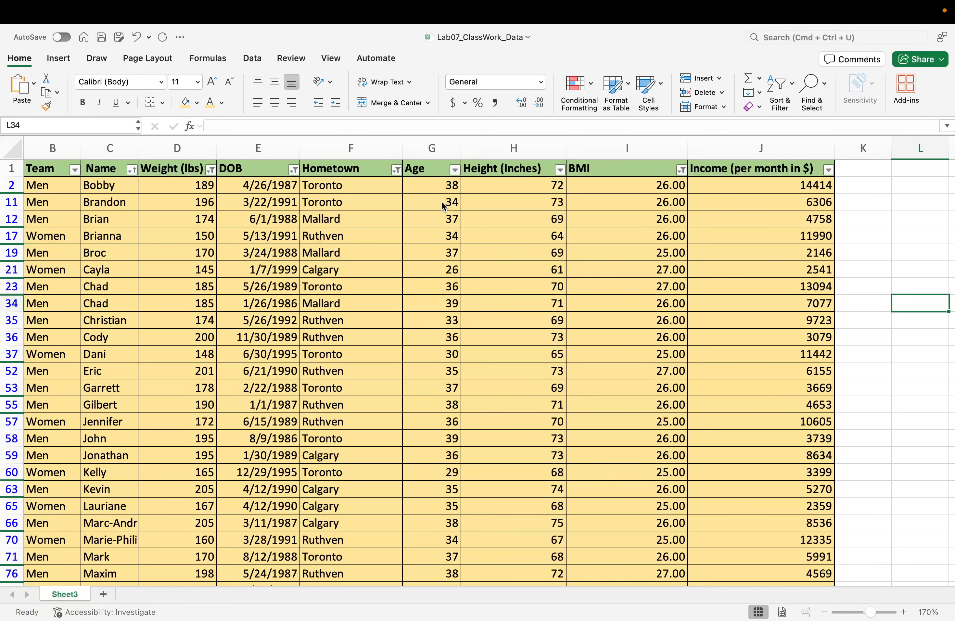
scroll(443, 204, "down", 5)
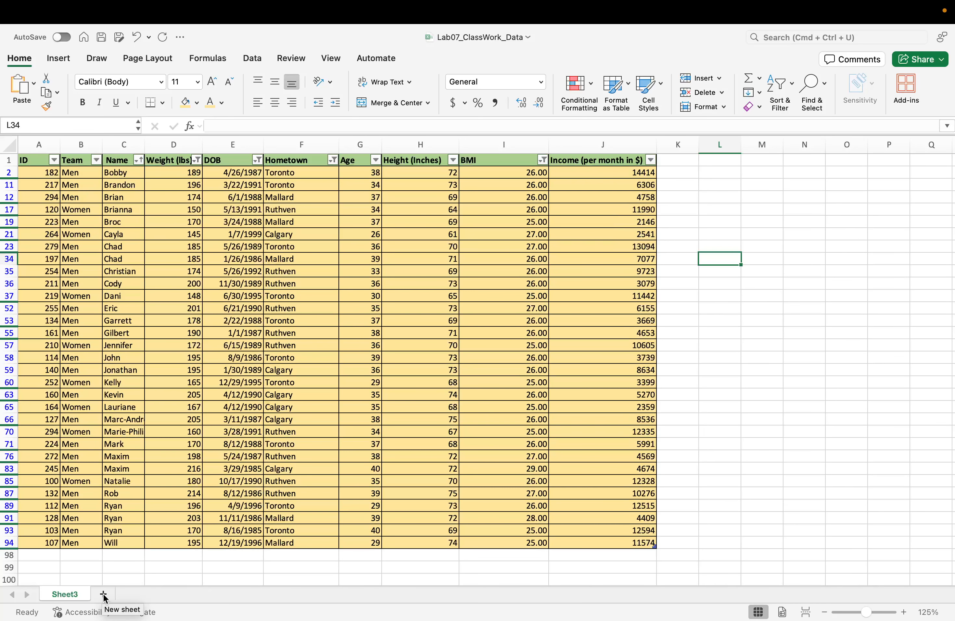
left_click(103, 594)
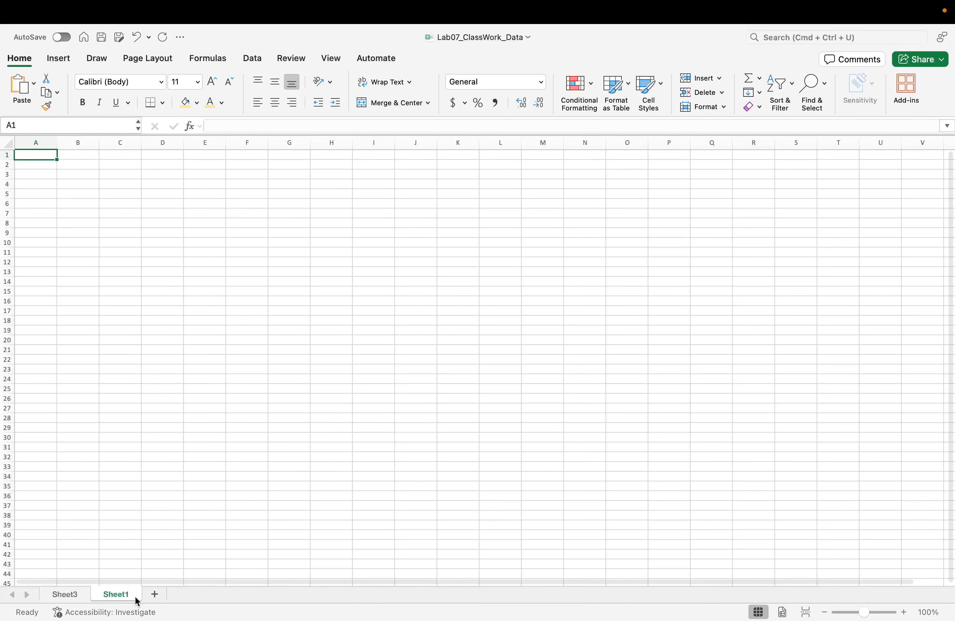
double_click(119, 594)
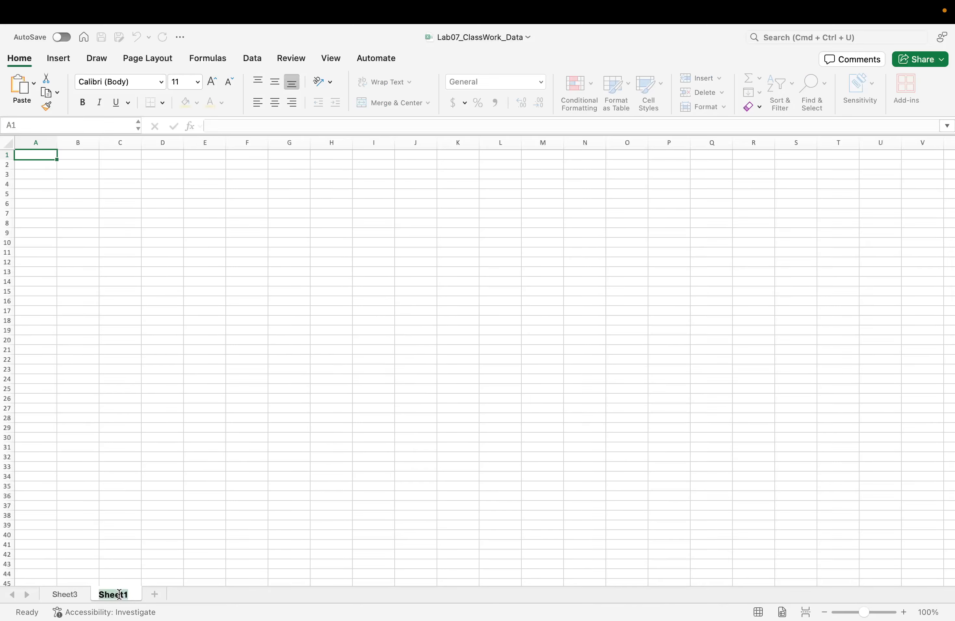
type("Task 8")
key("Return")
Step: Switch back to the assignment document in Chrome and read the Task-2 note and its first instruction about copying the table
key("ctrl+Right")
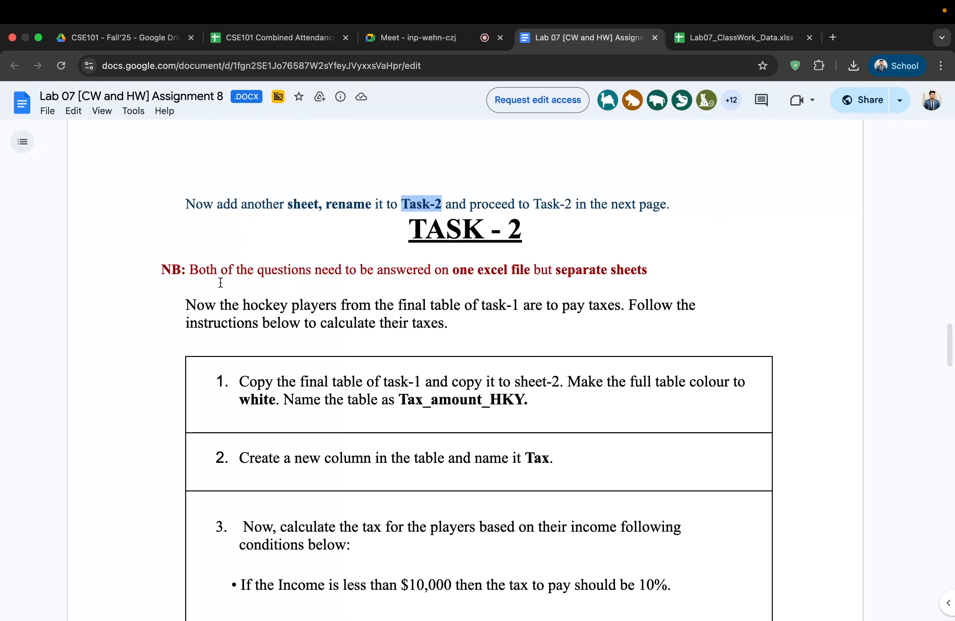
scroll(250, 279, "down", 1)
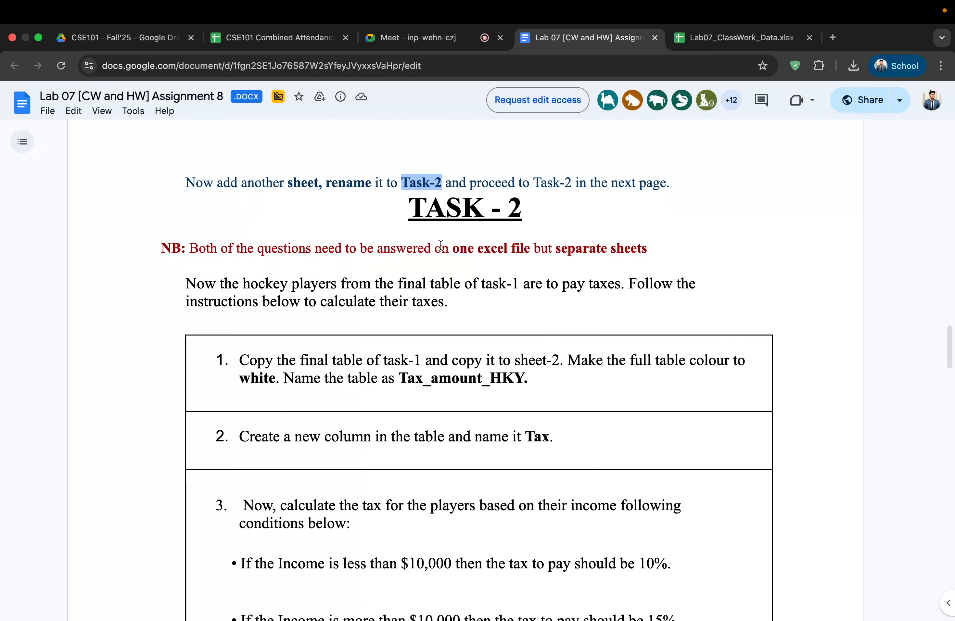
left_click_drag(441, 245, 533, 248)
left_click(459, 45)
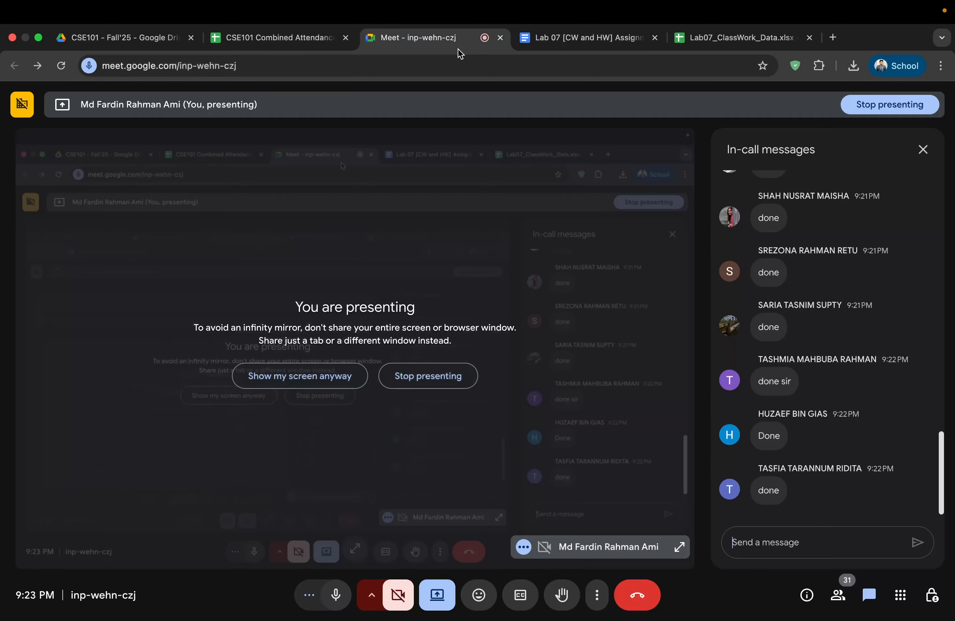
left_click(569, 37)
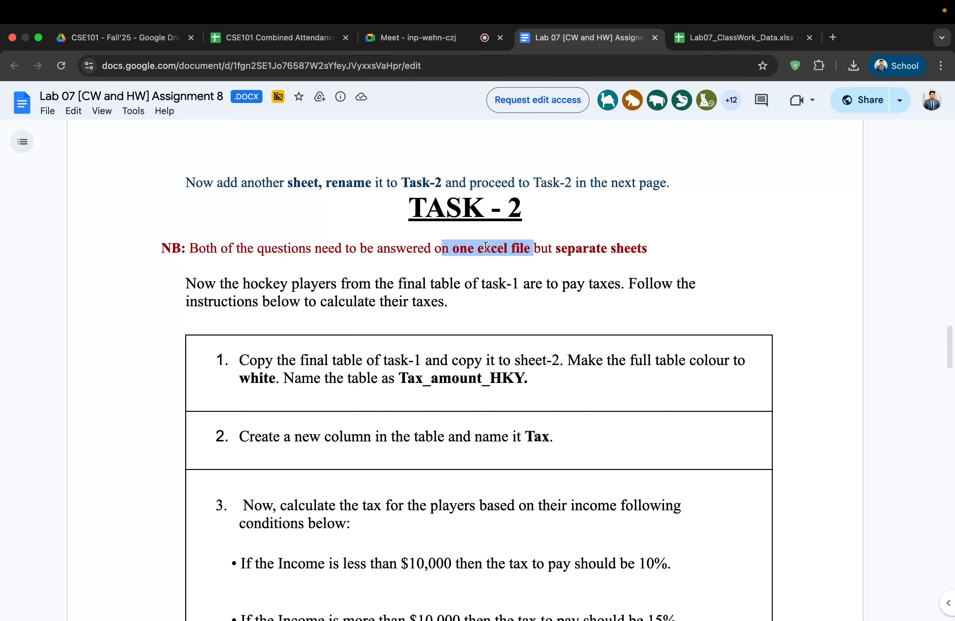
key("ctrl+Left")
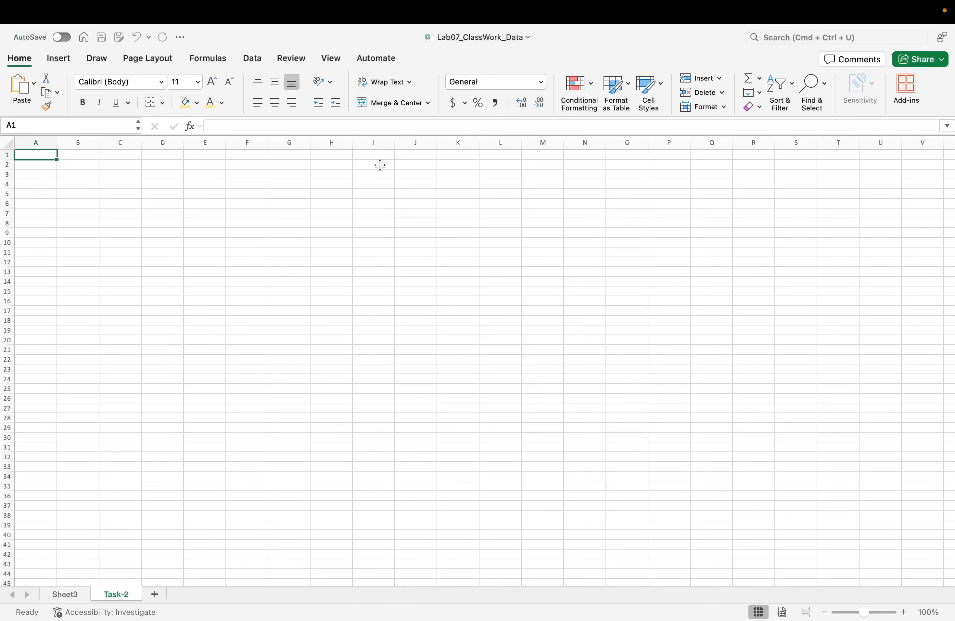
key("ctrl+Right")
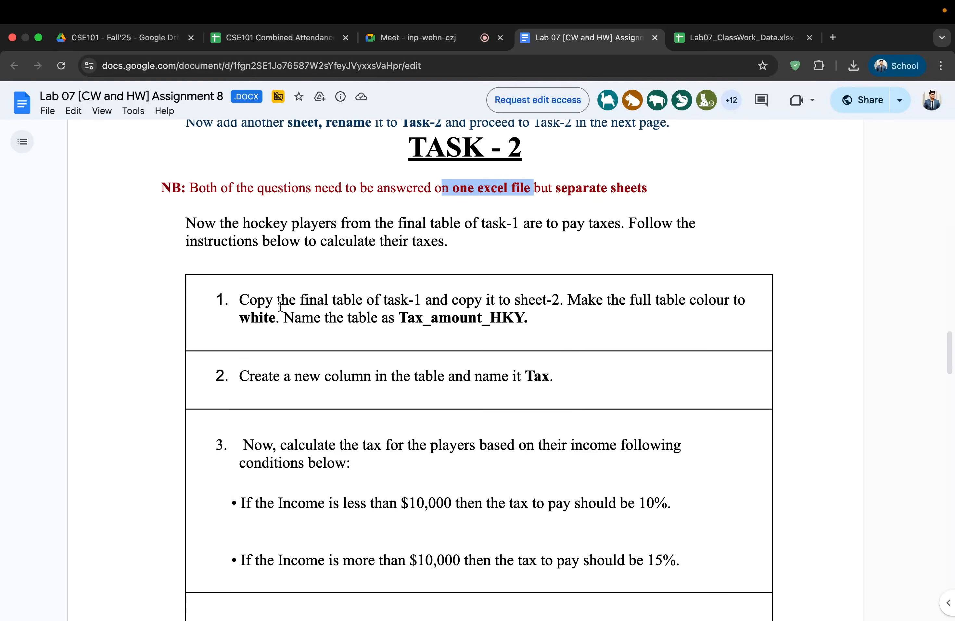
scroll(281, 307, "down", 1)
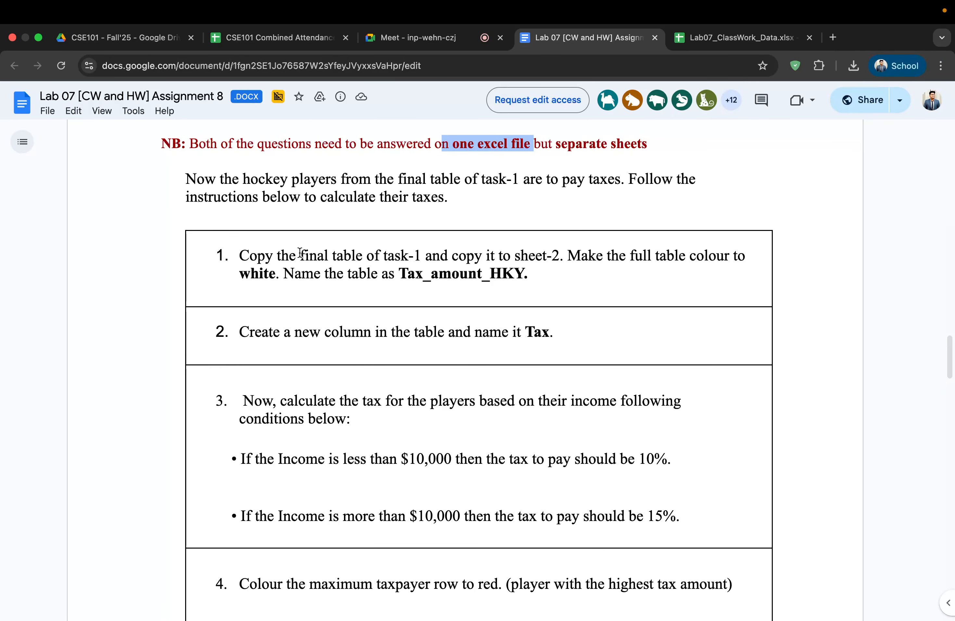
left_click_drag(301, 254, 581, 253)
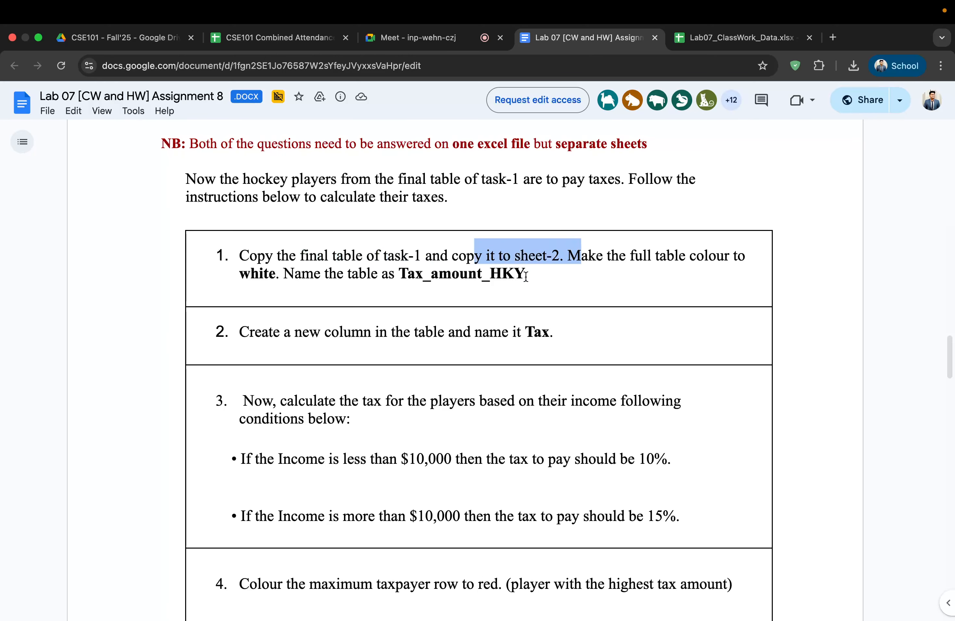
Step: In Excel, copy the filtered table with its headers from Sheet3 and paste it into the Task-2 sheet at A1
key("ctrl+Left")
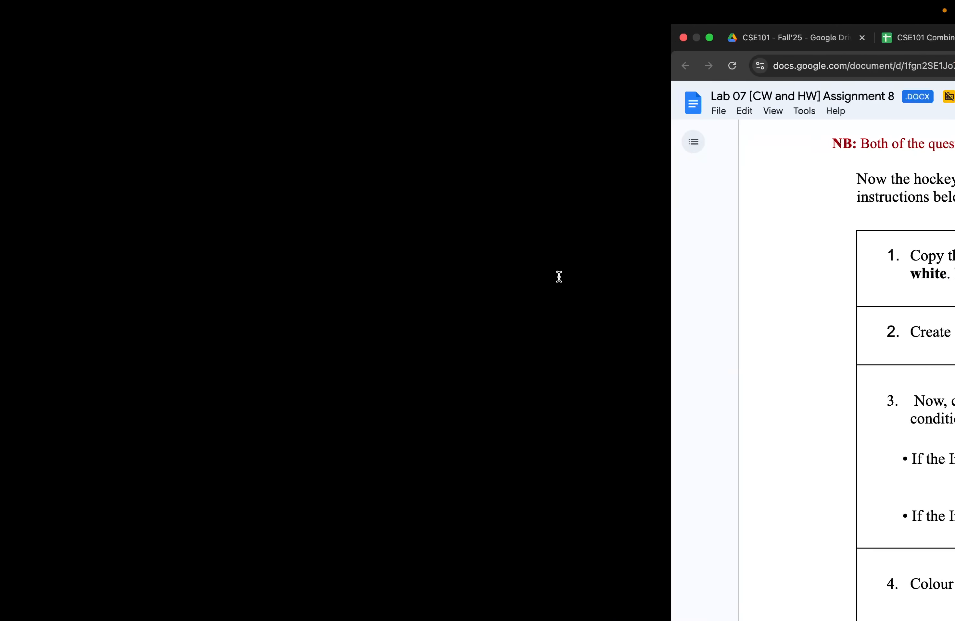
left_click(67, 597)
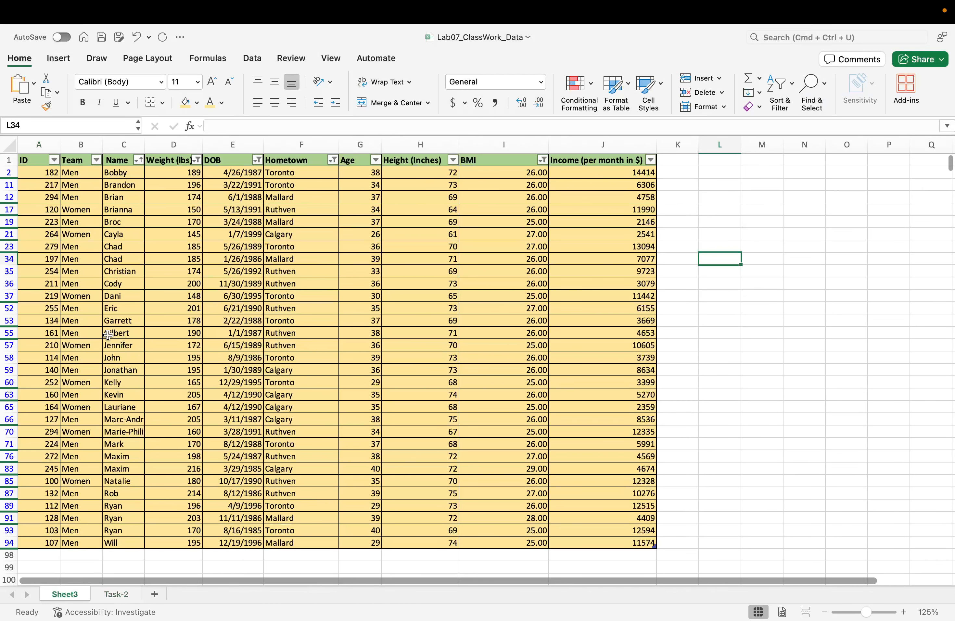
left_click_drag(40, 163, 580, 544)
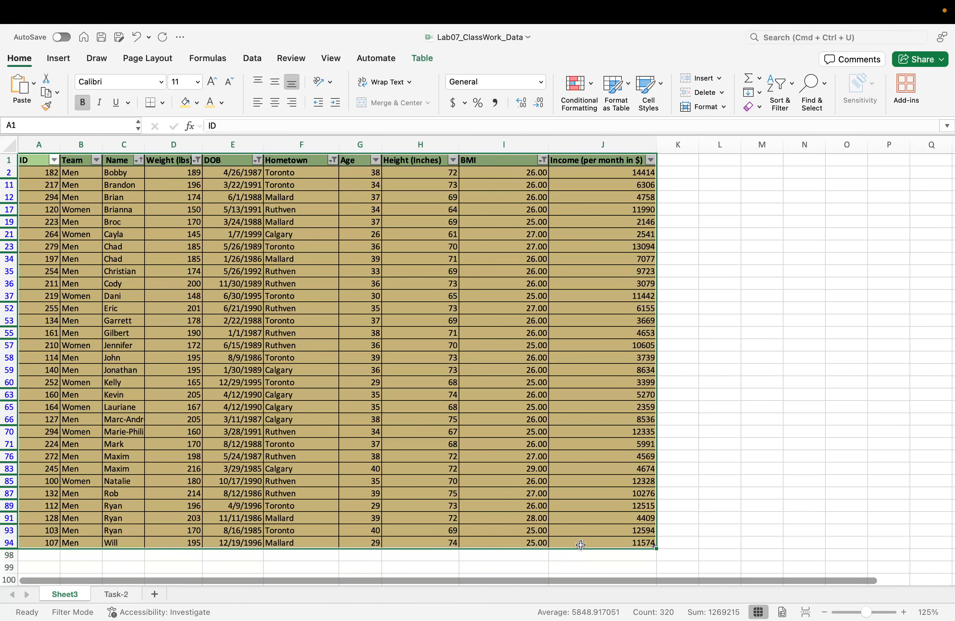
key("super+c")
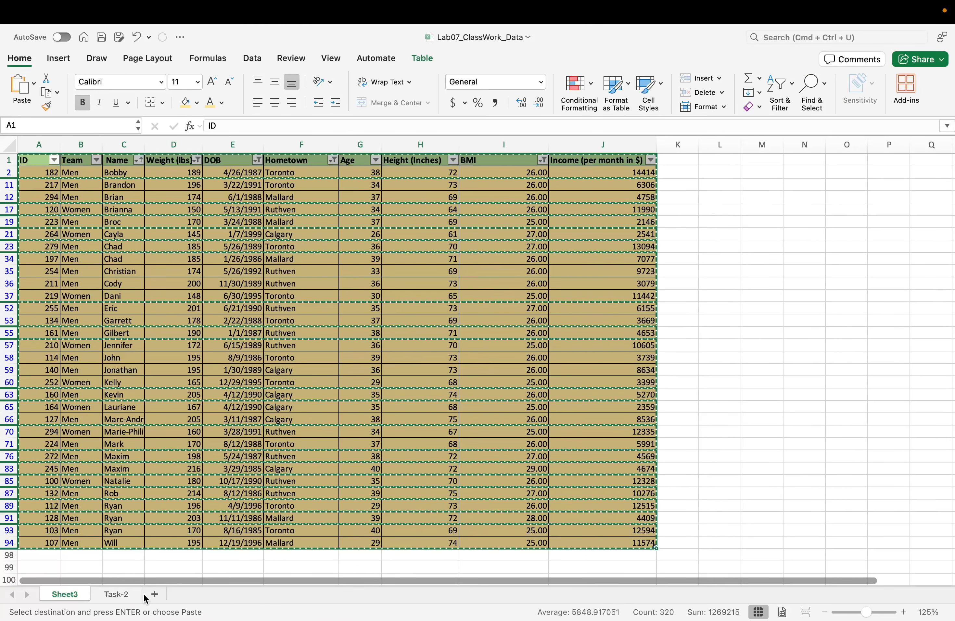
left_click(121, 595)
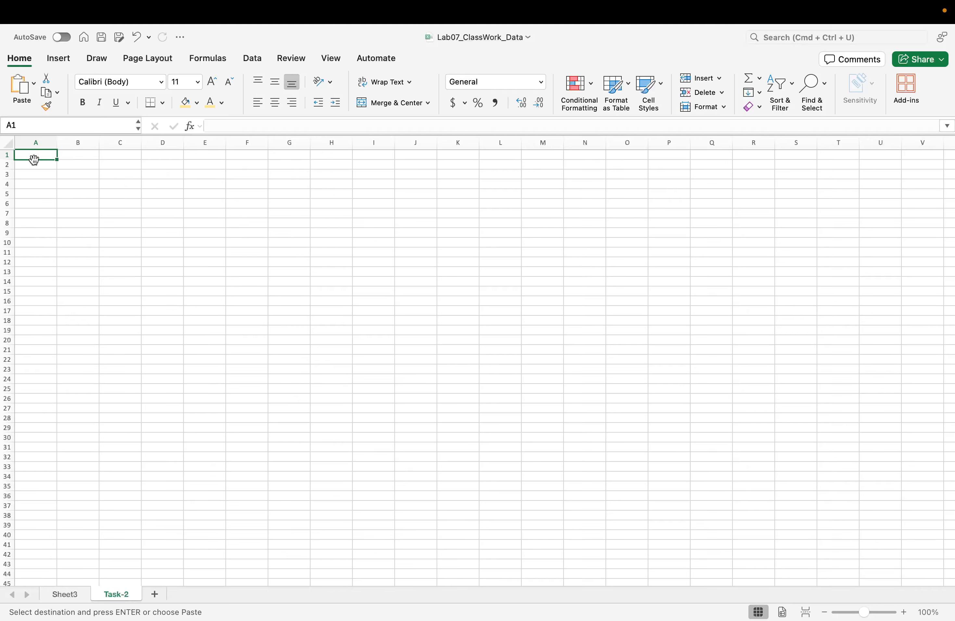
right_click(34, 161)
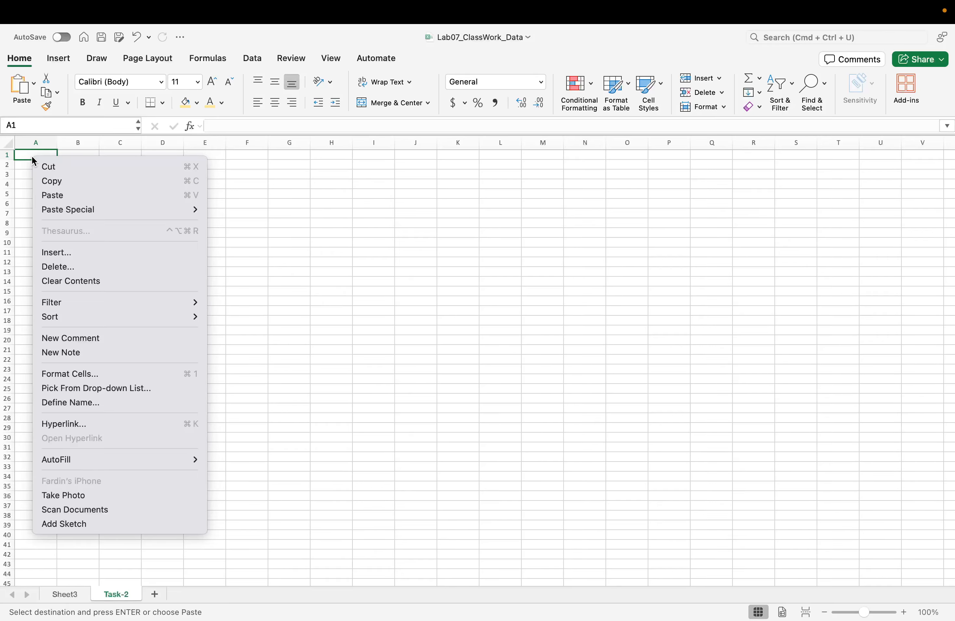
left_click(47, 193)
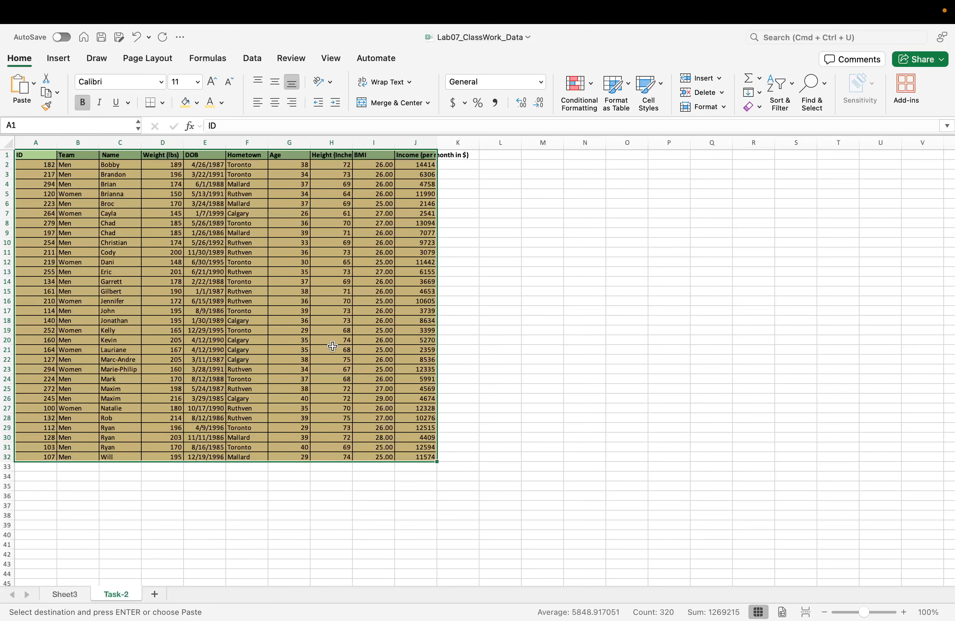
Step: Widen the Income (per month in $) column on the Task-2 sheet to fit its contents
scroll(332, 346, "up", 2)
scroll(470, 252, "up", 1)
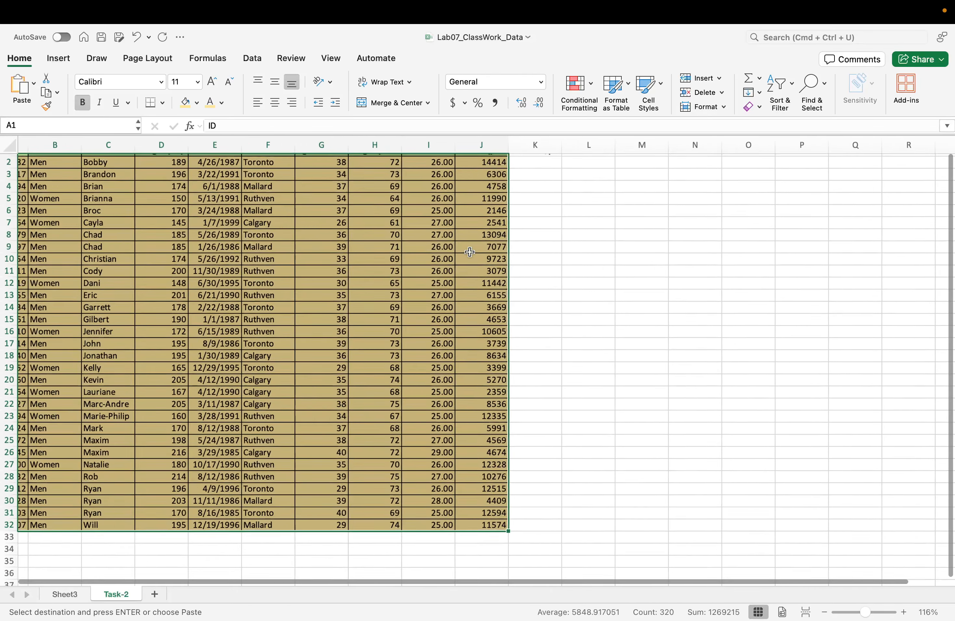
scroll(470, 252, "up", 2)
left_click(691, 240)
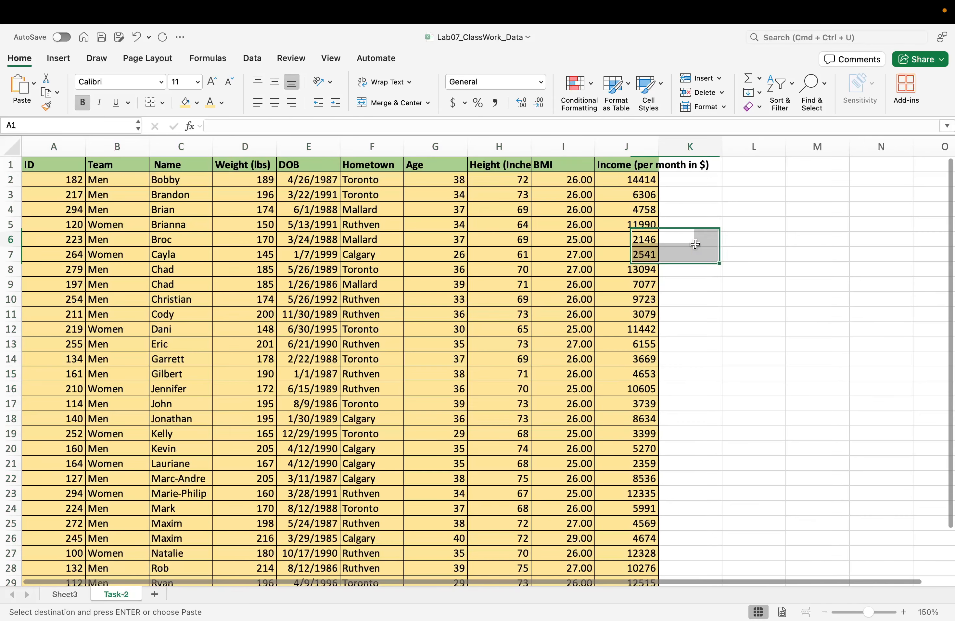
double_click(659, 149)
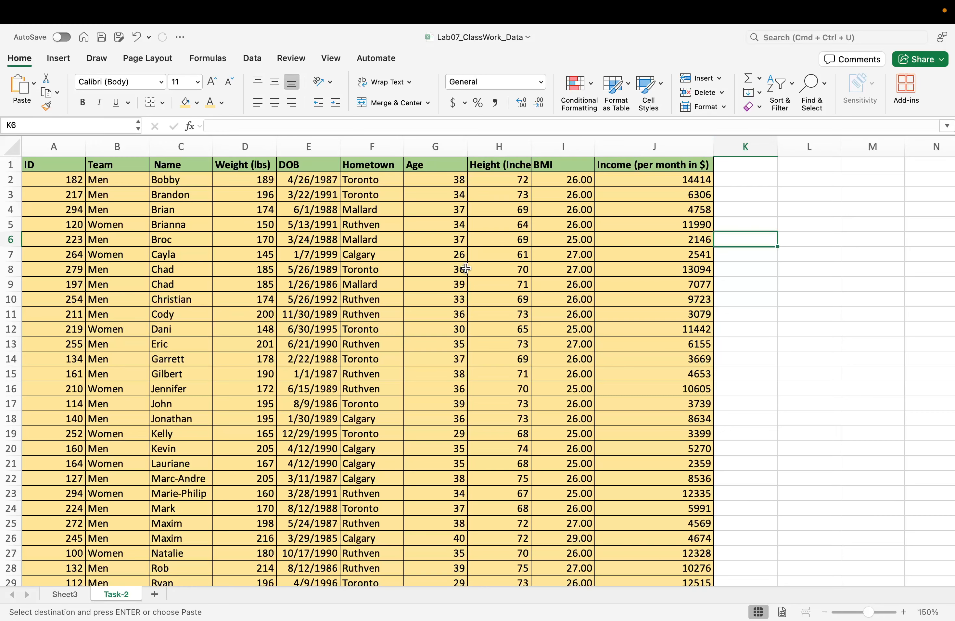
scroll(466, 269, "down", 3)
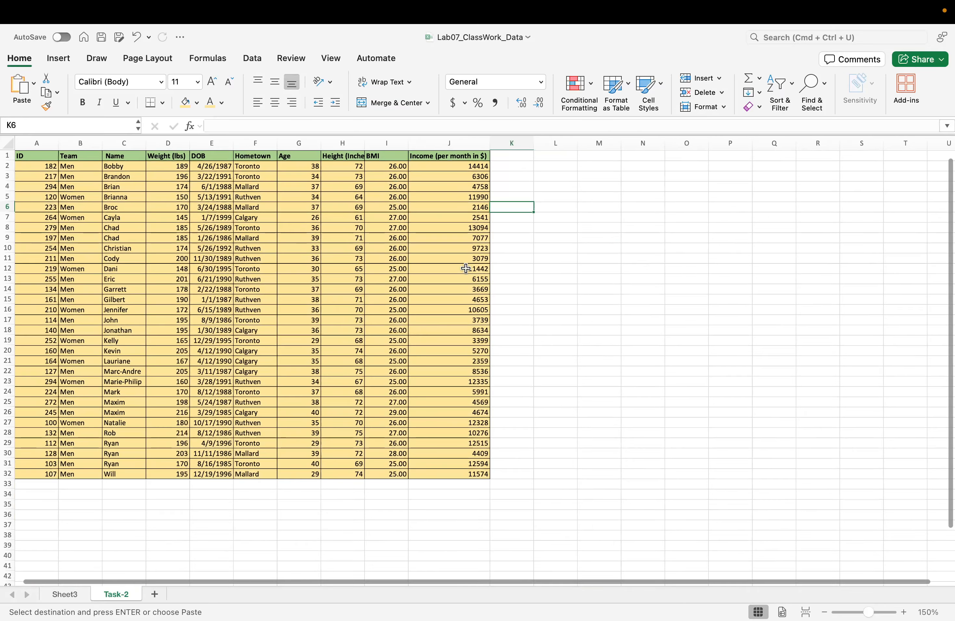
scroll(466, 269, "down", 1)
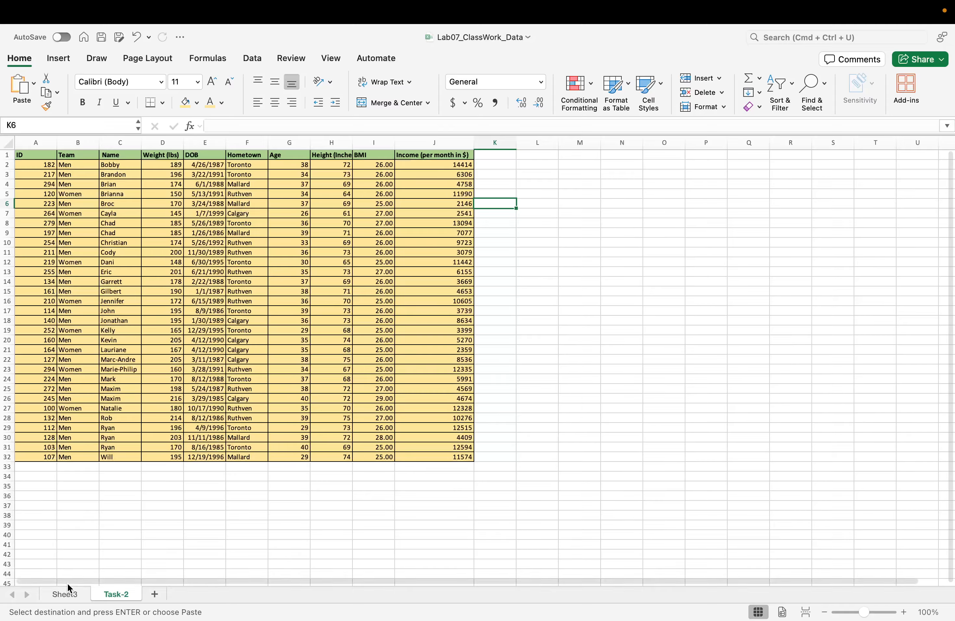
left_click(67, 594)
left_click(115, 594)
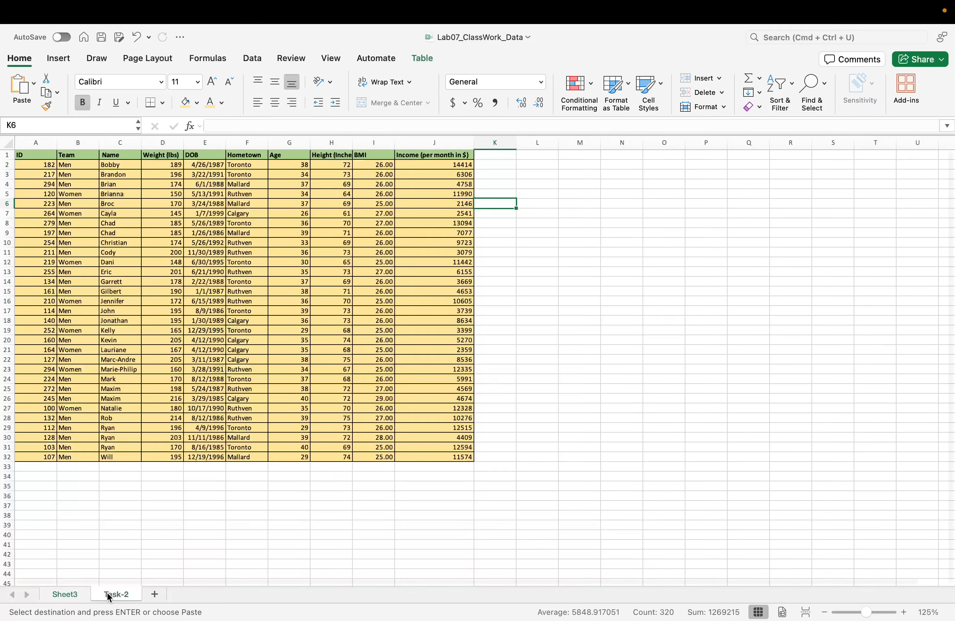
scroll(212, 465, "up", 4)
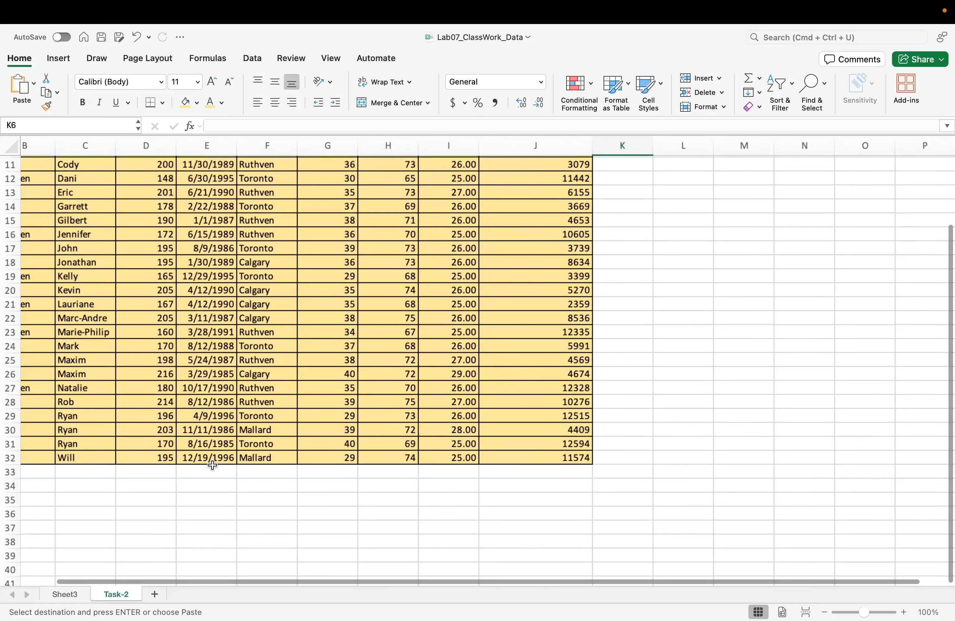
scroll(212, 465, "up", 5)
Step: Switch to the assignment document in Chrome and read the part of instruction 1 about the full table's colour
key("ctrl+Right")
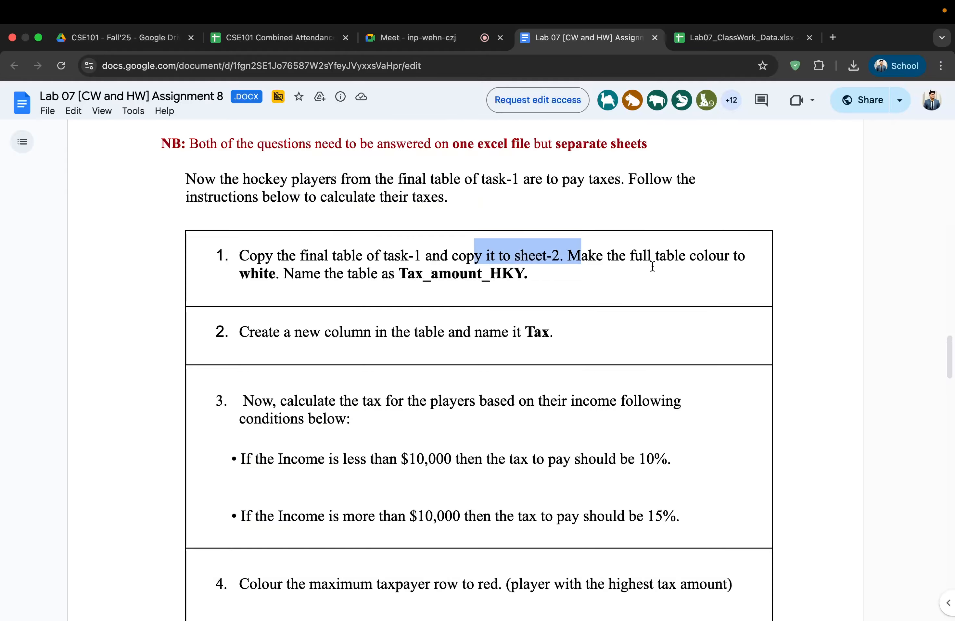
left_click(628, 257)
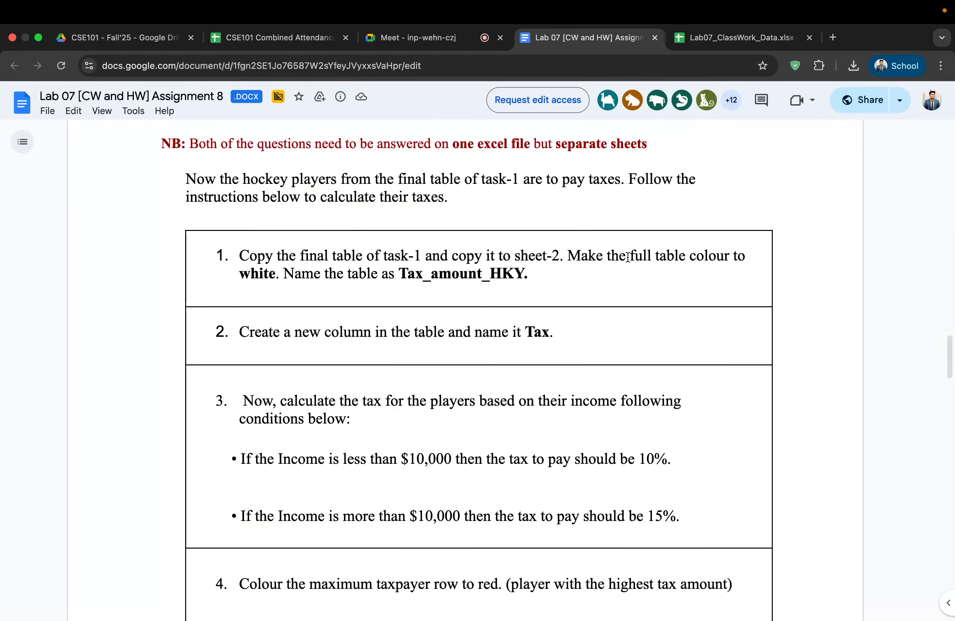
left_click_drag(628, 256, 280, 268)
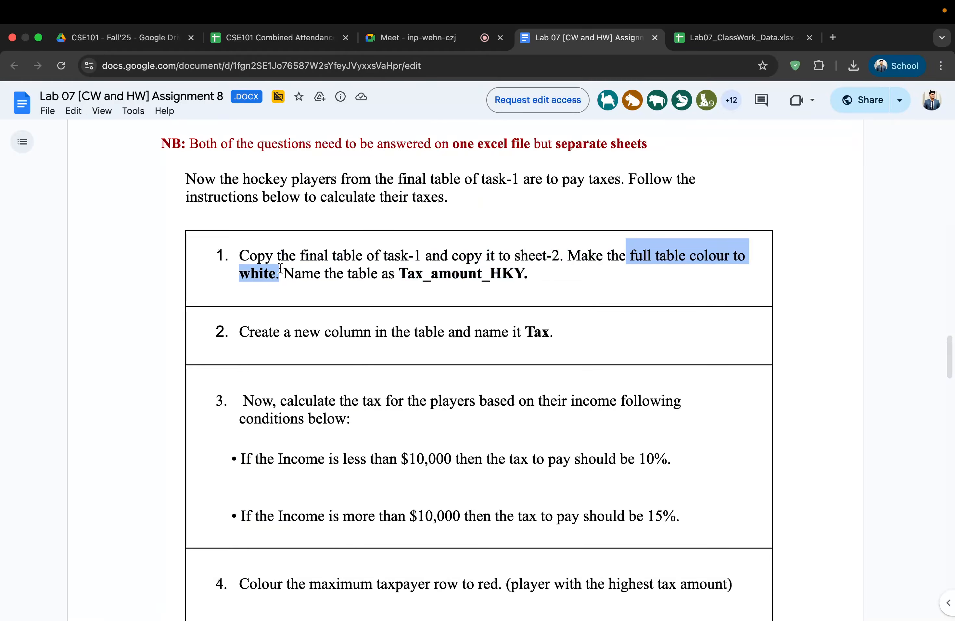
Step: Back in Excel, make the whole copied player table on the Task-2 sheet white, including its header row
key("ctrl+Left")
left_click_drag(61, 163, 643, 441)
scroll(444, 303, "up", 5)
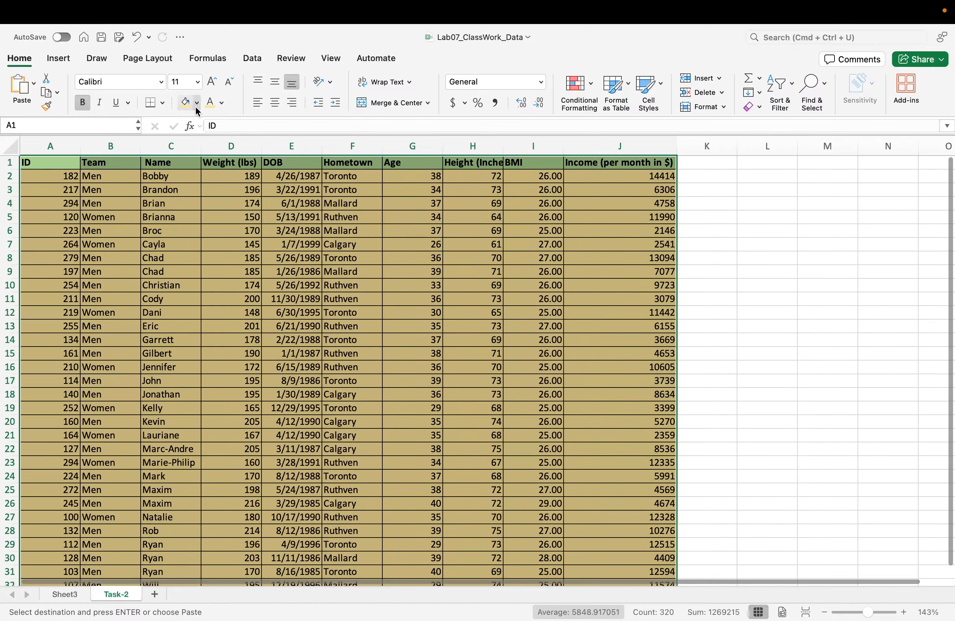
left_click(197, 106)
left_click(213, 130)
left_click(170, 231)
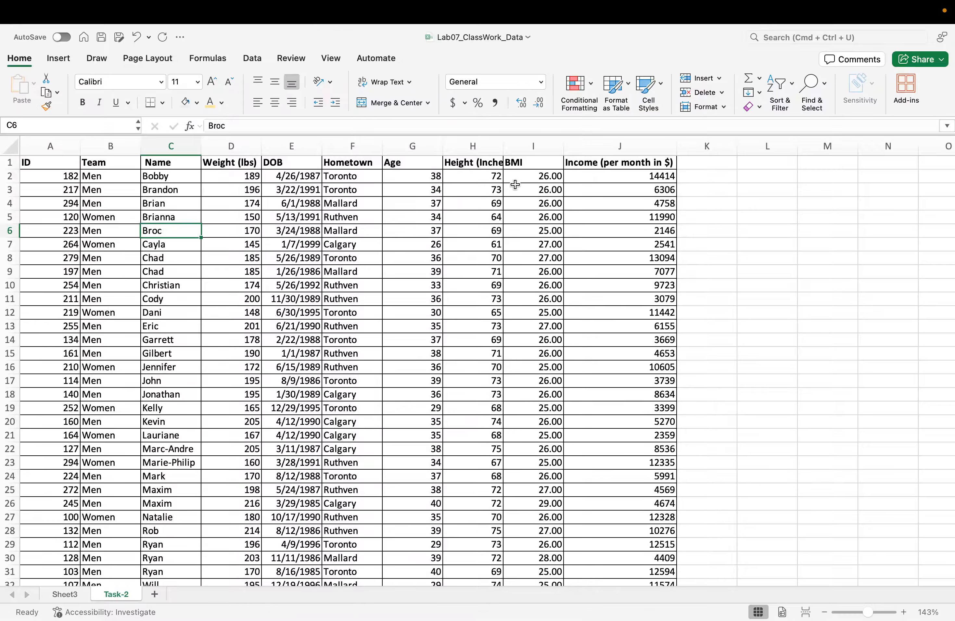
Step: Return to the assignment document in Chrome and read instruction 2 about the new table column and its name
key("ctrl+Right")
scroll(330, 304, "down", 2)
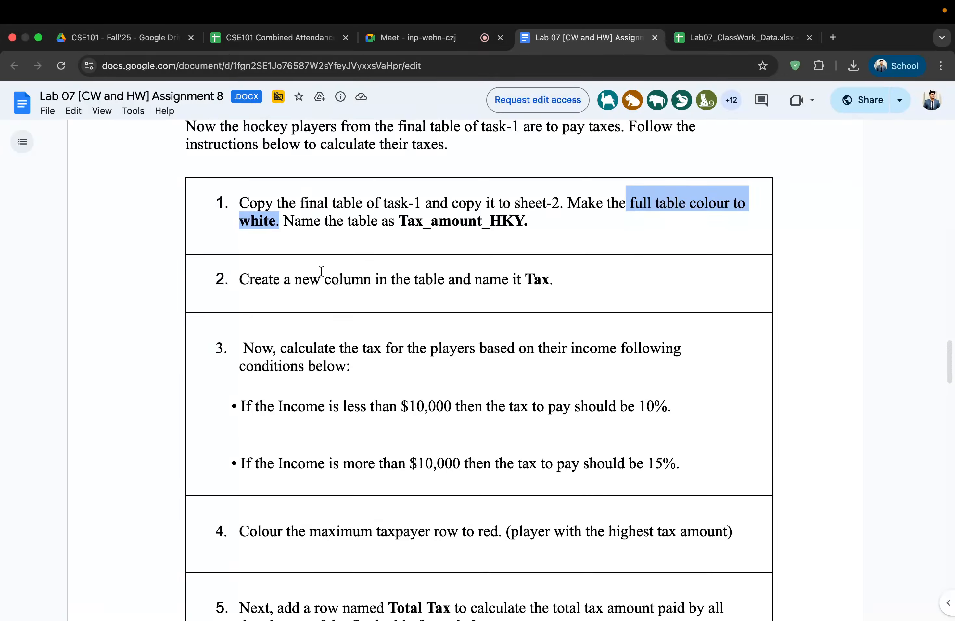
left_click_drag(322, 281, 387, 279)
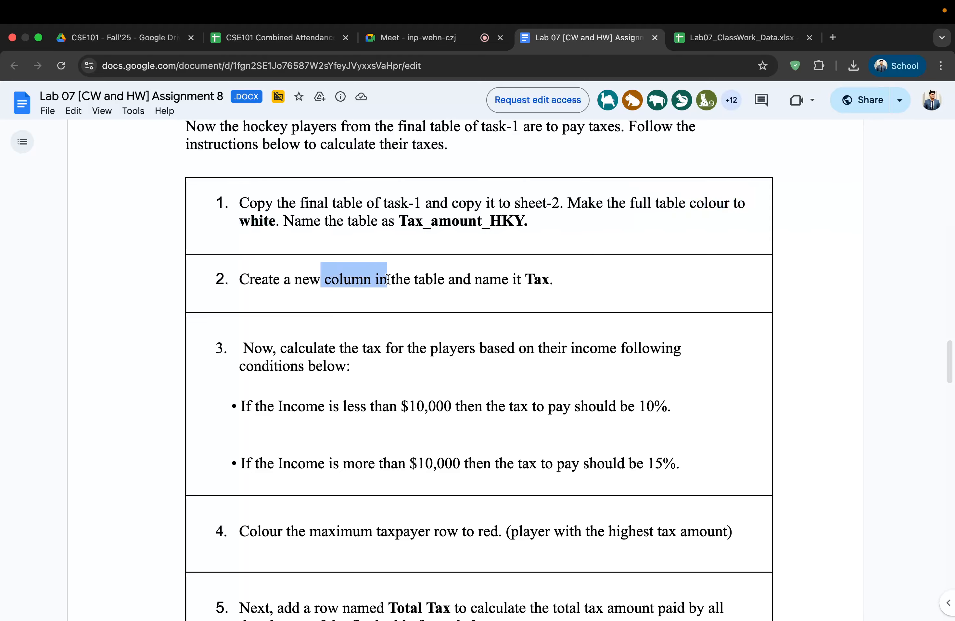
left_click_drag(519, 281, 551, 281)
Step: In Excel, extend the Income (per month in $) header with its formatting from J1 into K1 and fit column K's width
key("ctrl+Left")
scroll(581, 193, "up", 5)
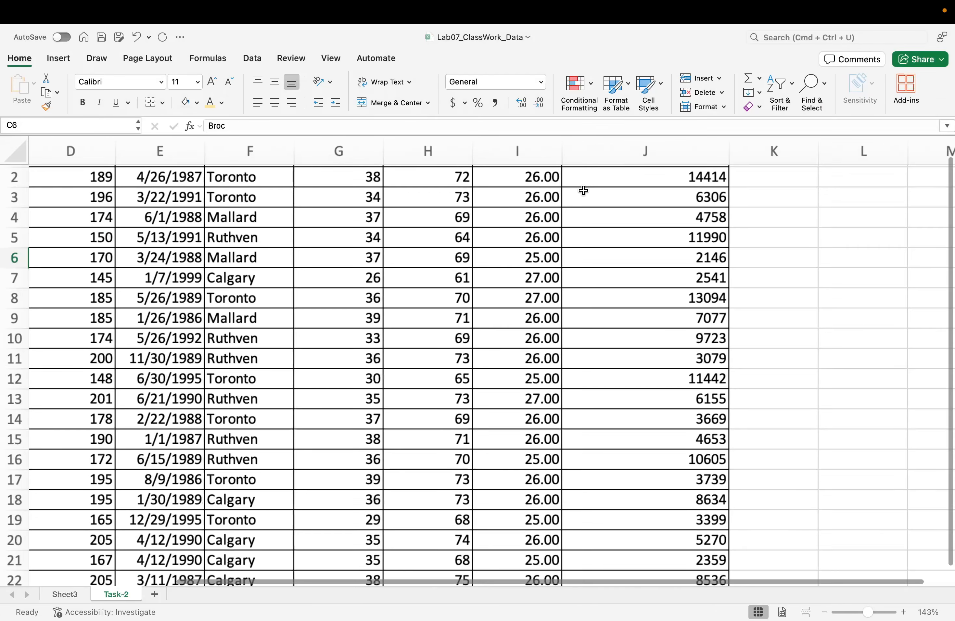
scroll(584, 193, "up", 1)
left_click(670, 179)
scroll(671, 179, "right", 2)
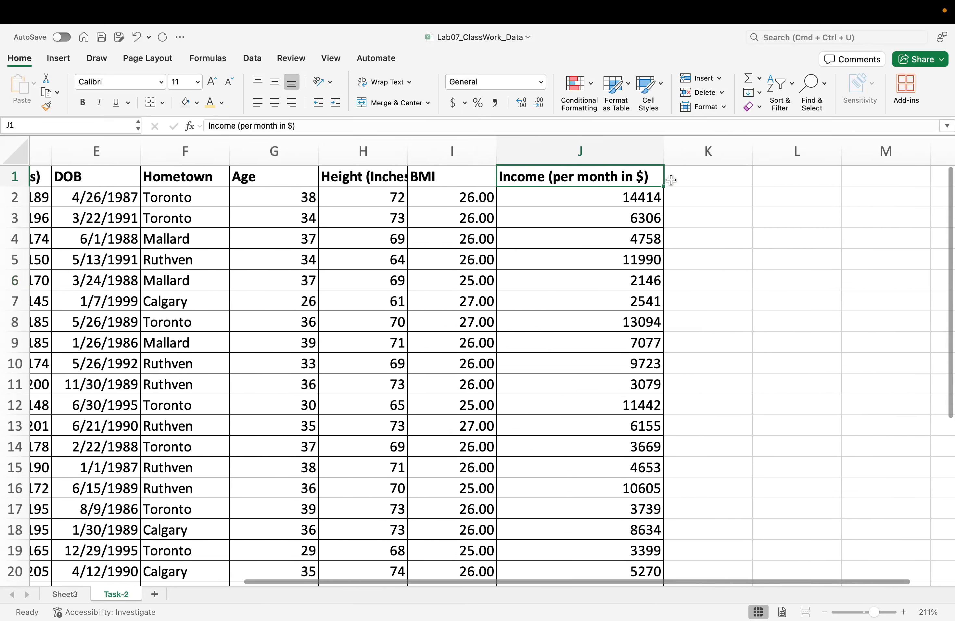
left_click_drag(665, 186, 726, 182)
double_click(752, 149)
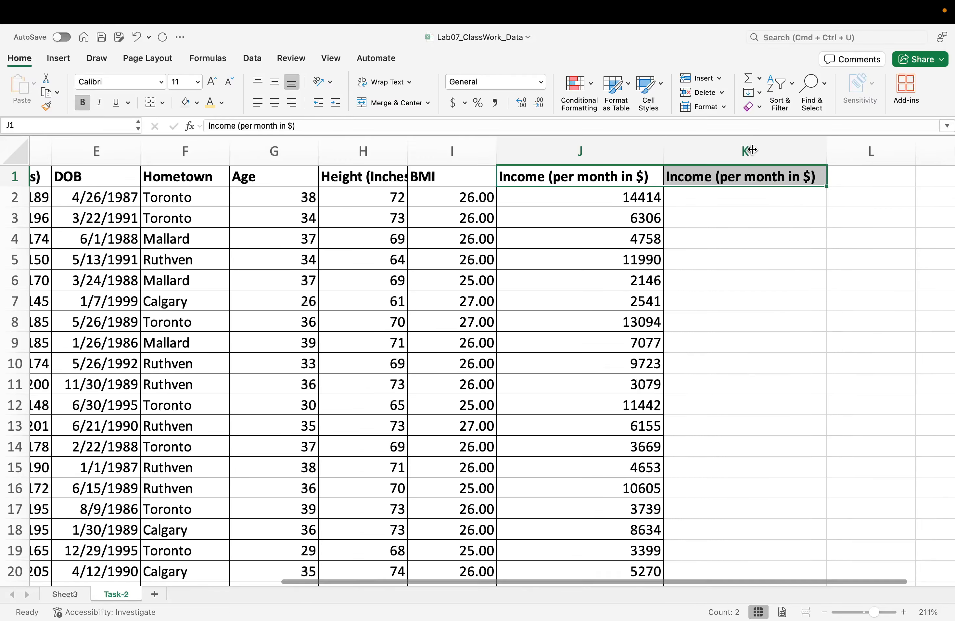
double_click(738, 177)
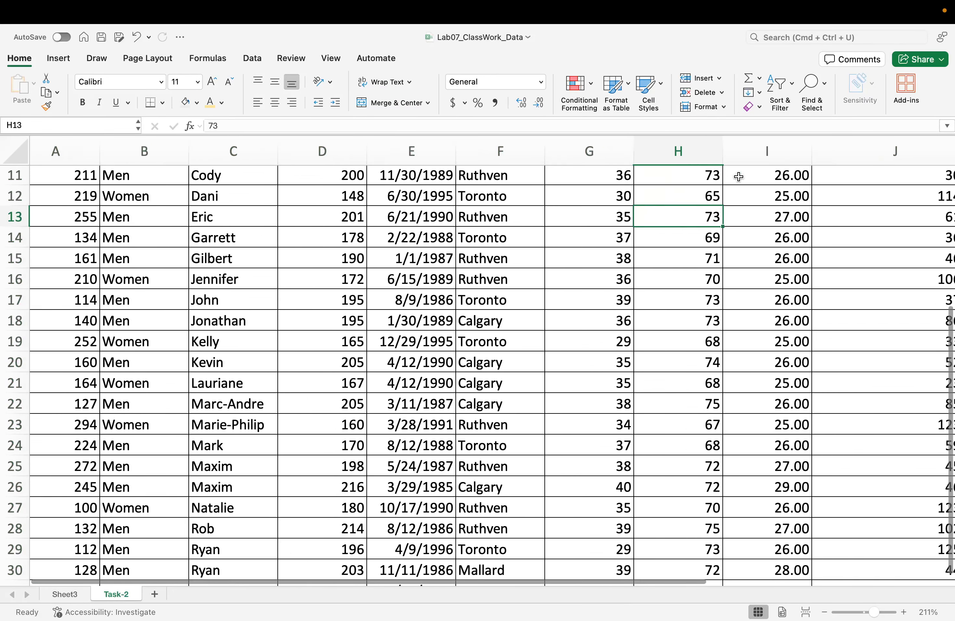
Step: Replace the duplicated header text in K1 with Tax
scroll(739, 176, "up", 5)
scroll(904, 196, "right", 10)
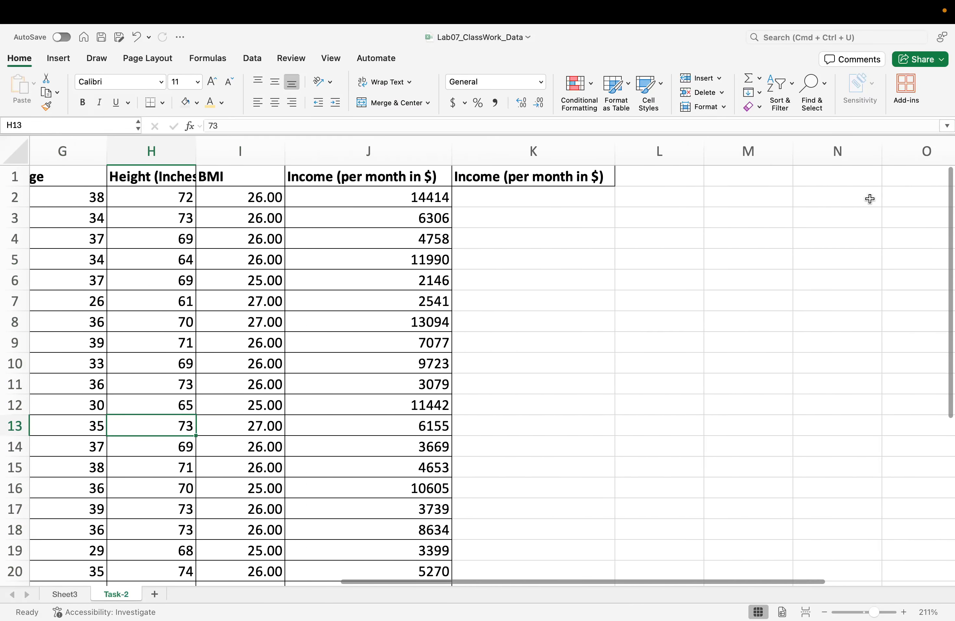
left_click(583, 175)
key("Delete")
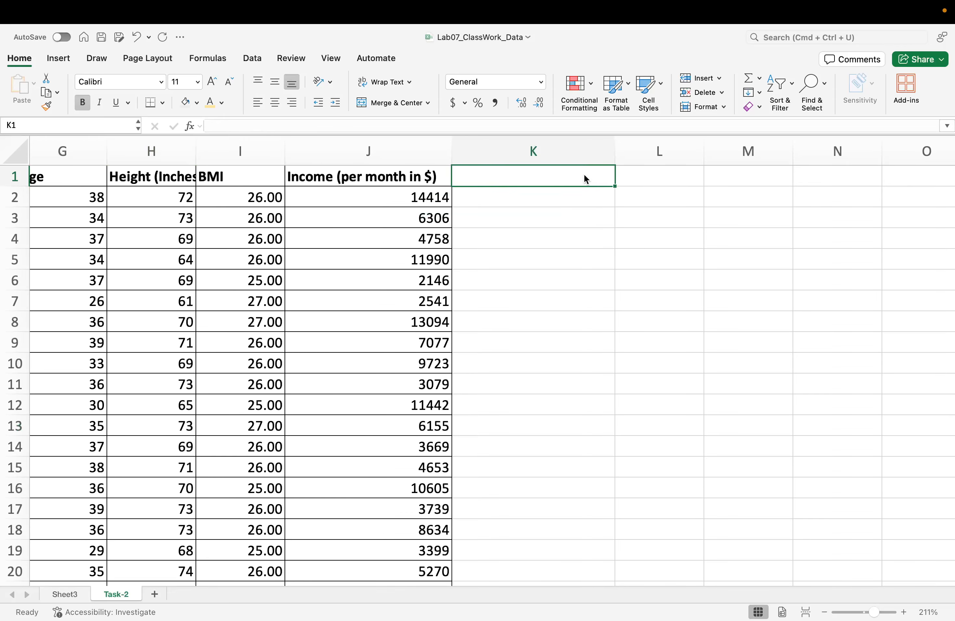
type("Tax")
key("Return")
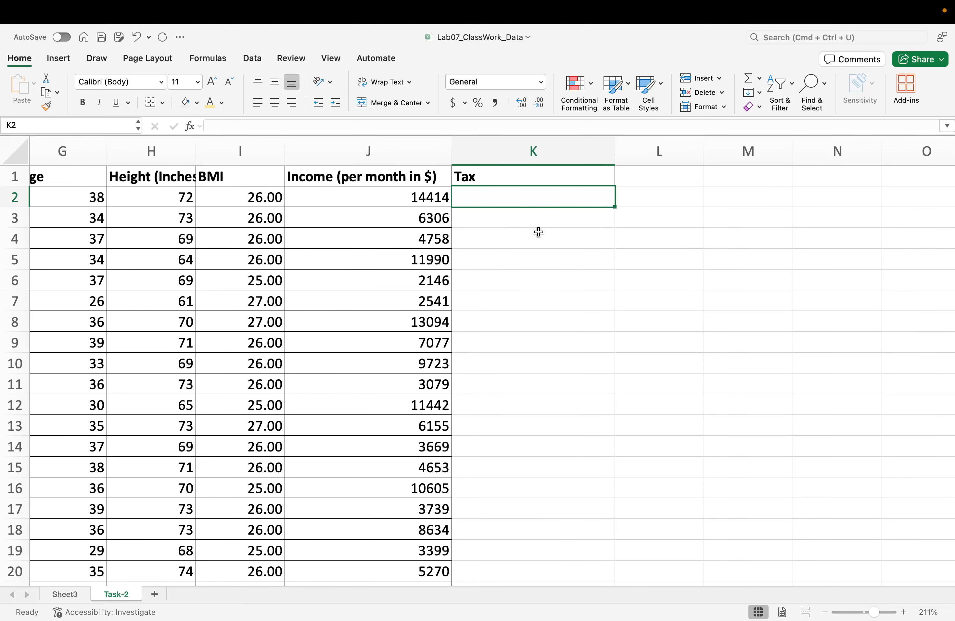
scroll(538, 258, "down", 5)
left_click(520, 201)
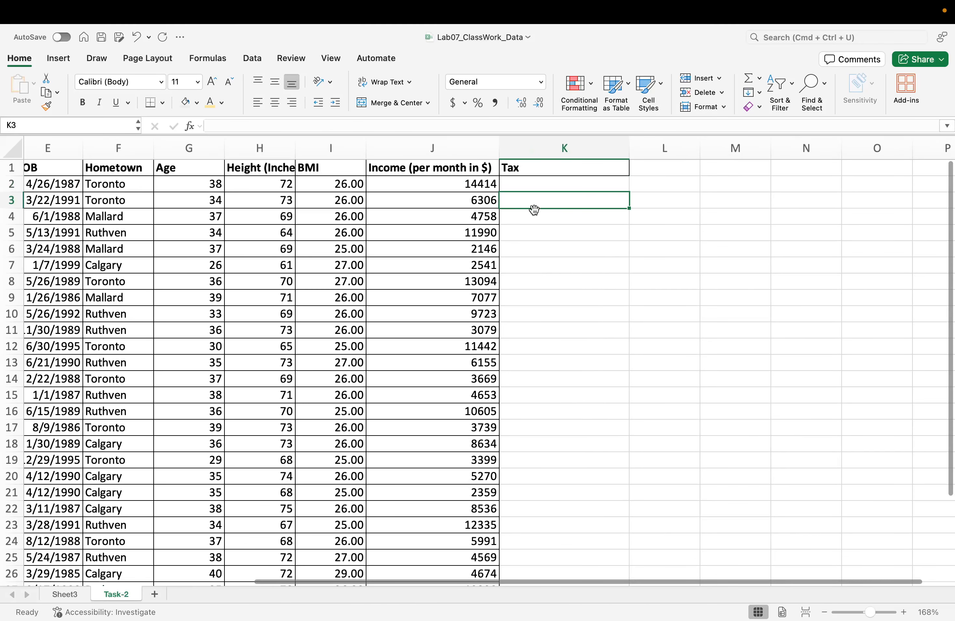
left_click(723, 248)
left_click_drag(588, 195, 596, 343)
left_click(702, 260)
left_click(582, 185)
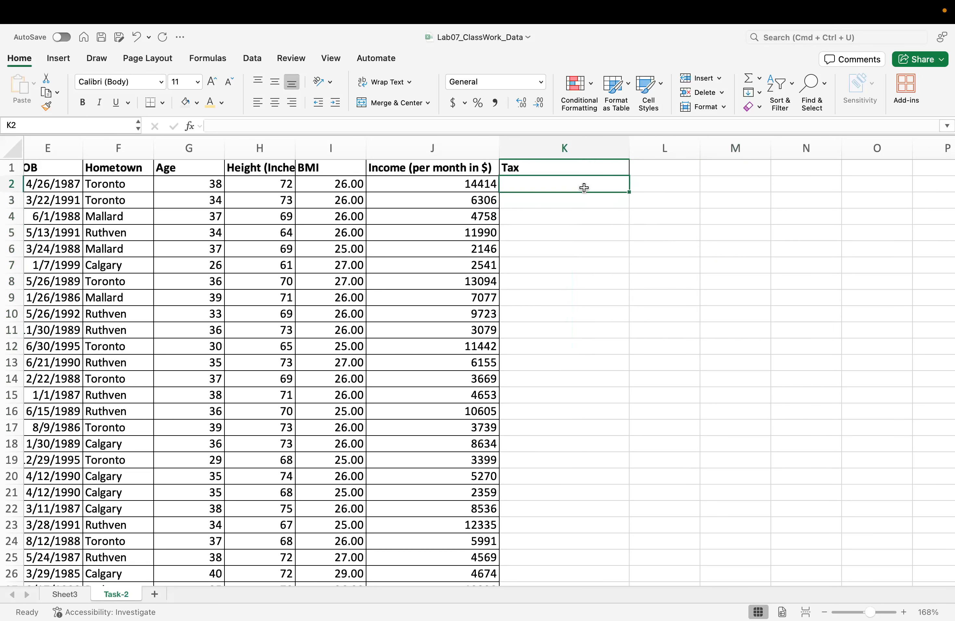
left_click(541, 233)
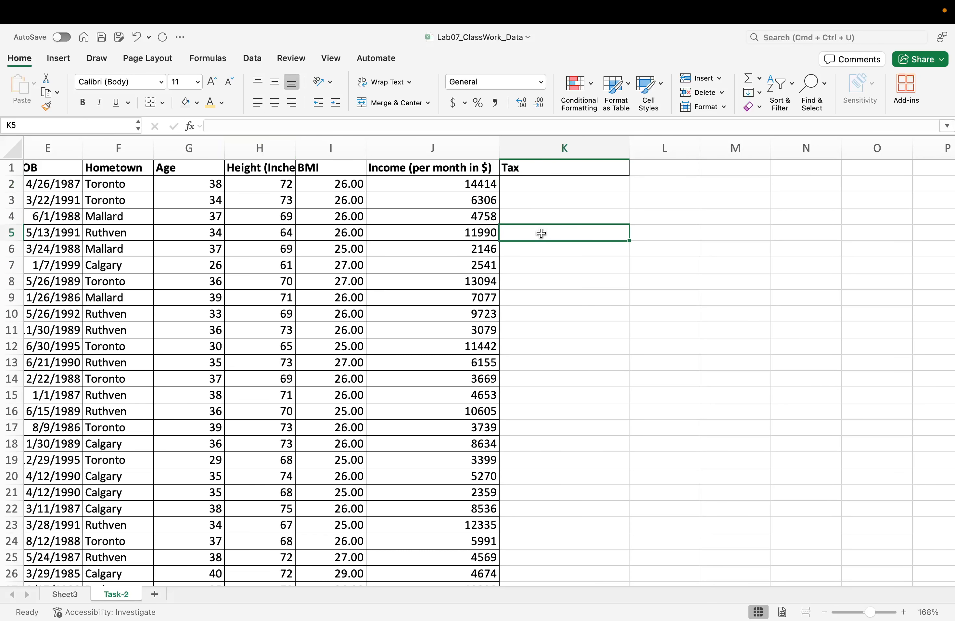
Step: Apply All Borders to cell K2 beneath the Tax header
left_click(540, 186)
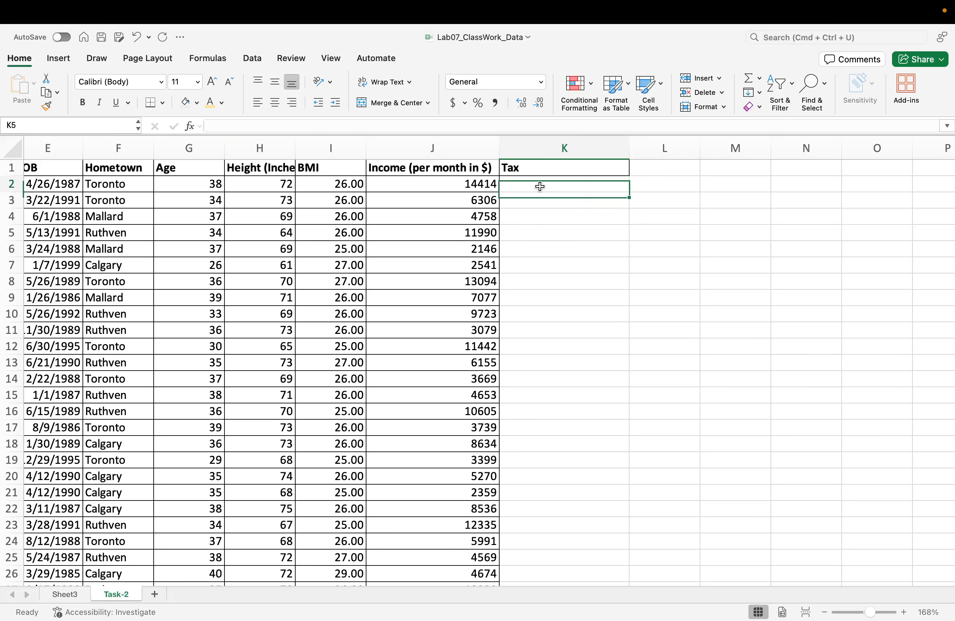
left_click(196, 102)
left_click(163, 103)
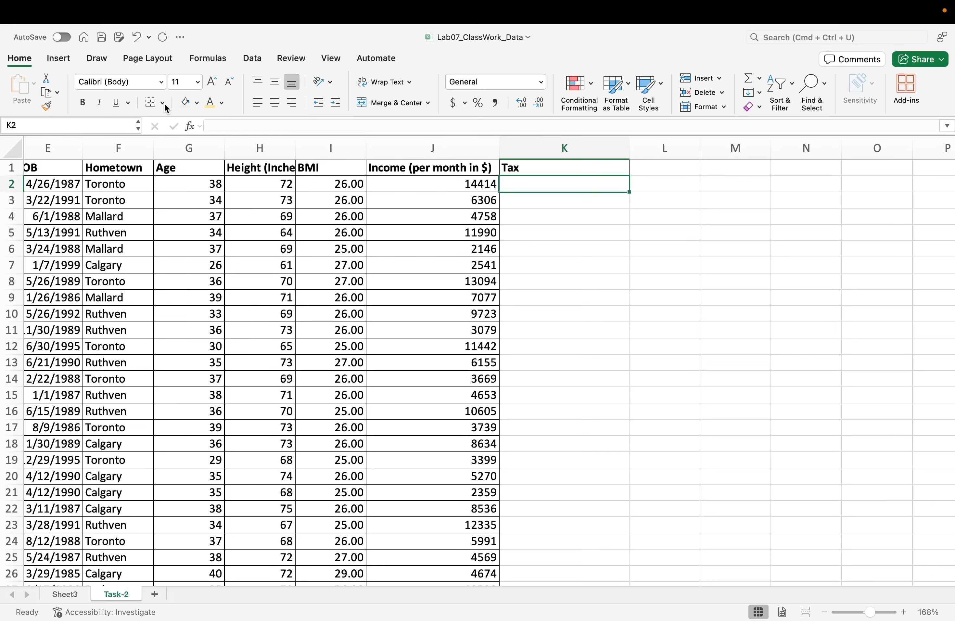
left_click(162, 103)
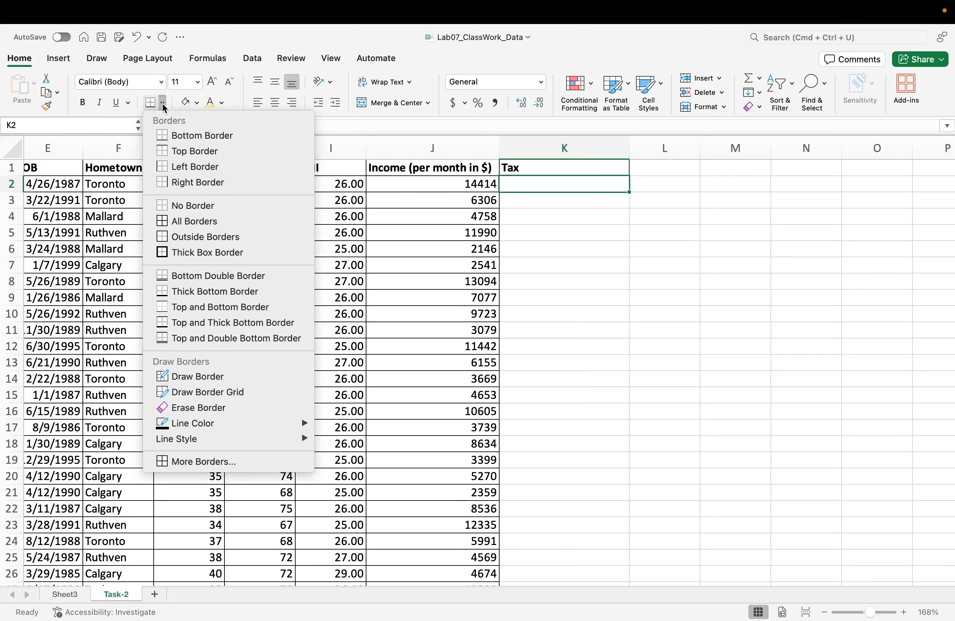
left_click(189, 222)
left_click(681, 260)
left_click(563, 186)
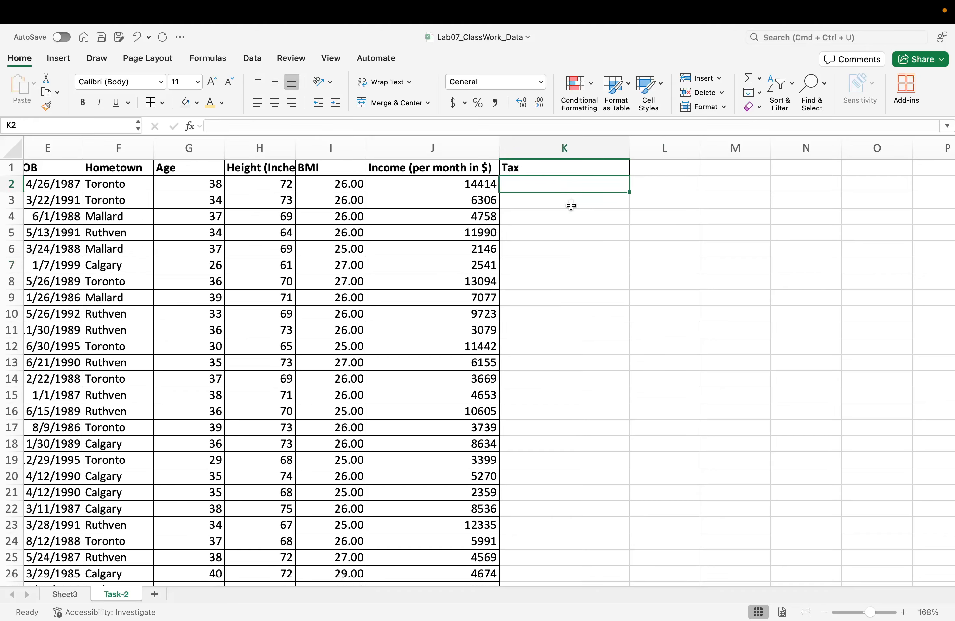
scroll(651, 268, "up", 5)
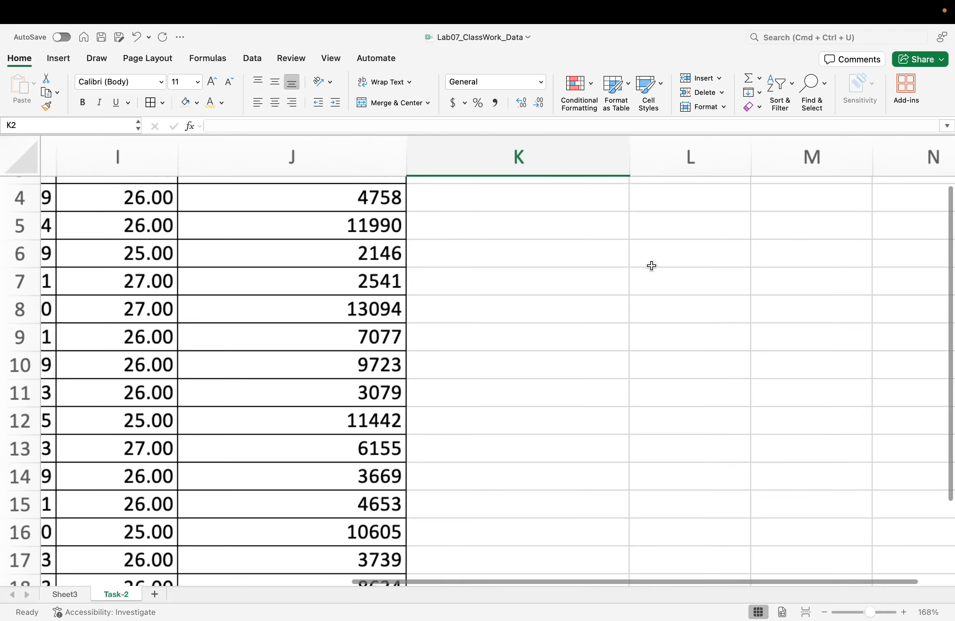
scroll(651, 265, "up", 3)
scroll(722, 264, "left", 3)
left_click(726, 265)
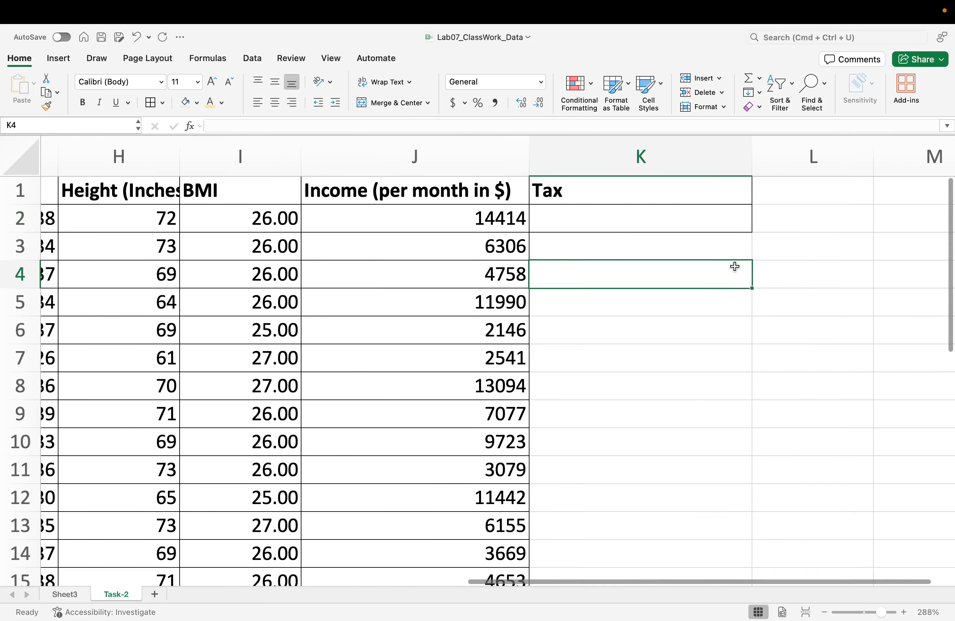
scroll(735, 267, "right", 2)
left_click(807, 271)
Step: Switch to the assignment document in Chrome and read instruction 3 with its income conditions and tax percentages
key("ctrl+Right")
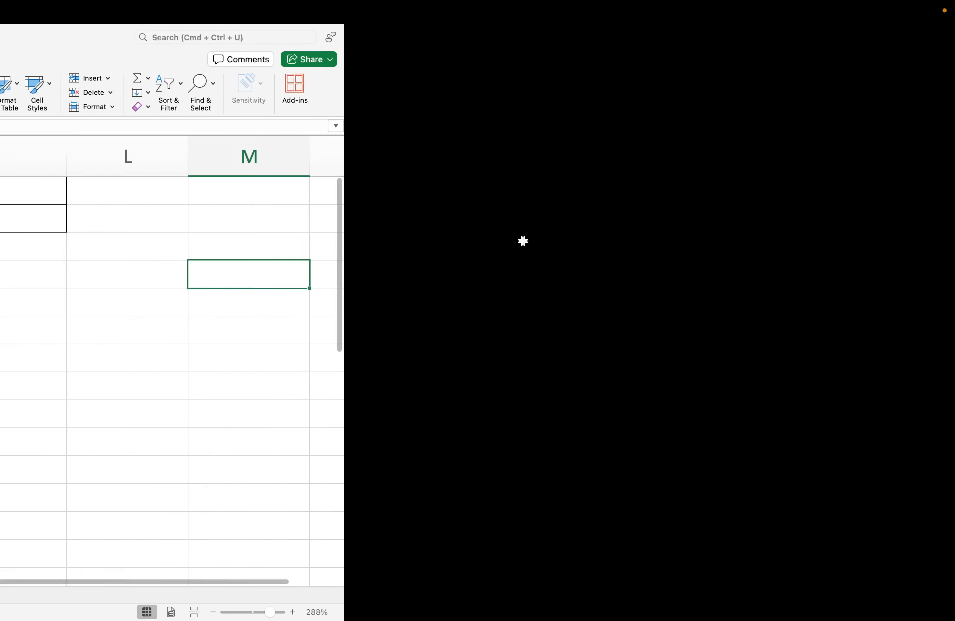
scroll(462, 370, "down", 1)
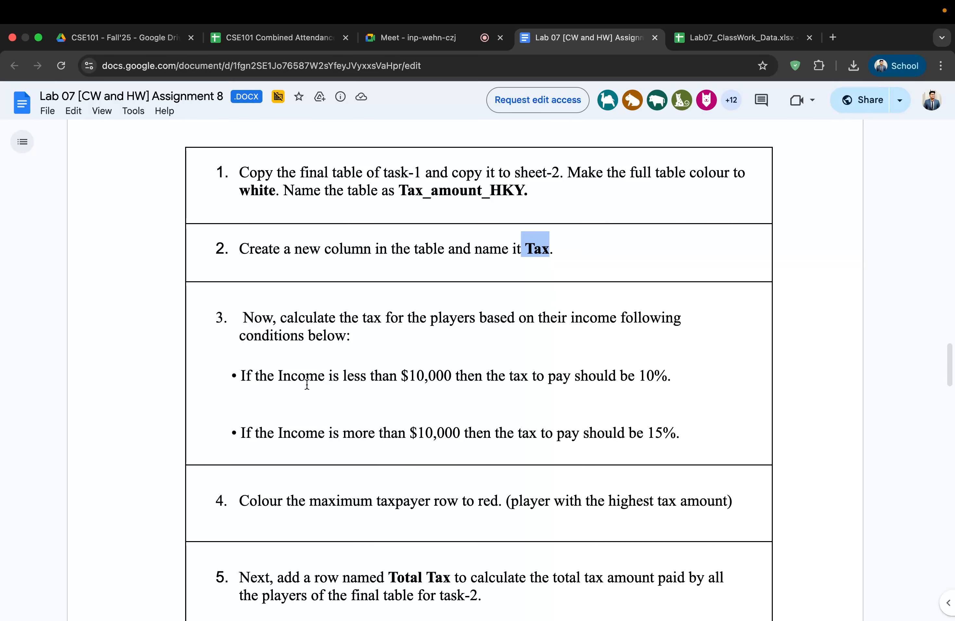
left_click_drag(313, 311, 575, 313)
left_click_drag(329, 378, 454, 383)
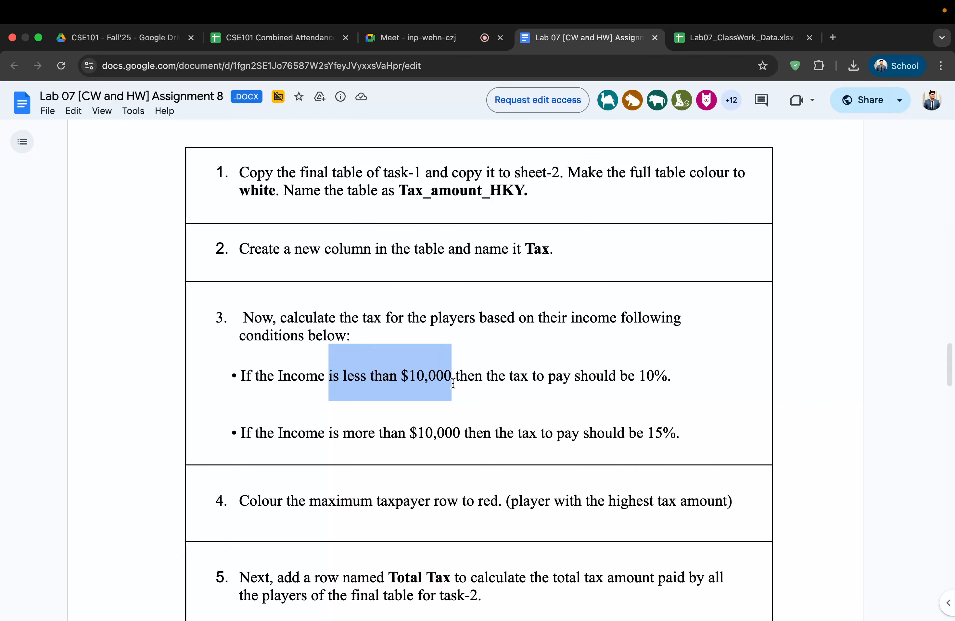
left_click_drag(635, 375, 672, 374)
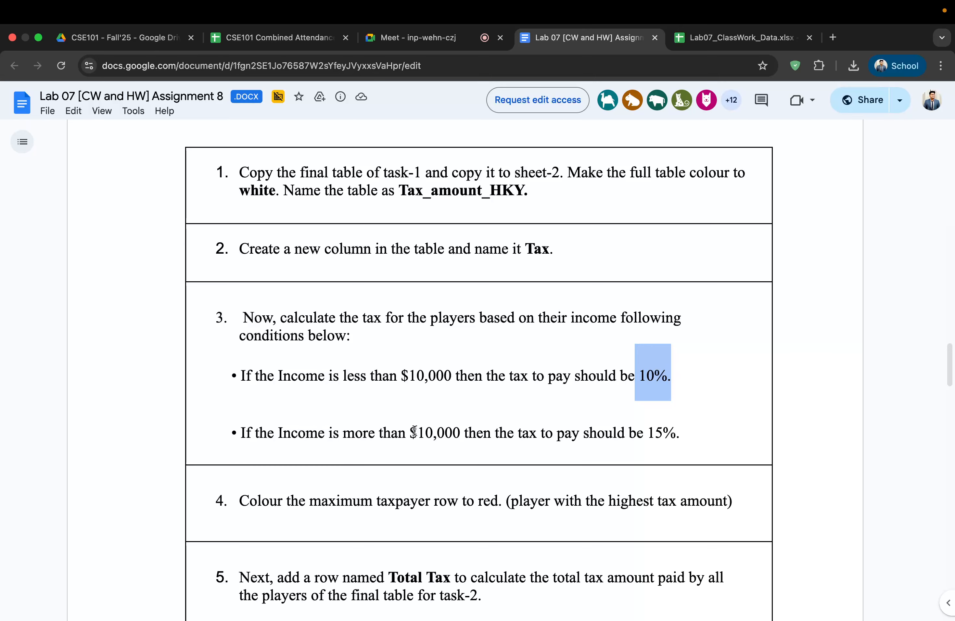
left_click_drag(624, 434, 679, 432)
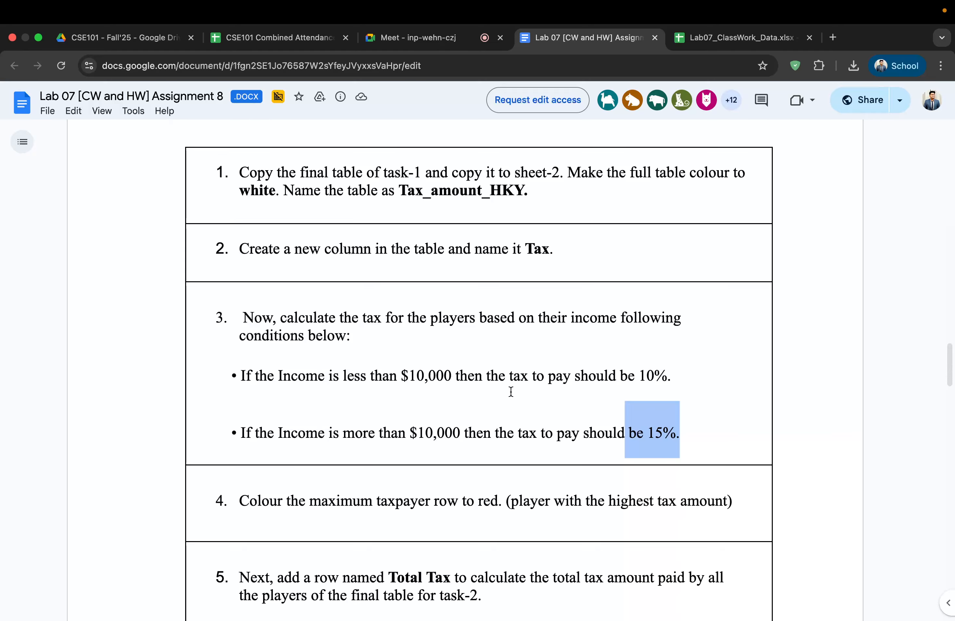
left_click_drag(397, 376, 460, 376)
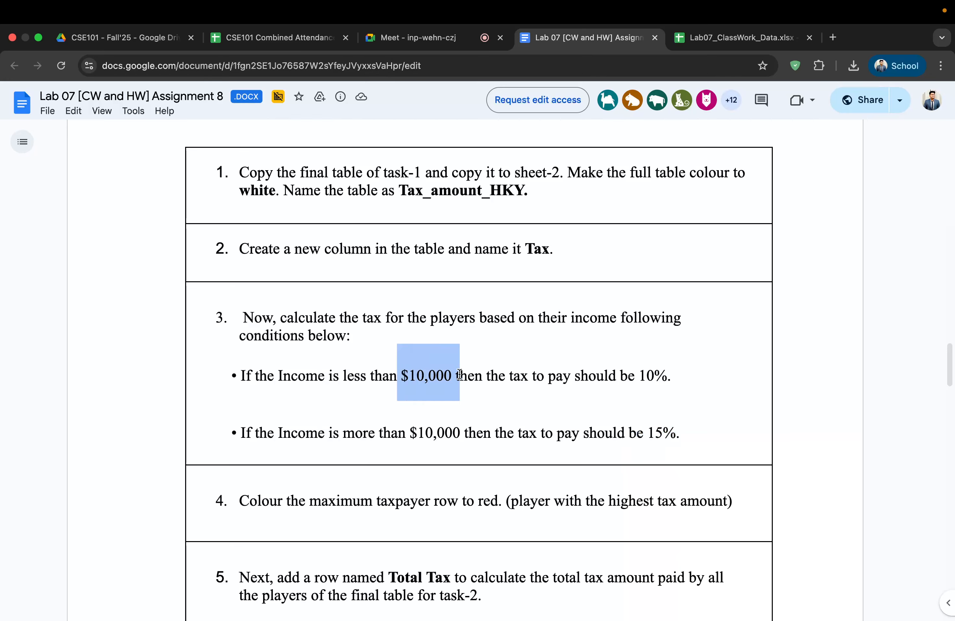
left_click_drag(628, 373, 680, 371)
Step: Switch back to Excel and enter the tax formula =IF(J2<10000, J2*0.1, J2*0.15) in cell K2
key("ctrl+Left")
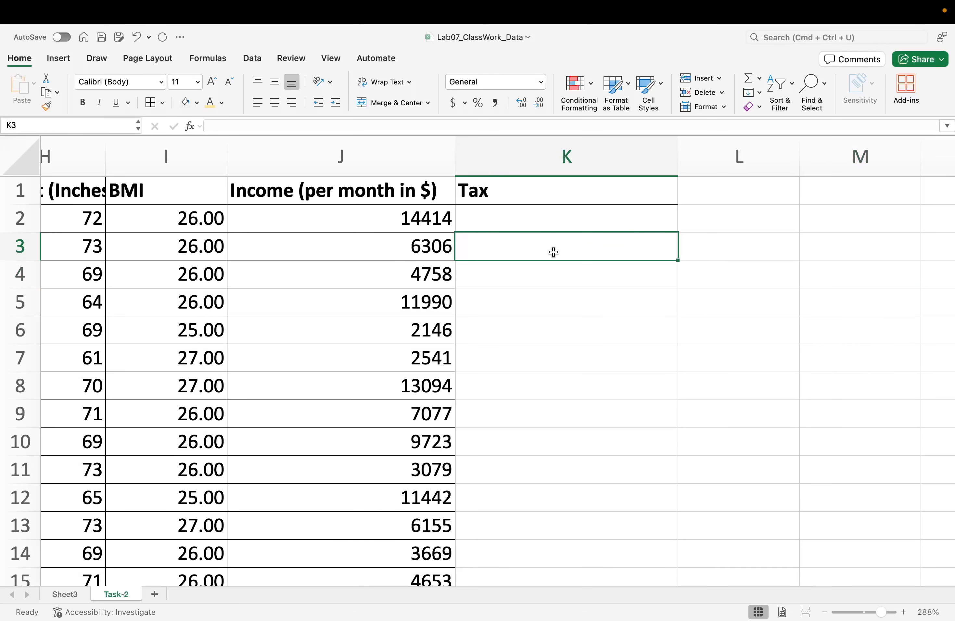
double_click(541, 218)
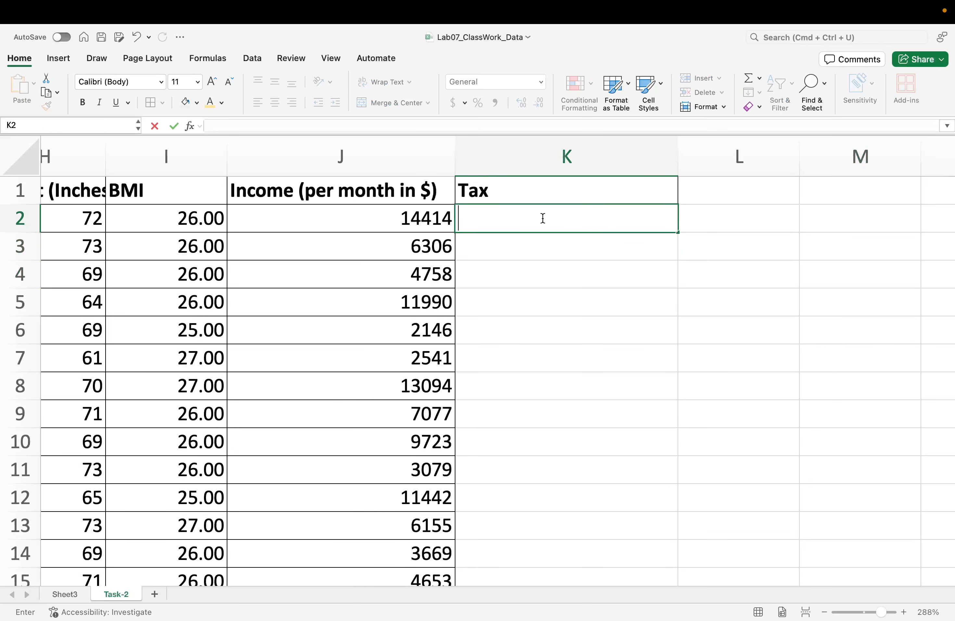
left_click(552, 248)
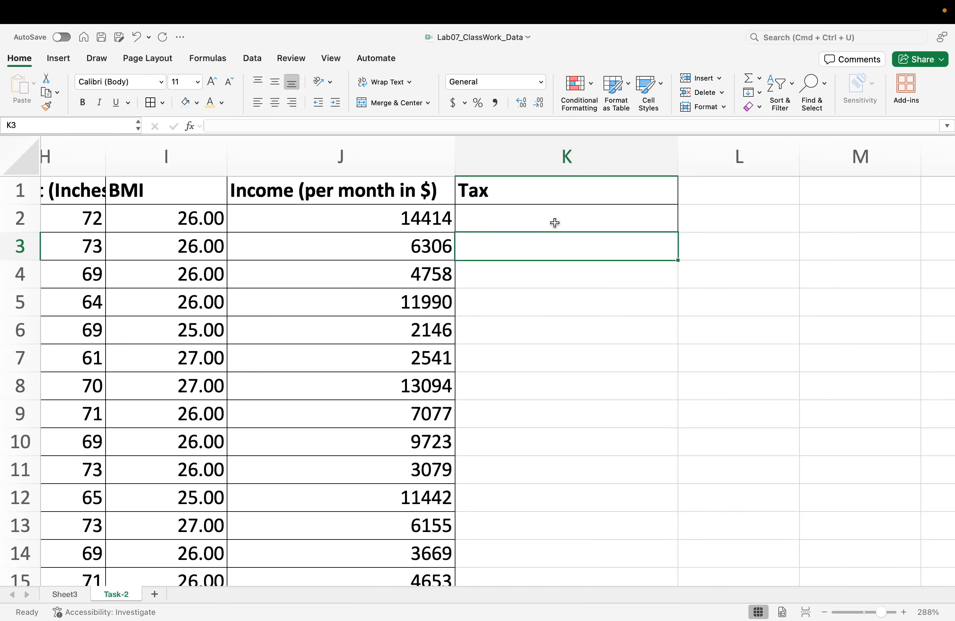
scroll(554, 223, "up", 3)
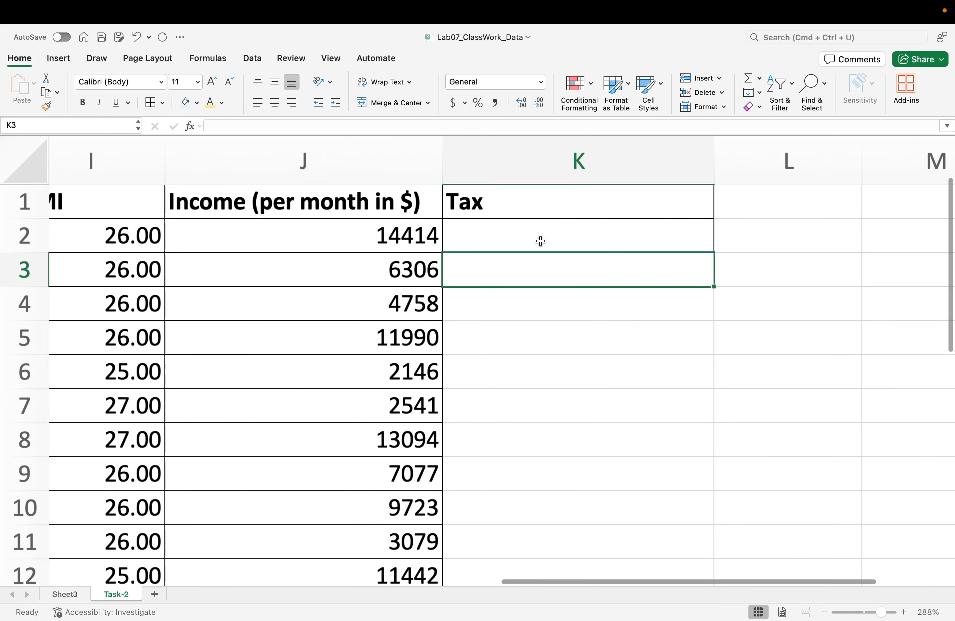
left_click(541, 245)
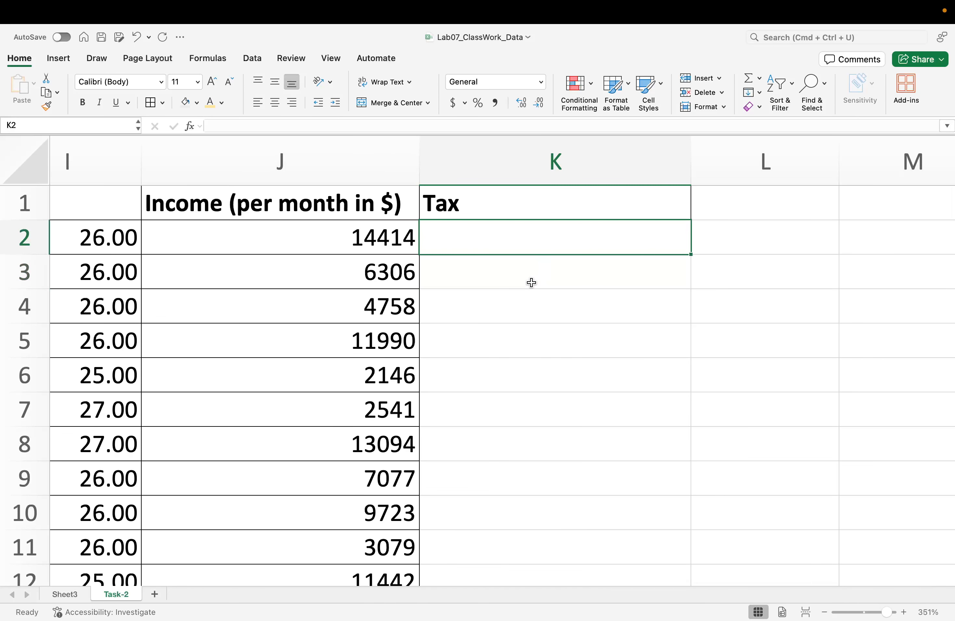
type("=")
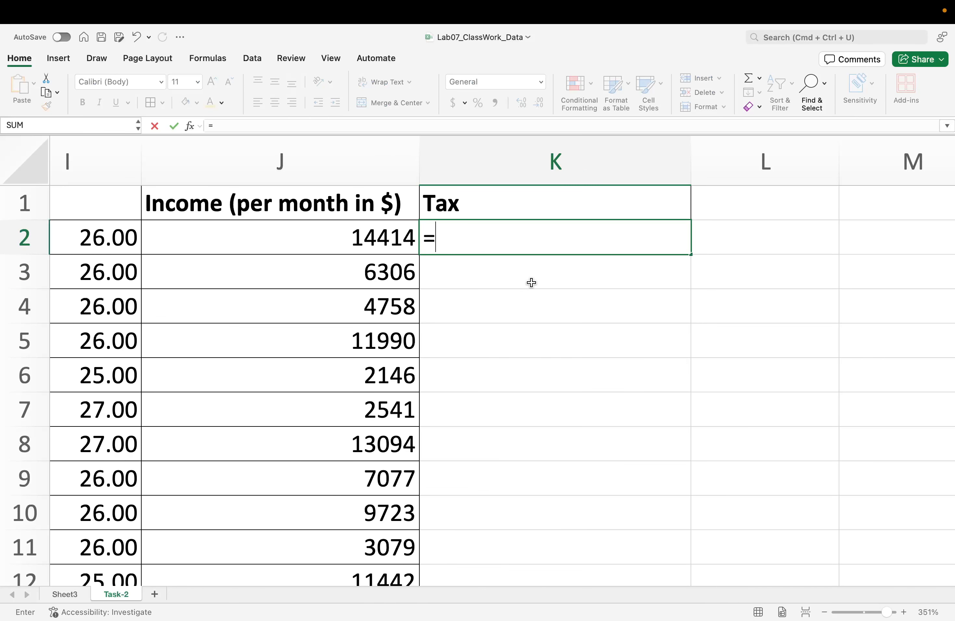
type("IF")
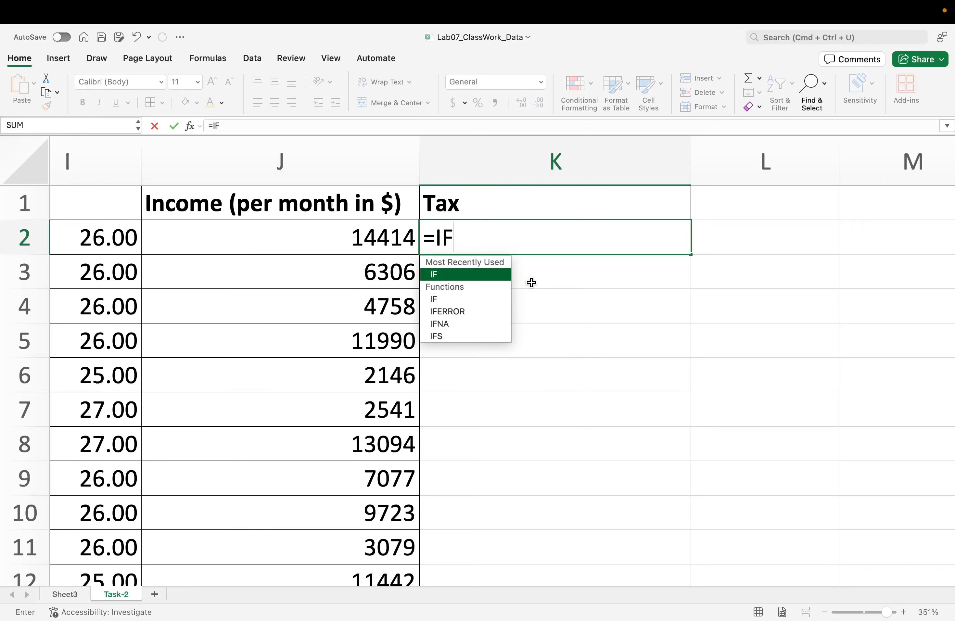
type("(")
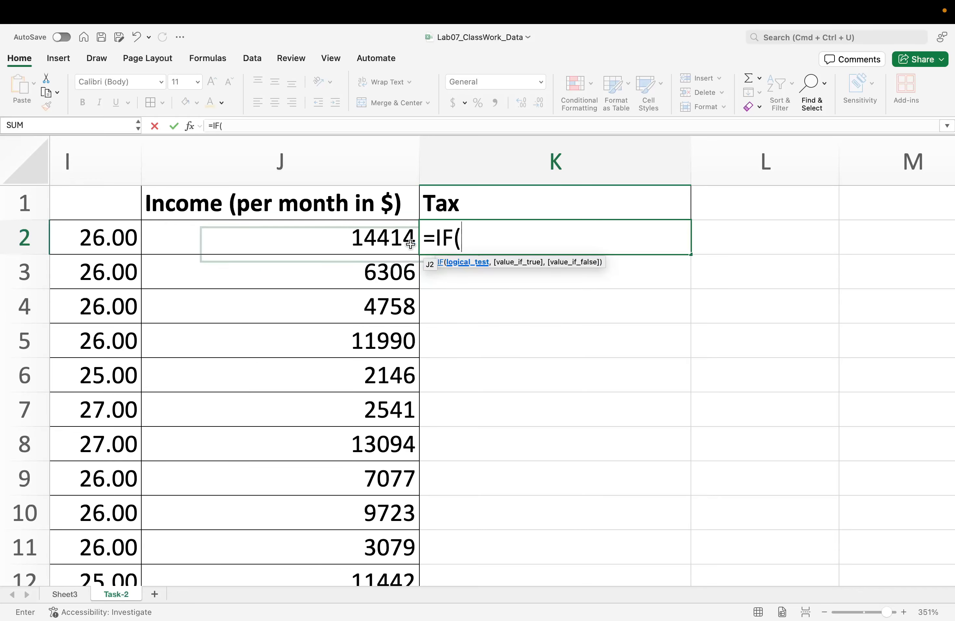
left_click(374, 237)
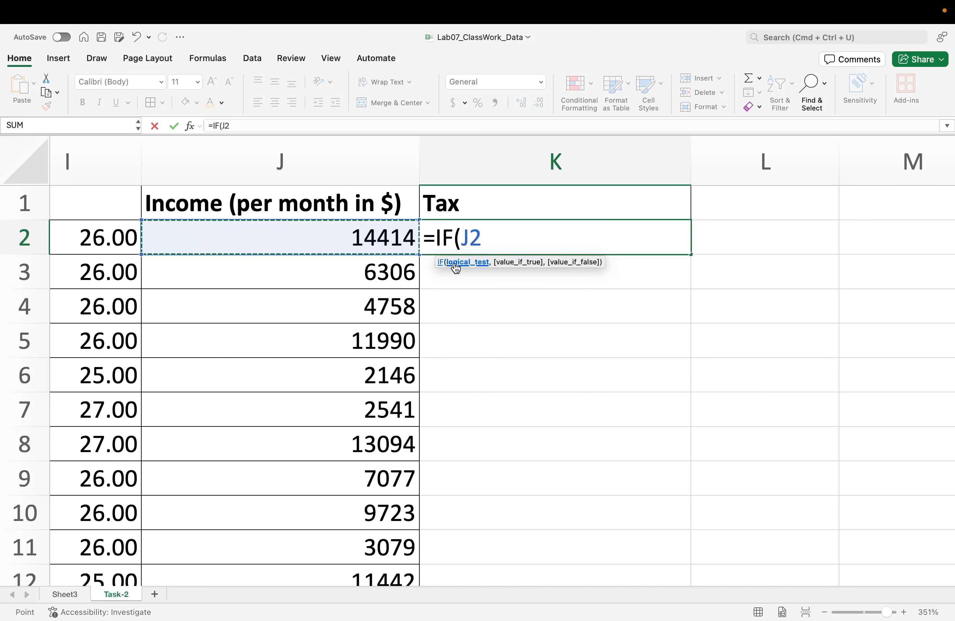
type("<")
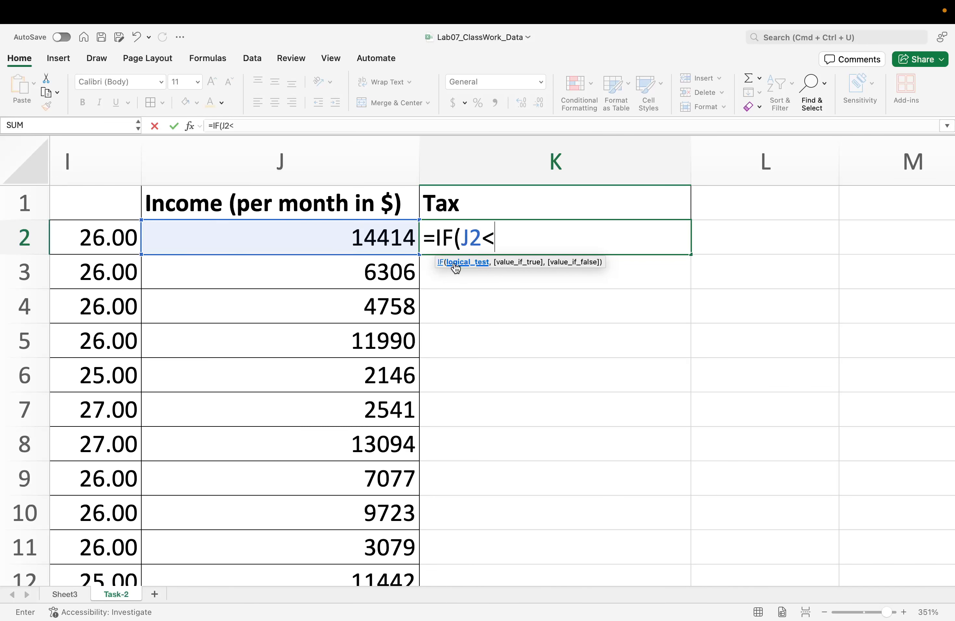
type("10000")
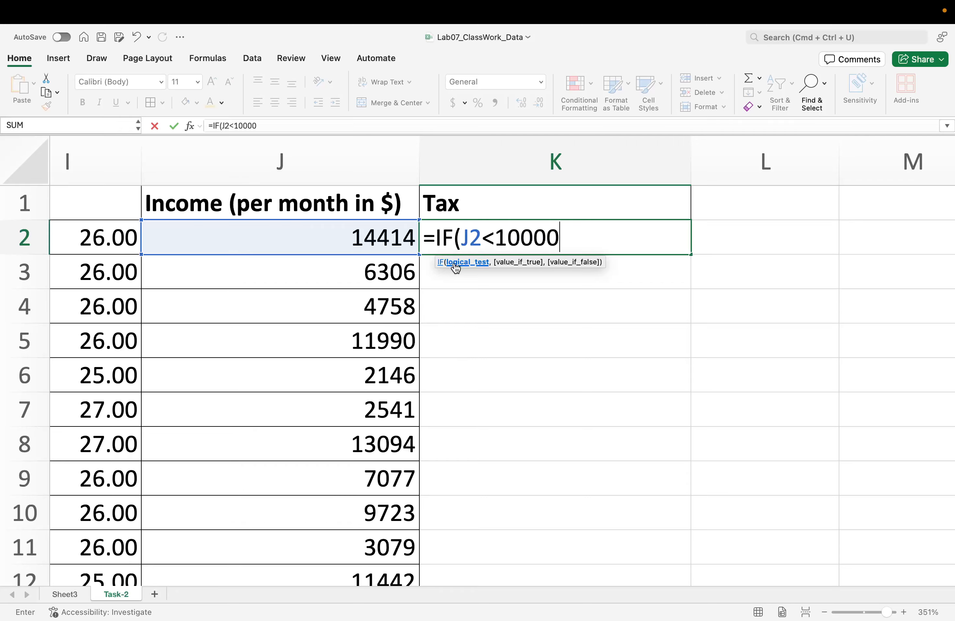
type(",")
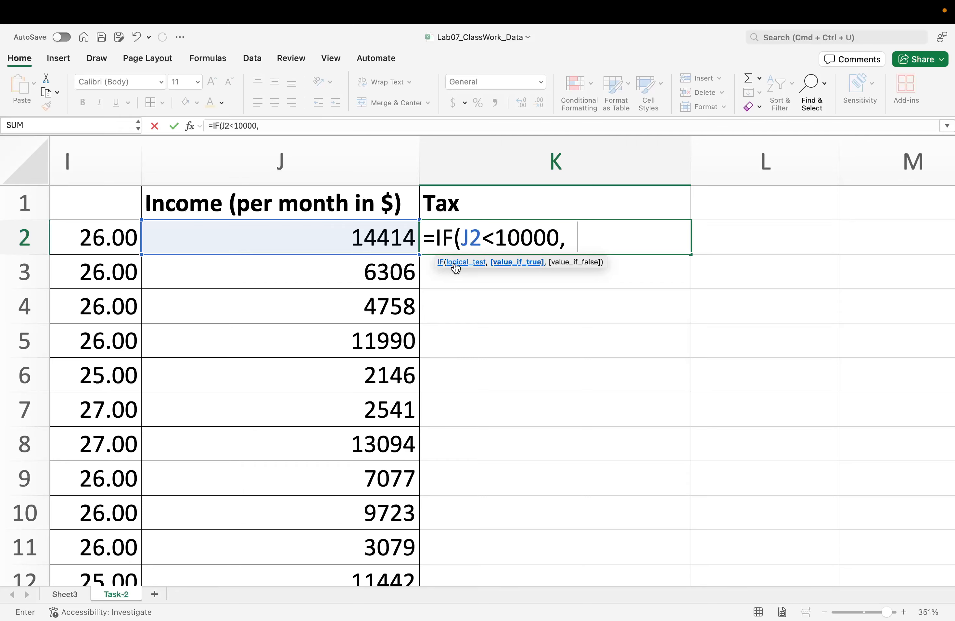
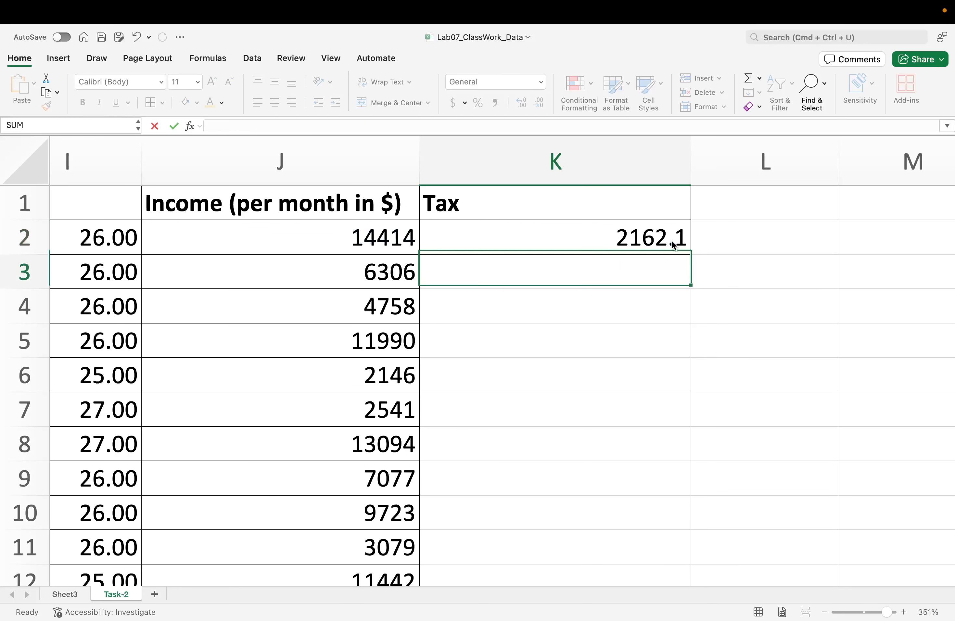
Step: Open the tax formula in K2 to review its condition and rates, leaving it as it is
scroll(691, 250, "down", 3)
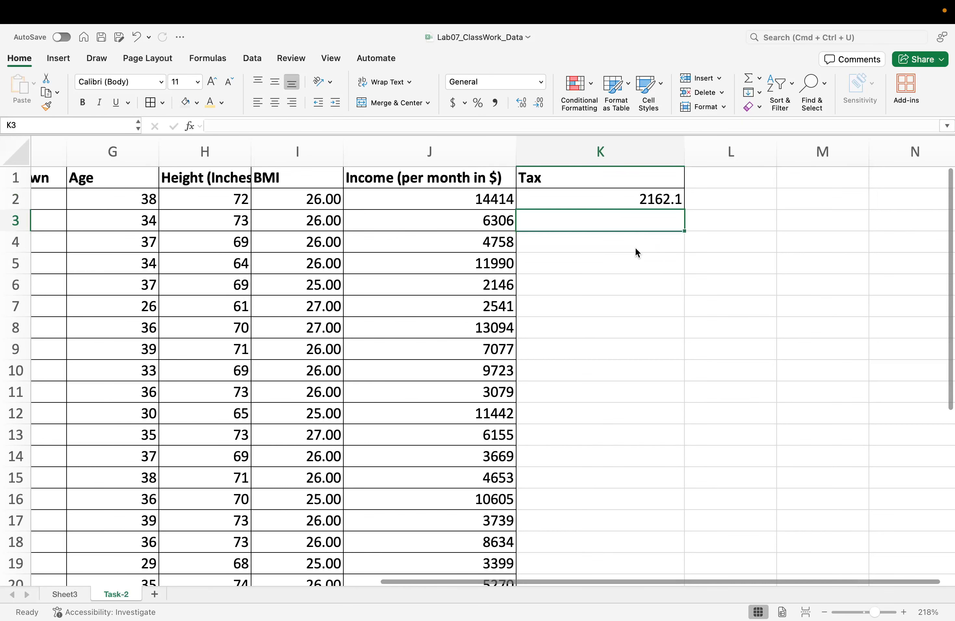
double_click(627, 199)
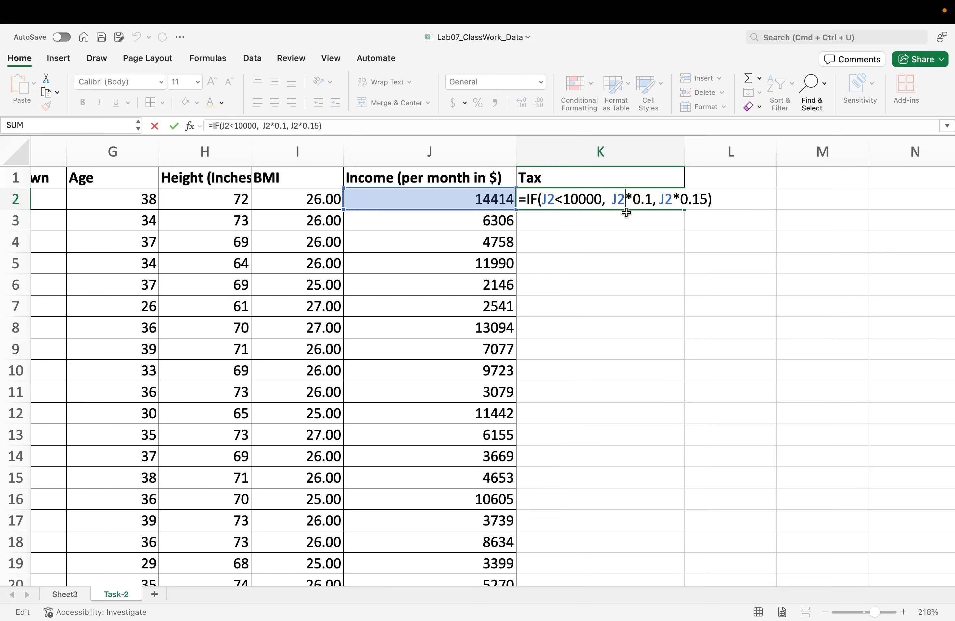
key("Return")
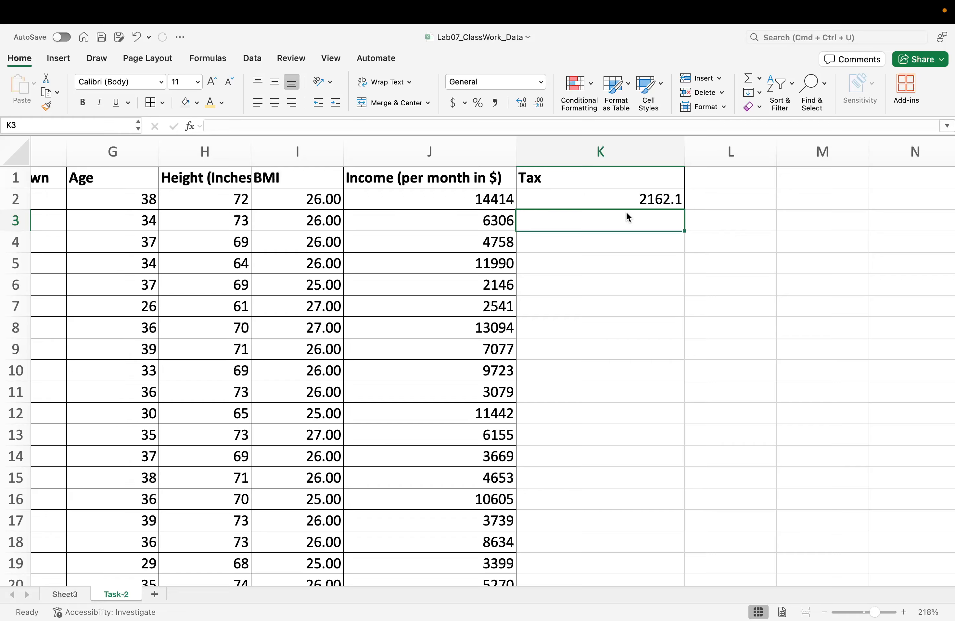
Step: Change the multiplier in the true branch of K2's IF formula to 15%
double_click(624, 200)
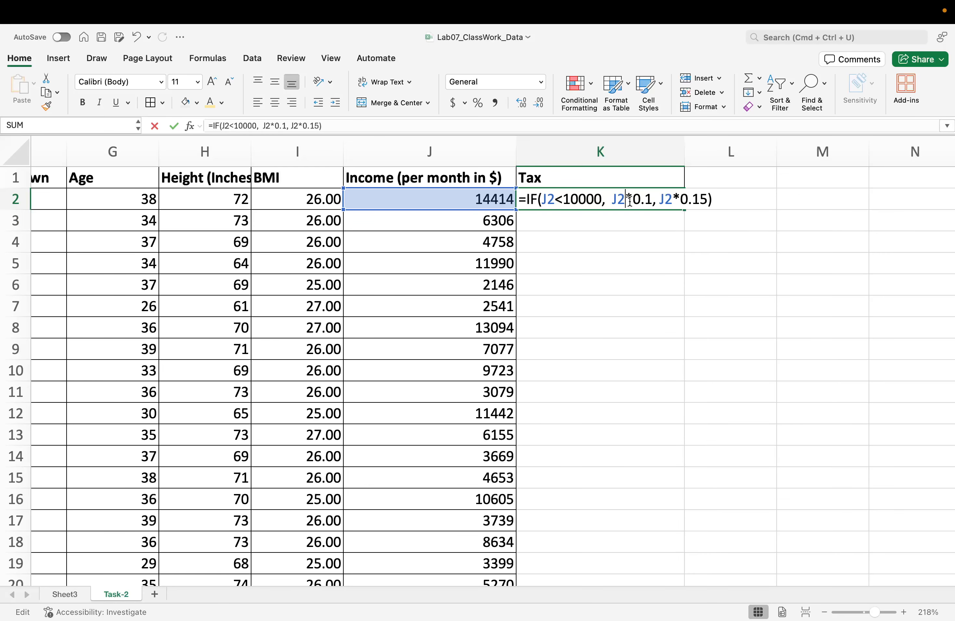
left_click(649, 199)
key("BackSpace")
key("BackSpace")
key("BackSpace")
type("15")
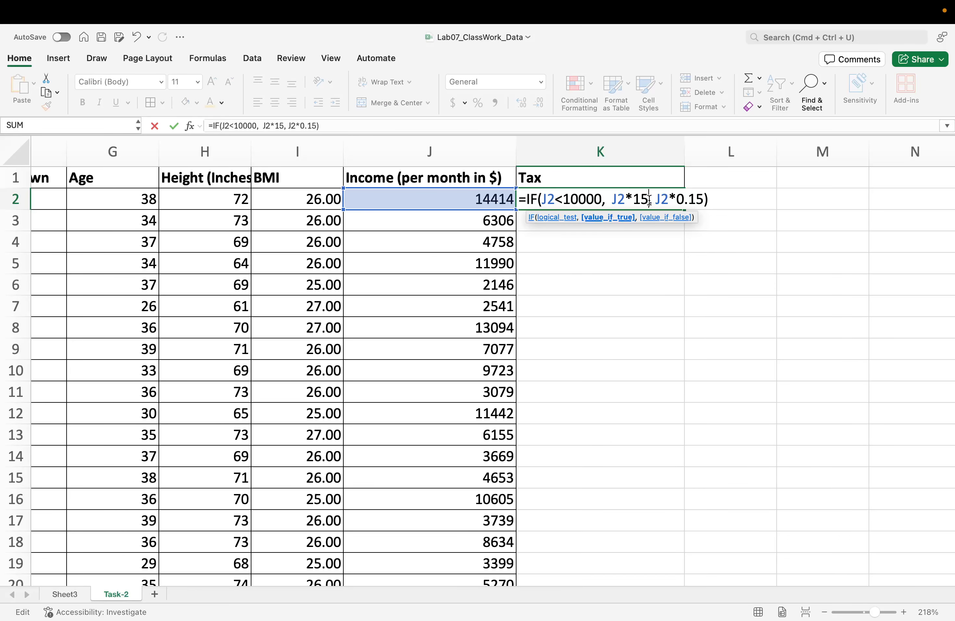
type("%")
key("Return")
Step: Rewrite the multiplier in the false branch of K2's IF formula as 15%
double_click(649, 199)
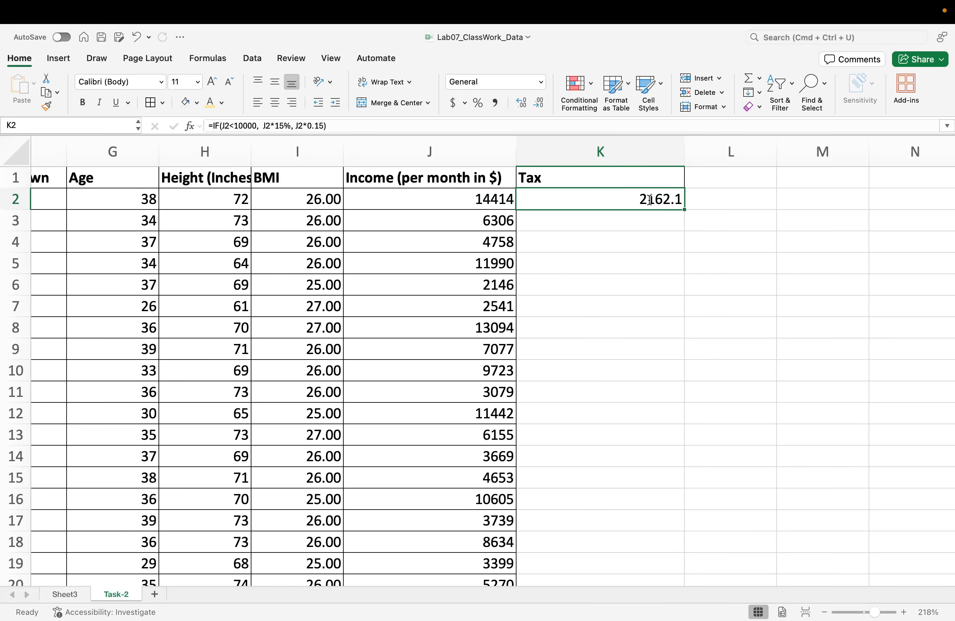
left_click(713, 201)
key("BackSpace")
key("BackSpace")
key("BackSpace")
key("BackSpace")
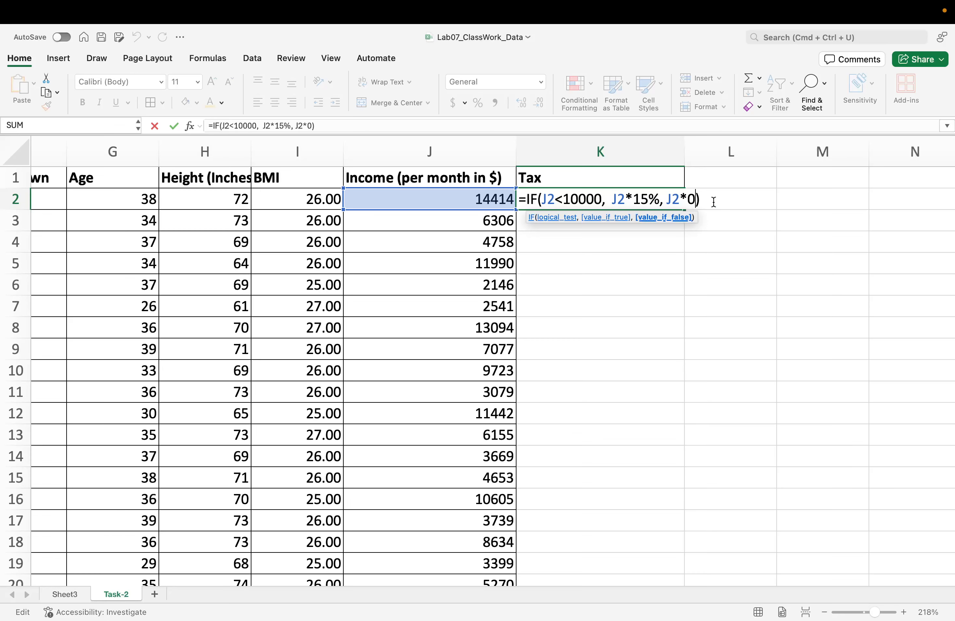
type("15%")
key("Return")
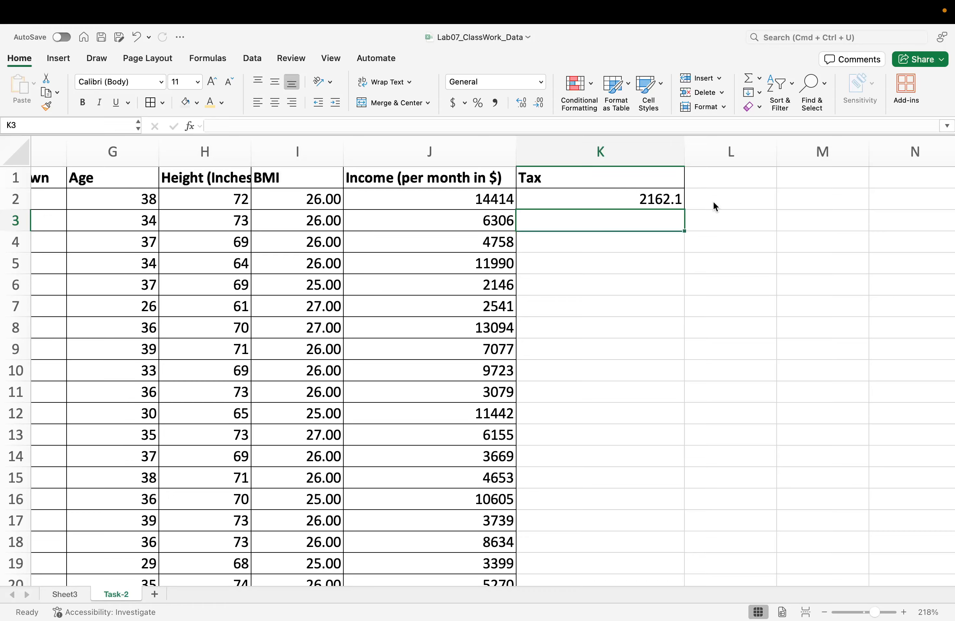
Step: Fill the tax formula from K2 down the Tax column to the last player in row 32
left_click(669, 198)
scroll(681, 292, "down", 5)
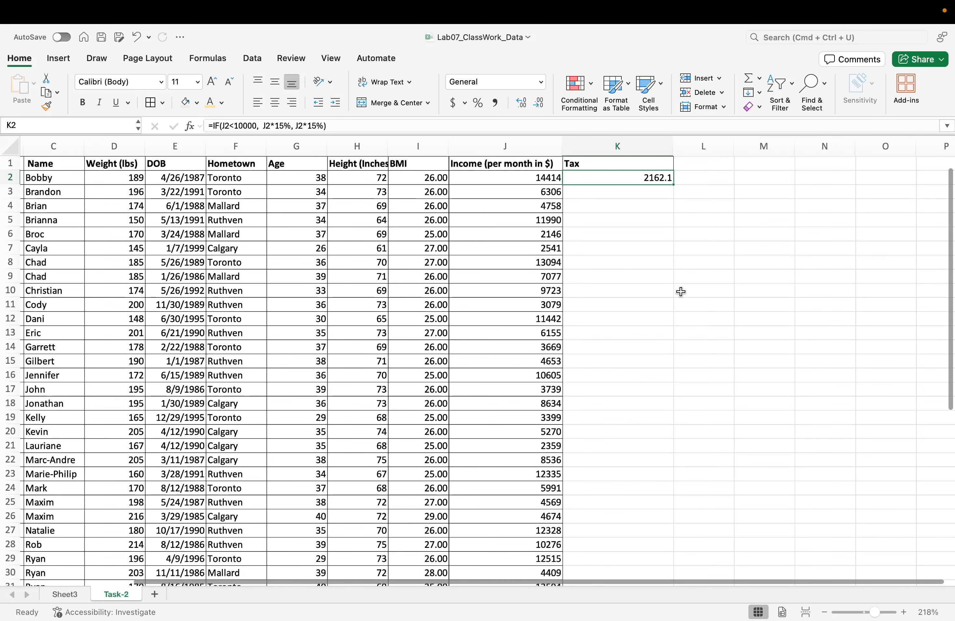
scroll(666, 205, "up", 3)
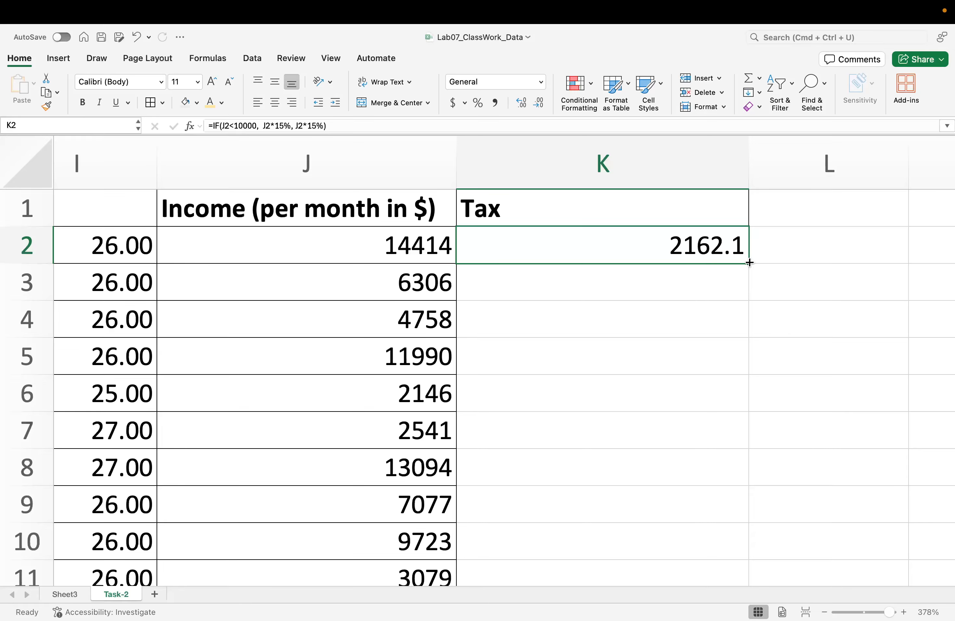
double_click(749, 262)
scroll(748, 260, "down", 5)
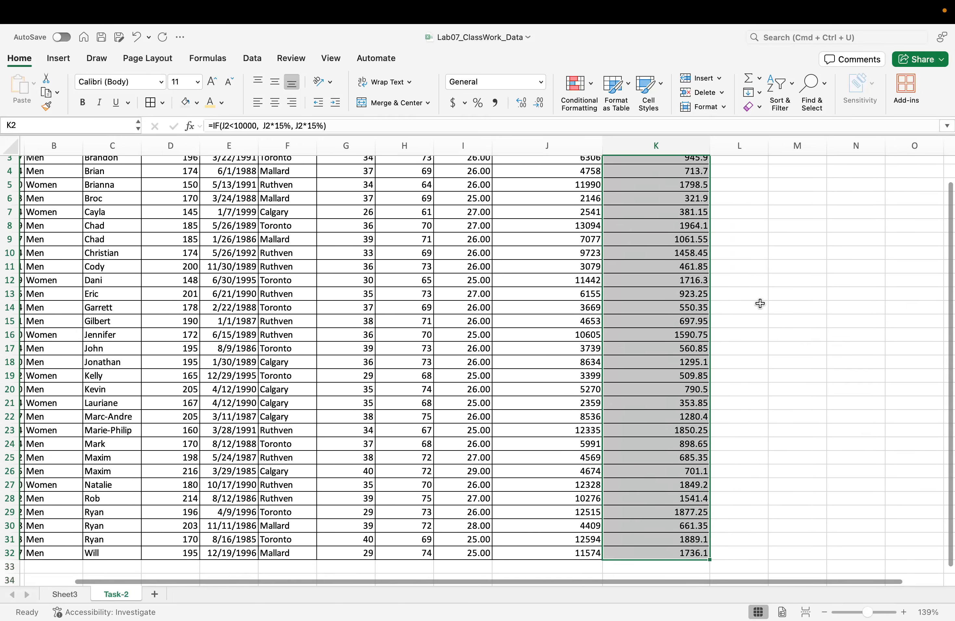
scroll(759, 304, "down", 4)
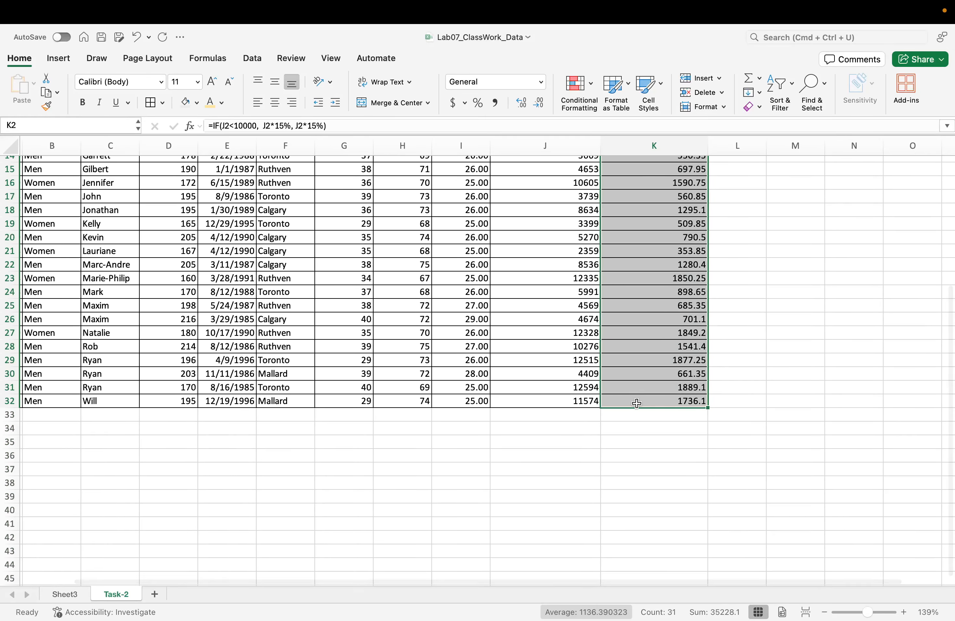
left_click(637, 425)
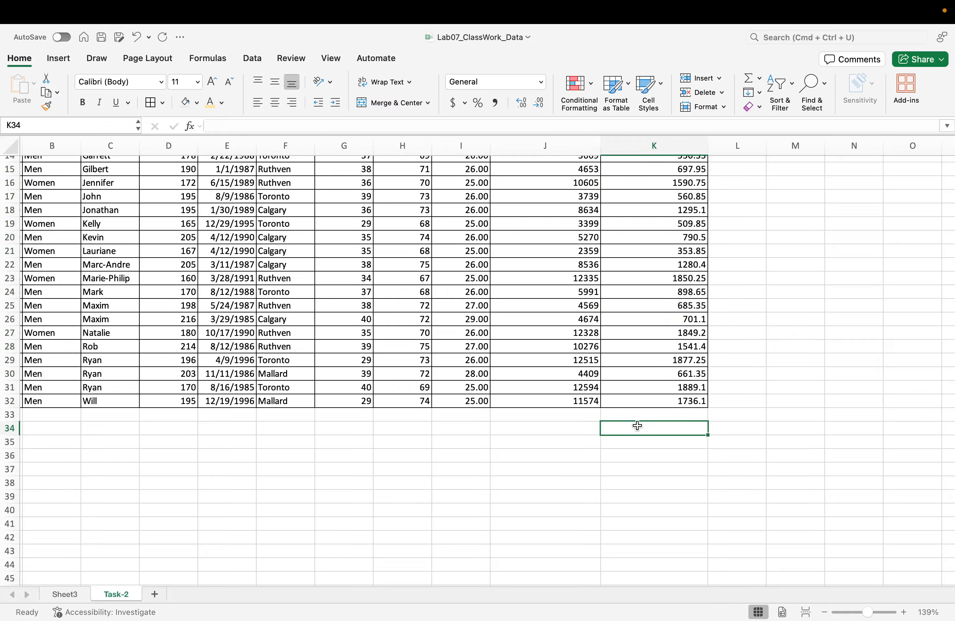
Step: Switch to the assignment document in Chrome and read instruction 4 about colouring the maximum taxpayer's row
key("ctrl+Right")
scroll(464, 400, "down", 3)
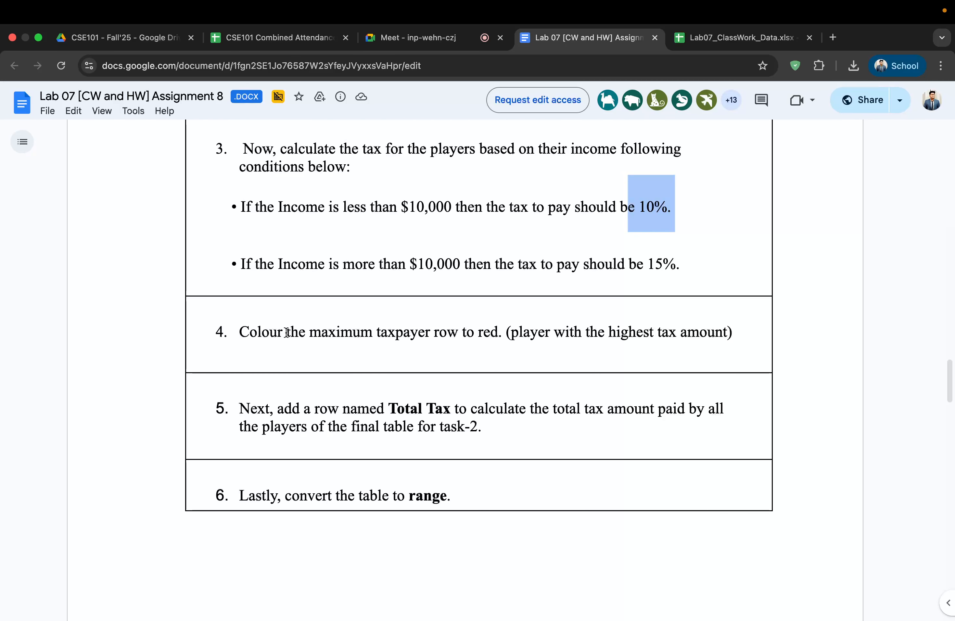
left_click_drag(286, 332, 474, 340)
left_click(474, 340)
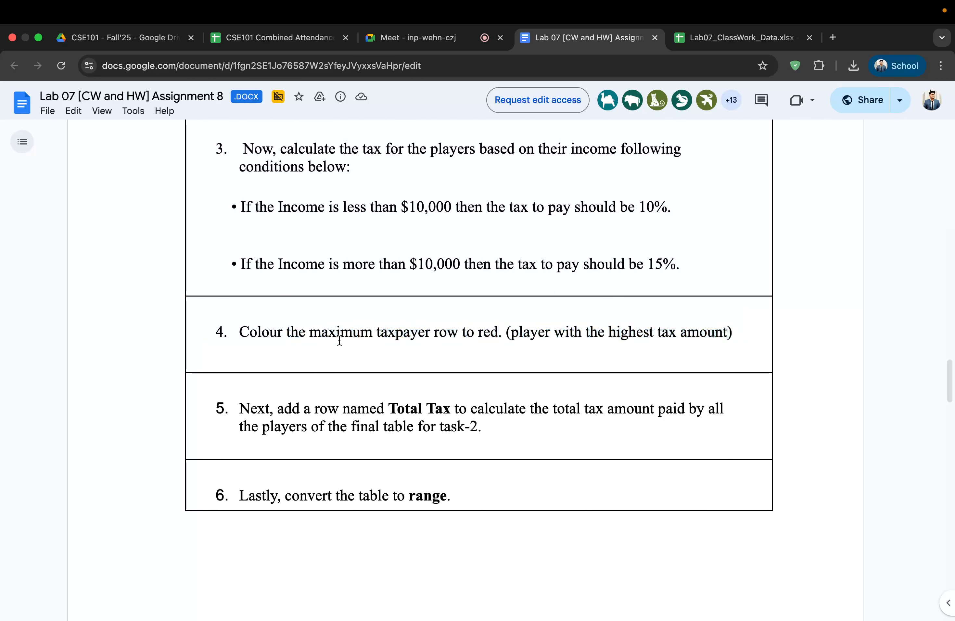
left_click_drag(269, 334, 476, 342)
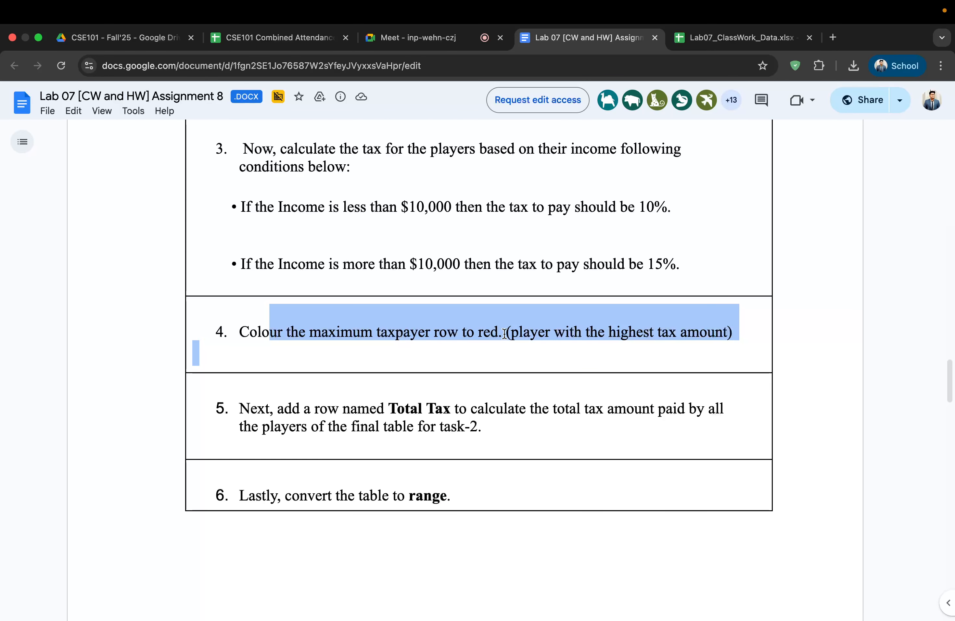
left_click(467, 334)
left_click_drag(478, 334, 731, 333)
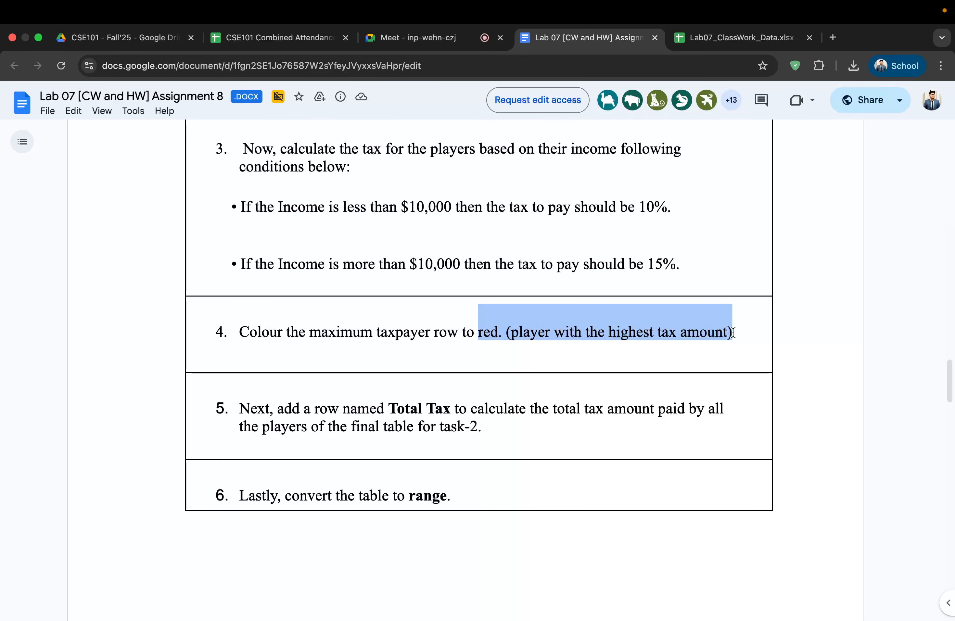
left_click(468, 334)
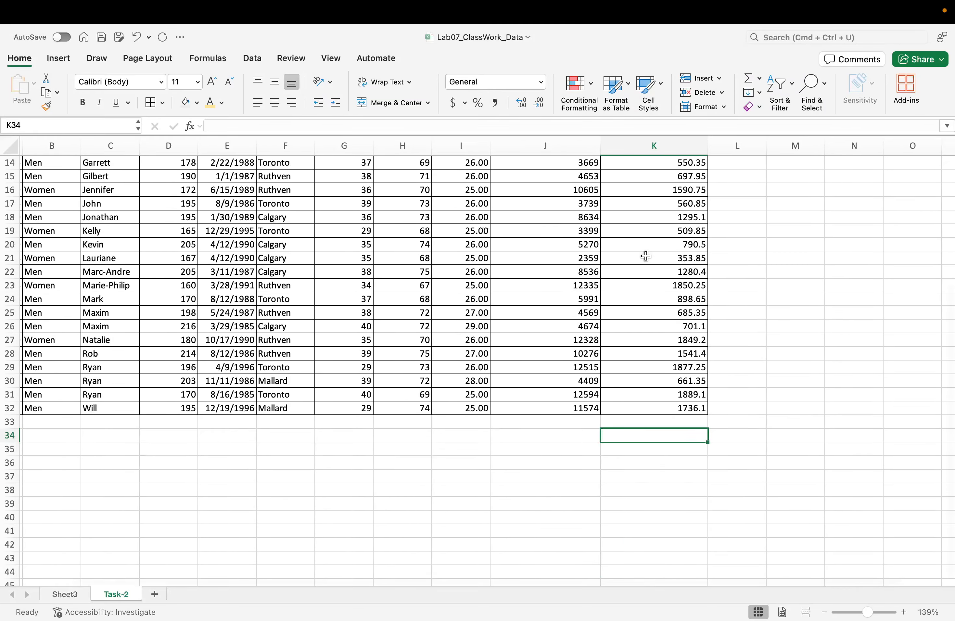
Step: Return to the Task-2 sheet in Excel and examine the Tax column for the player with the highest tax
scroll(644, 252, "up", 5)
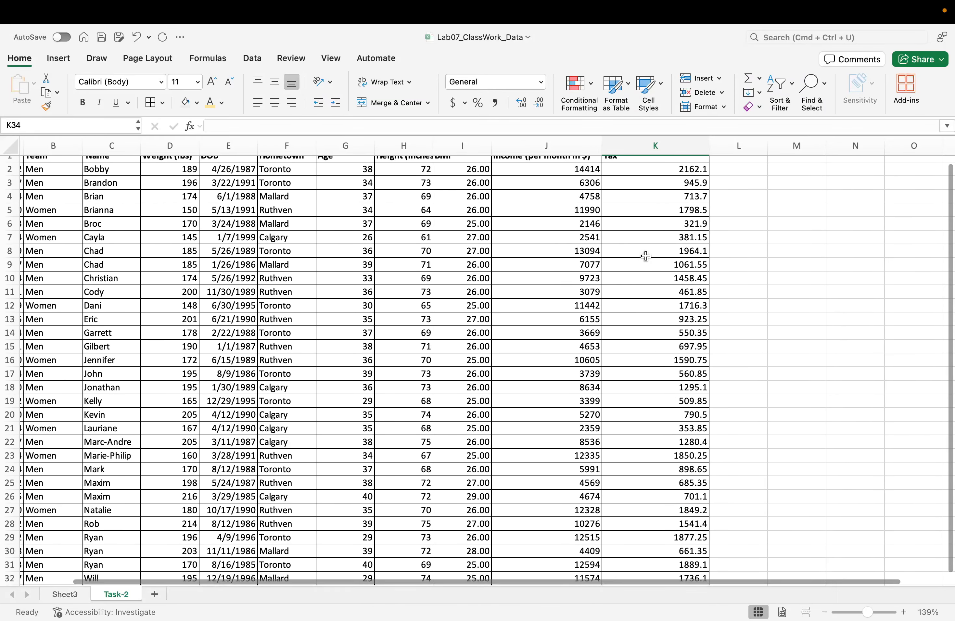
left_click(656, 173)
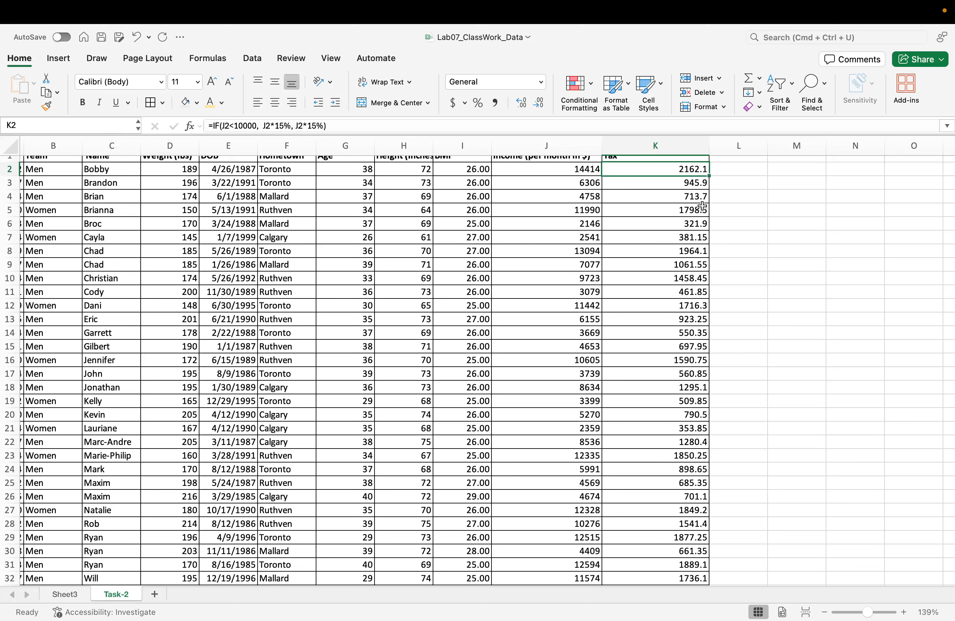
scroll(702, 207, "up", 1)
left_click(749, 191)
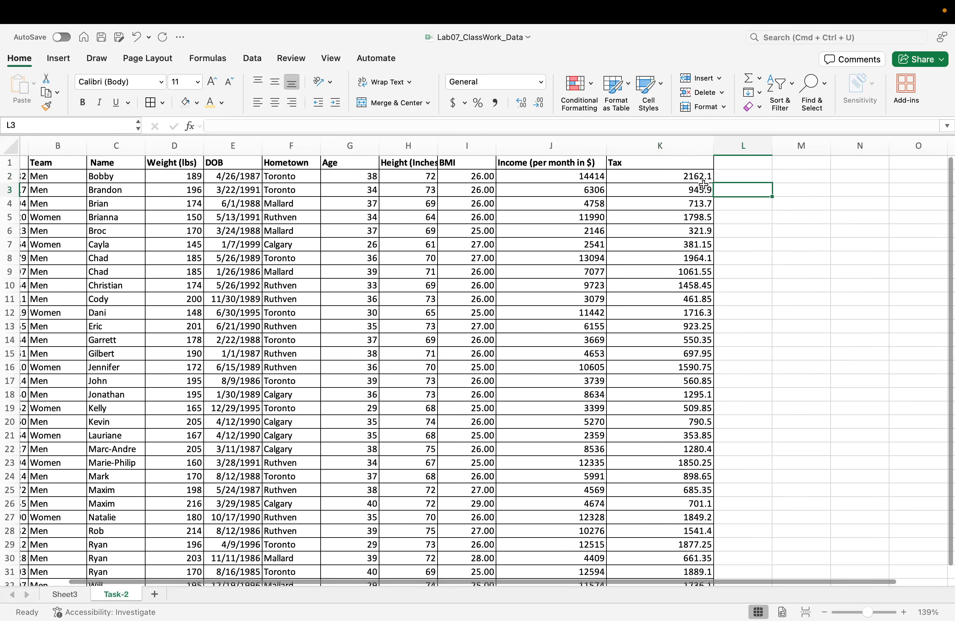
scroll(703, 185, "up", 1)
scroll(704, 188, "right", 2)
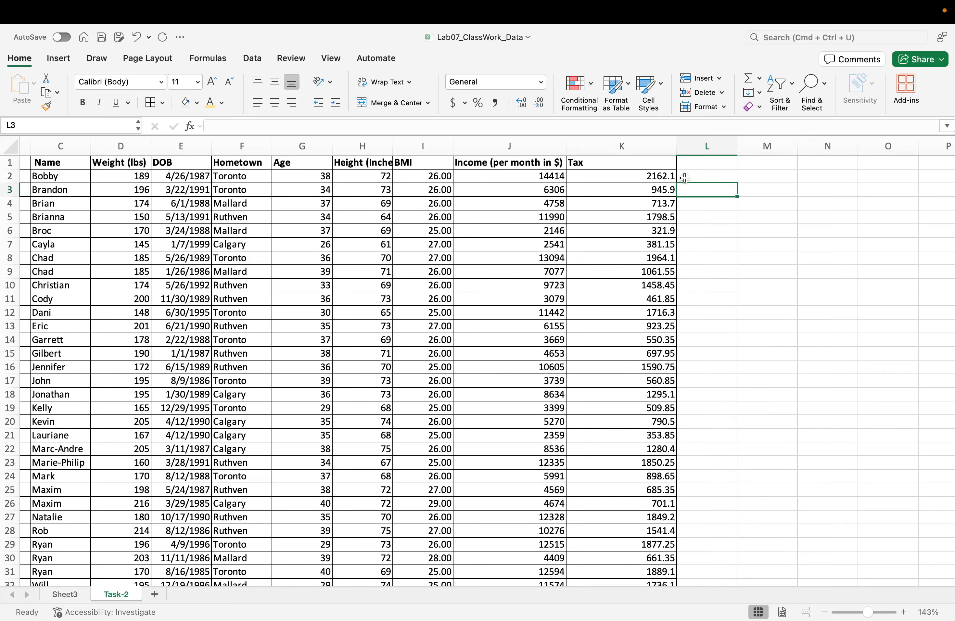
left_click(672, 176)
left_click(690, 192)
left_click_drag(608, 181, 623, 128)
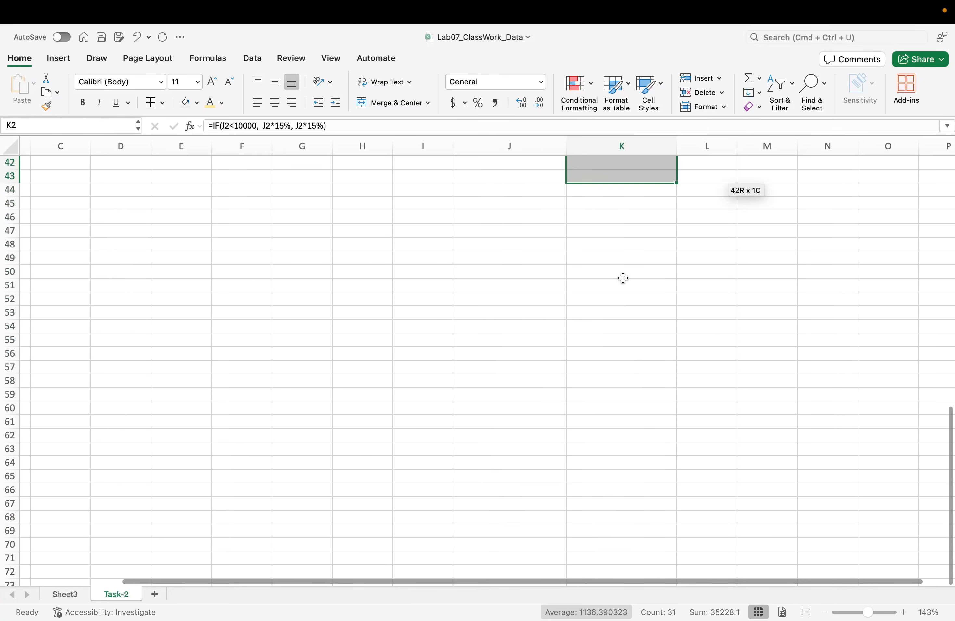
left_click(623, 277)
scroll(623, 278, "up", 14)
Step: Start a Top 10 Items conditional formatting rule for the tax values in K2 through K32
left_click(625, 175)
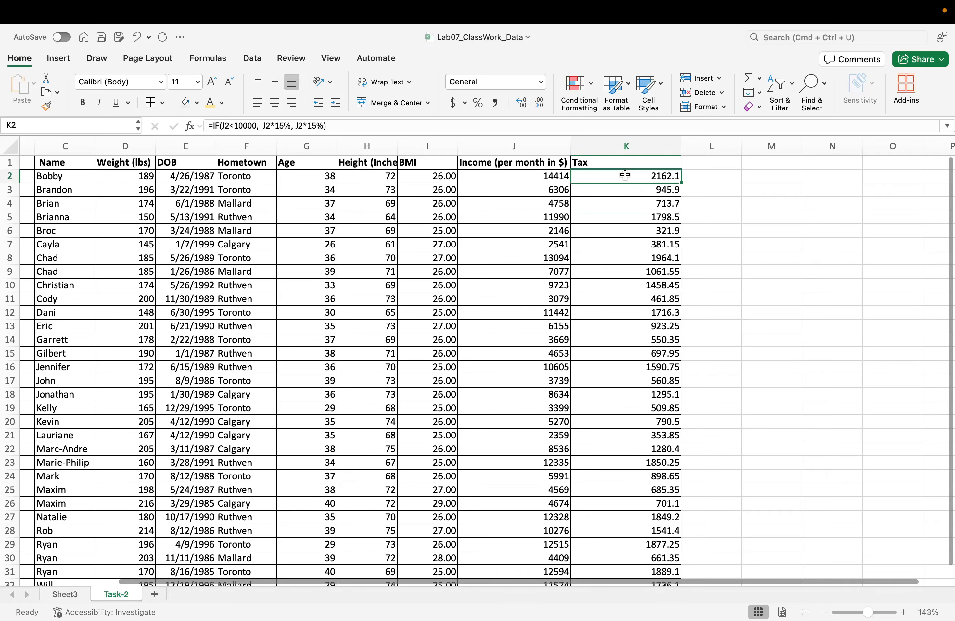
left_click_drag(625, 175, 649, 552)
left_click(766, 228)
scroll(649, 551, "down", 3)
scroll(649, 551, "down", 2)
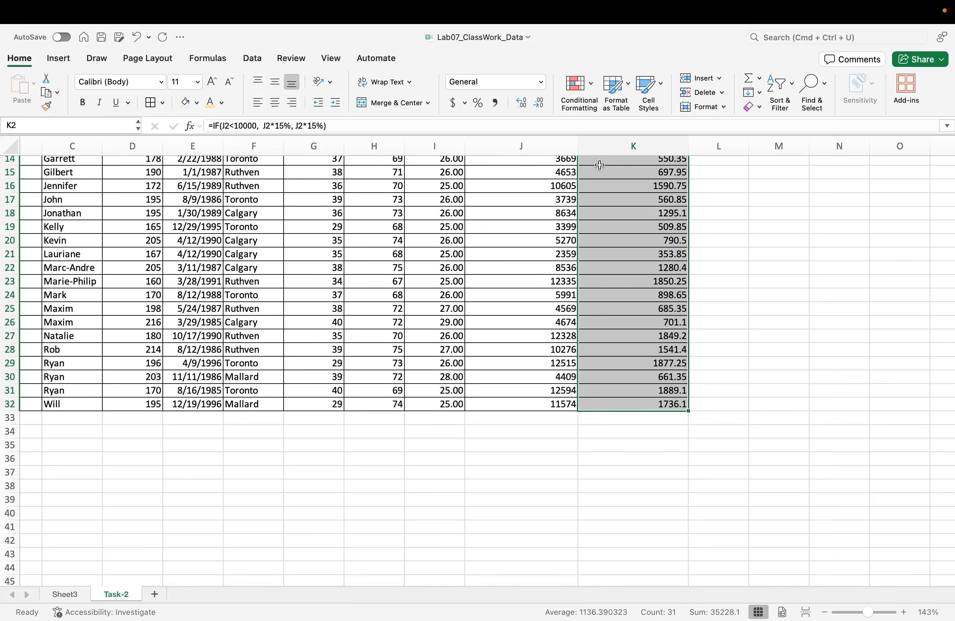
left_click(593, 87)
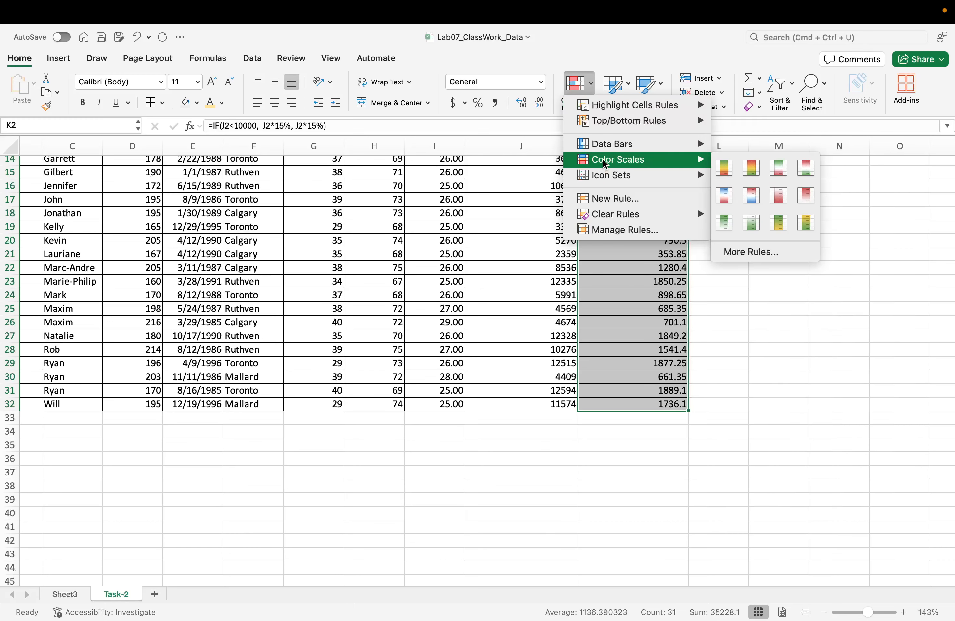
mouse_move(607, 149)
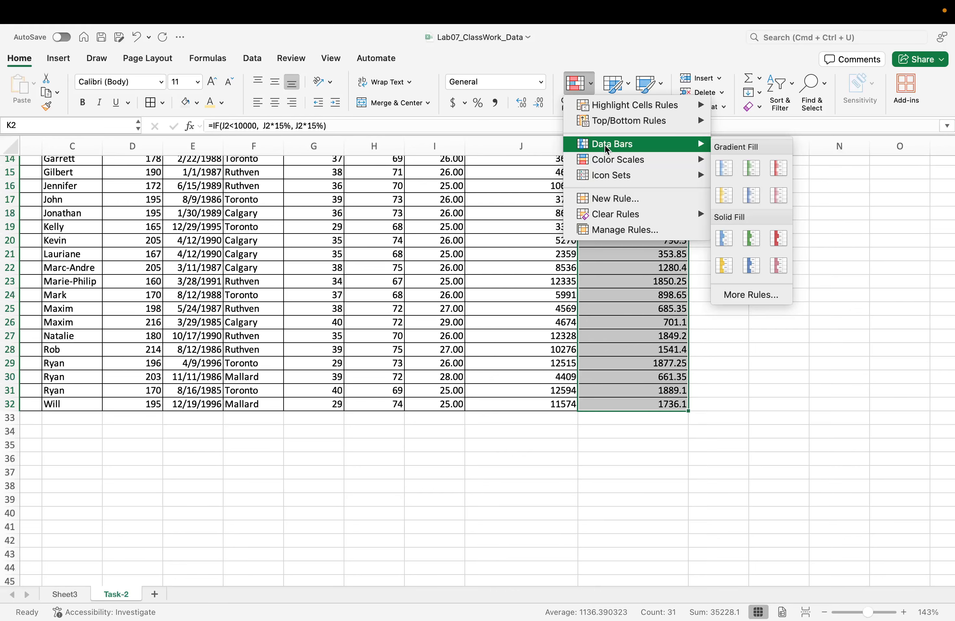
mouse_move(607, 130)
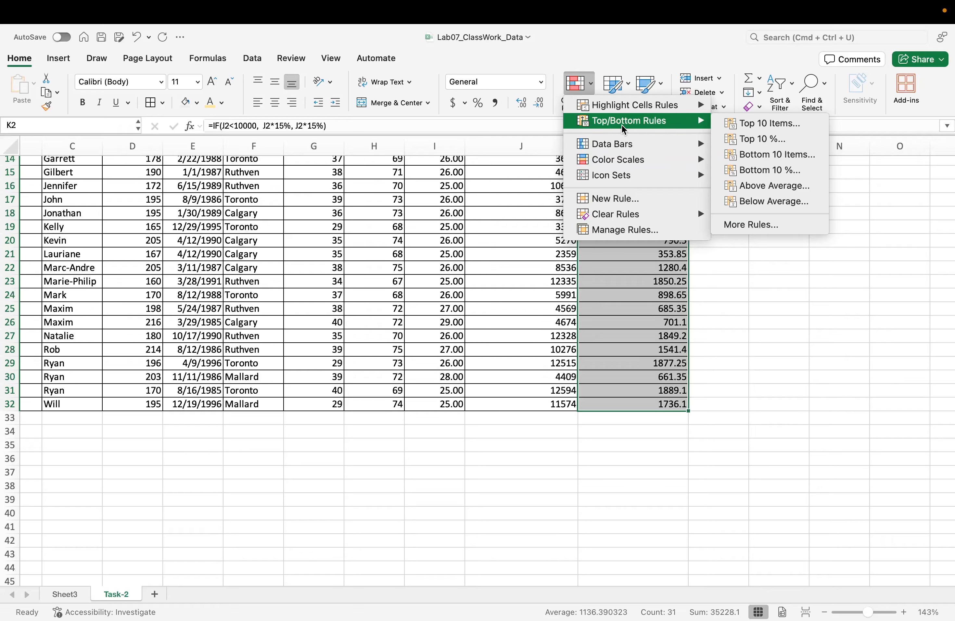
left_click(743, 130)
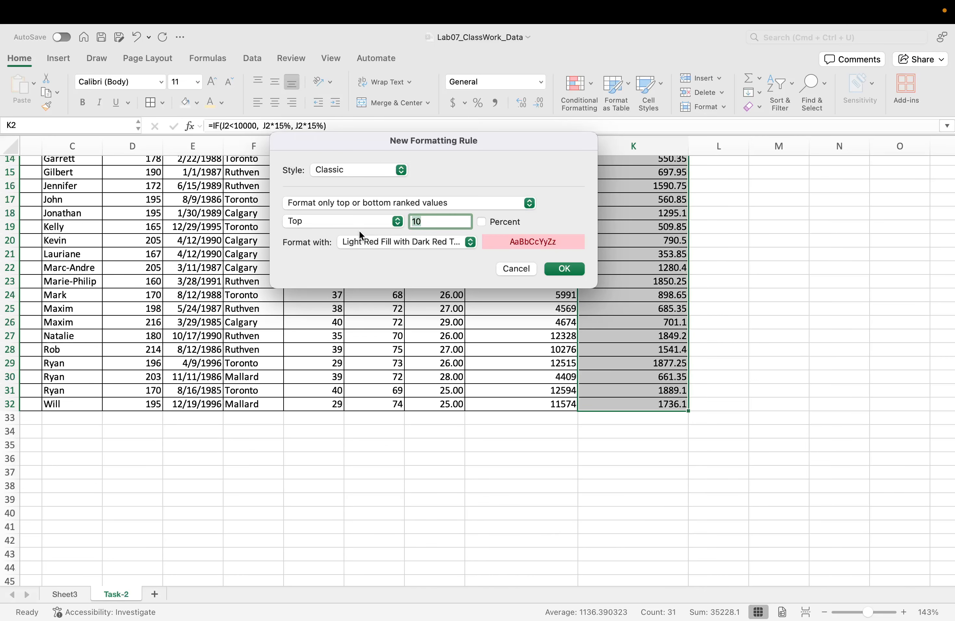
Step: Limit the rule to the top 1 value with Light Red Fill with Dark Red Text and apply it
left_click(436, 224)
key("BackSpace")
left_click(439, 241)
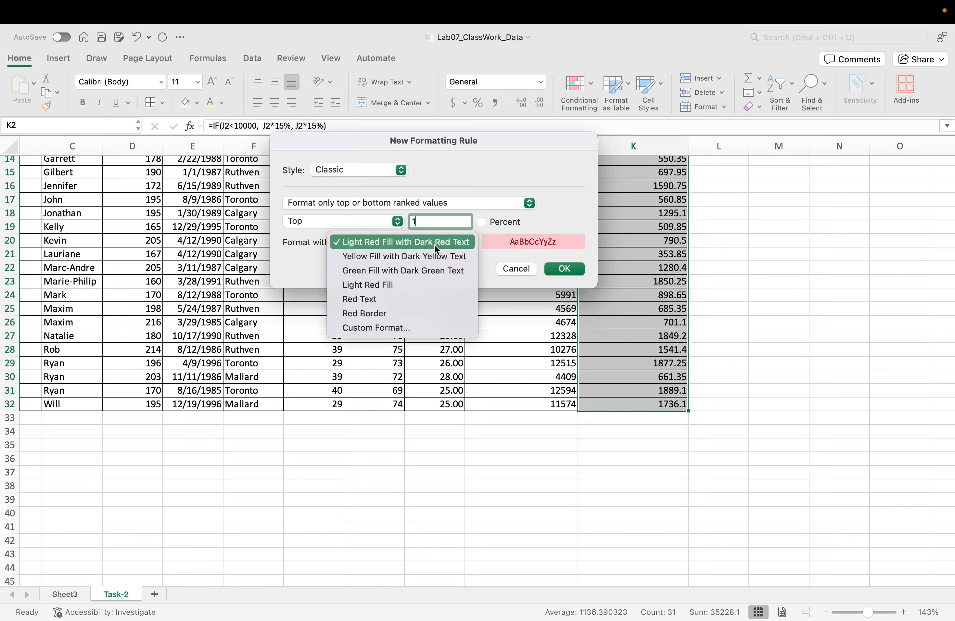
left_click(381, 246)
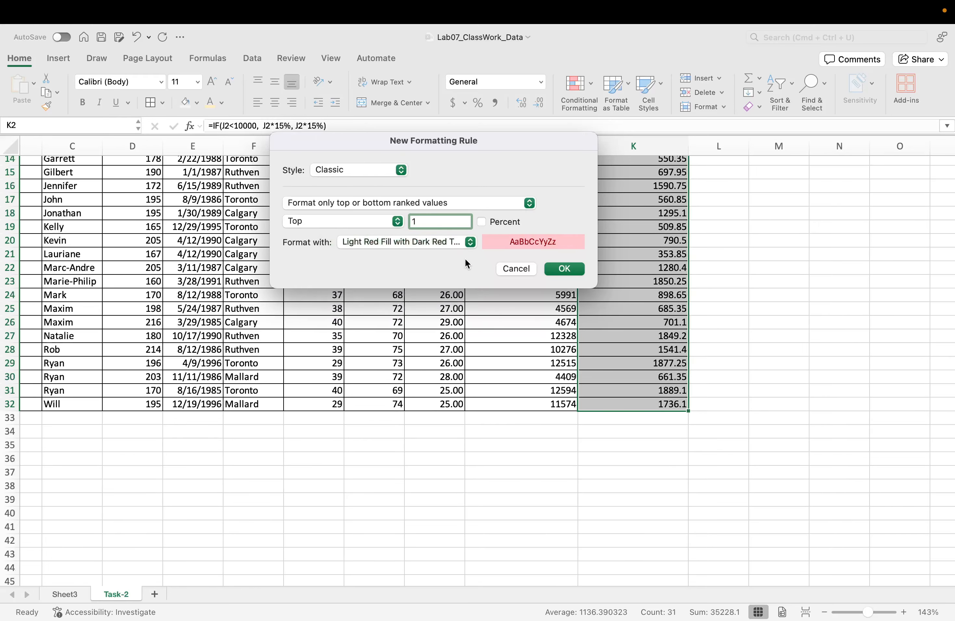
left_click(553, 267)
scroll(553, 266, "up", 5)
left_click(735, 199)
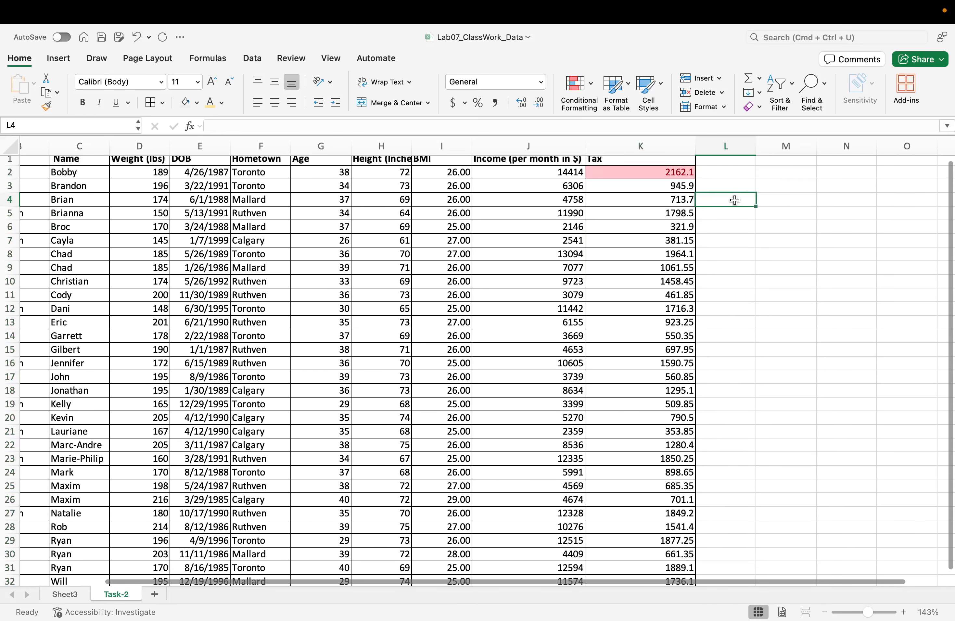
Step: Set the first player's income in J2 to 14 and check which tax cell the rule highlights
scroll(735, 199, "up", 5)
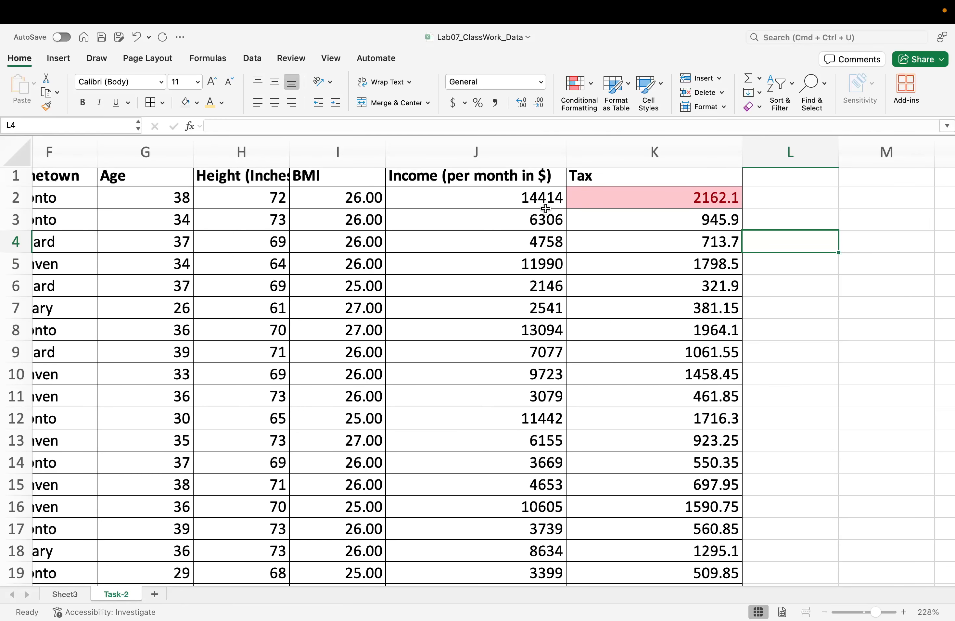
left_click(546, 207)
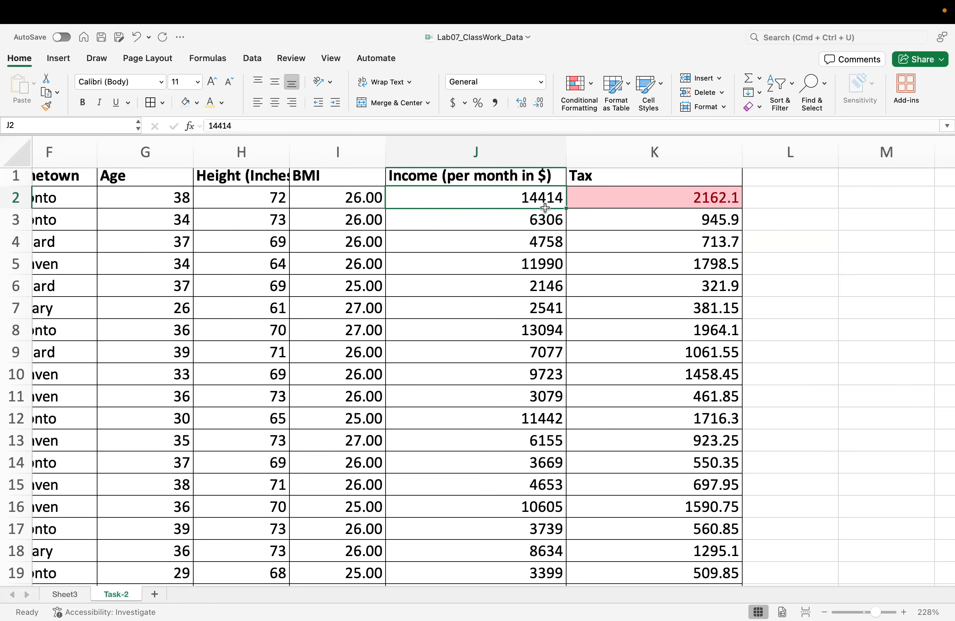
double_click(523, 197)
left_click_drag(522, 196, 544, 196)
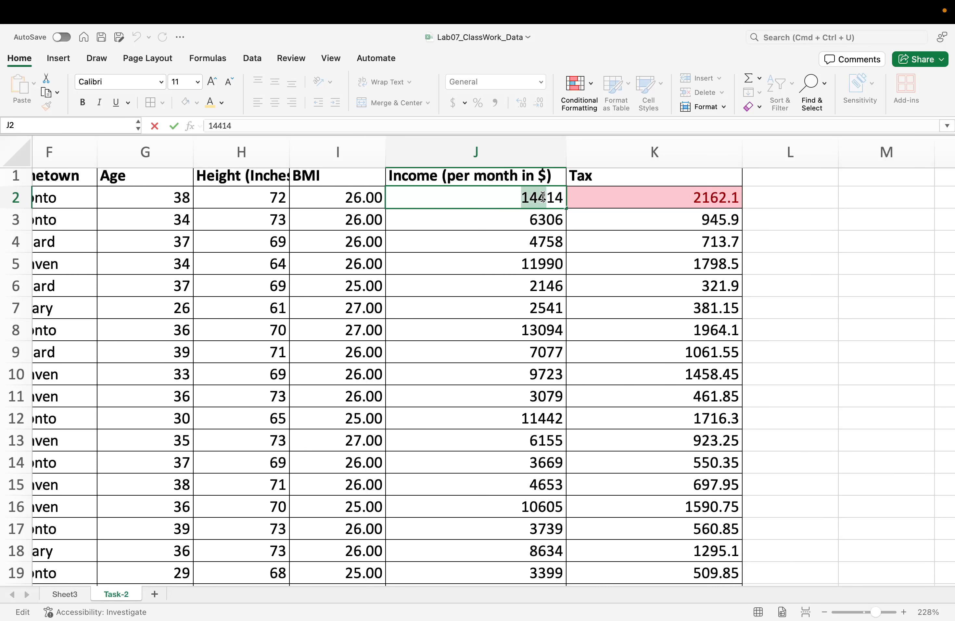
key("BackSpace")
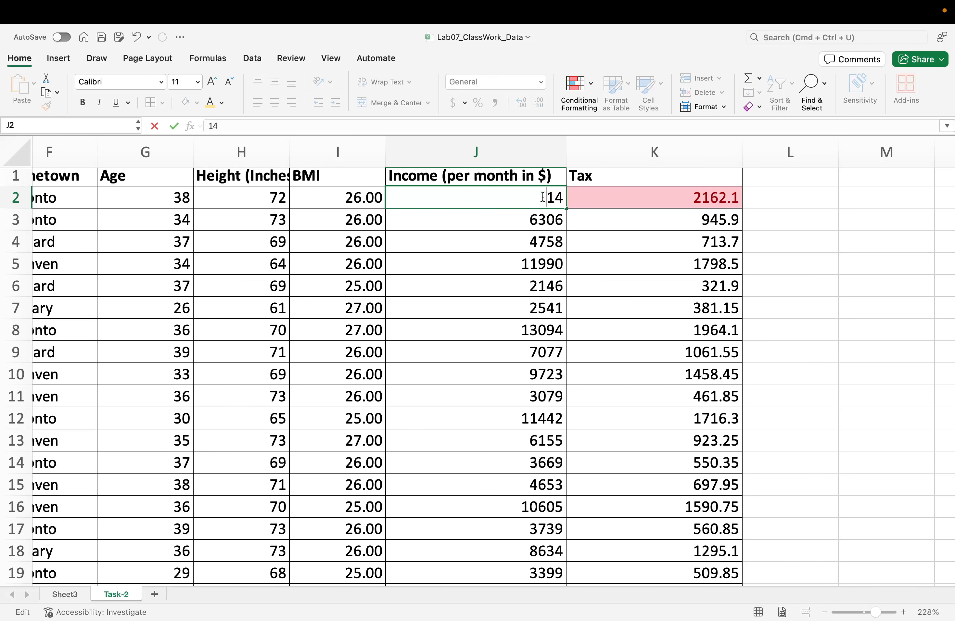
key("Return")
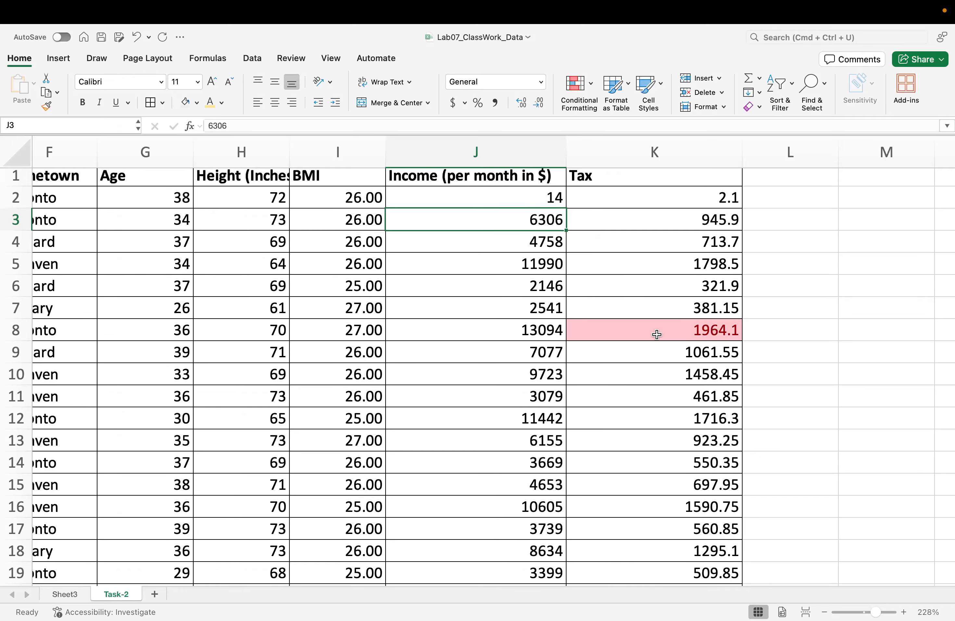
scroll(658, 335, "down", 9)
scroll(659, 335, "up", 9)
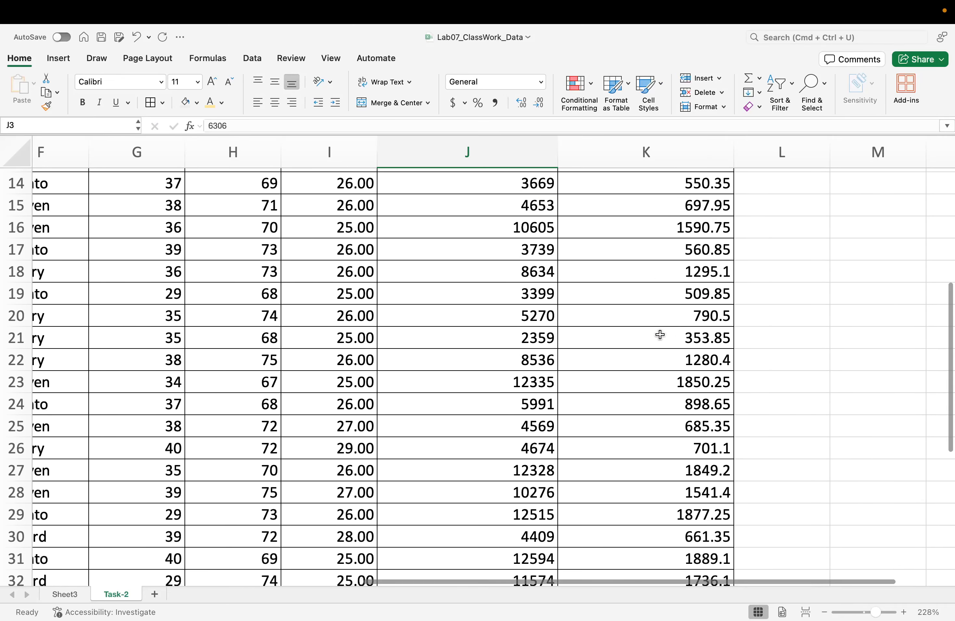
Step: Set the income in J8 to 130
left_click(550, 333)
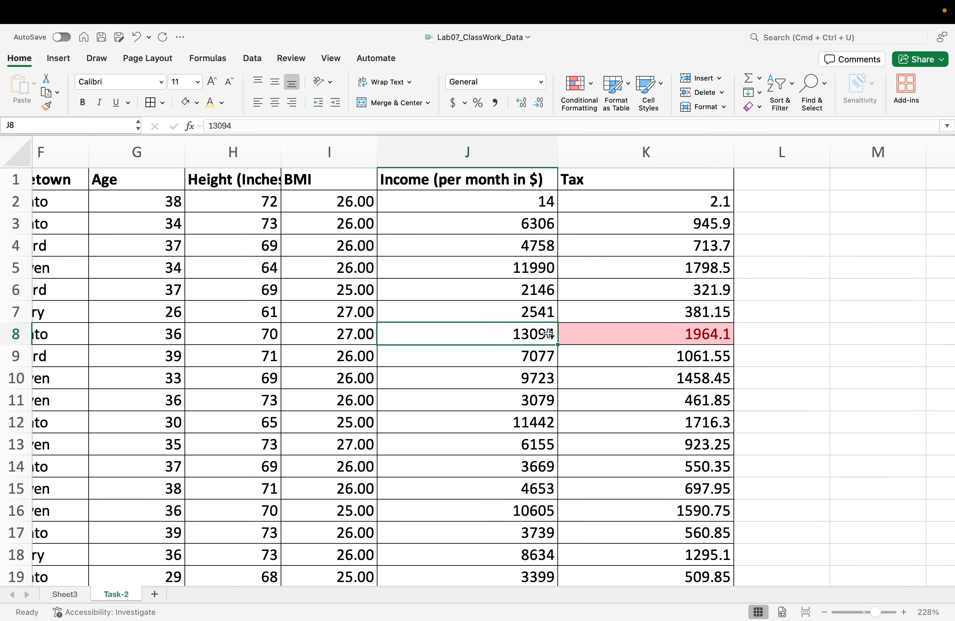
double_click(550, 334)
key("BackSpace")
key("BackSpace")
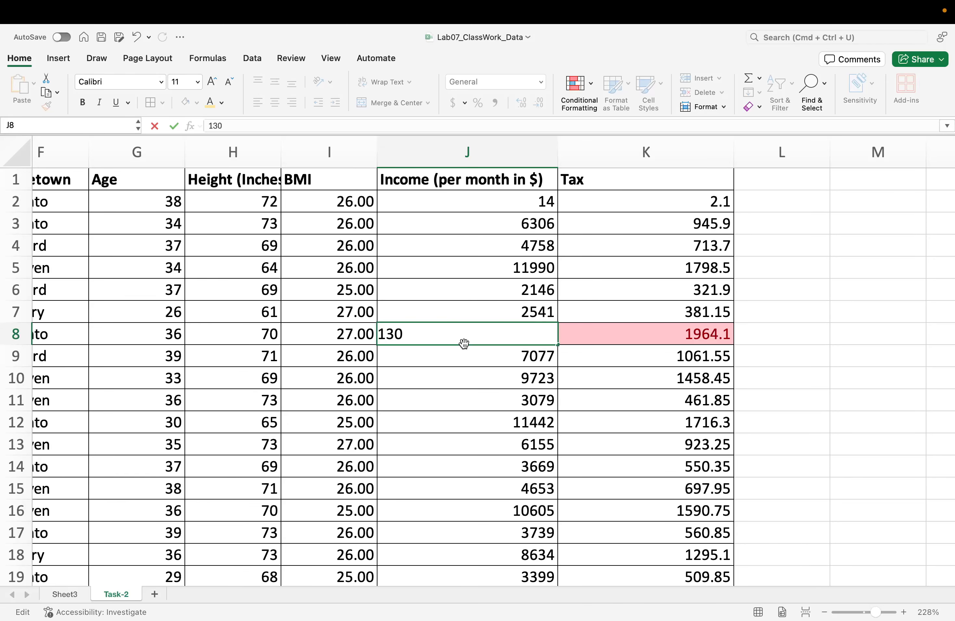
key("Return")
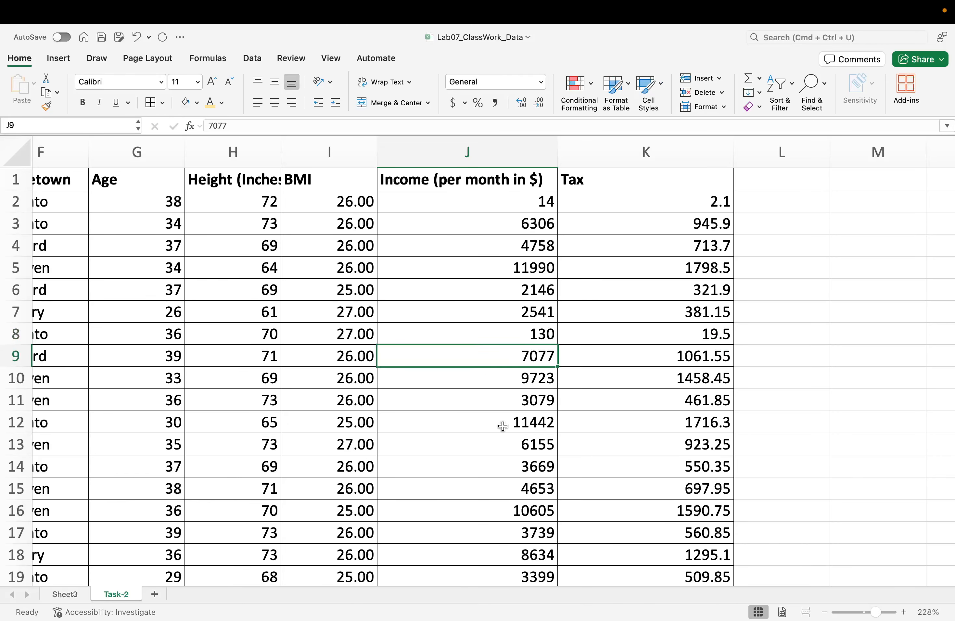
Step: Examine the Tax column down to the last player for the cell the top-value rule highlights
scroll(503, 424, "down", 10)
scroll(503, 427, "down", 1)
left_click(524, 393)
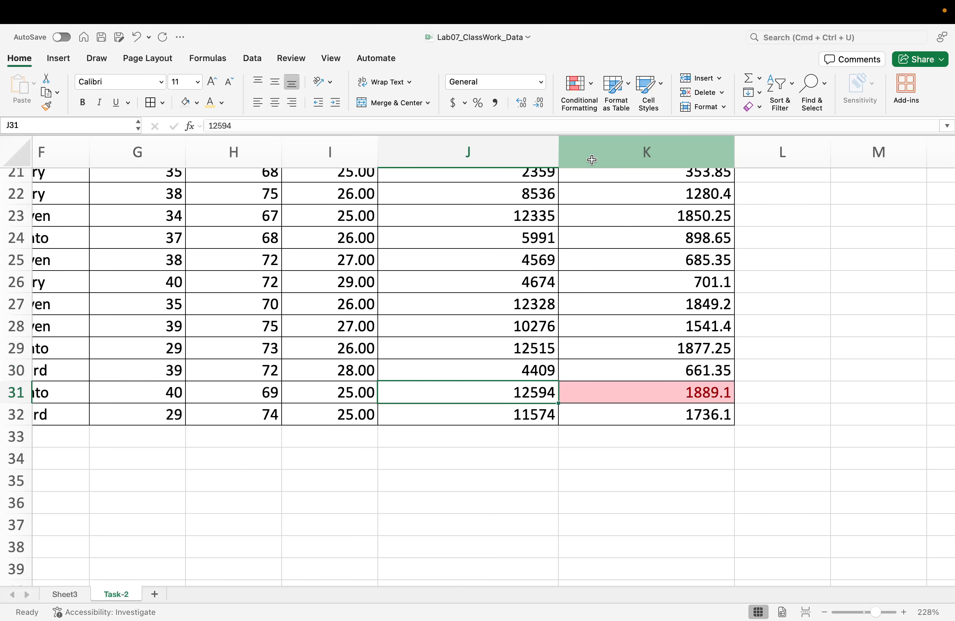
scroll(565, 302, "down", 5)
scroll(564, 302, "up", 5)
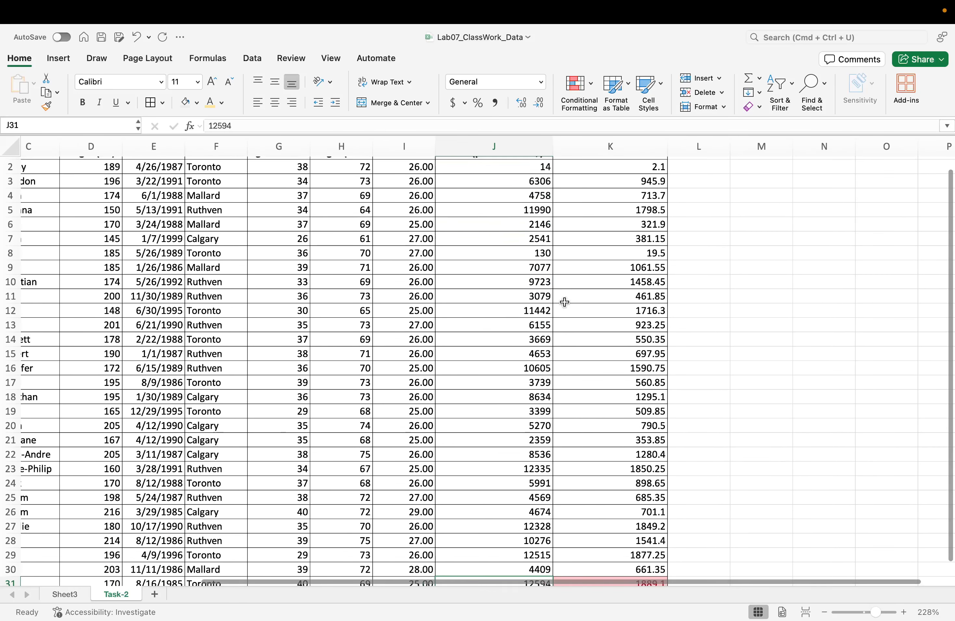
scroll(565, 302, "right", 3)
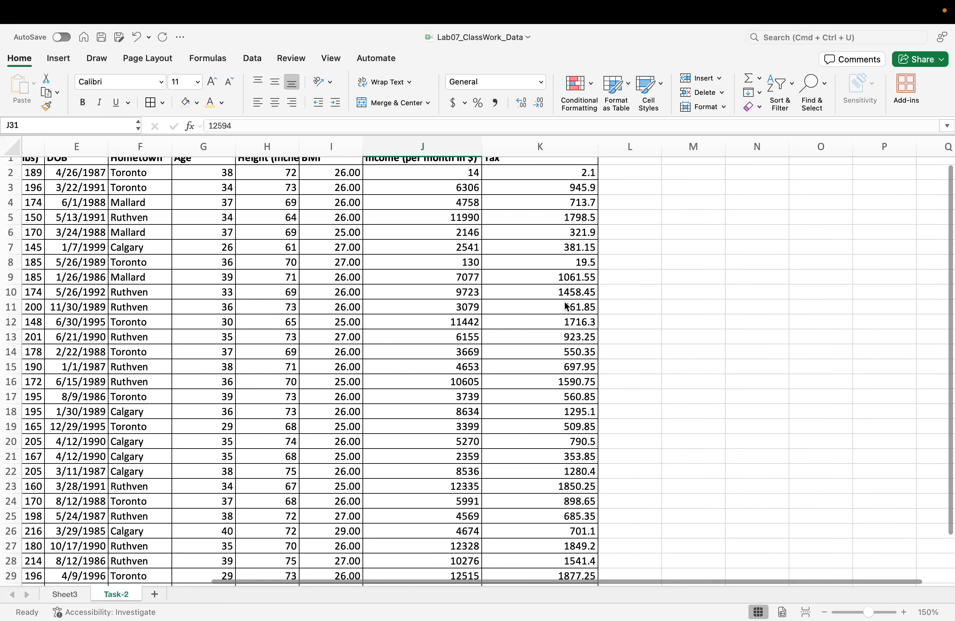
scroll(566, 306, "right", 2)
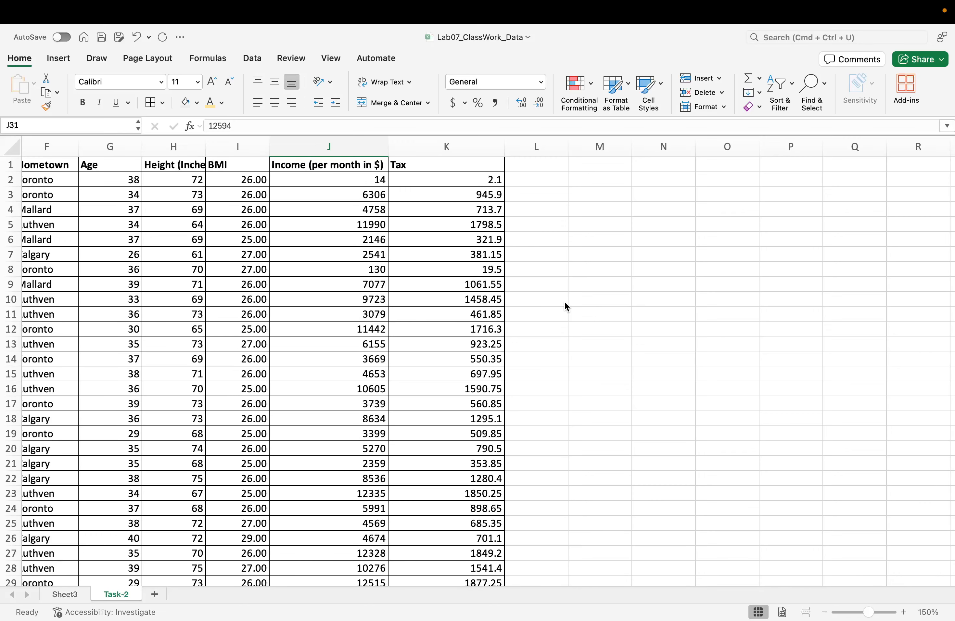
Step: Switch to the assignment document in Chrome and read instruction 5 about adding a Total Tax row
key("ctrl+Right")
scroll(491, 330, "down", 3)
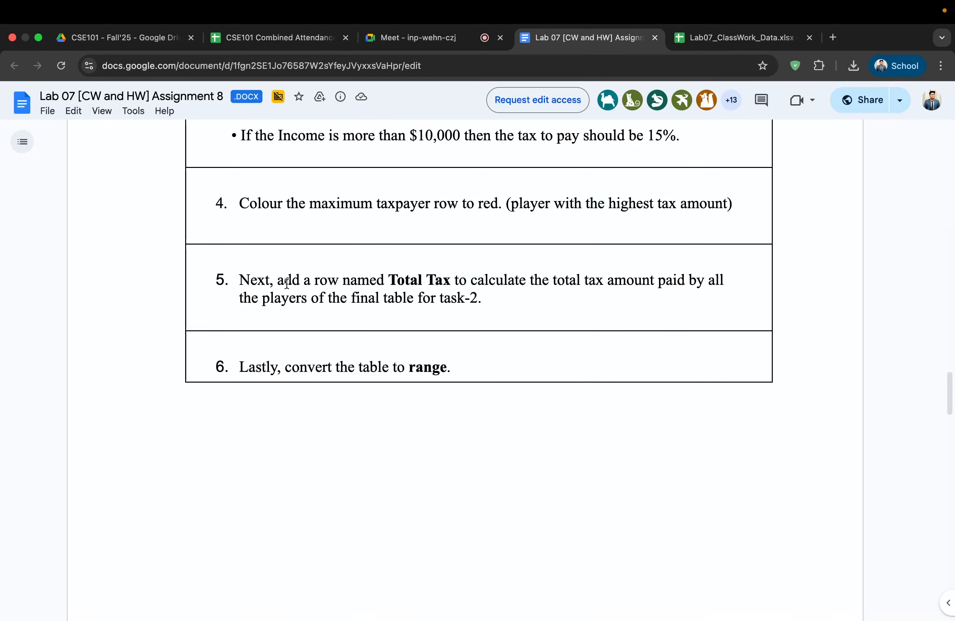
left_click_drag(279, 283, 419, 287)
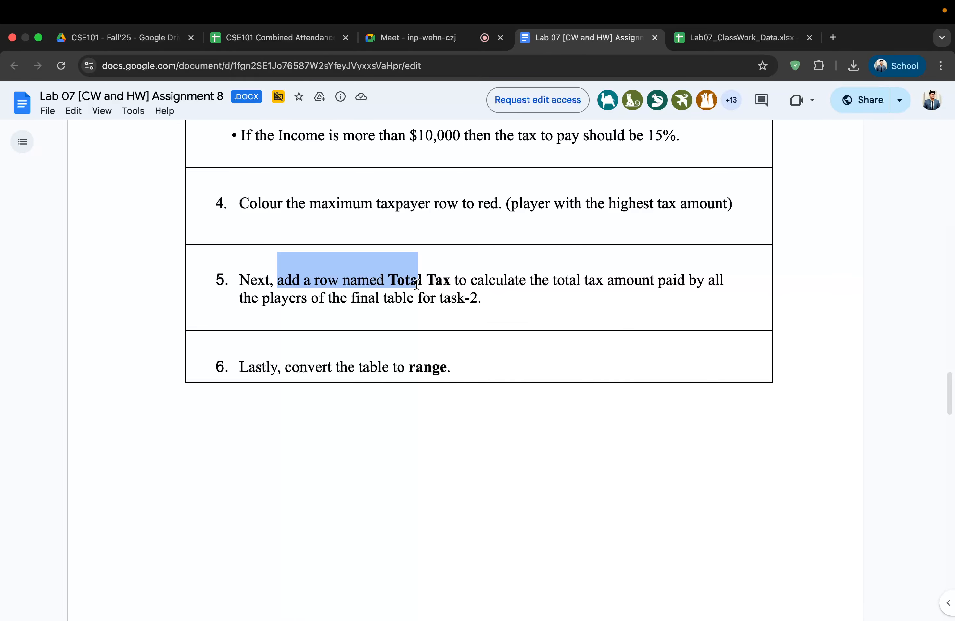
left_click(417, 285)
left_click_drag(390, 281, 450, 282)
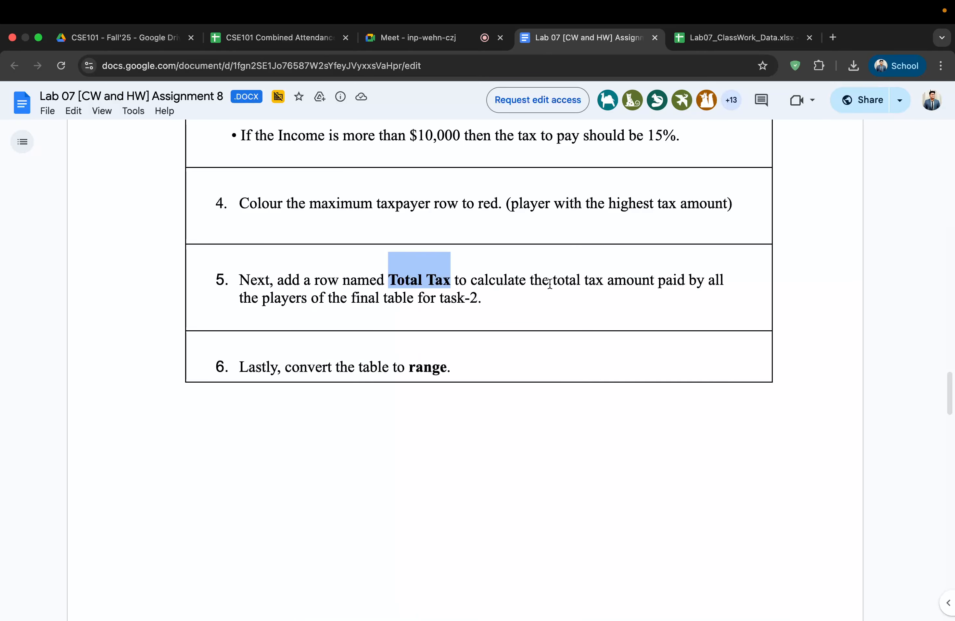
left_click_drag(549, 284, 698, 288)
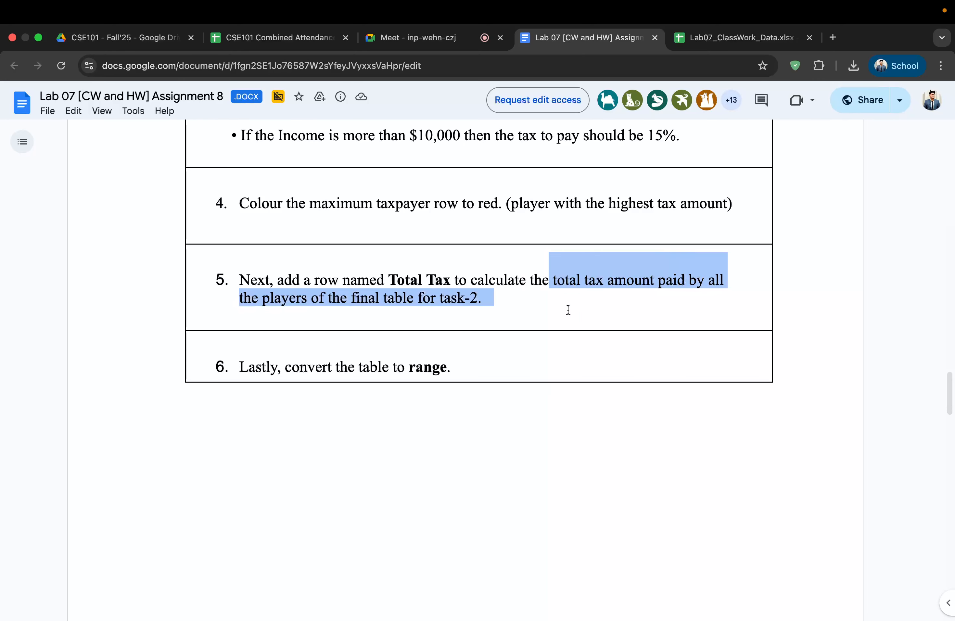
Step: Return to the Task-2 sheet in Excel and apply All Borders to cells I34 and J34 below the table
key("ctrl+Left")
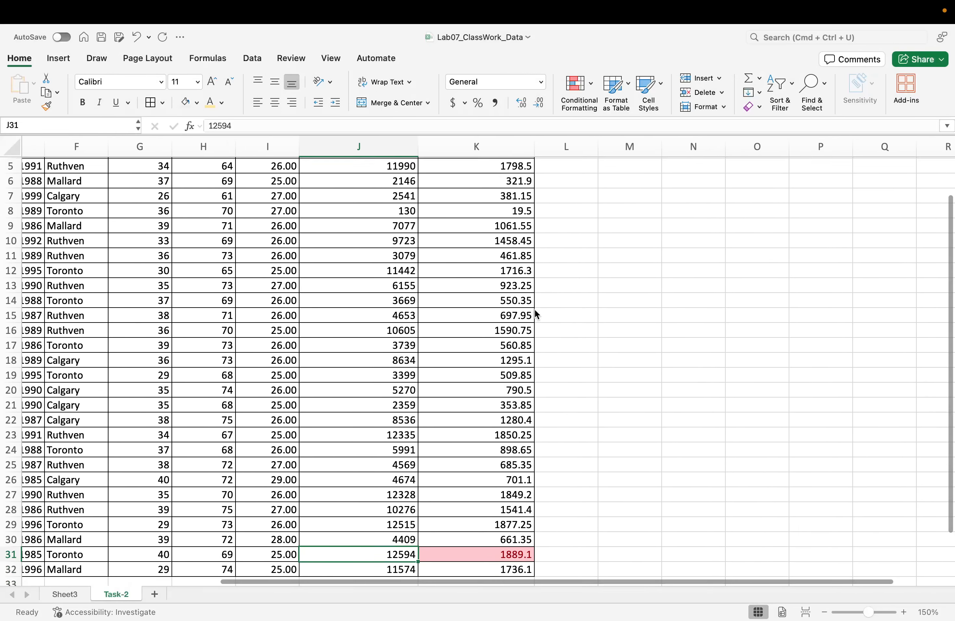
scroll(535, 310, "down", 5)
scroll(407, 463, "down", 2)
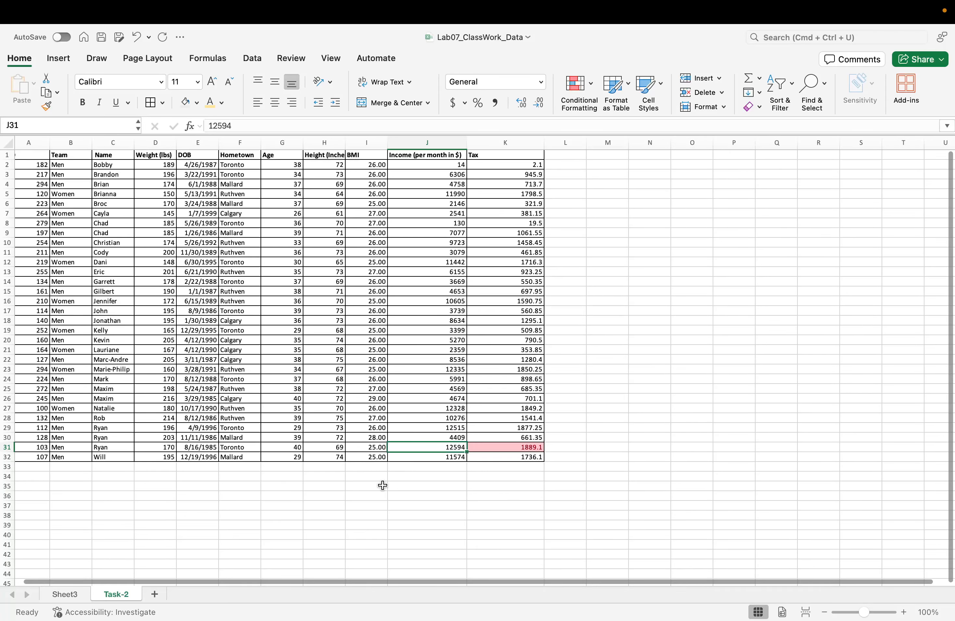
scroll(383, 485, "up", 5)
scroll(382, 485, "up", 6)
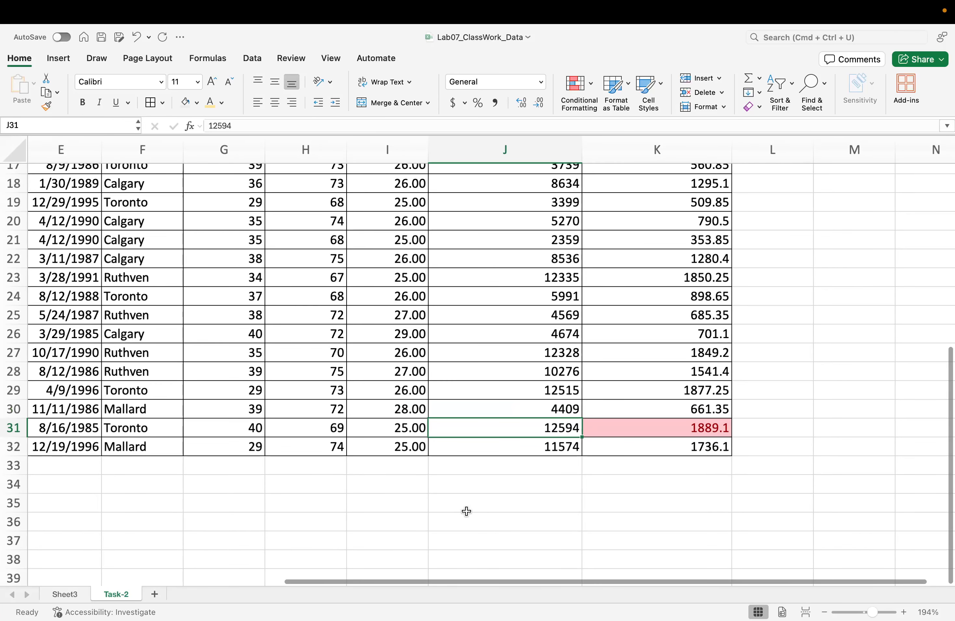
left_click_drag(409, 487, 444, 484)
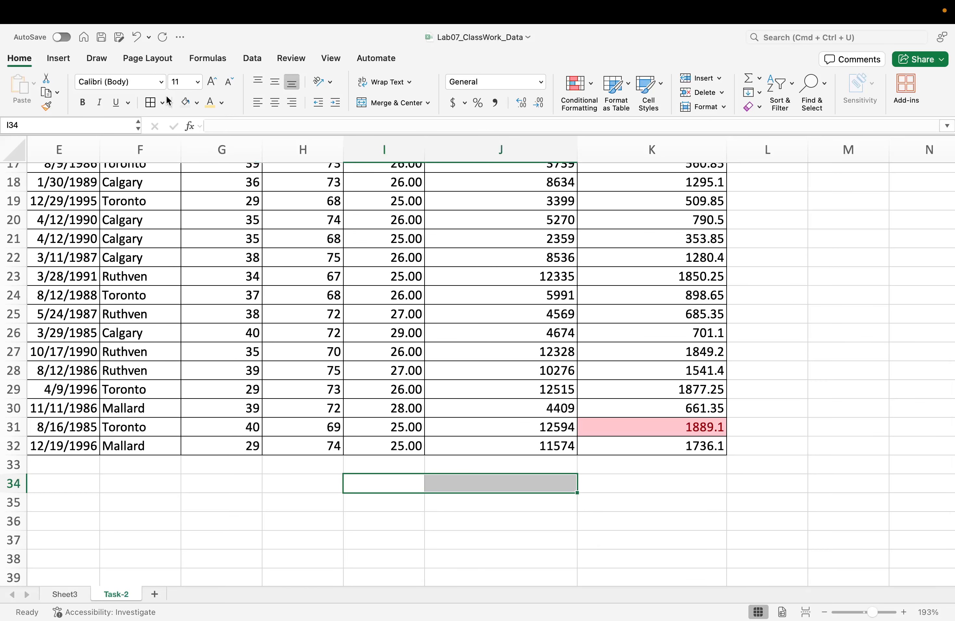
left_click(164, 104)
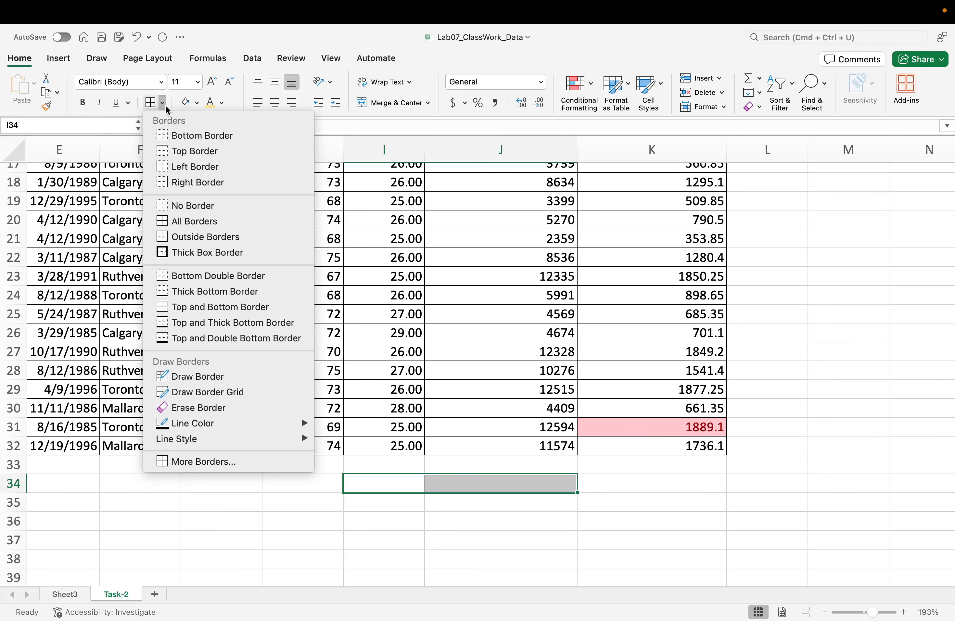
left_click(181, 224)
Step: Enter the label Total Tax in cell I34
left_click(405, 491)
double_click(399, 483)
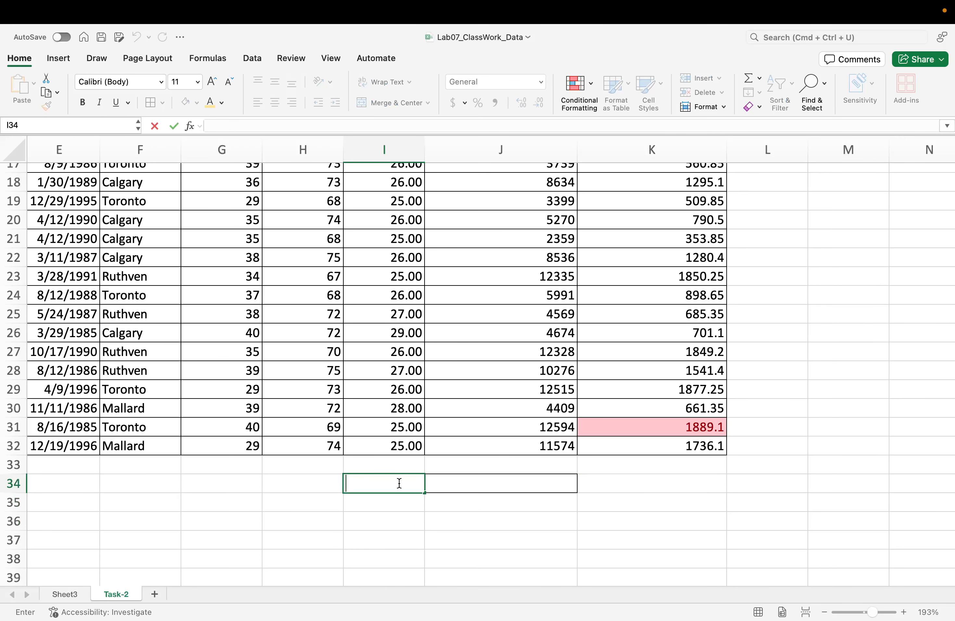
type("Total Tax")
key("Return")
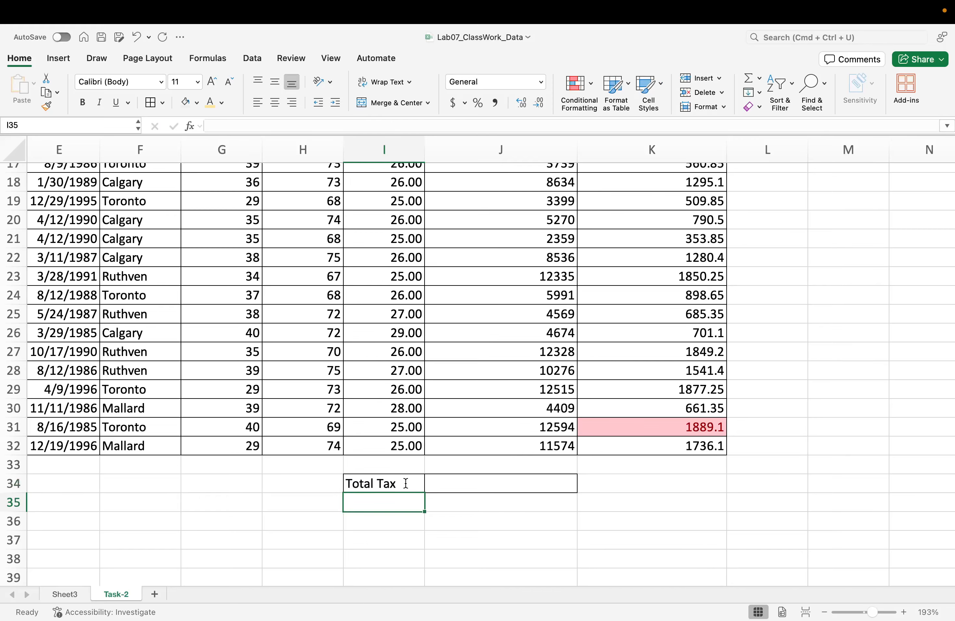
left_click(458, 492)
left_click(416, 491)
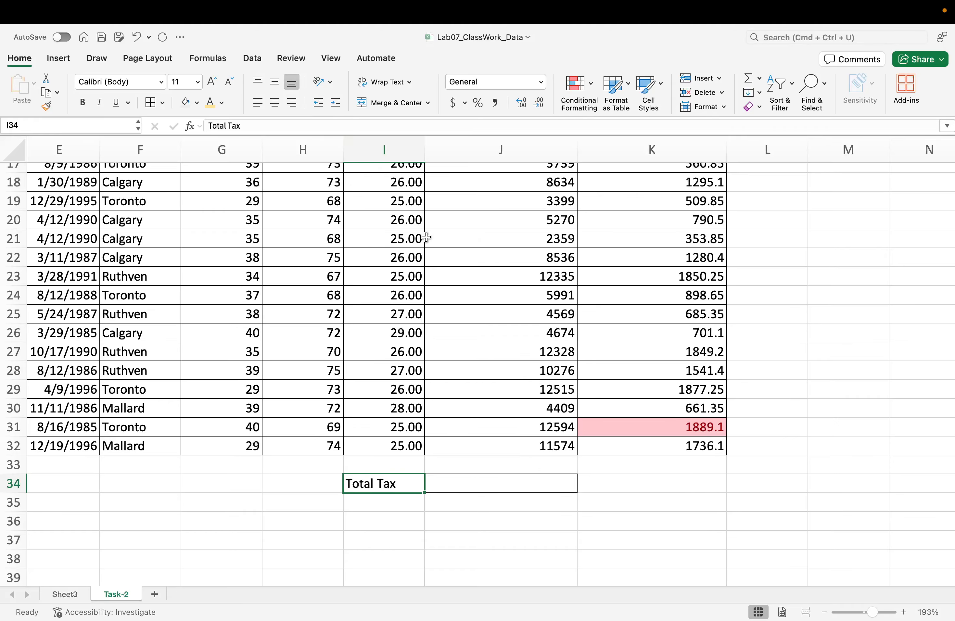
Step: Enter the formula =SUM(K2:K32) in cell J34 to total the tax of all players
scroll(427, 237, "down", 2)
scroll(445, 457, "left", 1)
left_click(477, 459)
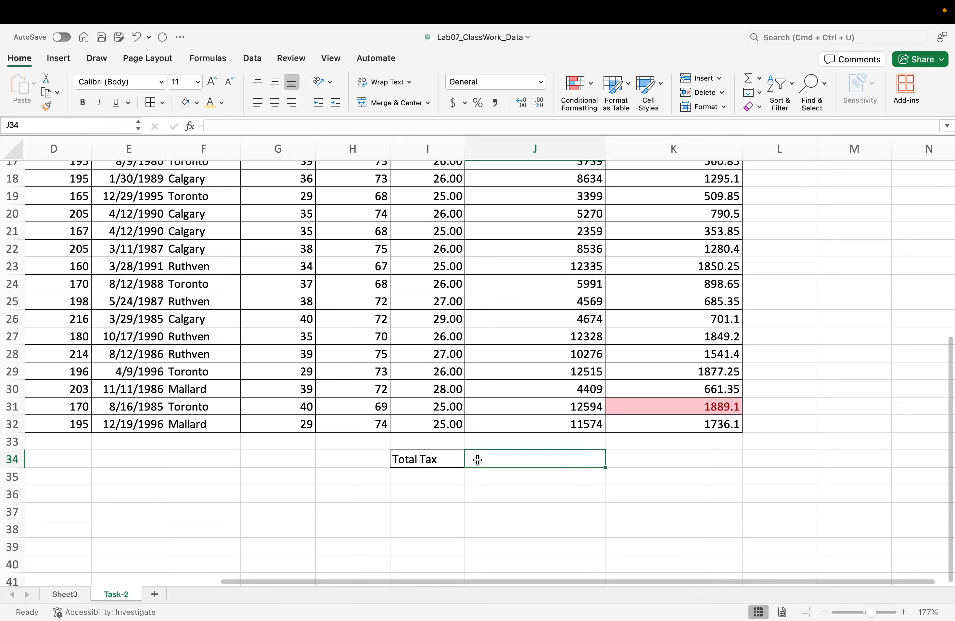
type("=")
scroll(511, 467, "up", 2)
scroll(512, 466, "right", 1)
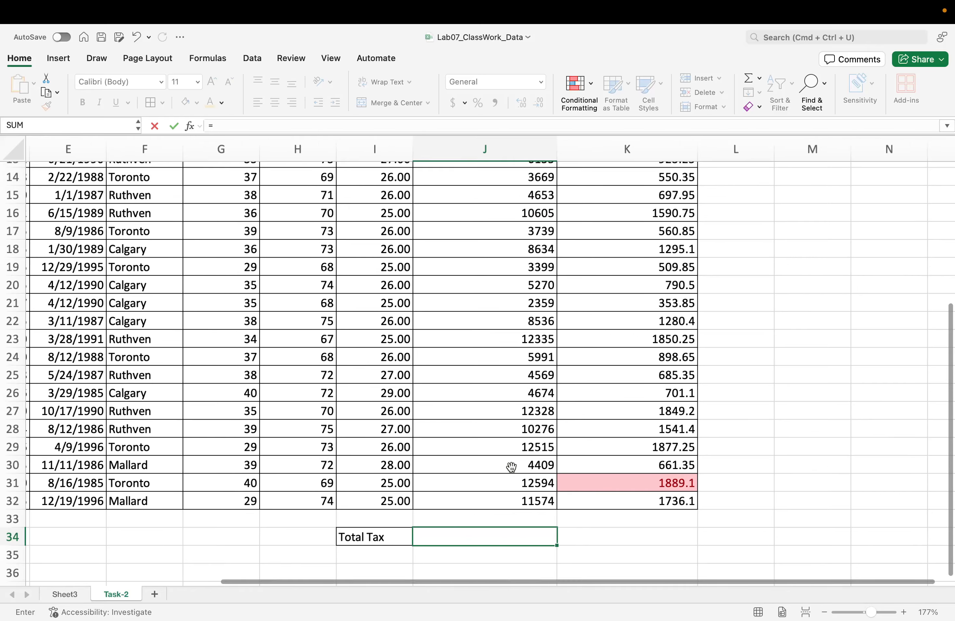
left_click_drag(452, 487, 452, 485)
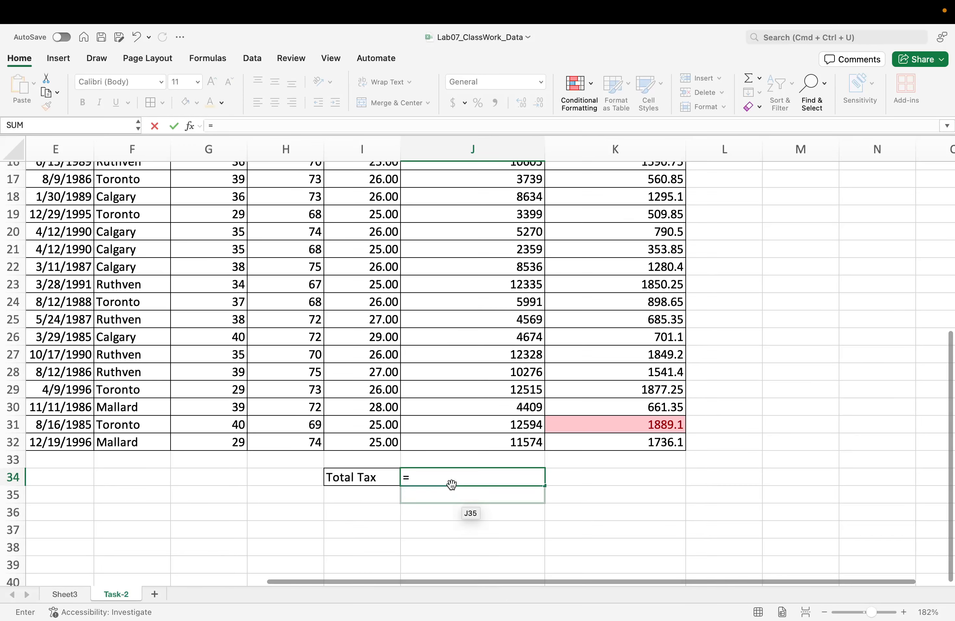
type("z")
key("BackSpace")
type("SU")
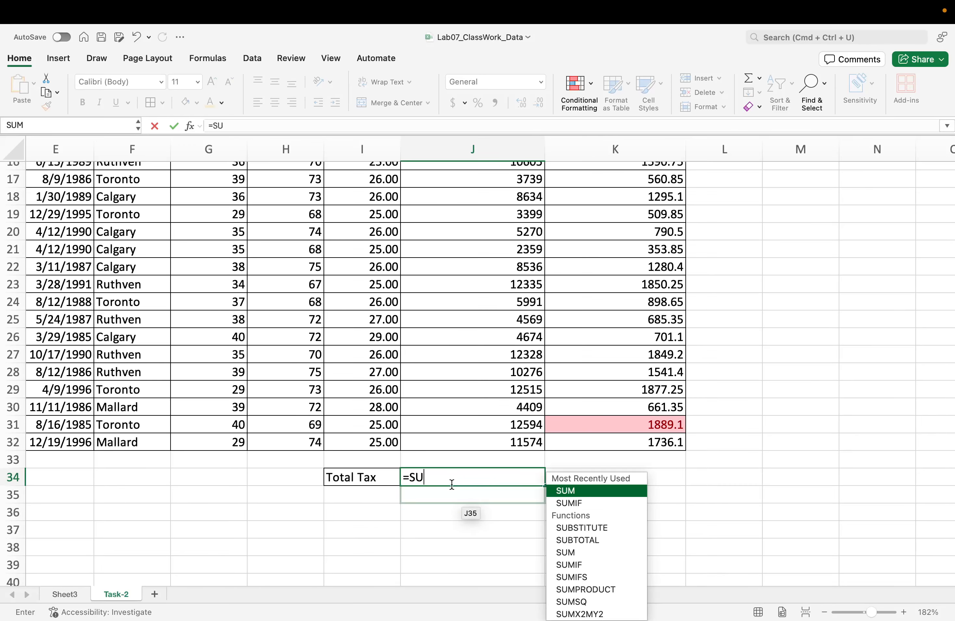
type("M")
double_click(571, 490)
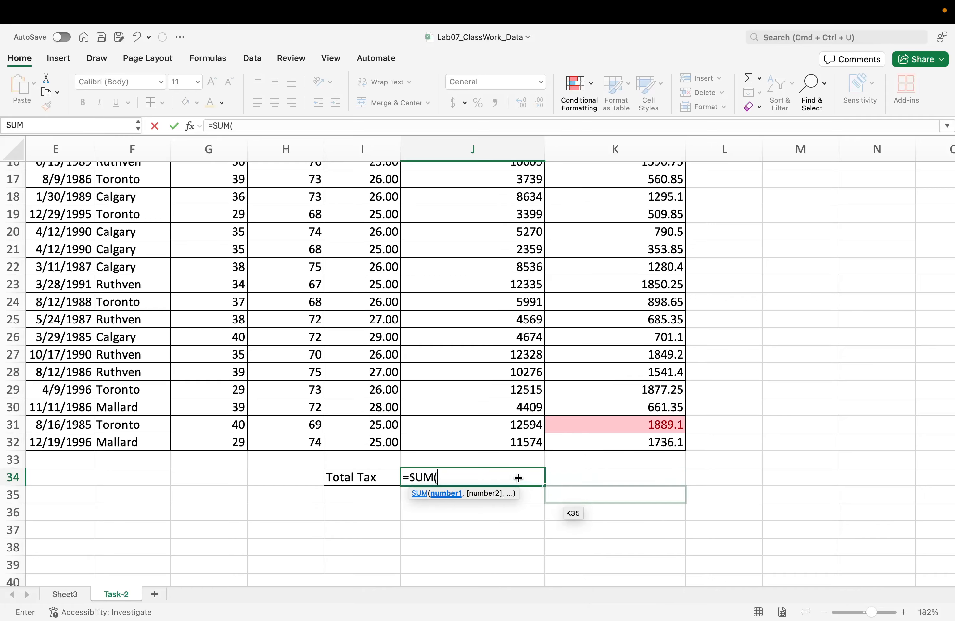
scroll(578, 247, "up", 3)
scroll(577, 247, "down", 5)
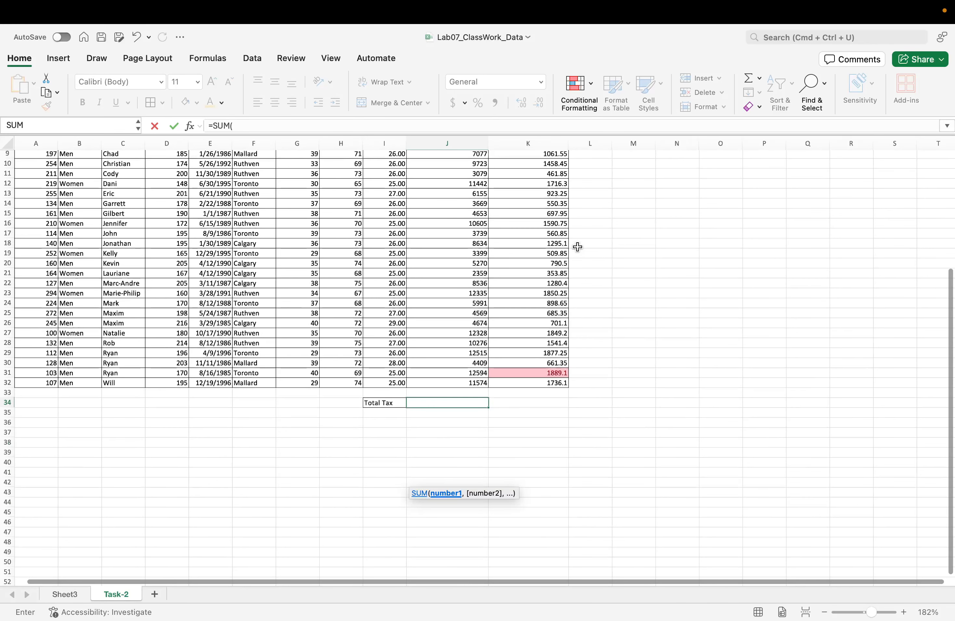
scroll(577, 247, "up", 5)
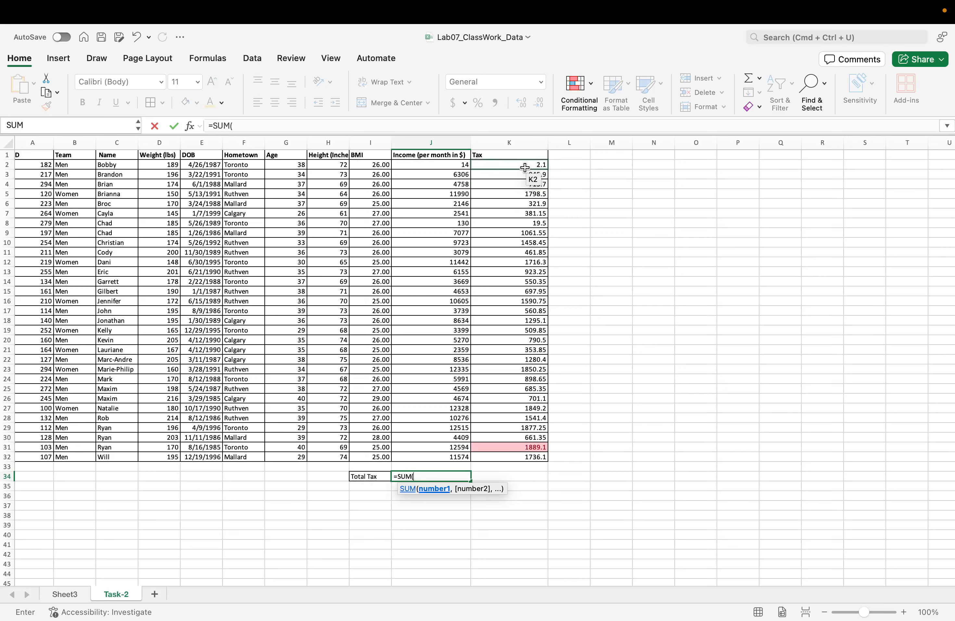
left_click_drag(525, 167, 533, 458)
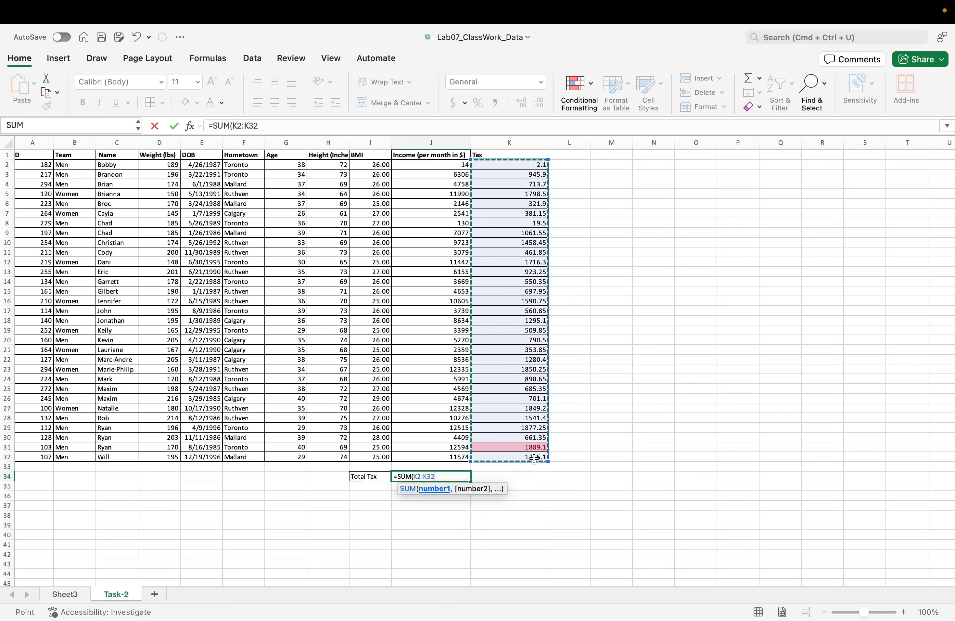
left_click(445, 478)
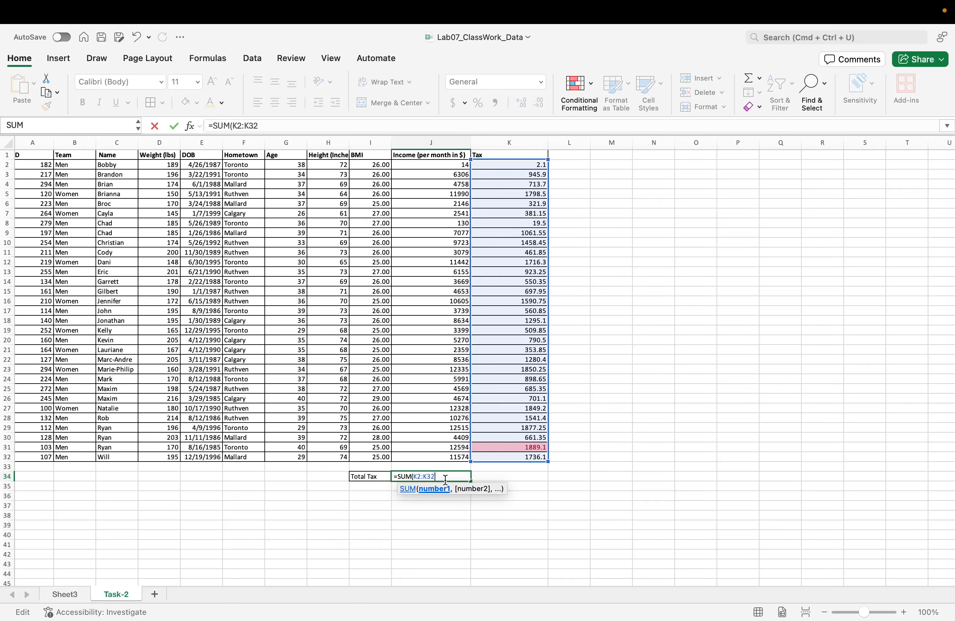
key("Return")
Step: Right-align the Total Tax label and its amount in cells I34:J34
scroll(444, 479, "down", 3)
scroll(445, 479, "up", 2)
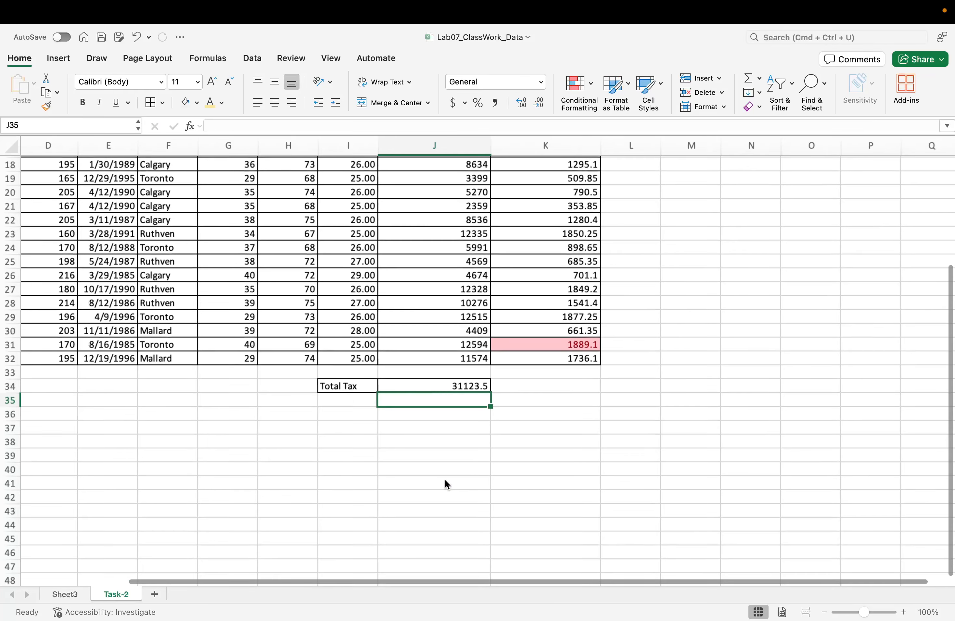
scroll(444, 479, "up", 5)
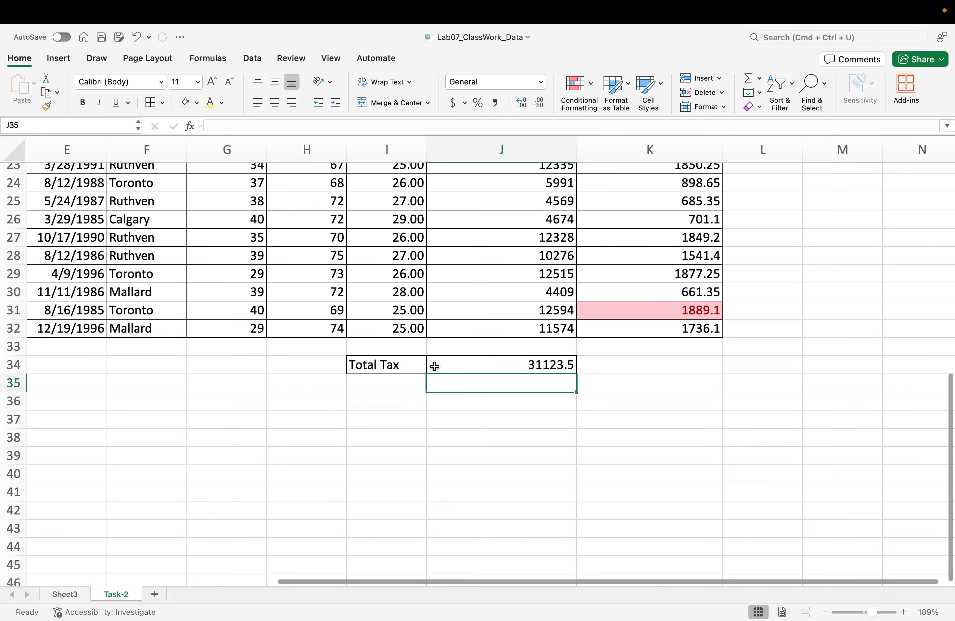
left_click_drag(419, 365, 439, 365)
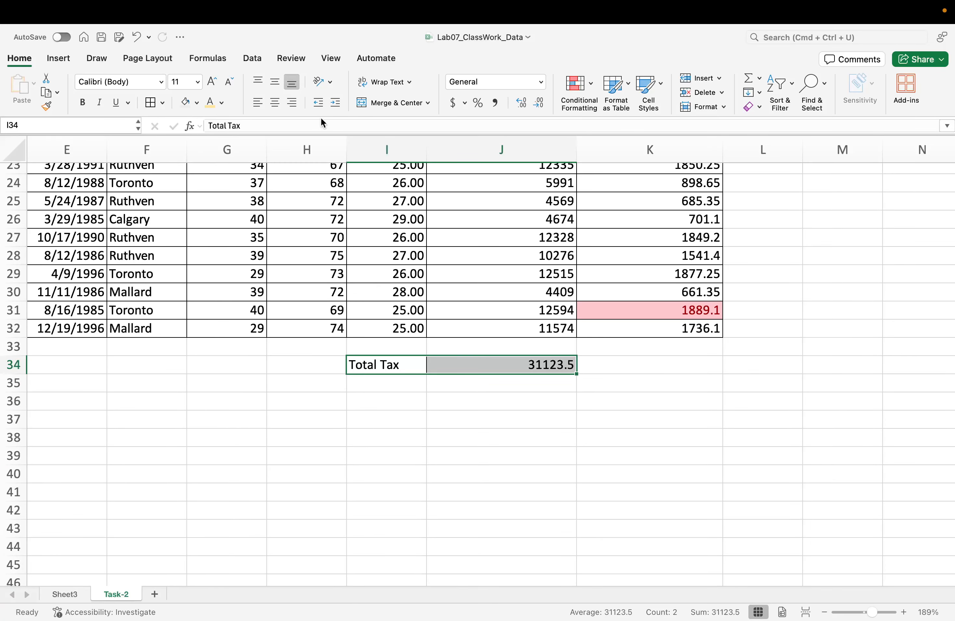
left_click(291, 107)
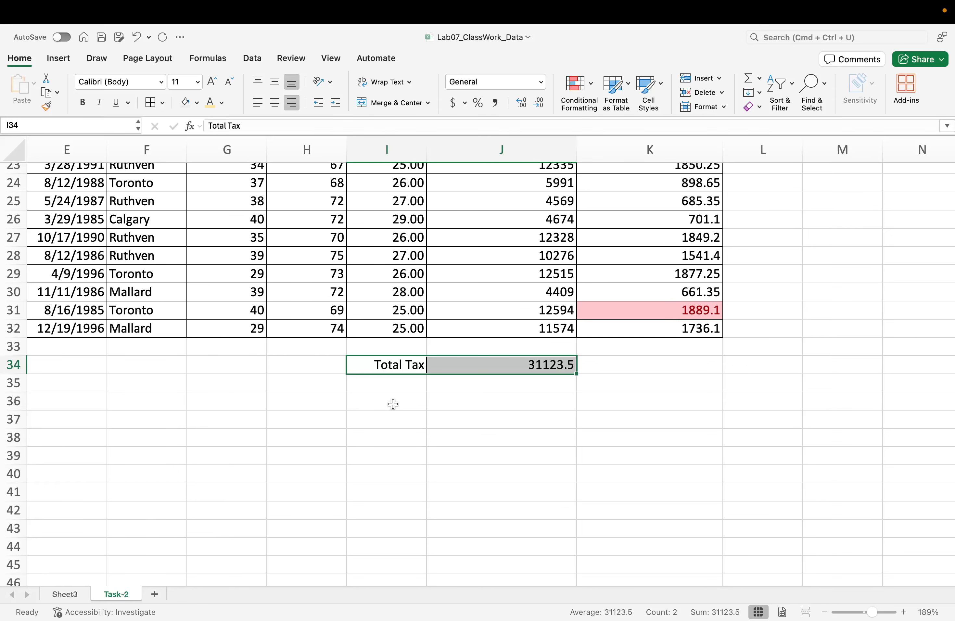
Step: Review the Total Tax formula in J34 against the Tax column range it covers, leaving the formula as it is
scroll(391, 402, "down", 5, "ctrl")
scroll(500, 255, "up", 8)
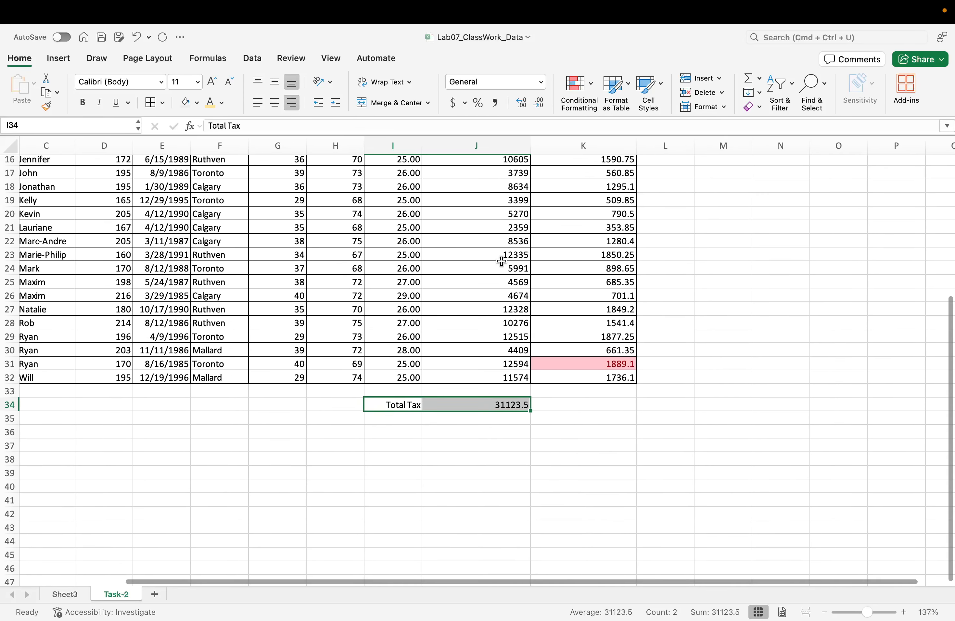
left_click(496, 178)
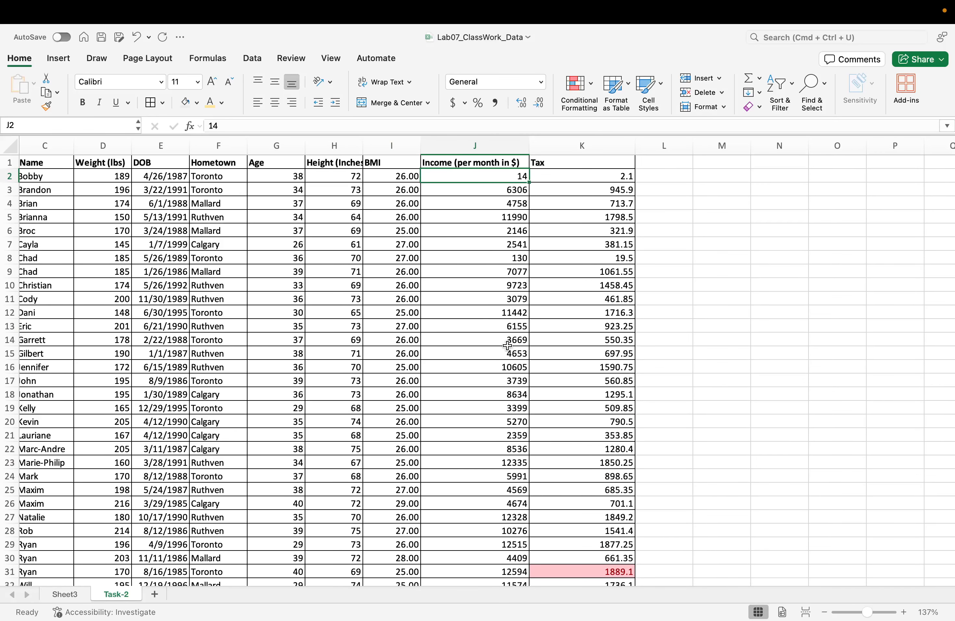
scroll(508, 345, "down", 7)
scroll(508, 346, "up", 3)
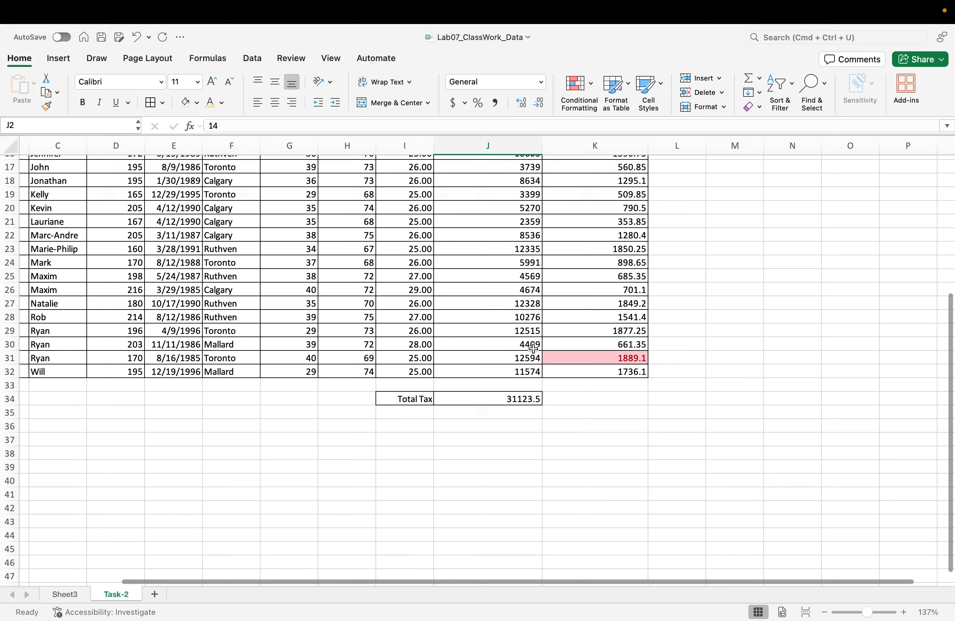
left_click(486, 399)
double_click(487, 399)
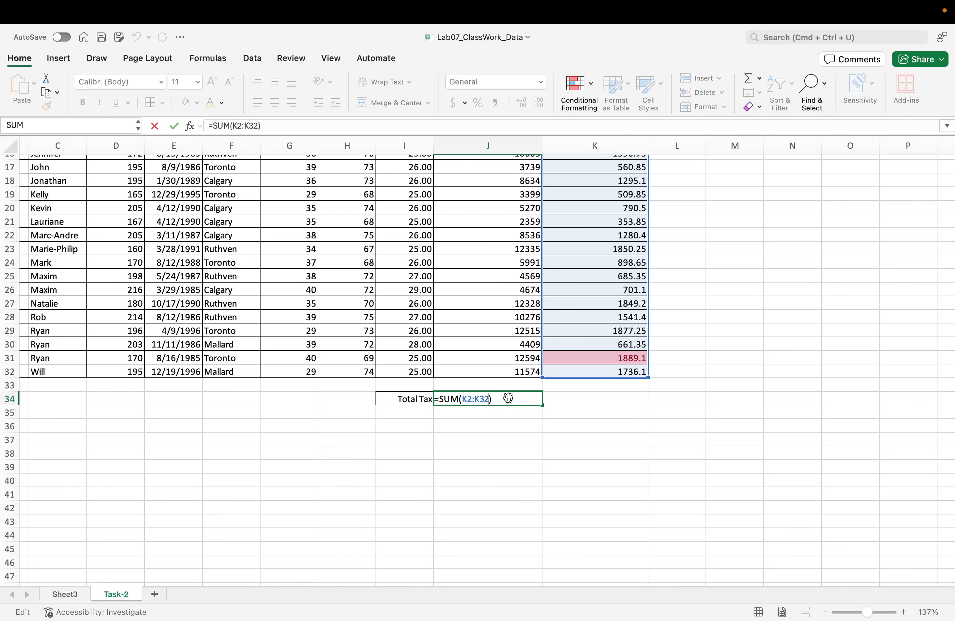
scroll(565, 288, "down", 3)
scroll(564, 287, "down", 5)
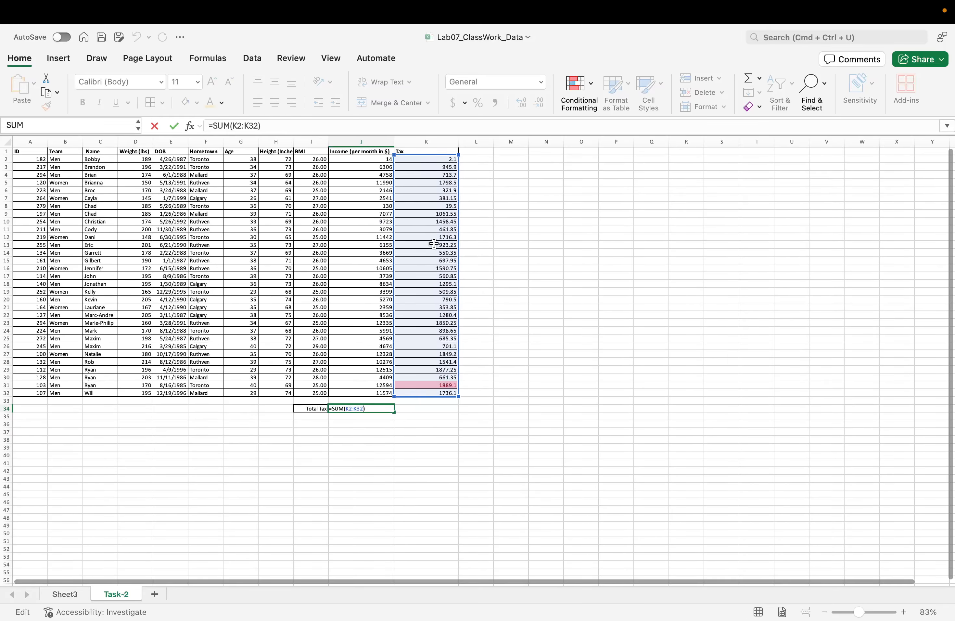
scroll(433, 263, "up", 6)
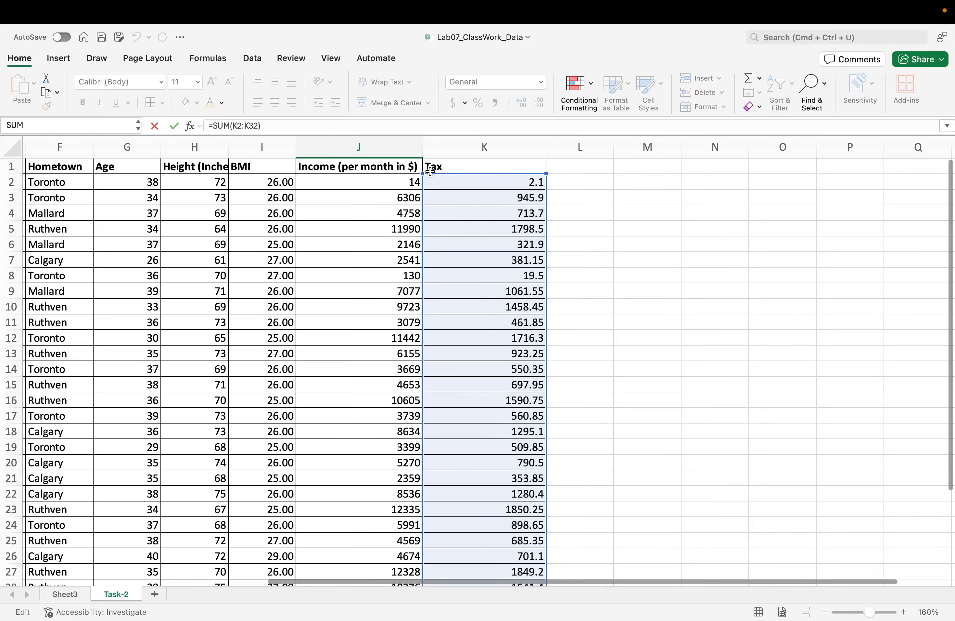
scroll(427, 177, "down", 7)
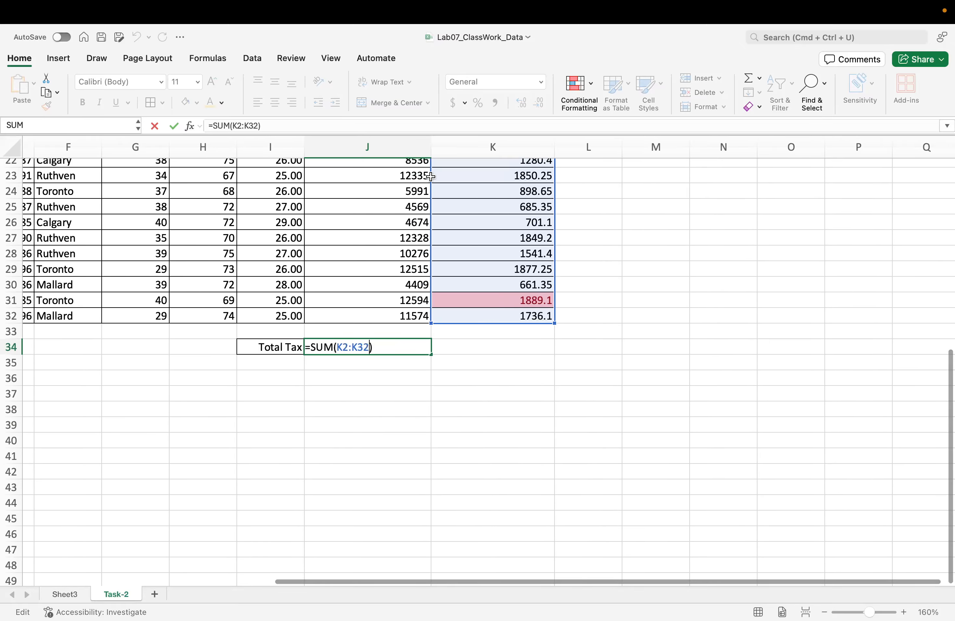
key("Return")
scroll(408, 259, "down", 4)
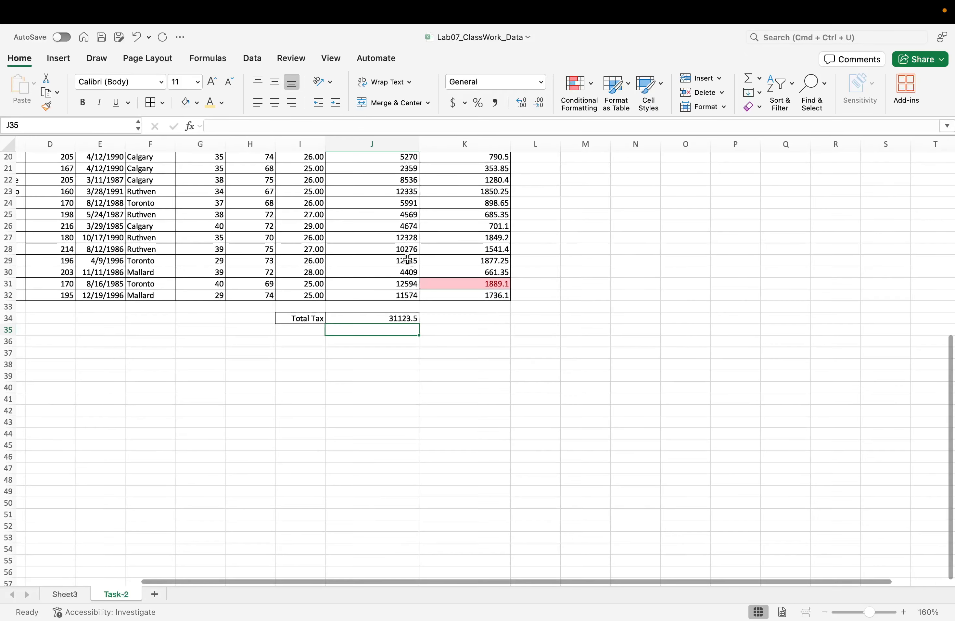
Step: Switch to the assignment document in Chrome and read instruction 6 about converting the table to range
key("super+Tab")
scroll(406, 301, "down", 6)
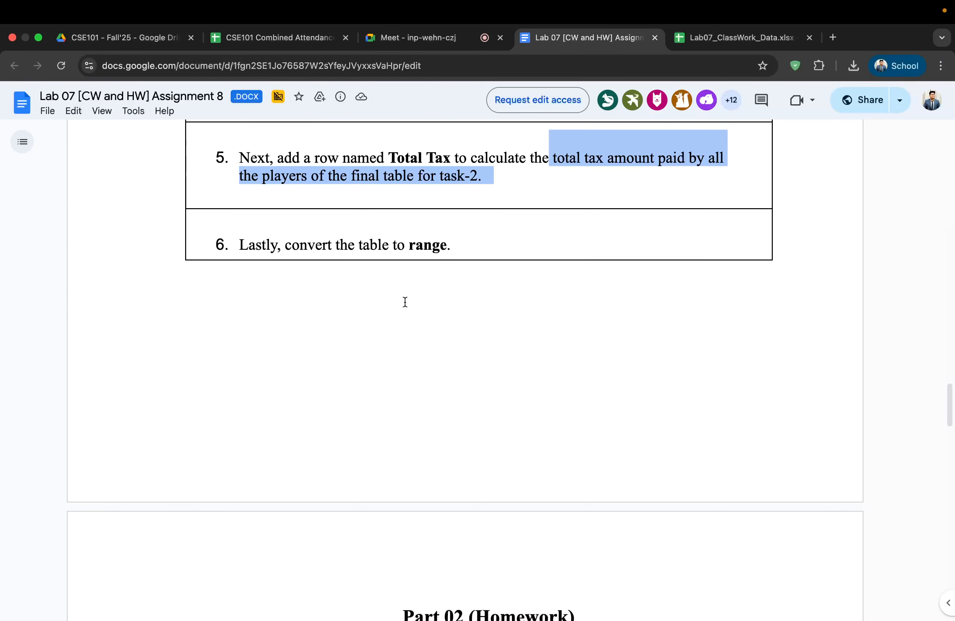
scroll(406, 302, "up", 3)
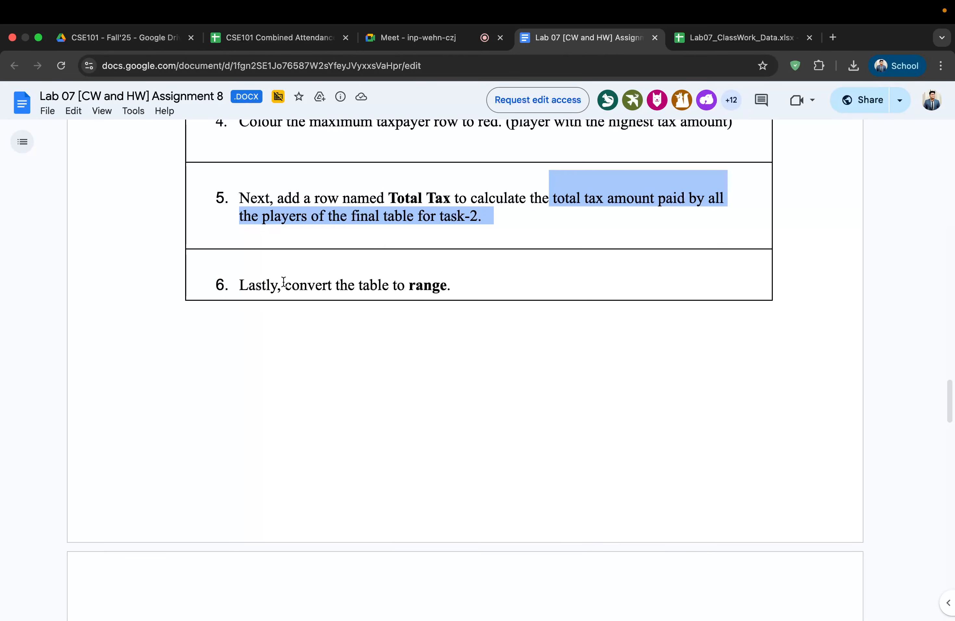
left_click_drag(283, 282, 446, 282)
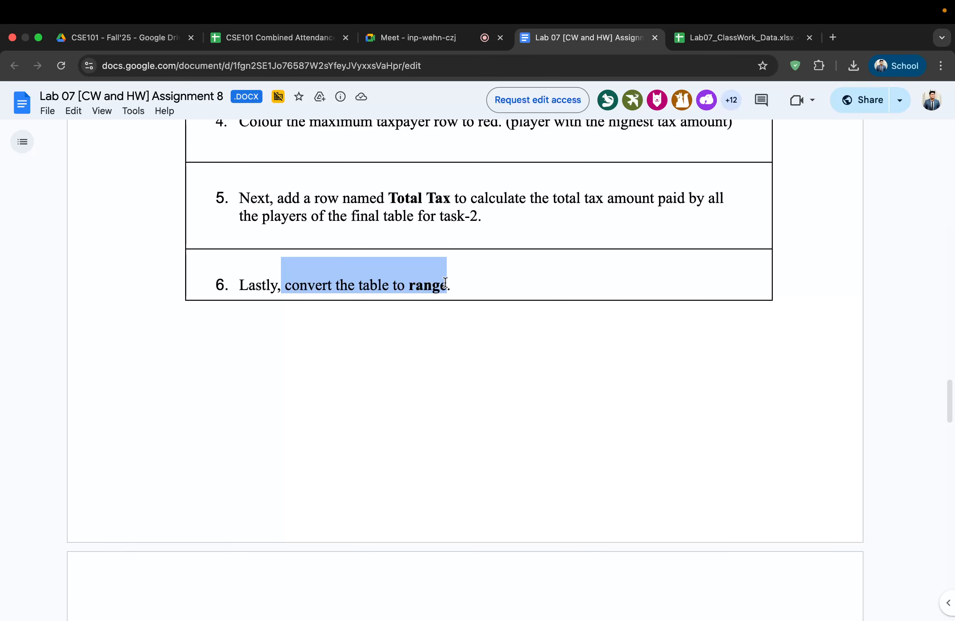
left_click(445, 283)
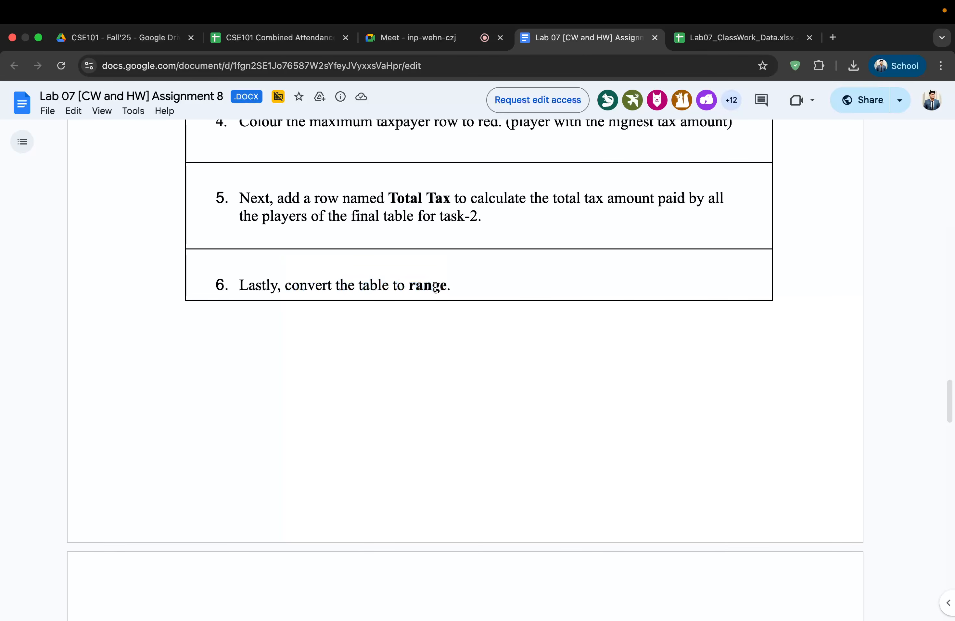
Step: Return to the Task-2 sheet in Excel and look over the whole player table including the Total Tax row
key("ctrl+Left")
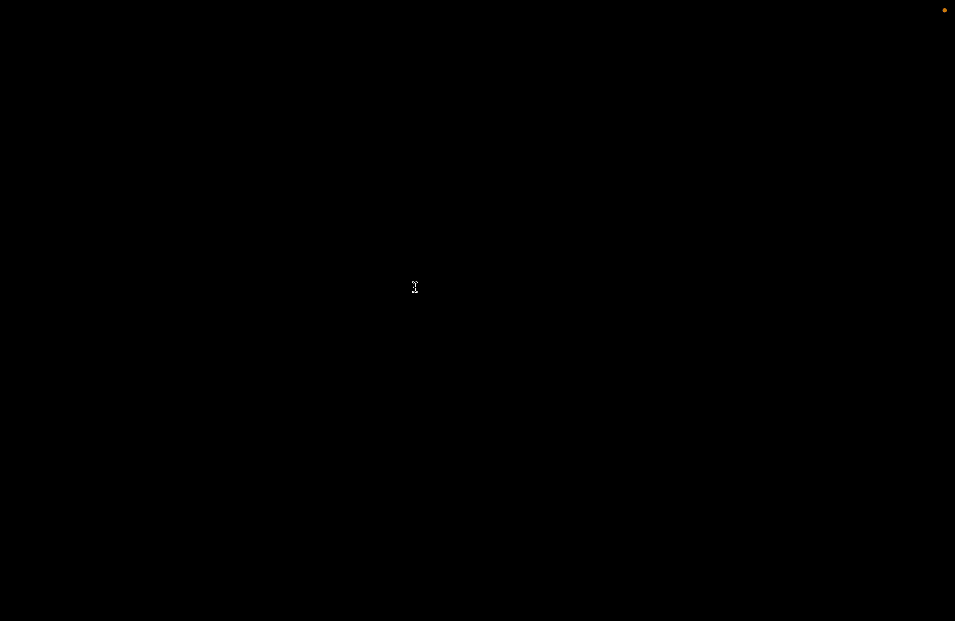
scroll(345, 291, "up", 6)
scroll(345, 291, "down", 2)
scroll(243, 447, "up", 3)
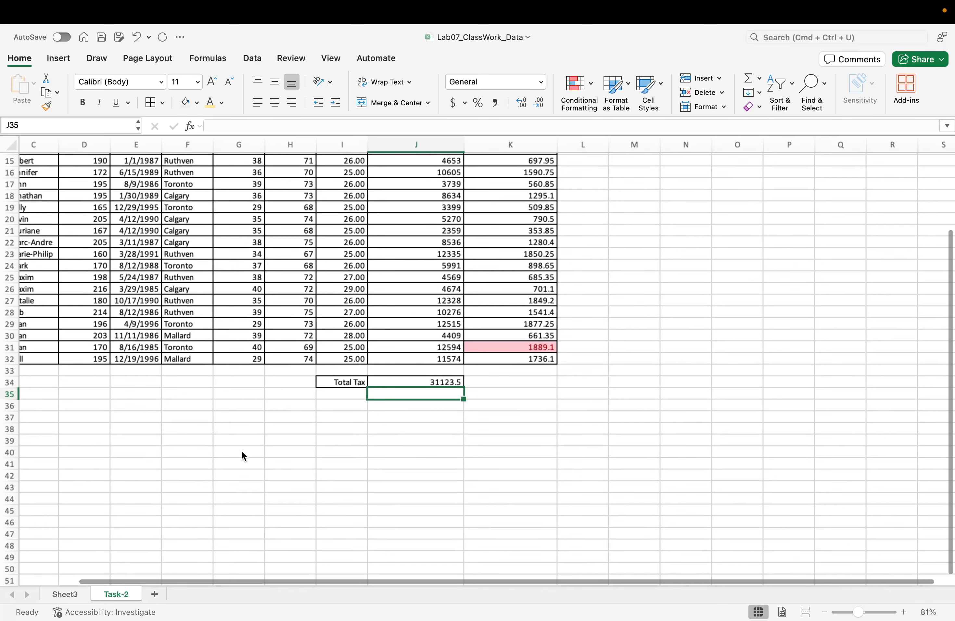
scroll(241, 451, "up", 5)
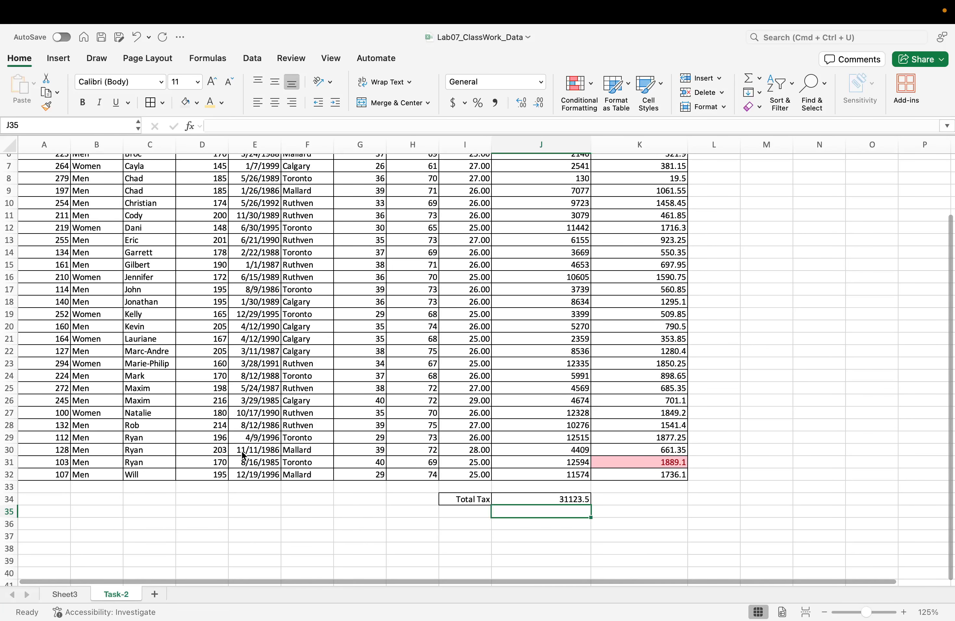
scroll(244, 455, "up", 3)
scroll(244, 455, "down", 1)
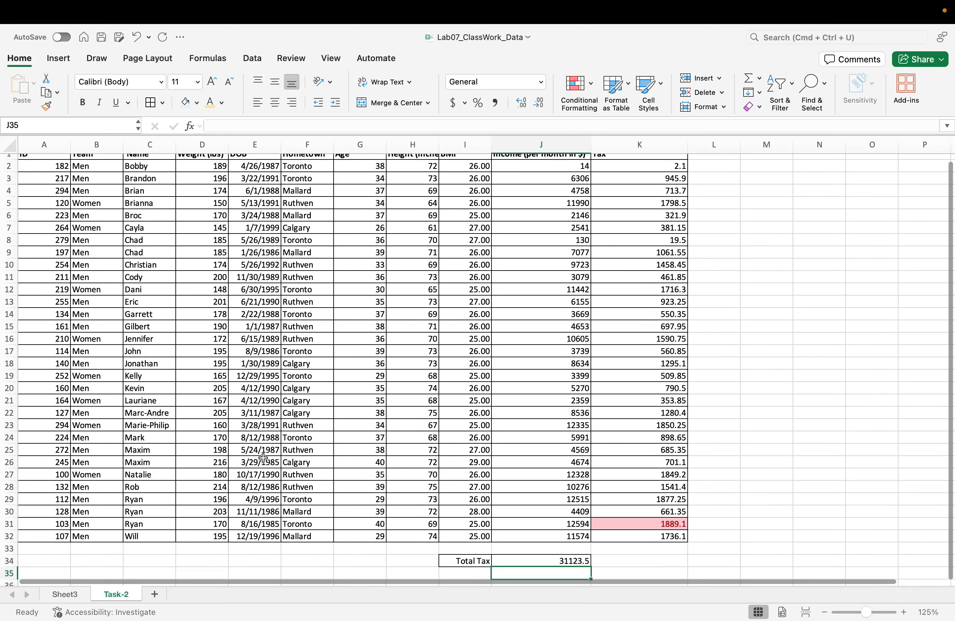
scroll(348, 292, "up", 1)
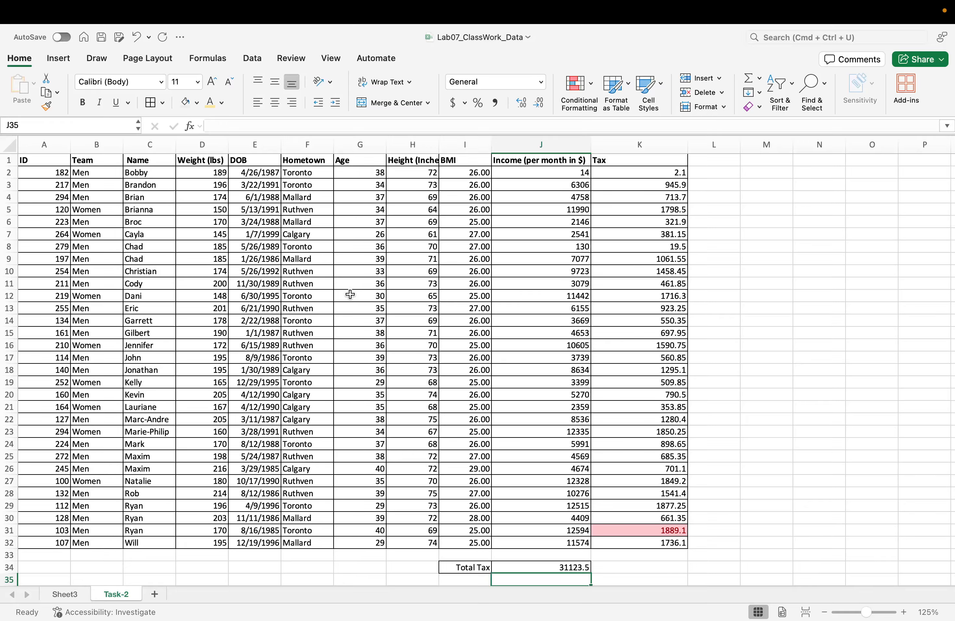
Step: Go to Sheet3 and view the Age column's sort and filter options without applying any
left_click(65, 594)
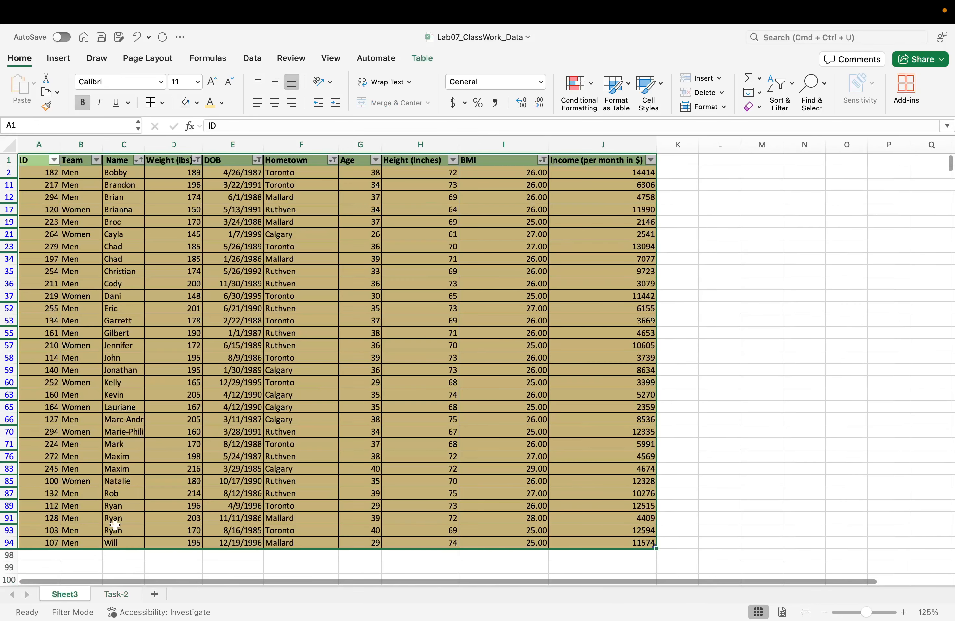
left_click(252, 366)
scroll(375, 259, "up", 2)
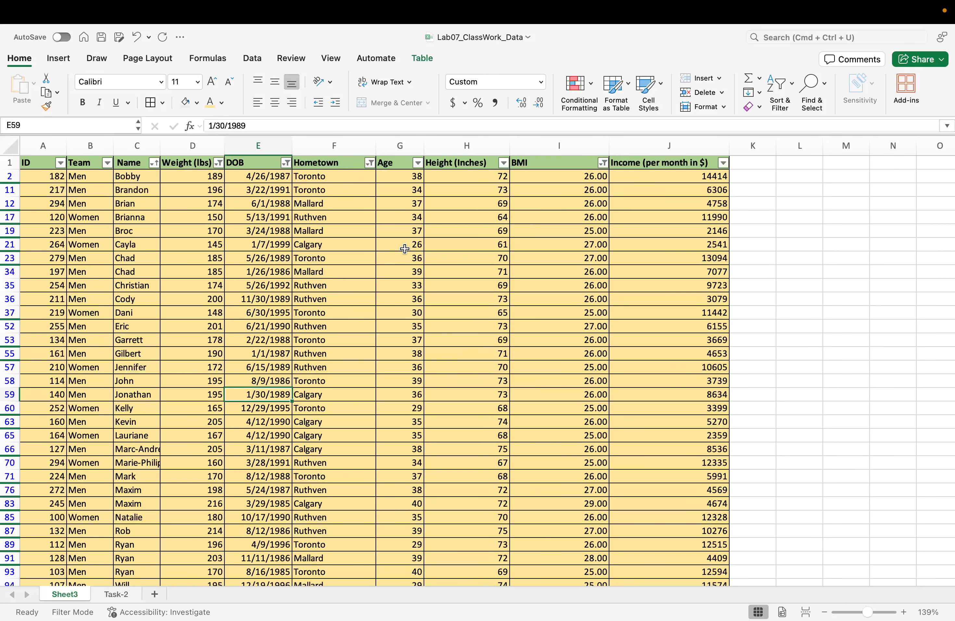
left_click(419, 163)
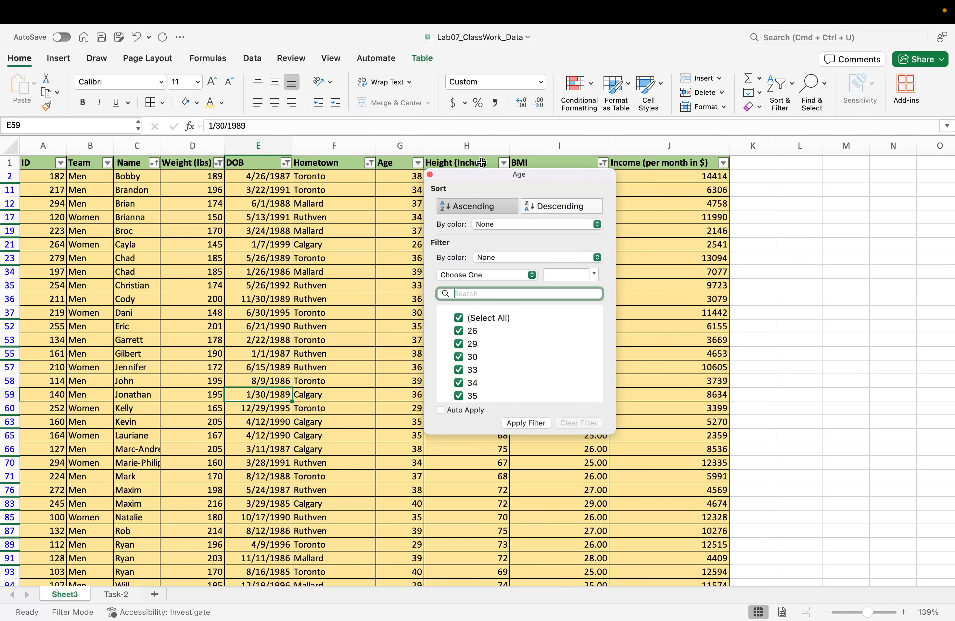
key("Escape")
scroll(119, 240, "down", 2)
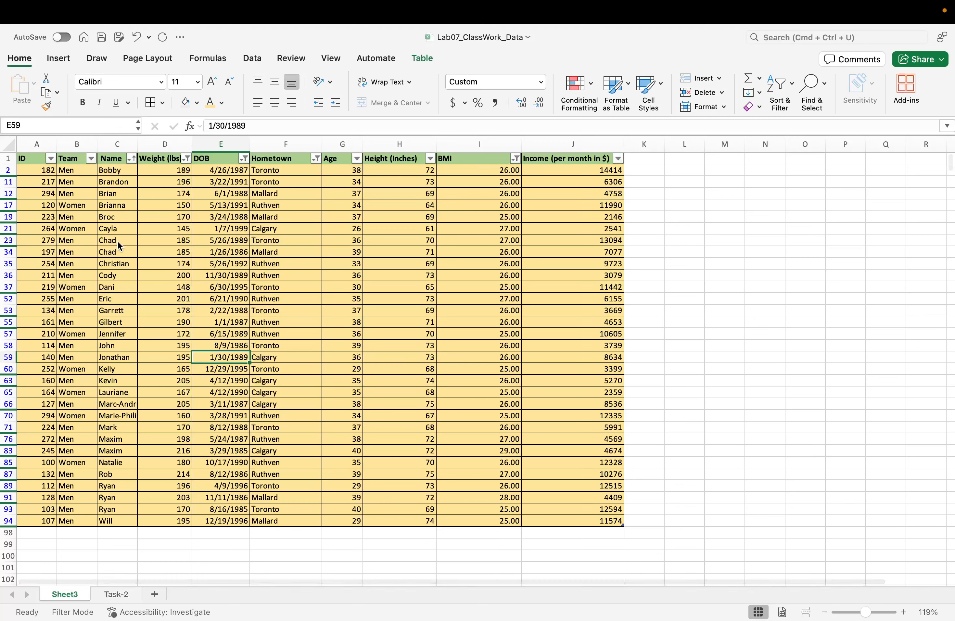
Step: Select the whole filtered player table on Sheet3 and convert it to a normal range
left_click(35, 161)
left_click_drag(36, 161, 621, 524)
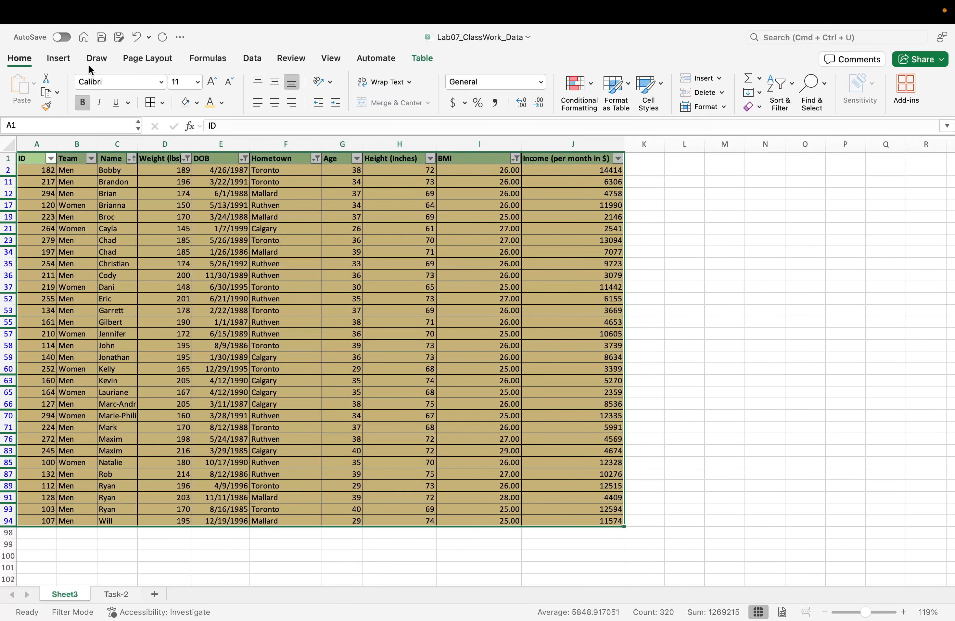
left_click(419, 61)
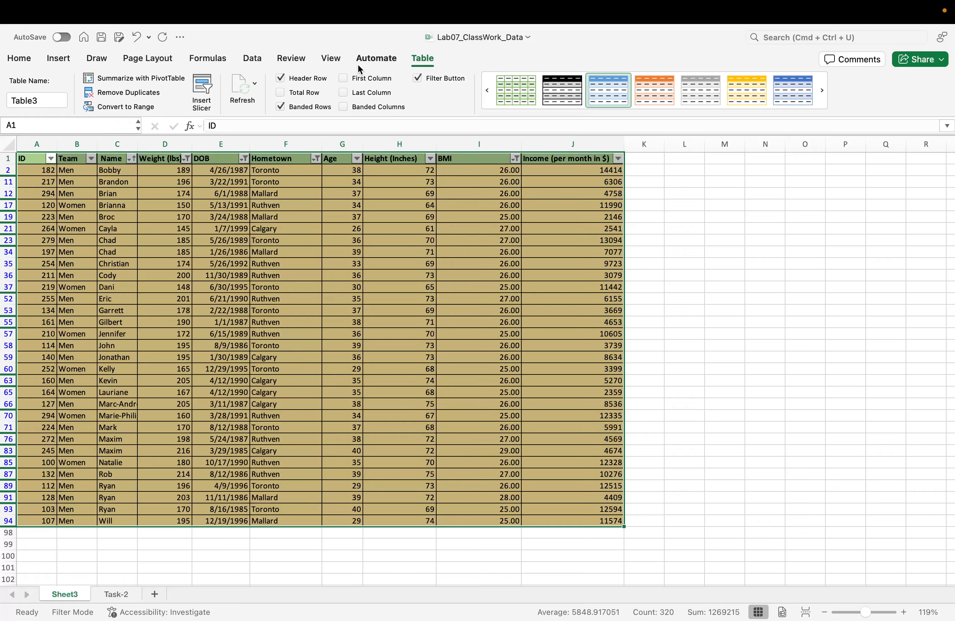
left_click(152, 107)
left_click(152, 108)
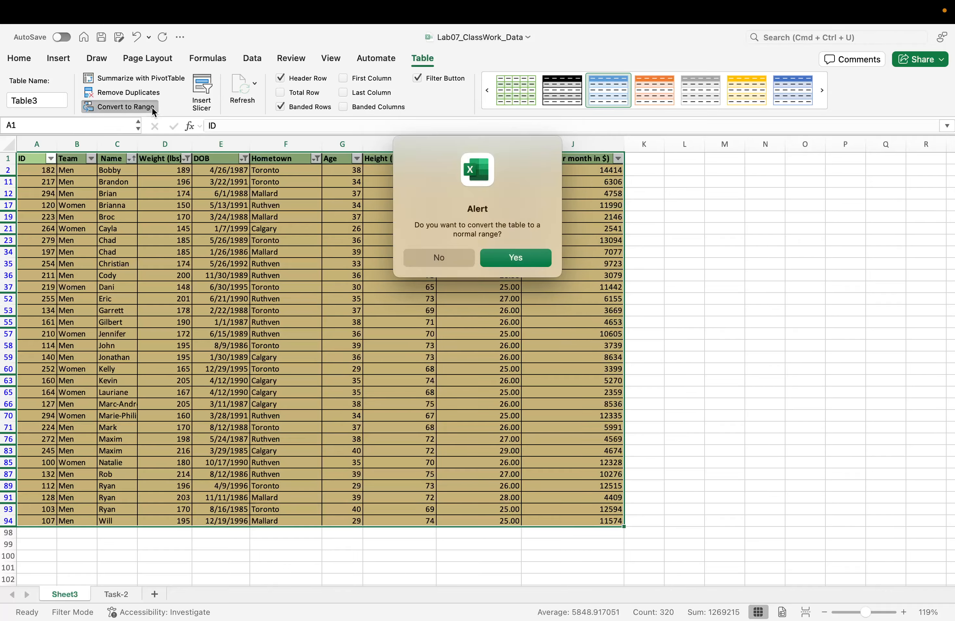
left_click(504, 253)
Step: Look over the converted Sheet3 data from the header row to the last player row, checking filter buttons and row colours
scroll(504, 254, "down", 3)
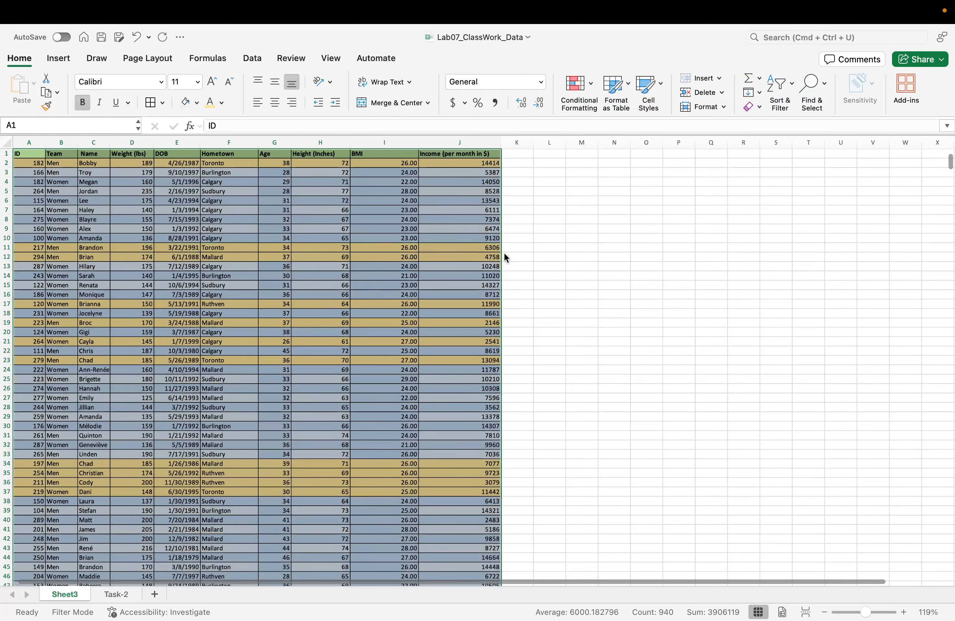
scroll(511, 258, "down", 20)
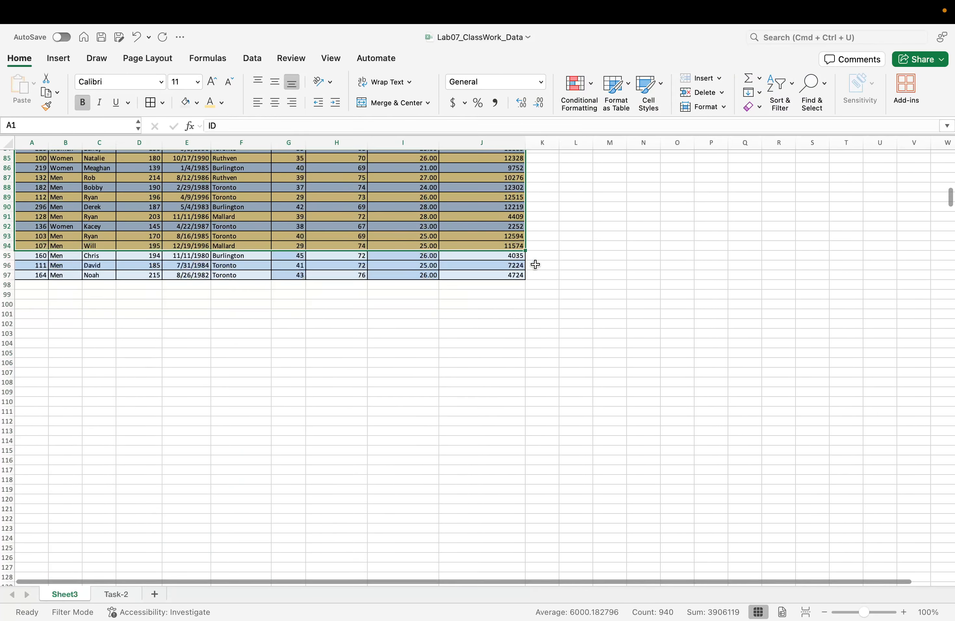
left_click(536, 264)
scroll(464, 264, "up", 20)
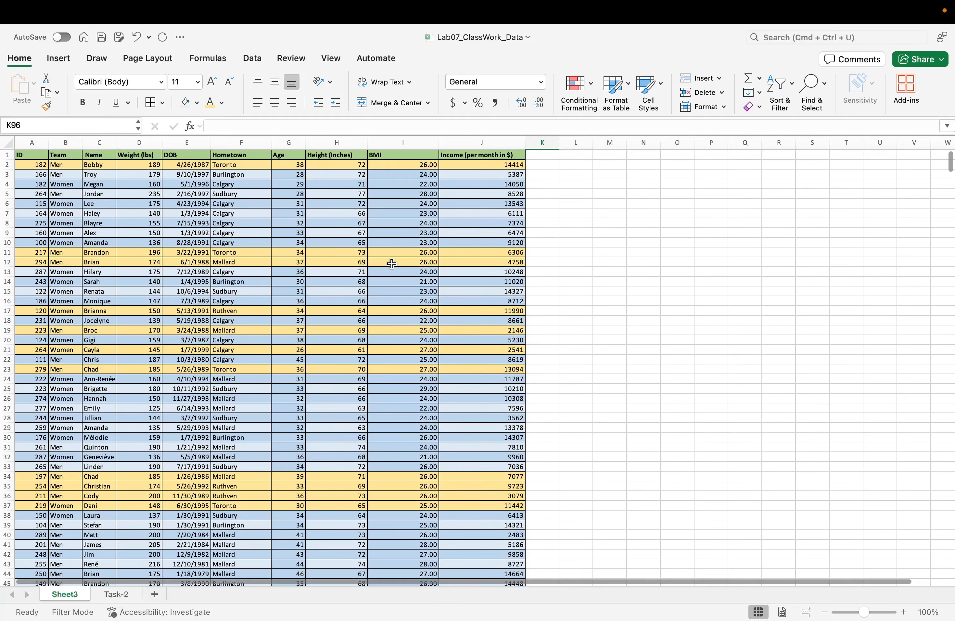
scroll(392, 264, "up", 3)
scroll(392, 264, "left", 4)
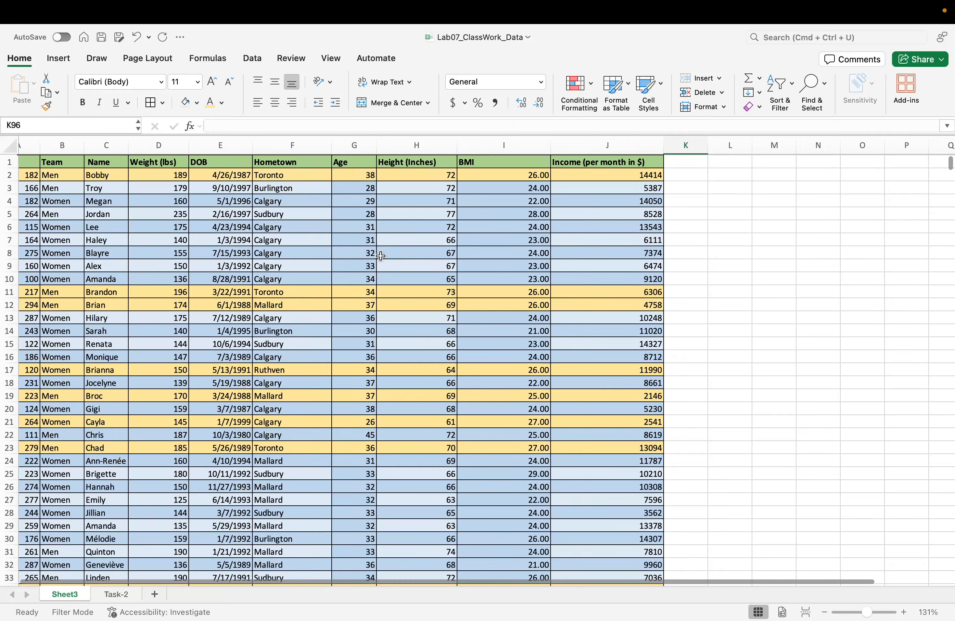
scroll(381, 255, "up", 3)
scroll(381, 256, "up", 2)
scroll(381, 256, "left", 4)
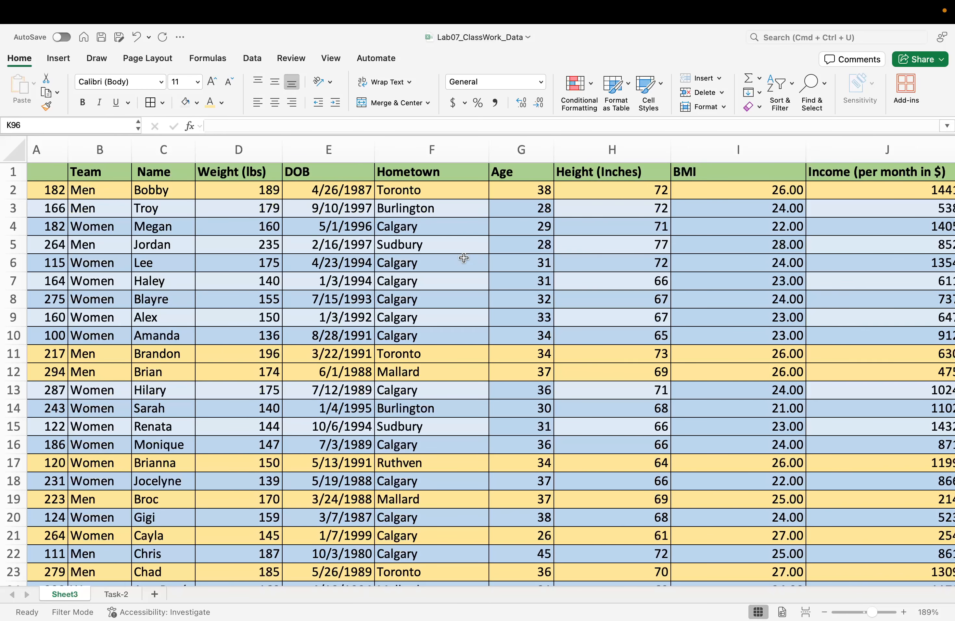
left_click(350, 173)
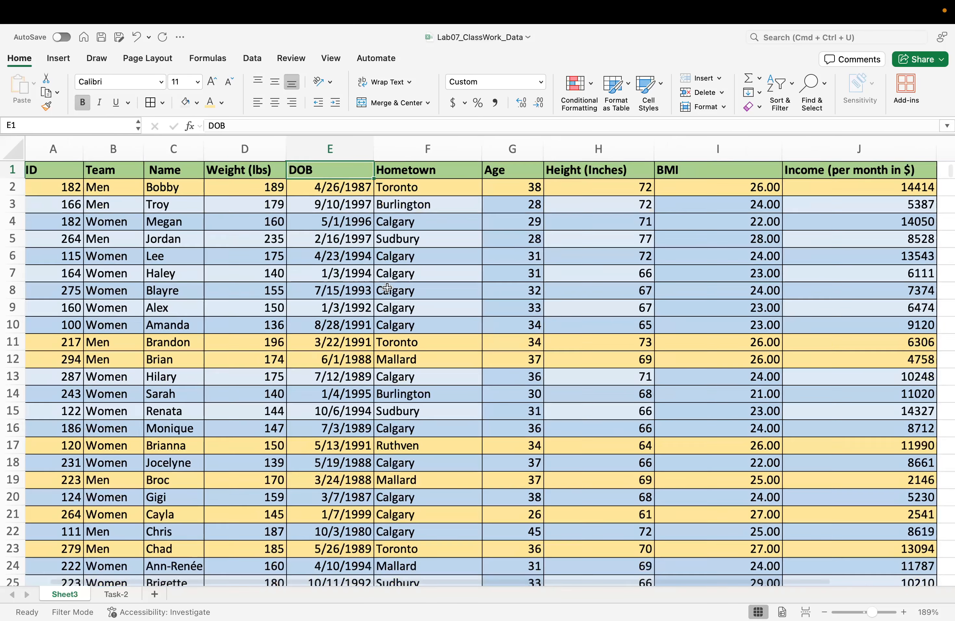
scroll(387, 289, "down", 5)
scroll(387, 288, "down", 12)
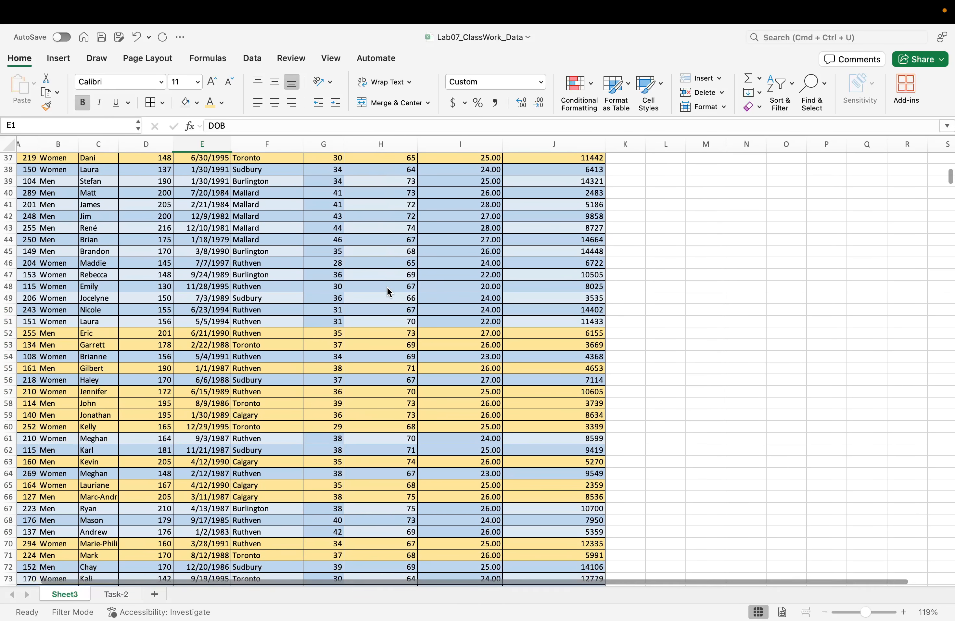
scroll(387, 287, "down", 12)
scroll(387, 287, "up", 20)
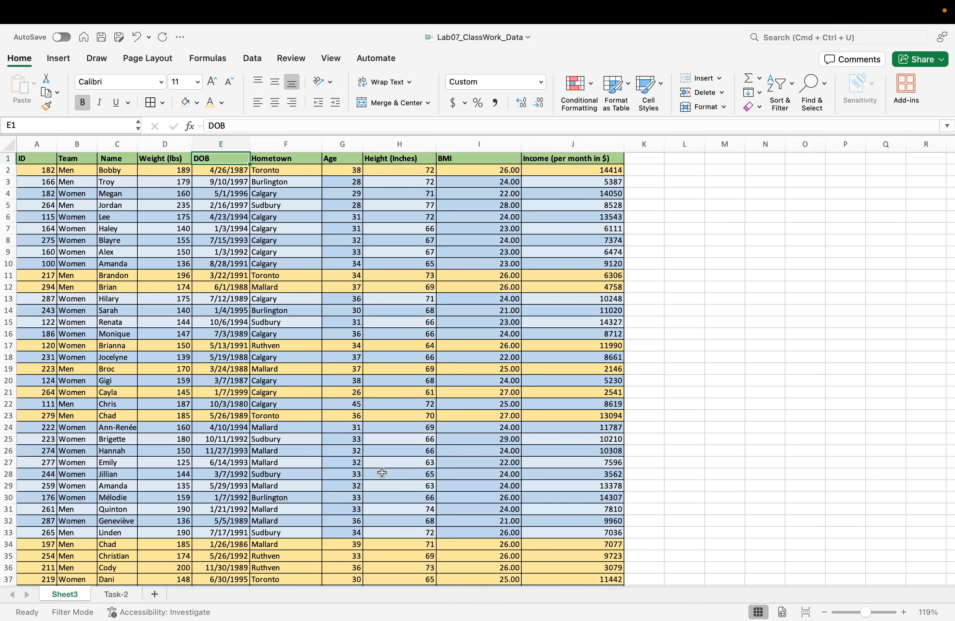
scroll(382, 472, "down", 3)
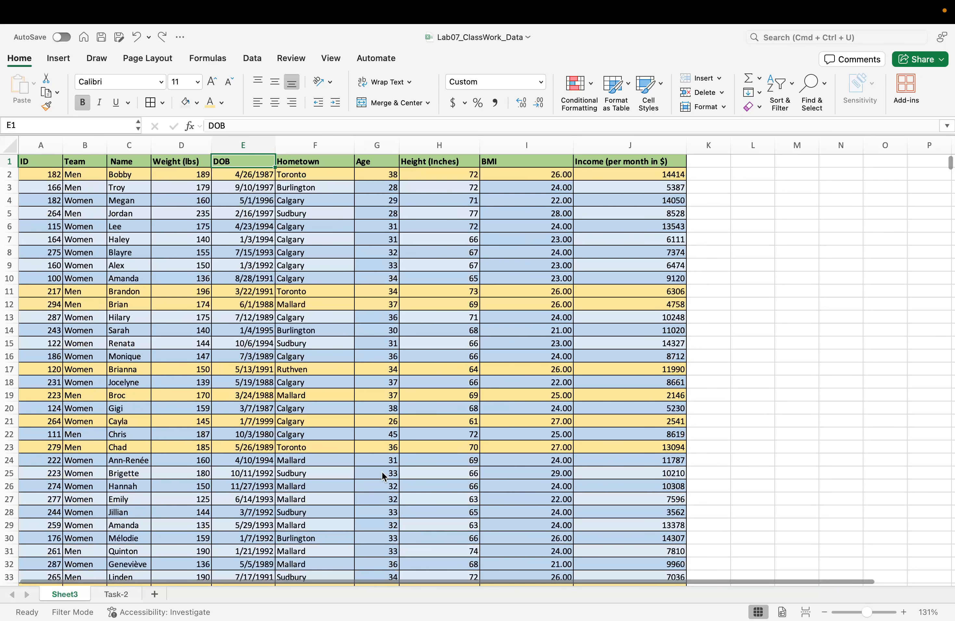
scroll(382, 473, "up", 3)
Step: Undo the table-to-range conversion on Sheet3 and glance at the Task-2 sheet before returning to Sheet3
key("super+z")
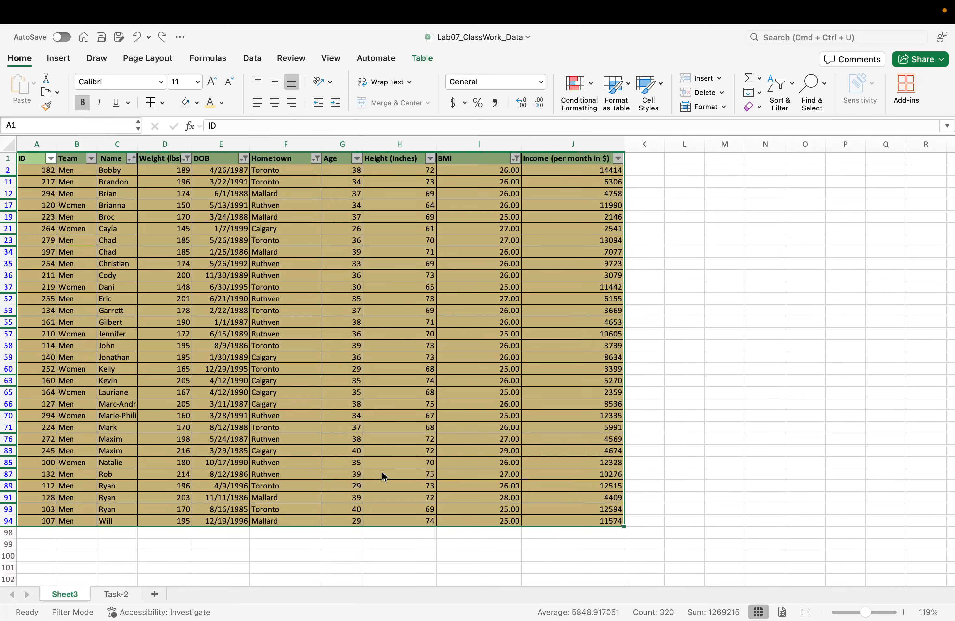
left_click(316, 415)
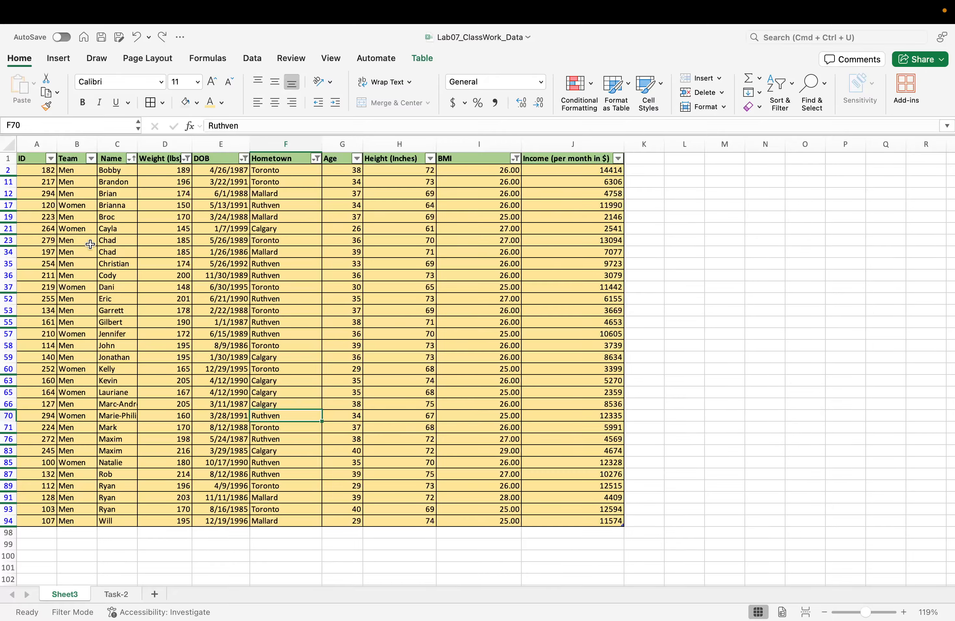
left_click_drag(34, 161, 605, 427)
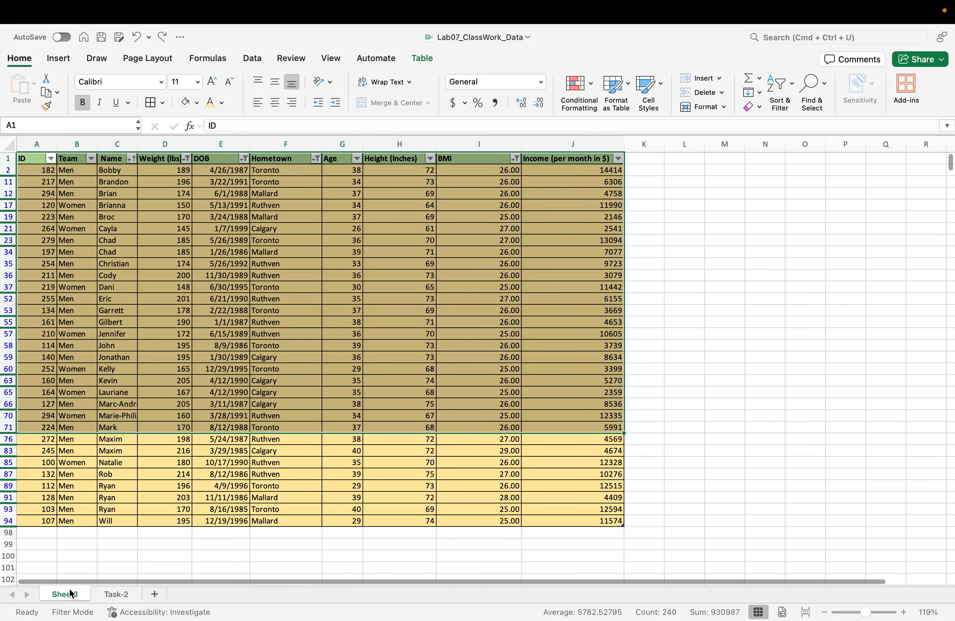
left_click(119, 594)
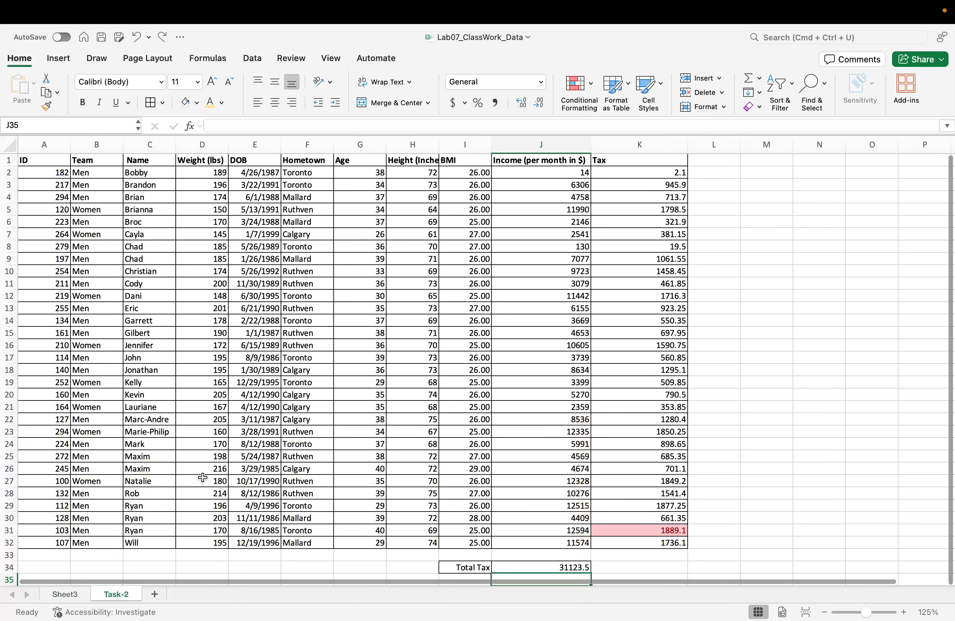
left_click(65, 594)
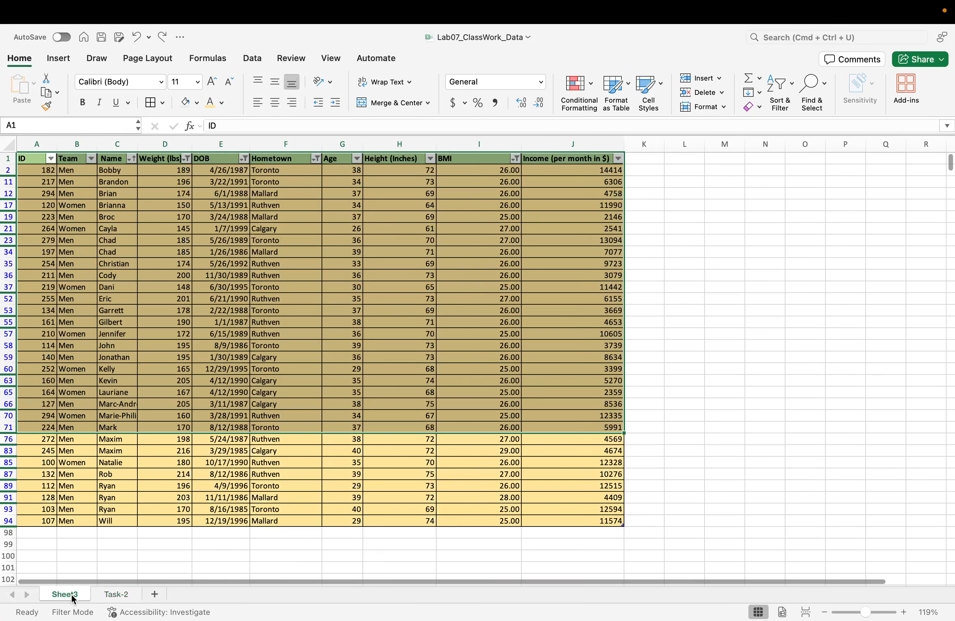
Step: Convert the full Sheet3 player table, from the ID header through the Income column, to a normal range
left_click(156, 285)
left_click_drag(38, 163, 560, 515)
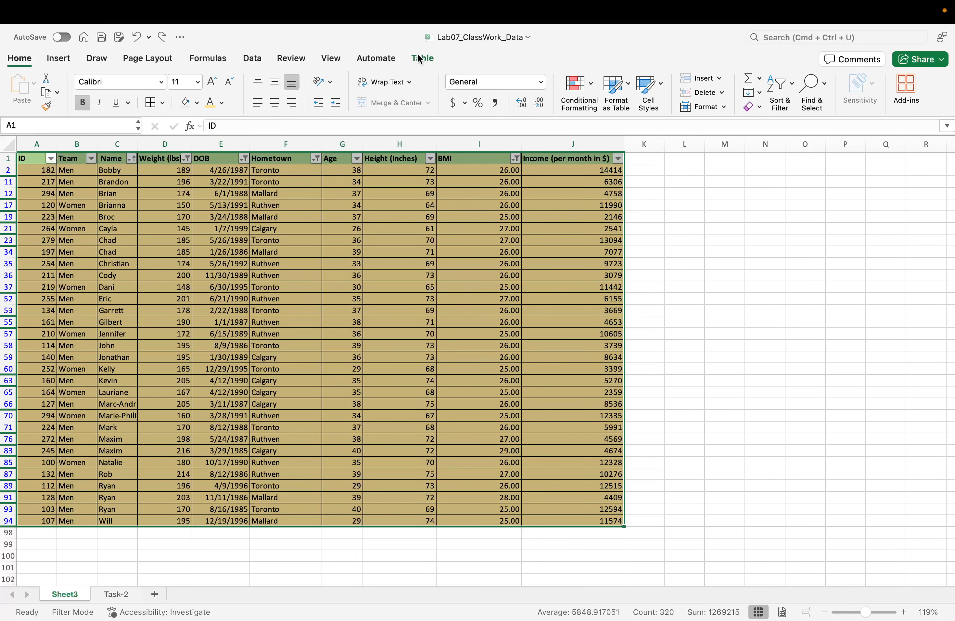
left_click(429, 59)
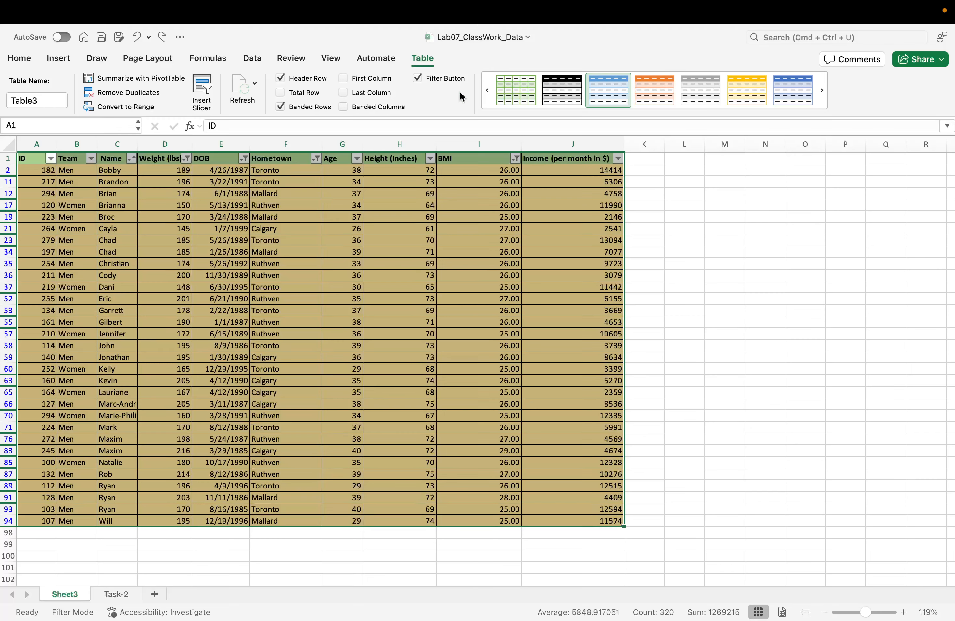
left_click(115, 107)
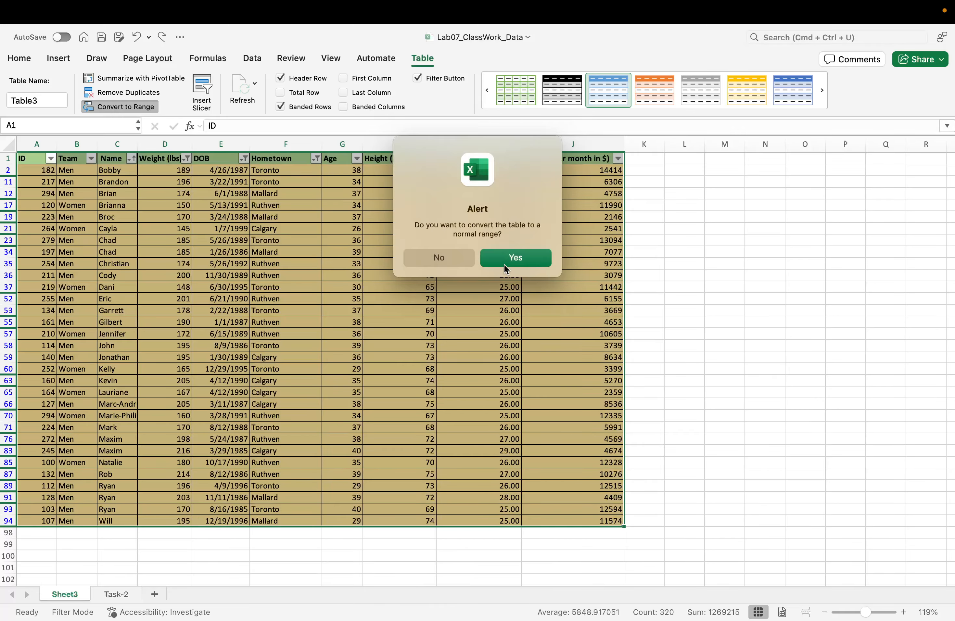
left_click(503, 258)
left_click(661, 266)
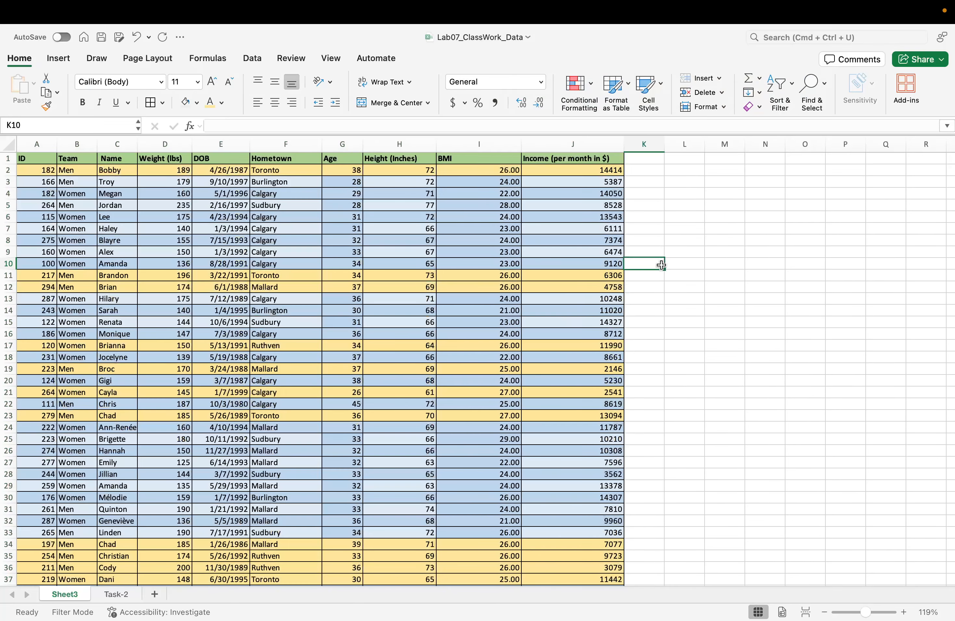
Step: Check the converted Sheet3 rows down to the end and compare them with the player data on the Task-2 sheet
scroll(662, 265, "down", 3)
scroll(661, 265, "down", 2)
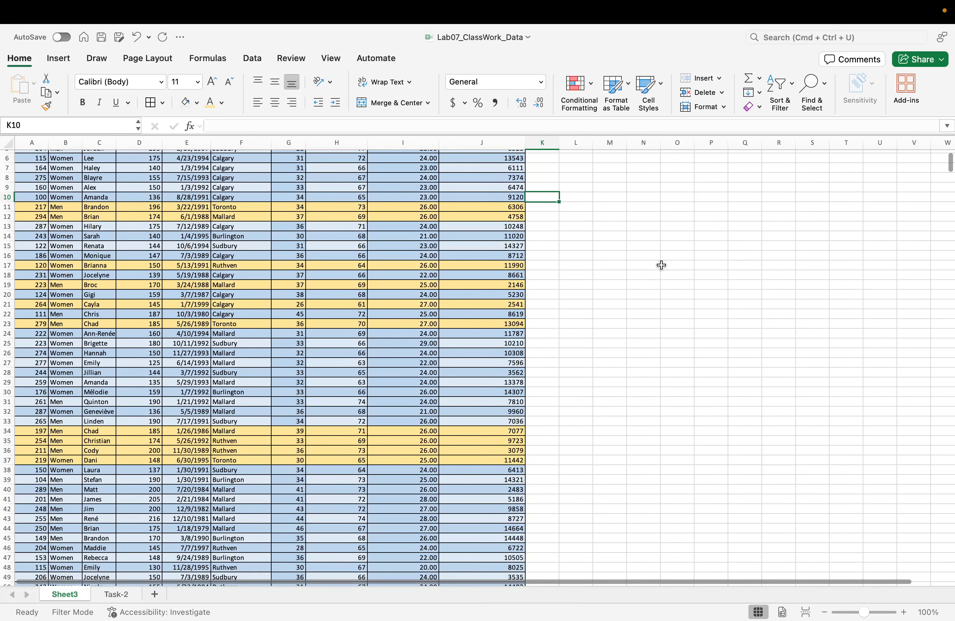
scroll(661, 266, "down", 18)
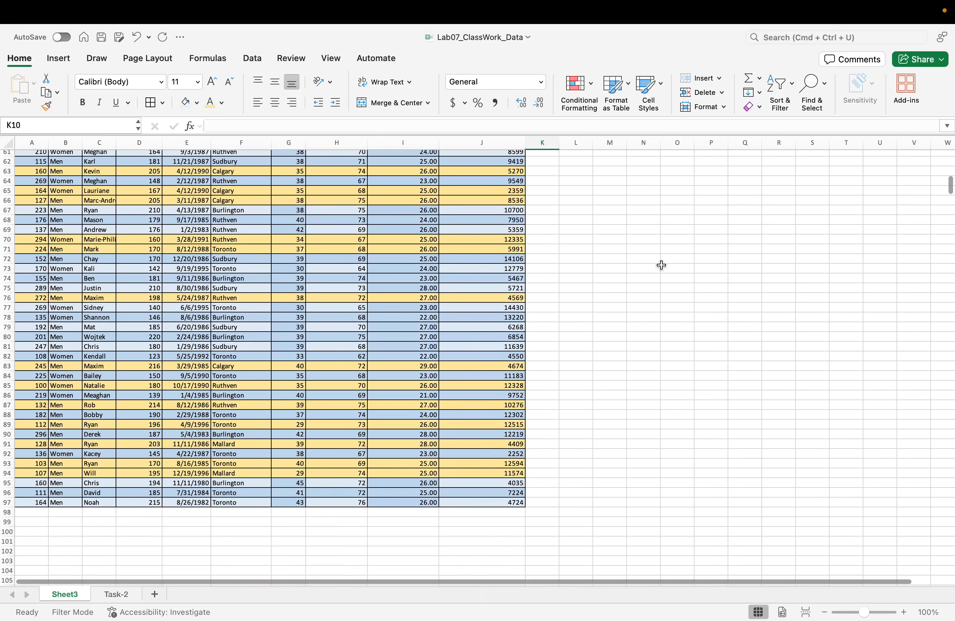
scroll(662, 265, "up", 20)
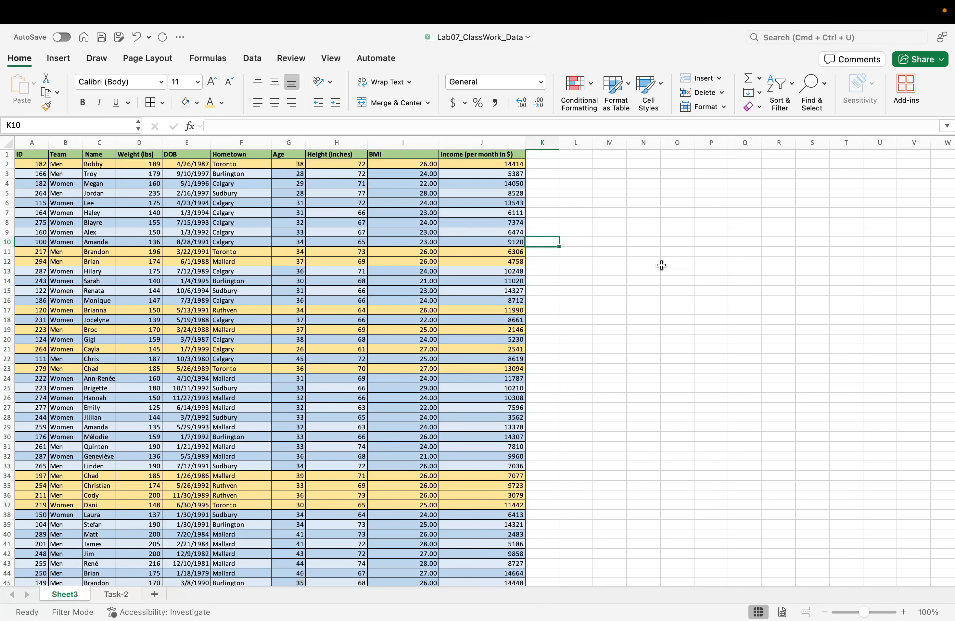
left_click(109, 597)
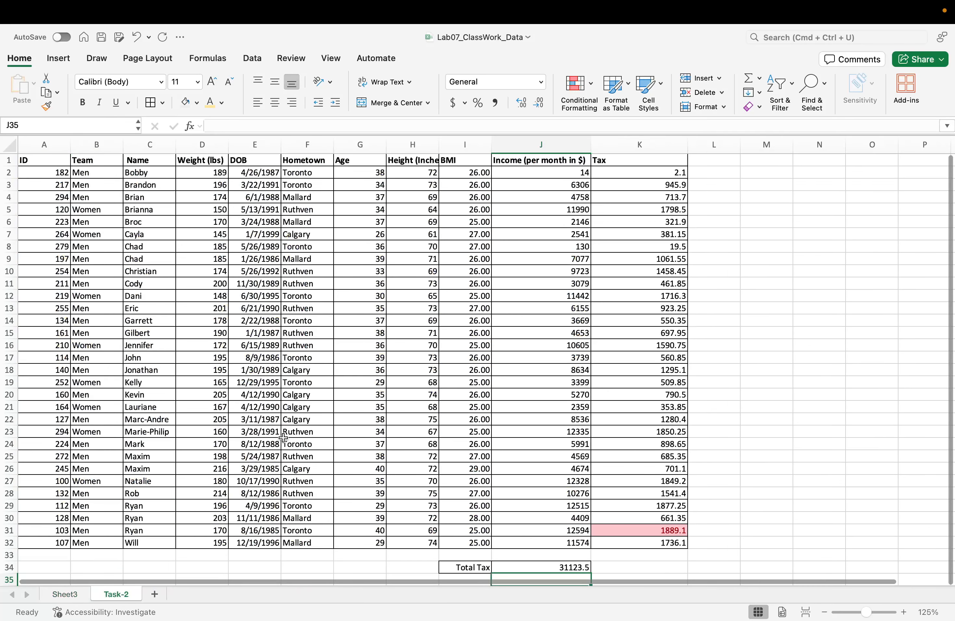
scroll(365, 397, "down", 3)
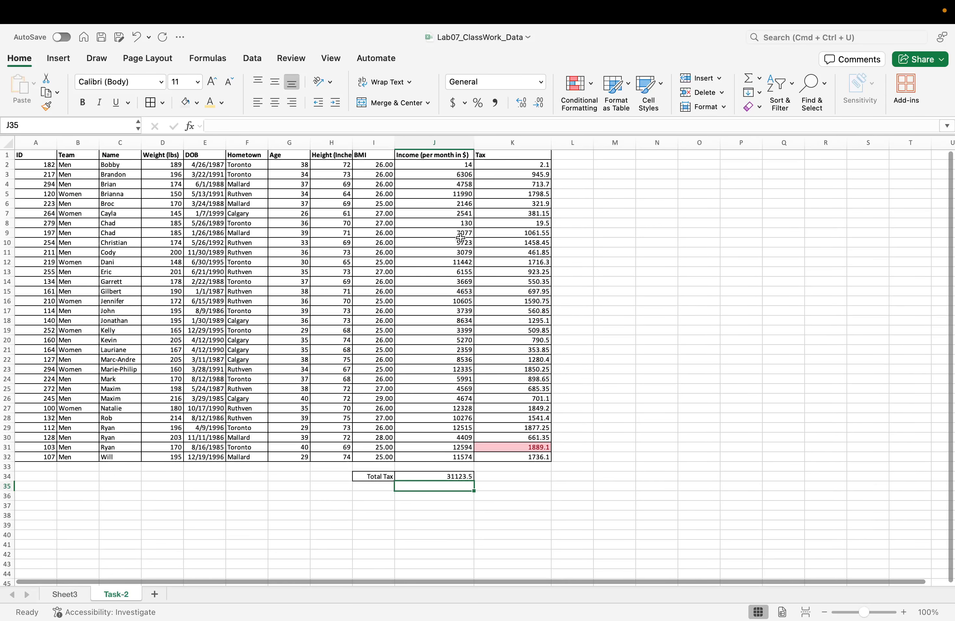
left_click_drag(30, 155, 520, 460)
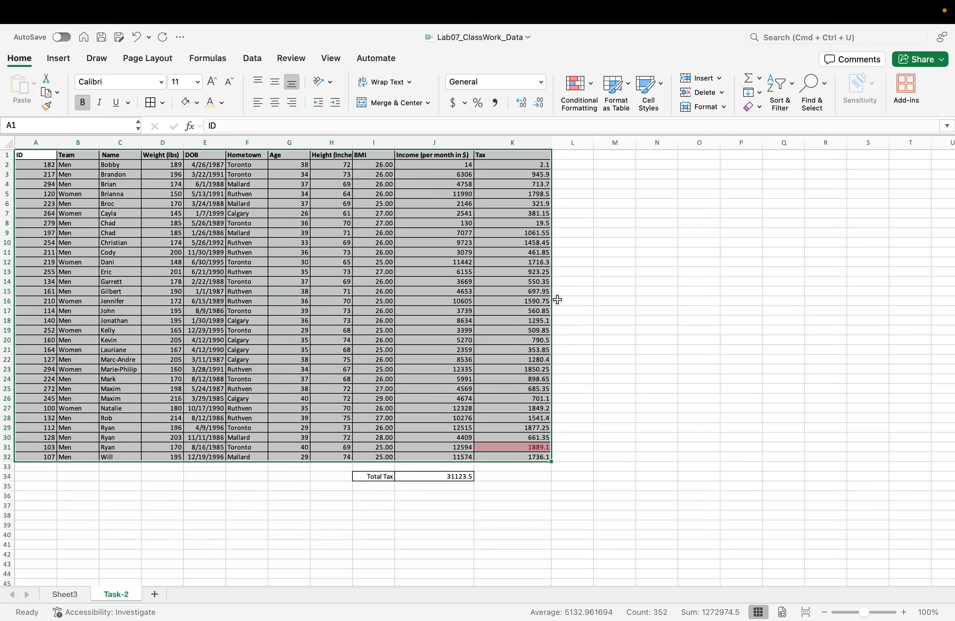
left_click(71, 596)
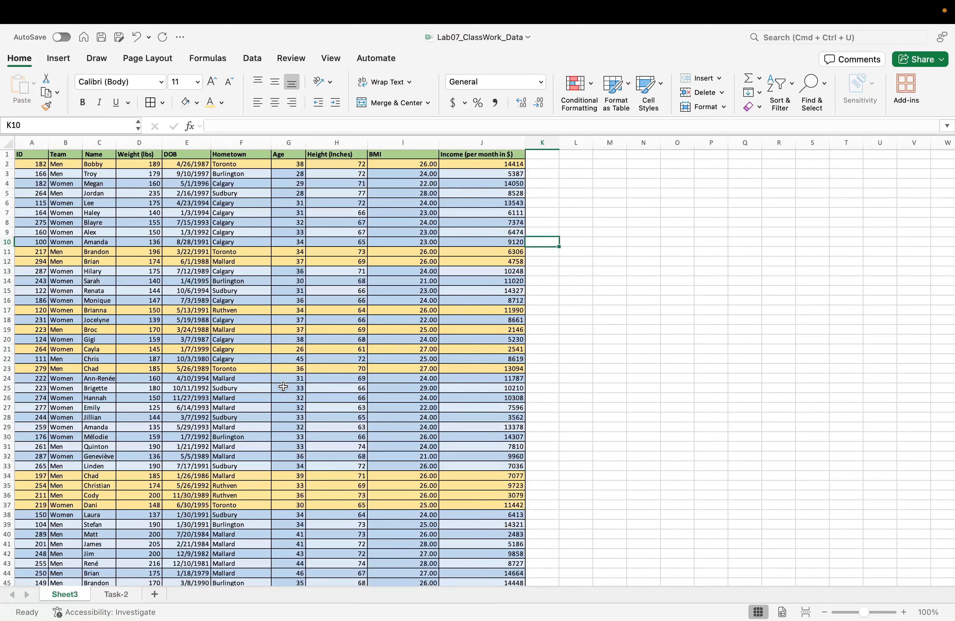
Step: Switch to the Lab 07 assignment document in the browser and read through the Part 02 (Homework) instructions
key("ctrl+Right")
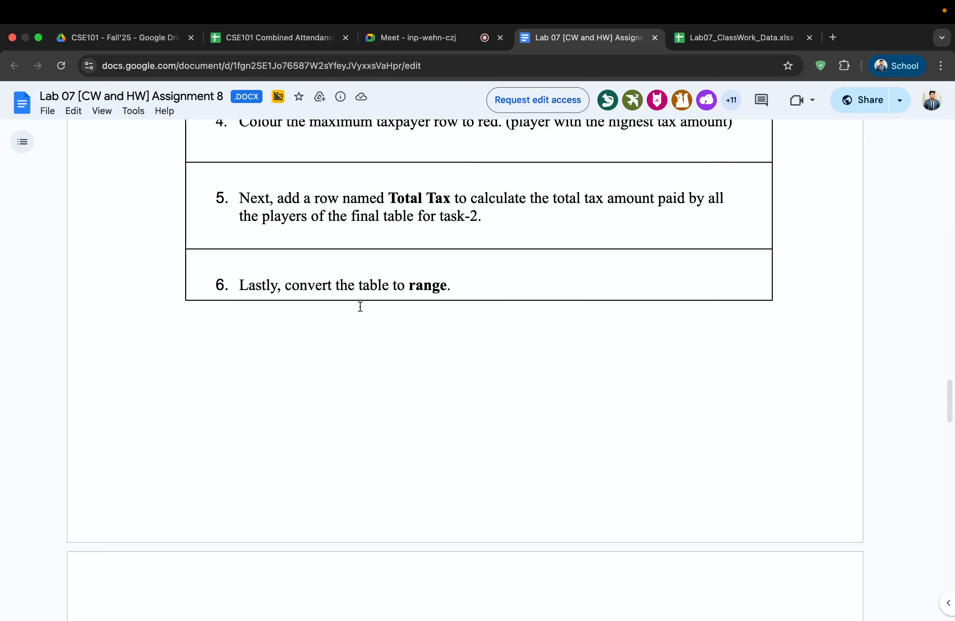
key("super+minus")
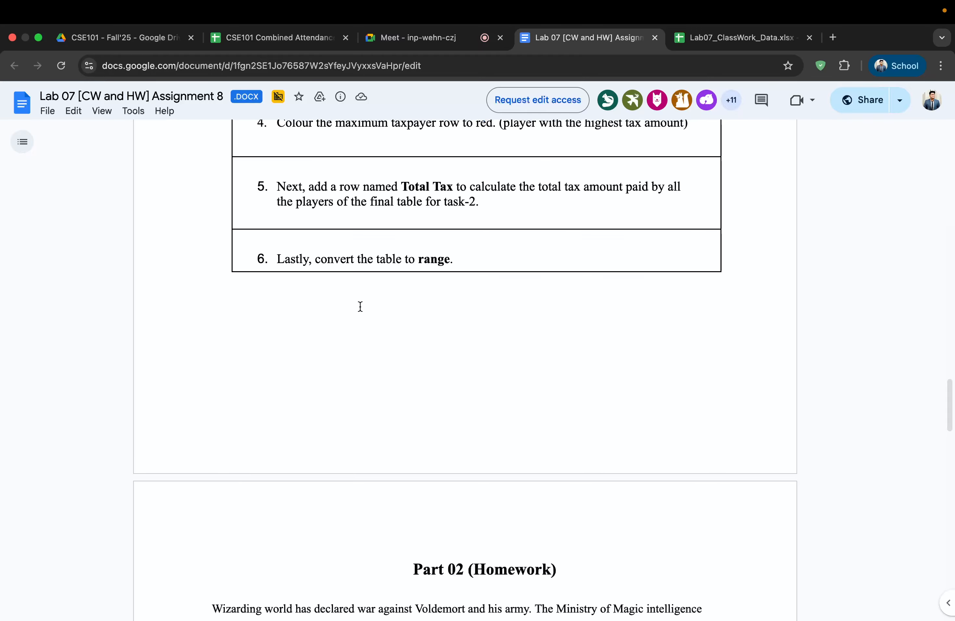
scroll(361, 306, "down", 10)
scroll(360, 306, "up", 5)
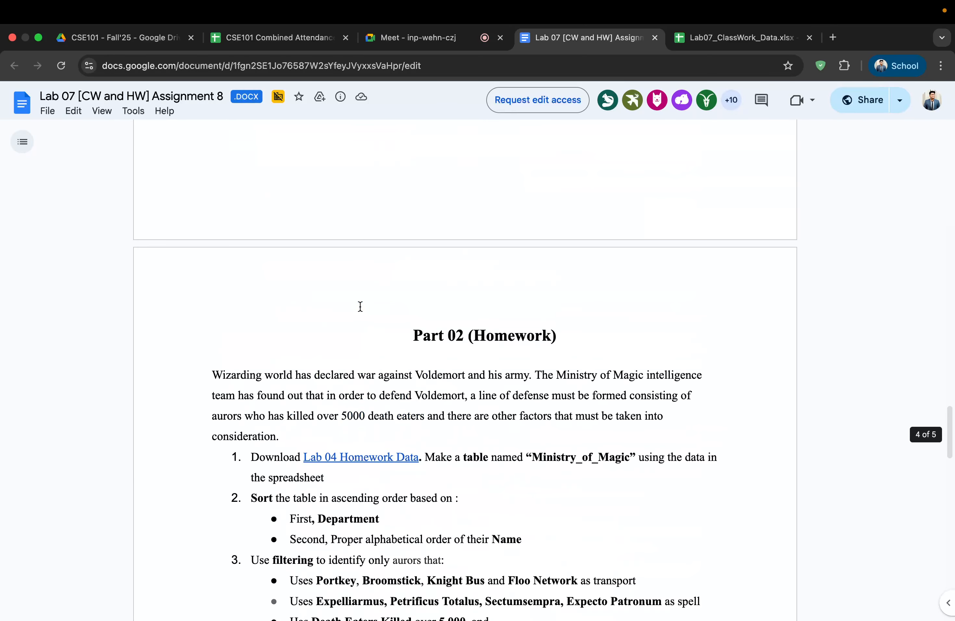
scroll(361, 306, "down", 2)
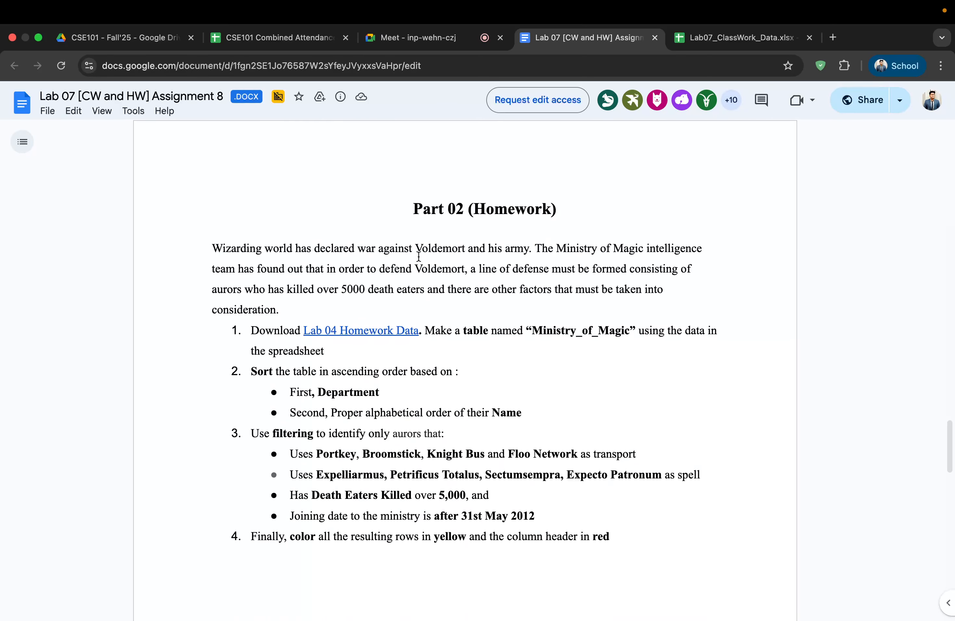
scroll(418, 256, "down", 10)
scroll(419, 256, "down", 8)
scroll(418, 255, "up", 15)
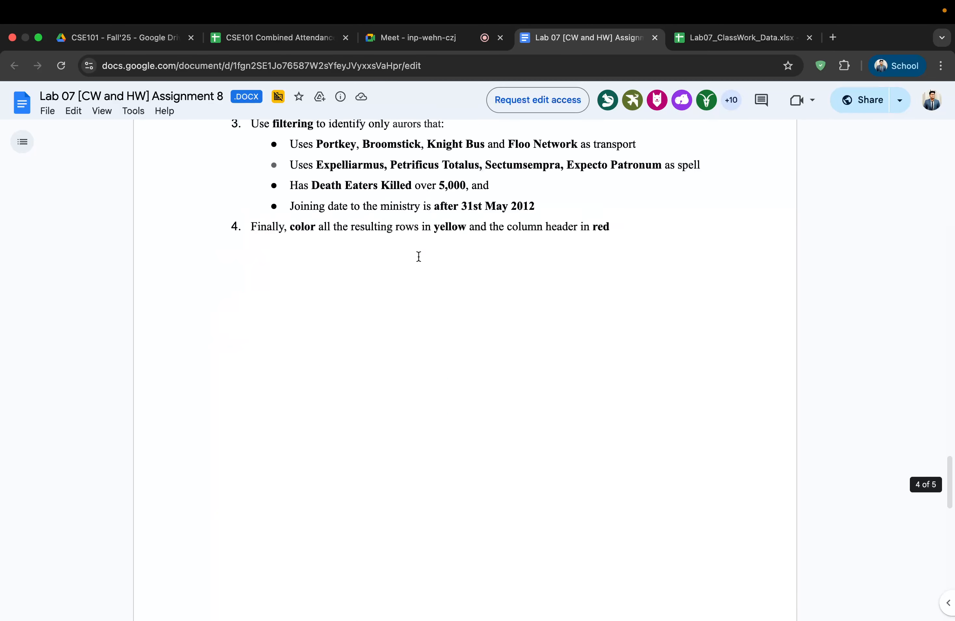
scroll(418, 220, "up", 3)
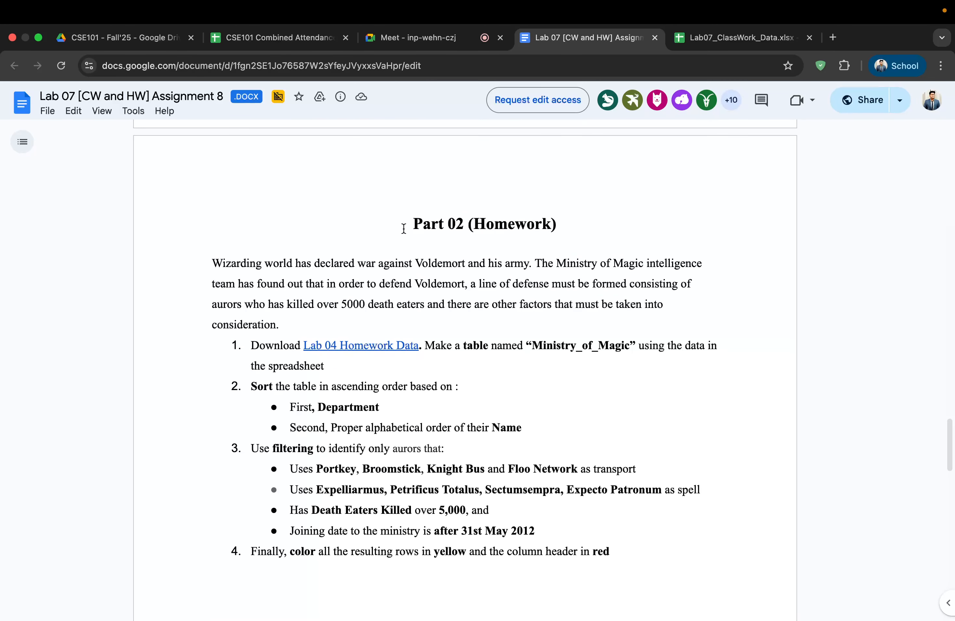
Step: Compare the homework's Task-2 instructions with the classwork Task-2 instructions, reading through to the final convert-to-range item
left_click_drag(411, 224, 512, 228)
left_click(510, 228)
scroll(511, 227, "down", 15)
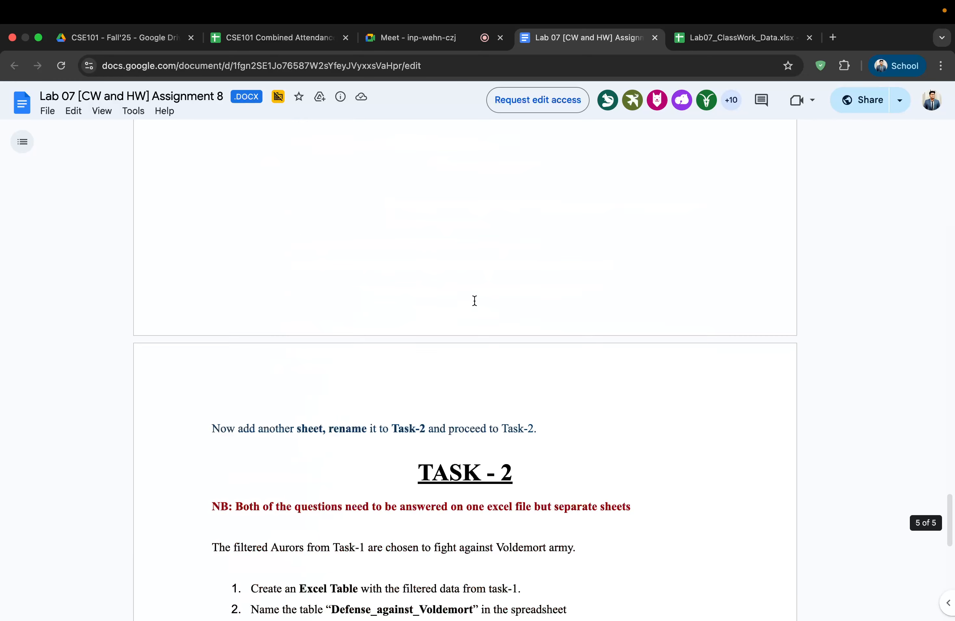
scroll(428, 319, "down", 2)
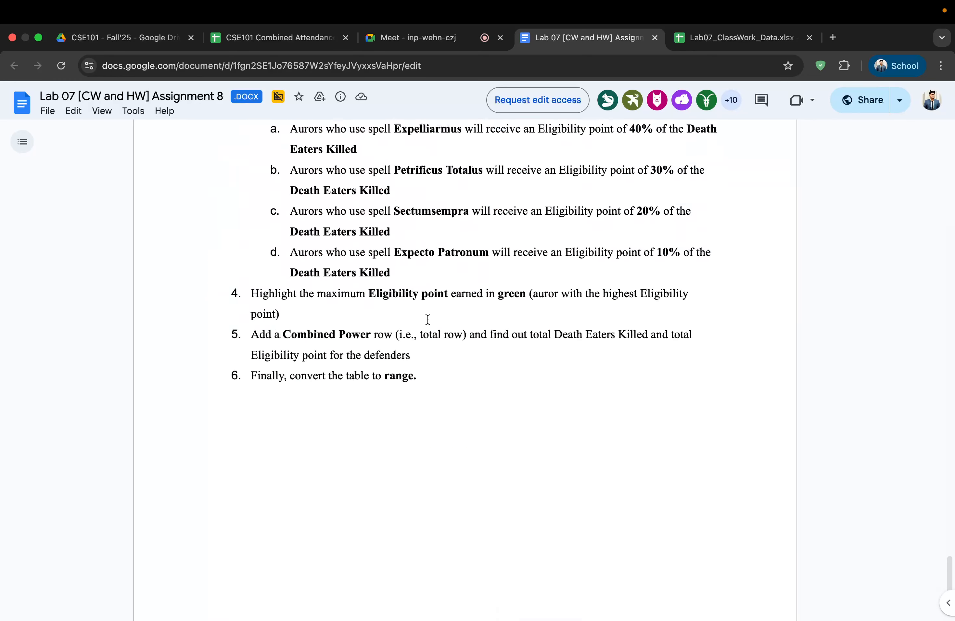
scroll(428, 319, "up", 15)
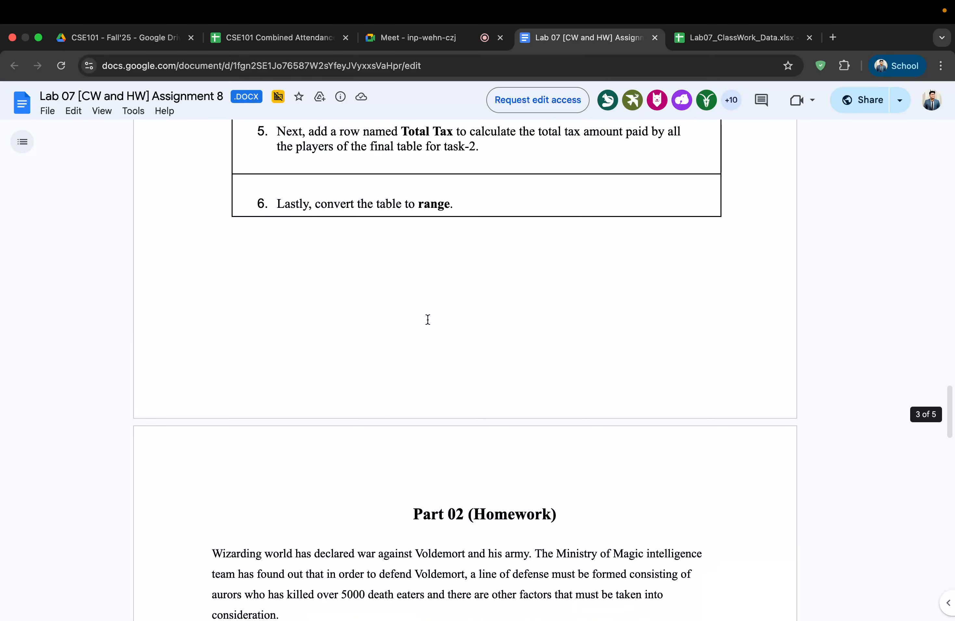
scroll(425, 391, "down", 2)
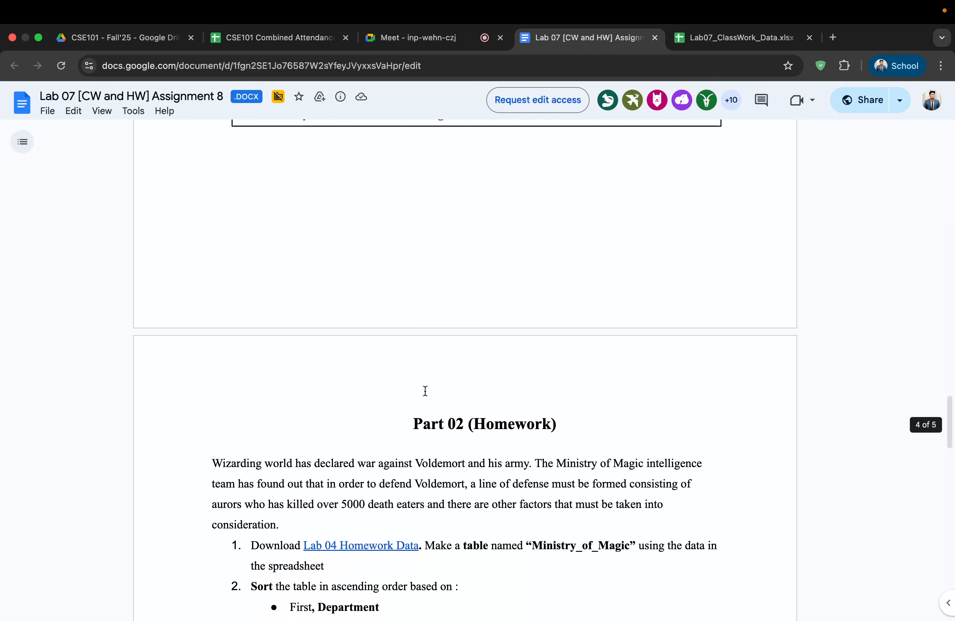
scroll(425, 394, "up", 5)
left_click_drag(428, 395, 273, 164)
left_click(290, 252)
scroll(290, 253, "down", 20)
scroll(290, 252, "down", 20)
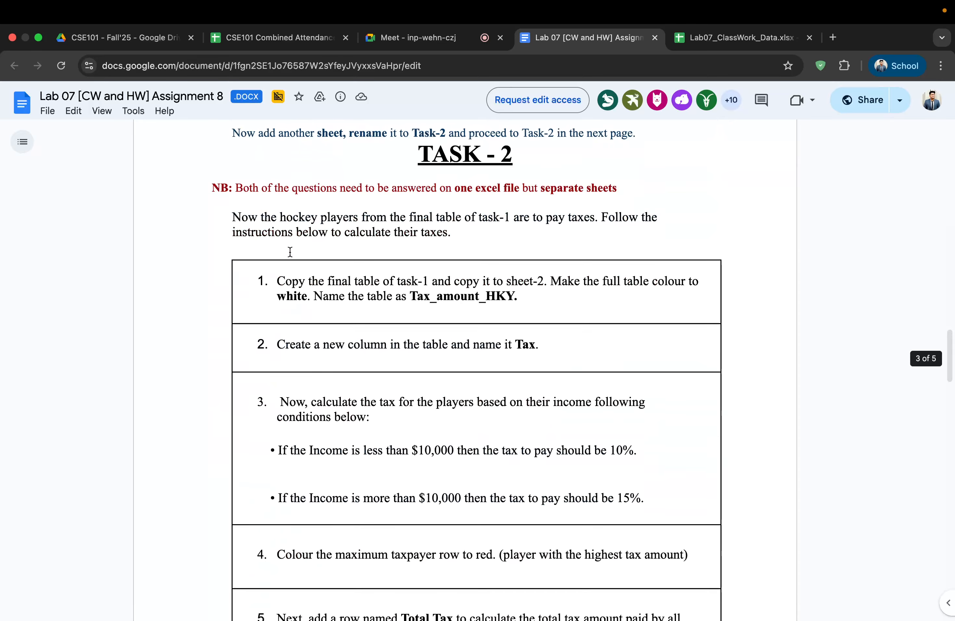
scroll(290, 252, "down", 10)
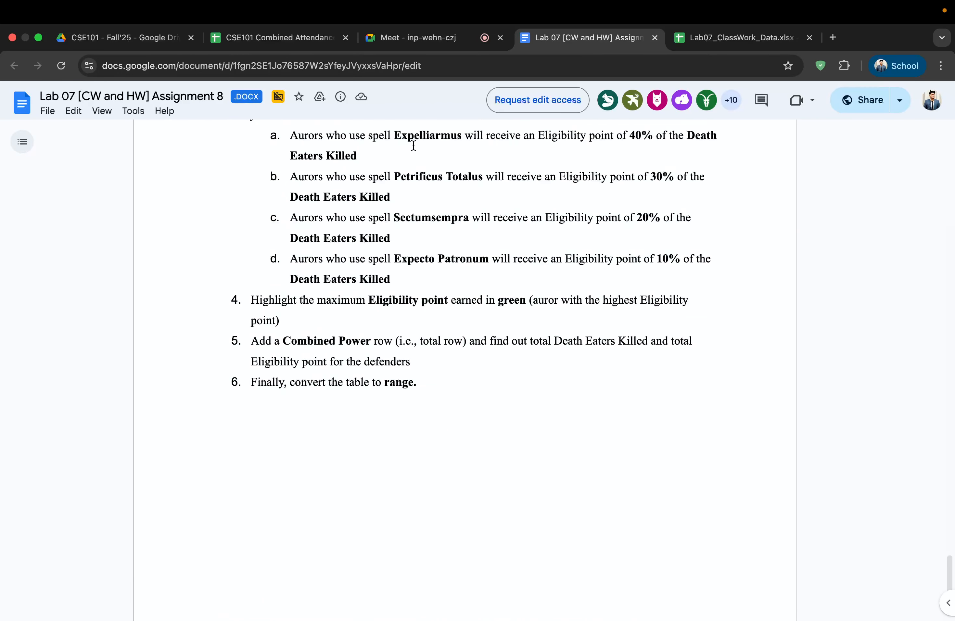
left_click(411, 46)
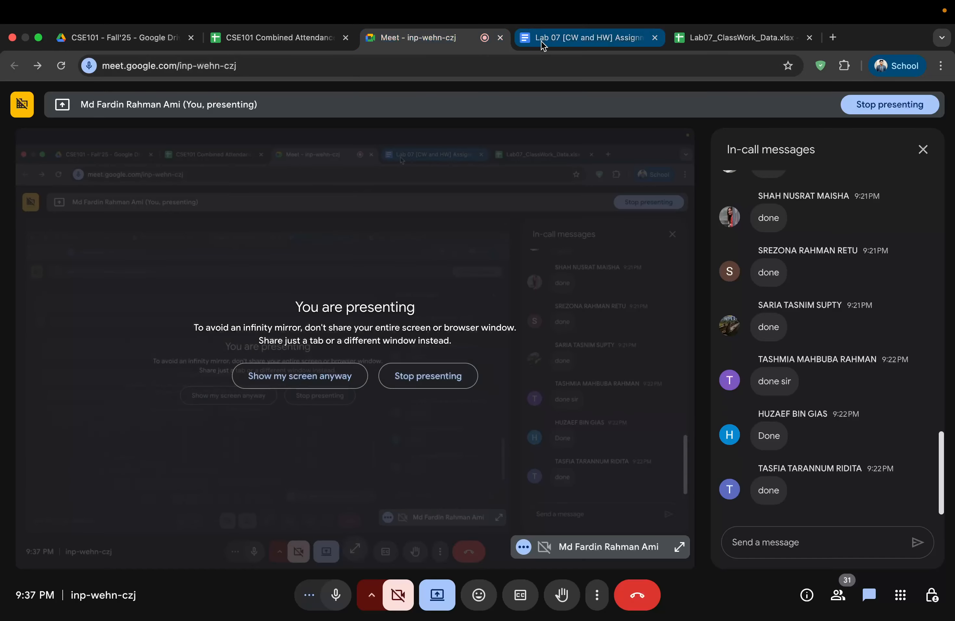
left_click(320, 41)
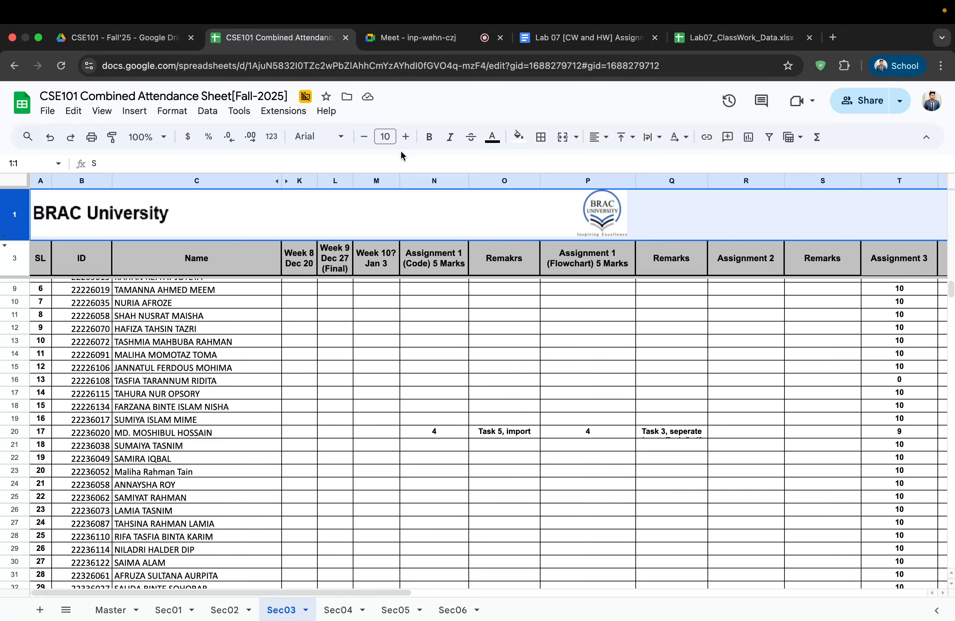
left_click(139, 38)
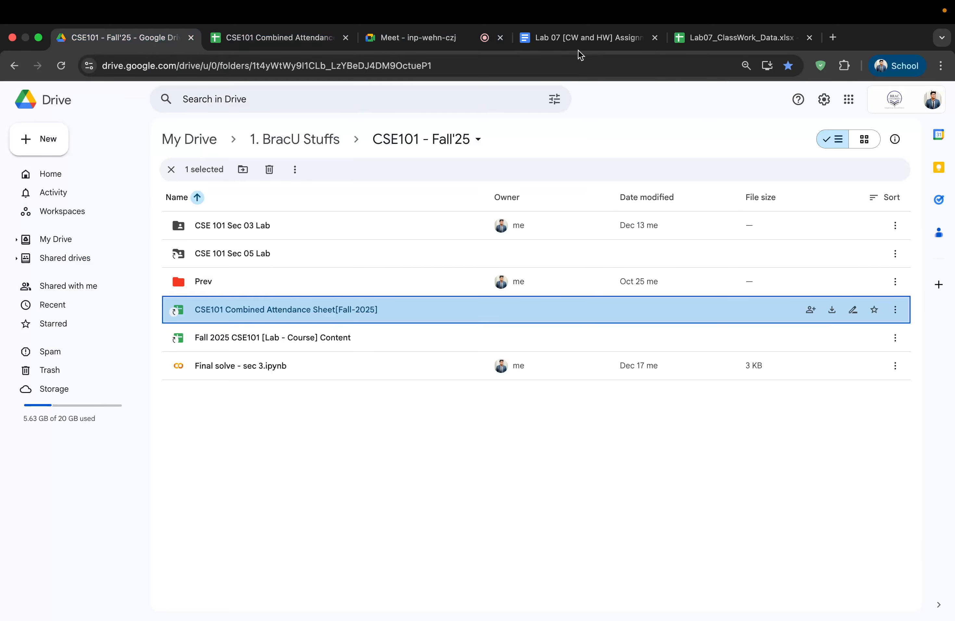
left_click(582, 39)
Step: Switch back to the Excel workbook and copy Sheet3's header row, ID through Income, to row 143 below the data
key("ctrl+Left")
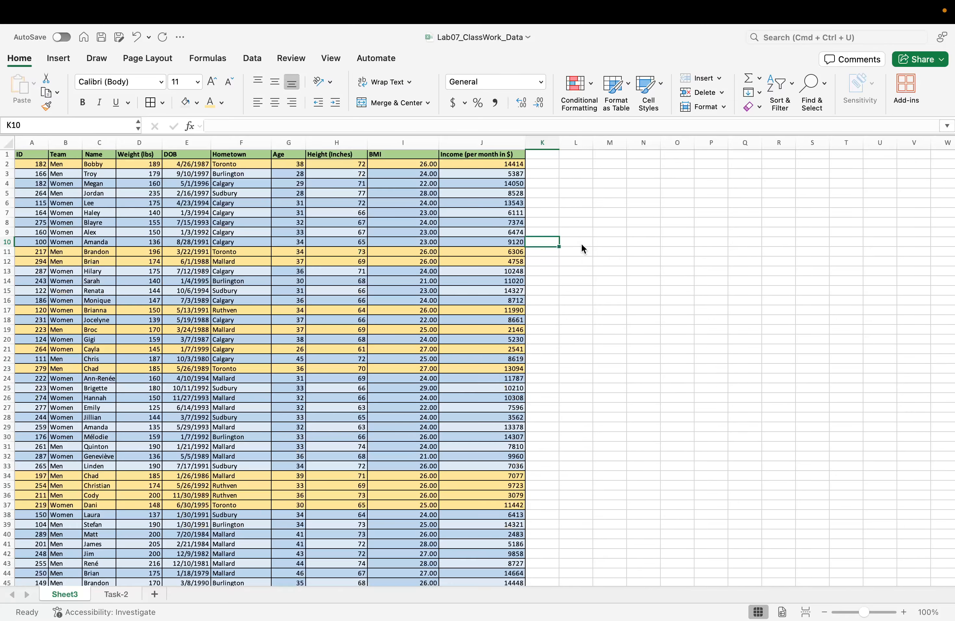
scroll(172, 287, "up", 3)
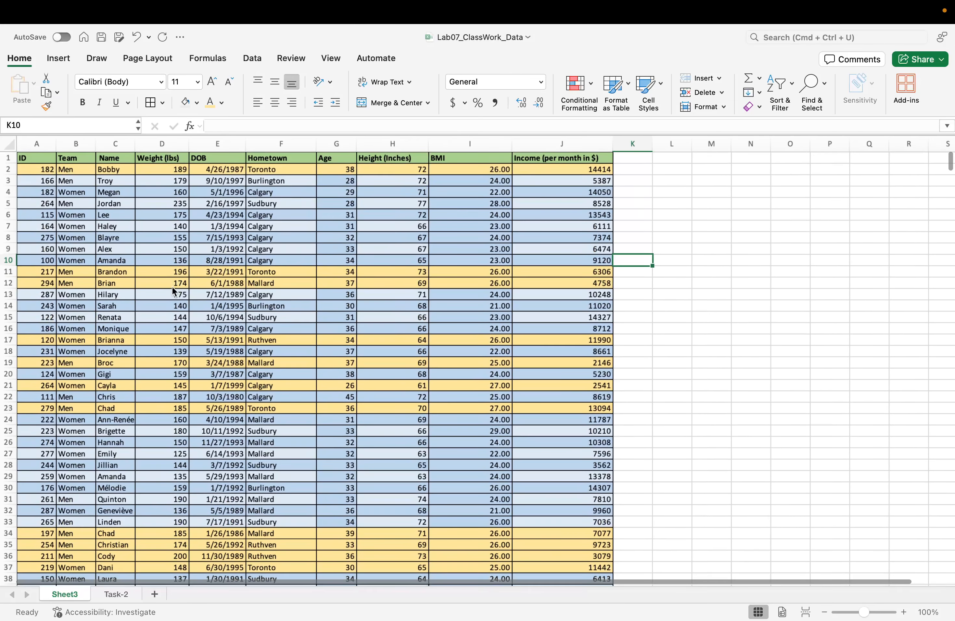
left_click(38, 157)
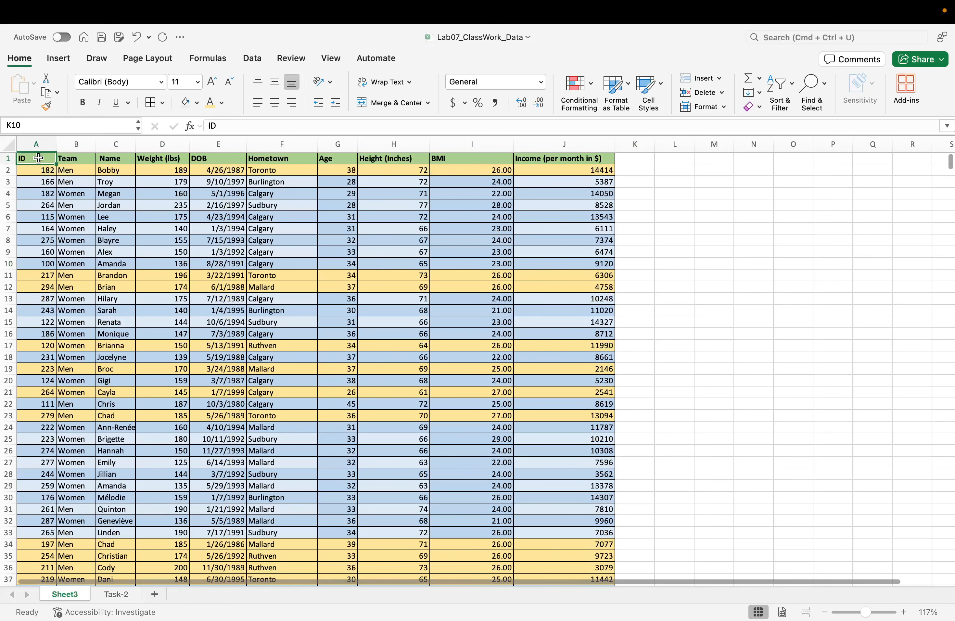
left_click_drag(39, 157, 512, 160)
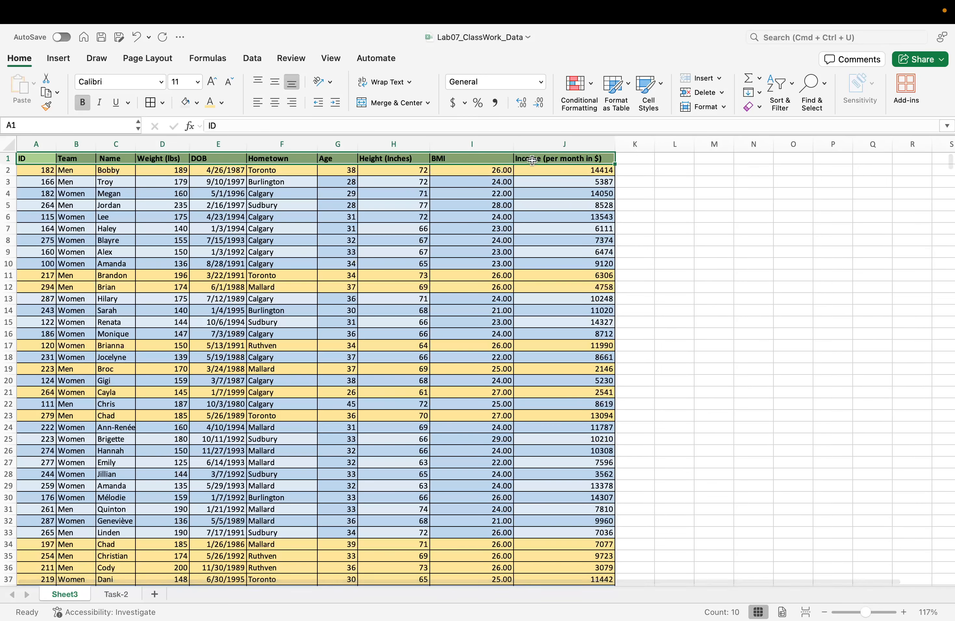
key("super+c")
scroll(477, 159, "down", 20)
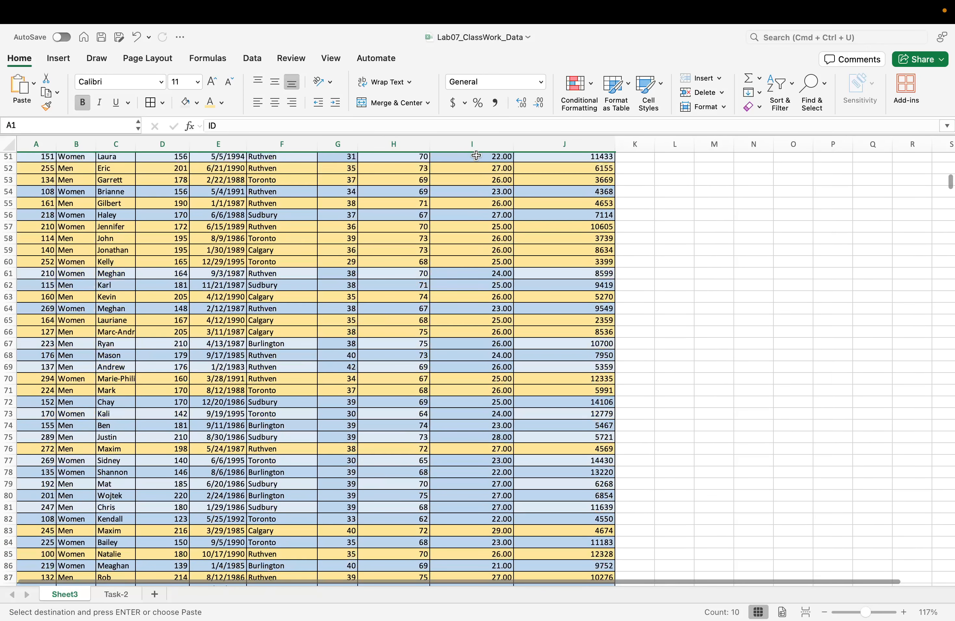
left_click(33, 259)
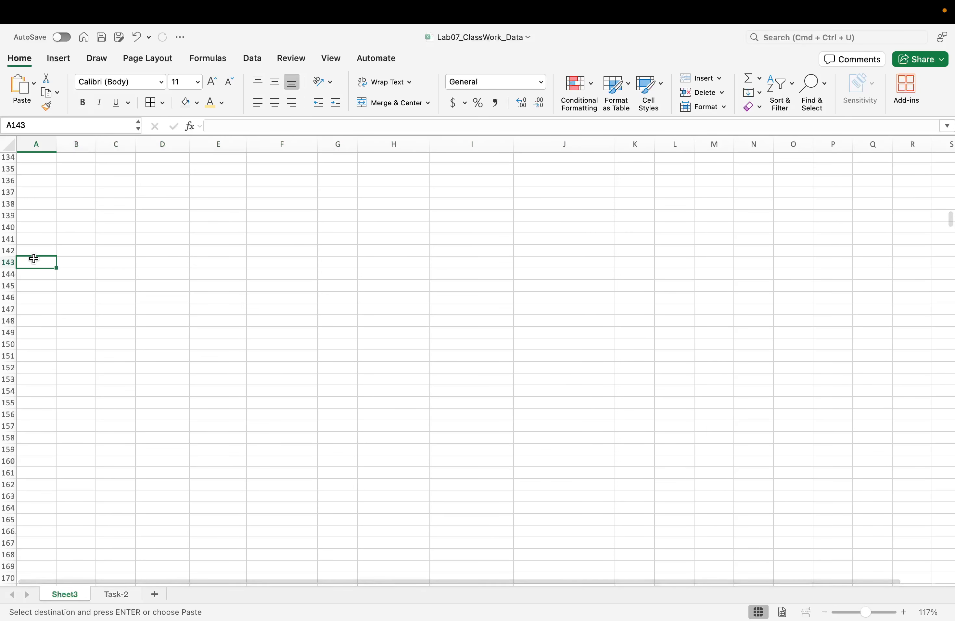
key("super+v")
left_click(203, 381)
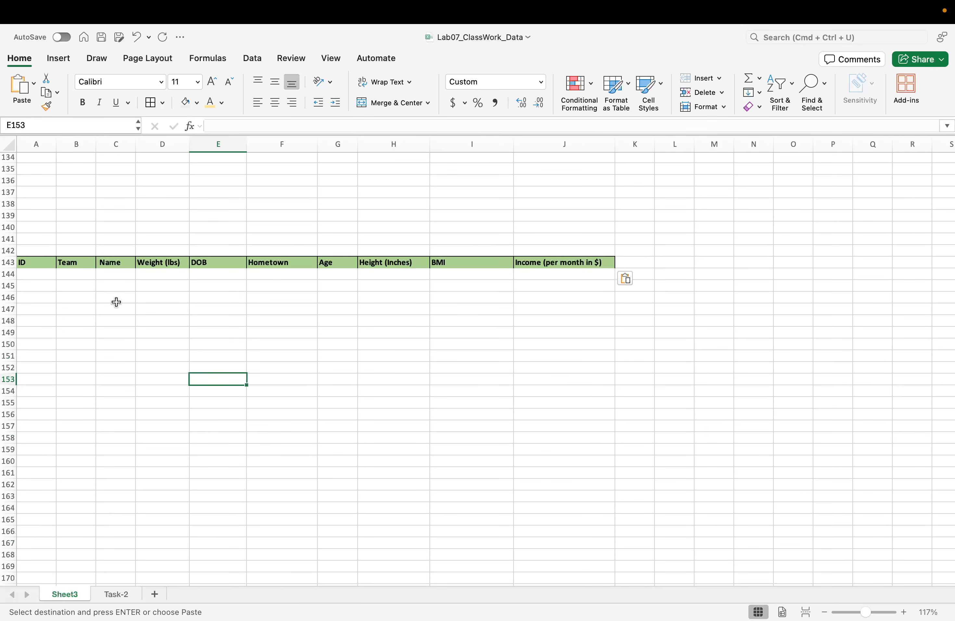
Step: Clear the contents of the copied header cells in row 143, A through J, and undo the clearing
left_click_drag(28, 264, 541, 263)
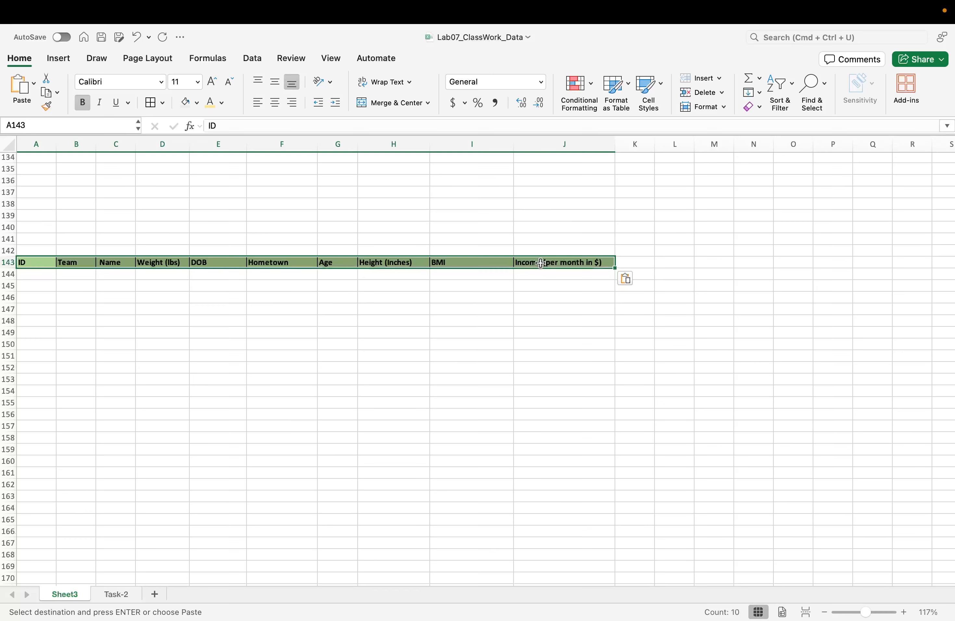
key("Delete")
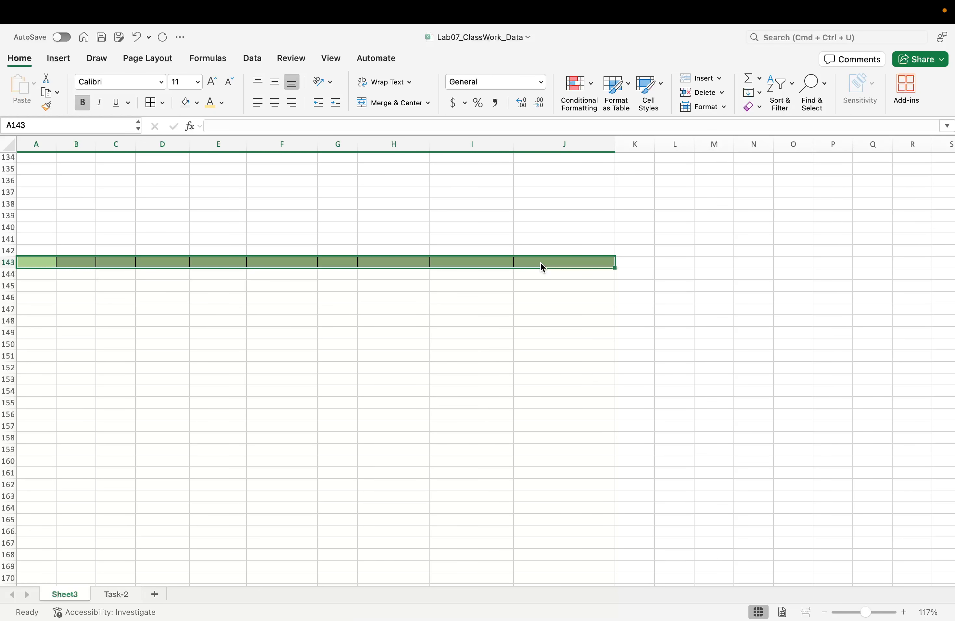
key("super+z")
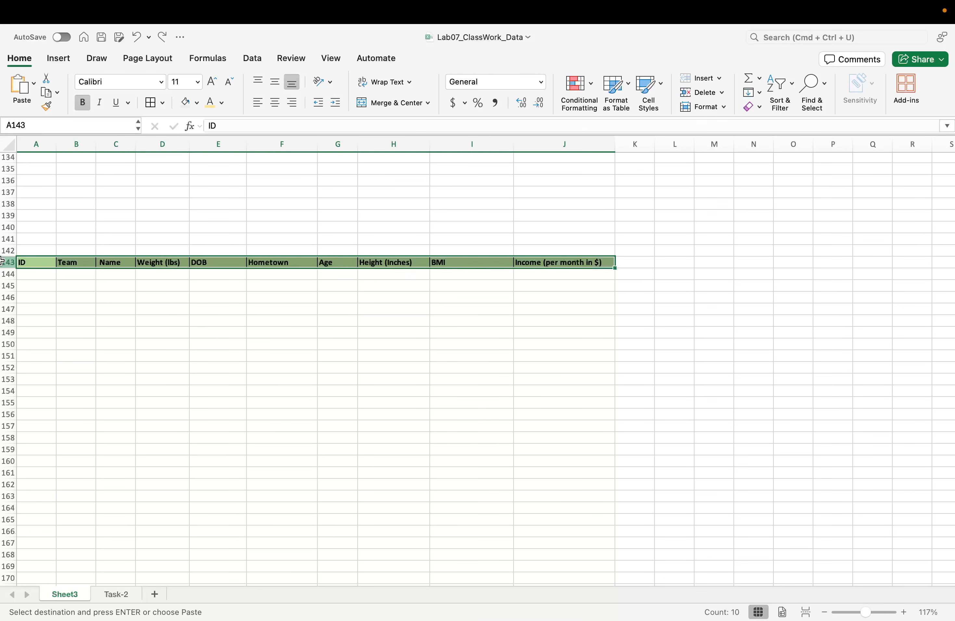
Step: Delete the whole row 143 holding the copied header on Sheet3, including its formatting
left_click(4, 262)
right_click(7, 262)
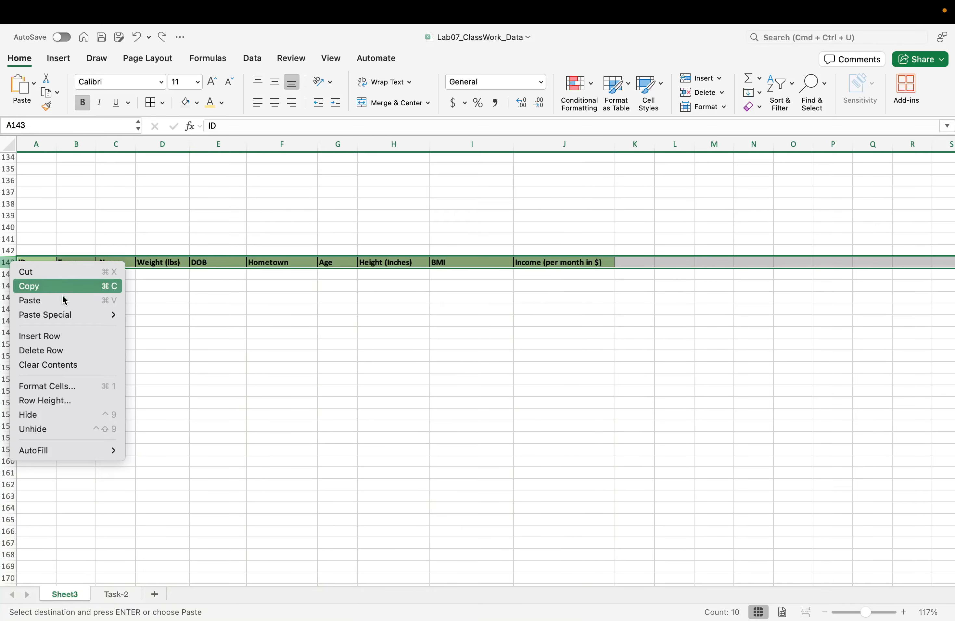
left_click(70, 350)
scroll(182, 331, "up", 20)
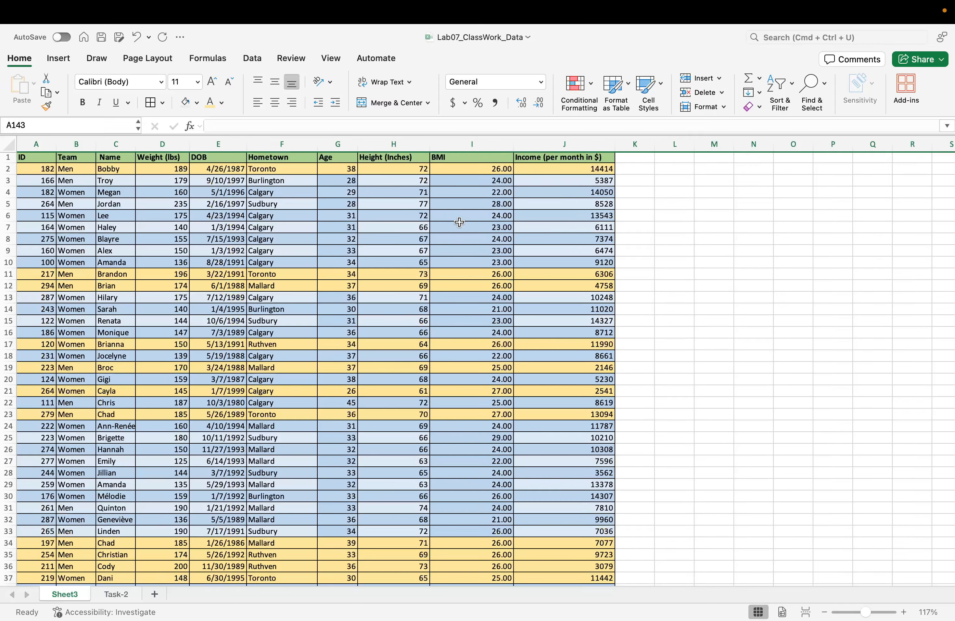
Step: Leave the Sheet3 data and open the Task-2 sheet to review the Tax column and Total Tax row
left_click(664, 247)
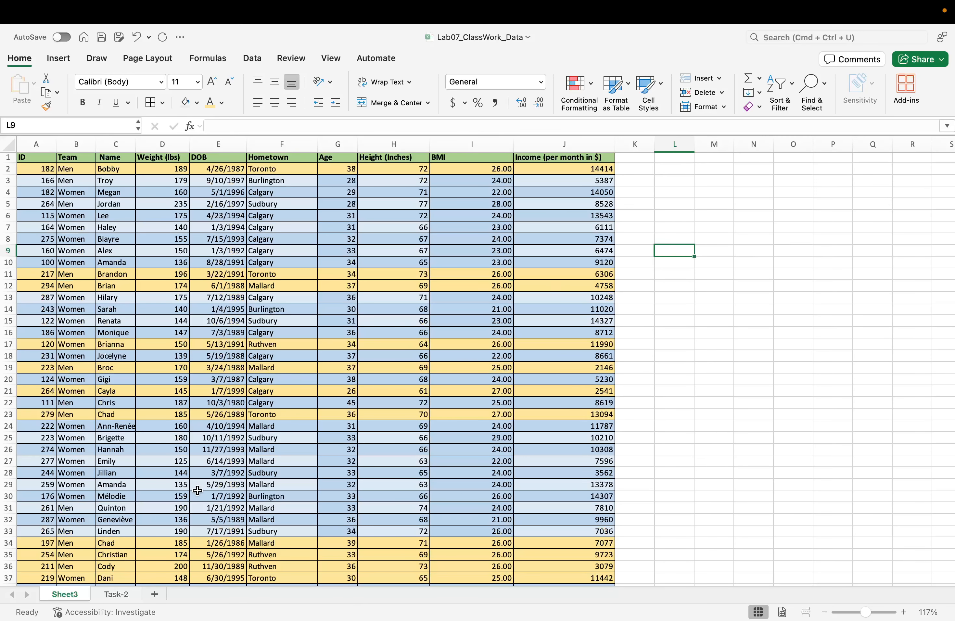
left_click(116, 594)
left_click(497, 505)
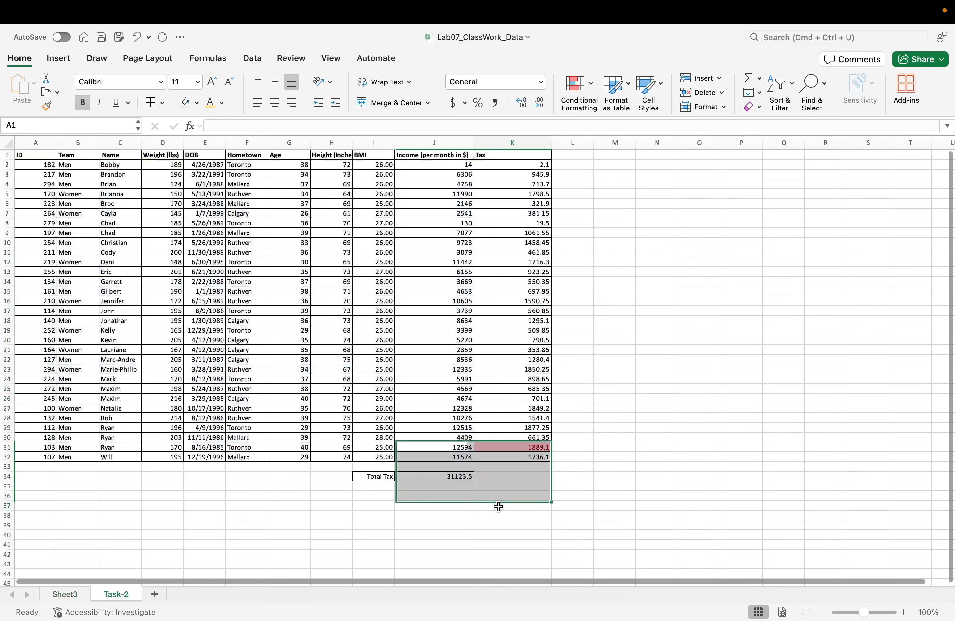